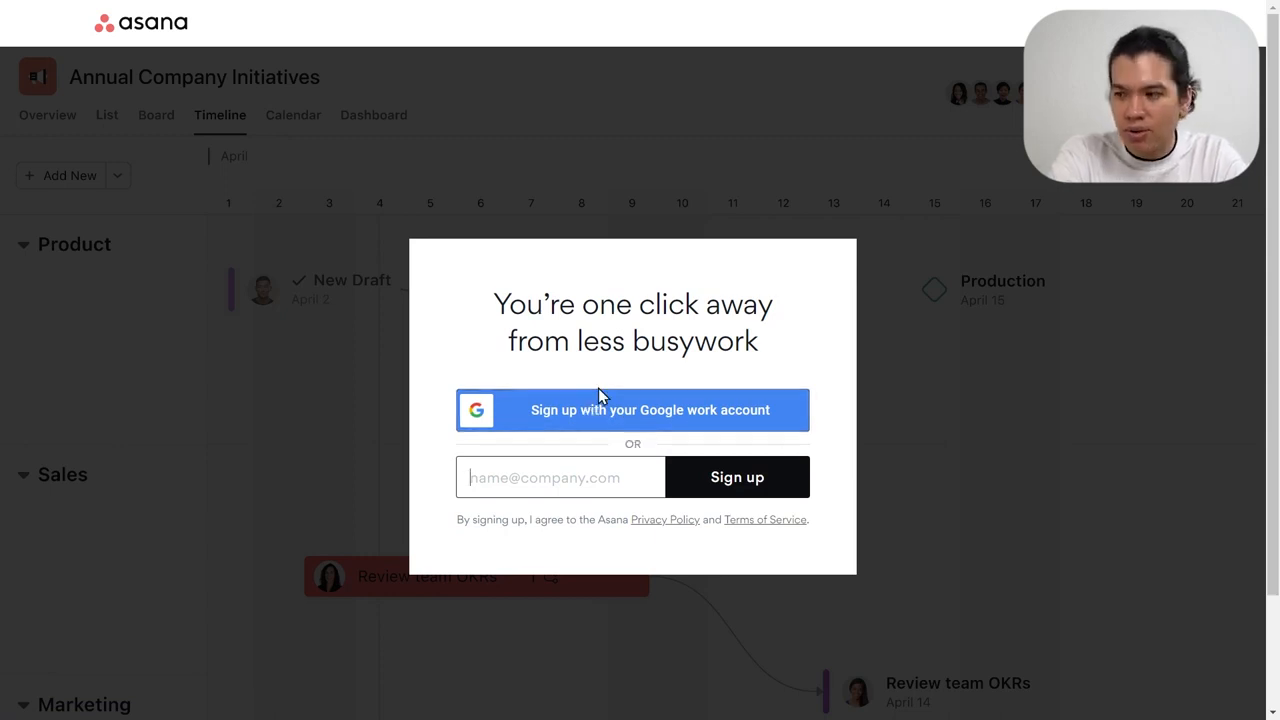
- Sign up for the service with the Google work account
left_click(709, 420)
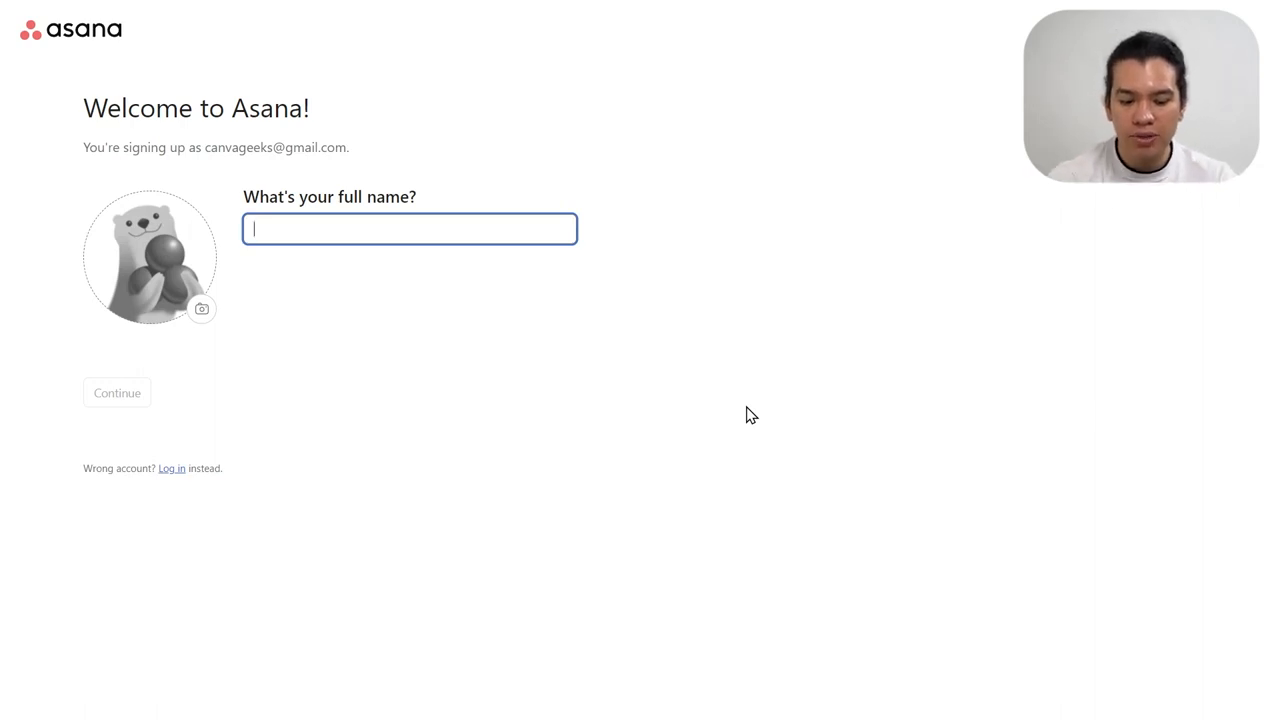
- Enter Canva Geeks as the full name for the new account
type("rICH")
key("BackSpace")
key("BackSpace")
key("BackSpace")
key("BackSpace")
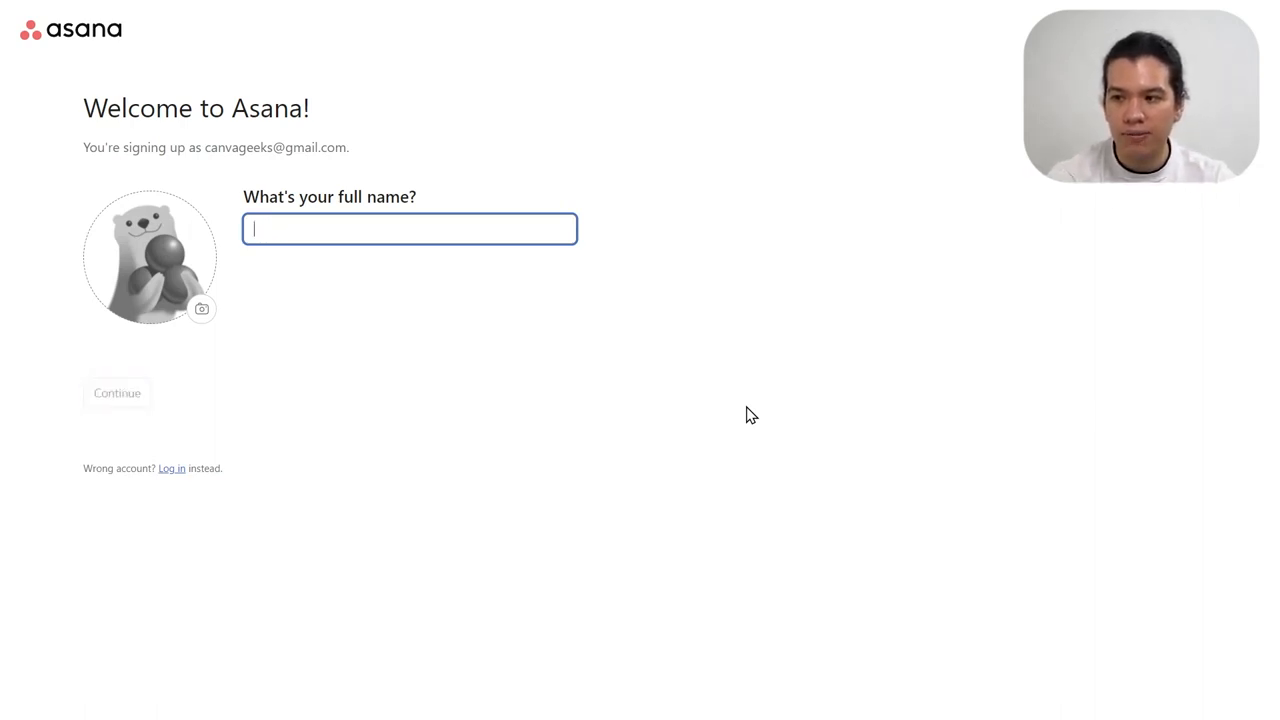
type("cANVA")
key("BackSpace")
key("BackSpace")
key("BackSpace")
key("BackSpace")
key("BackSpace")
type("Canva")
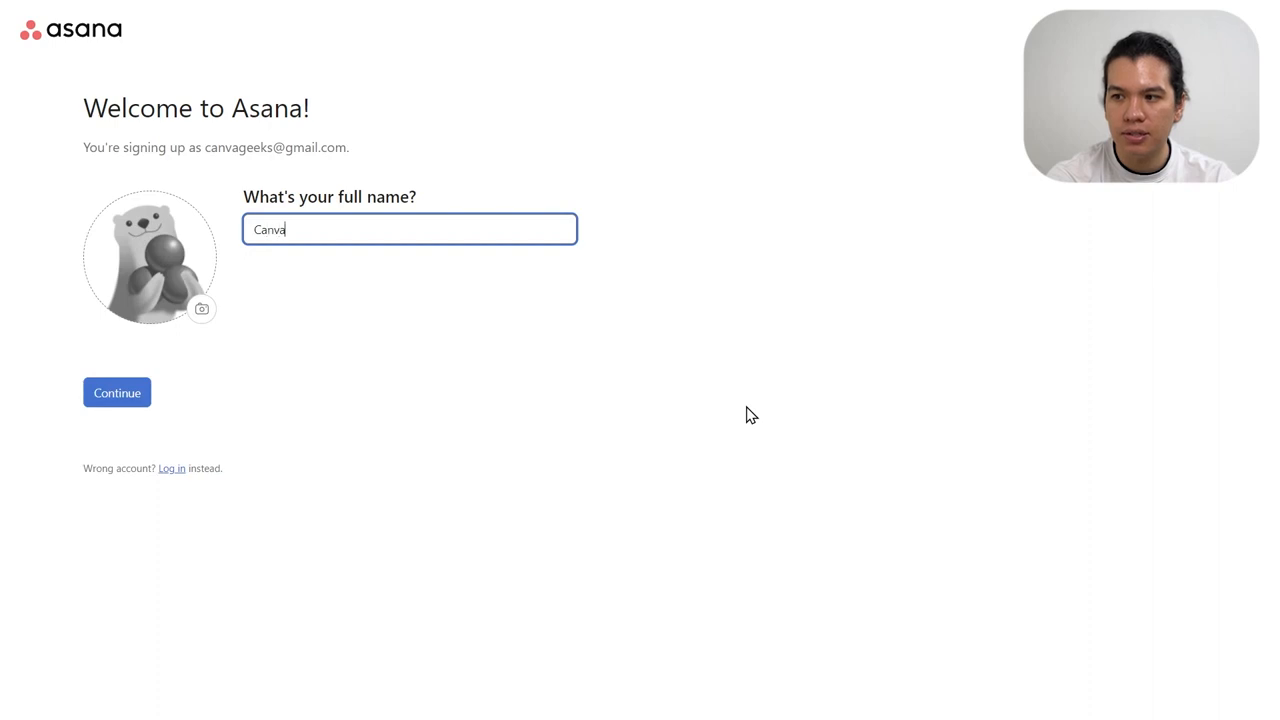
type(" Geeks")
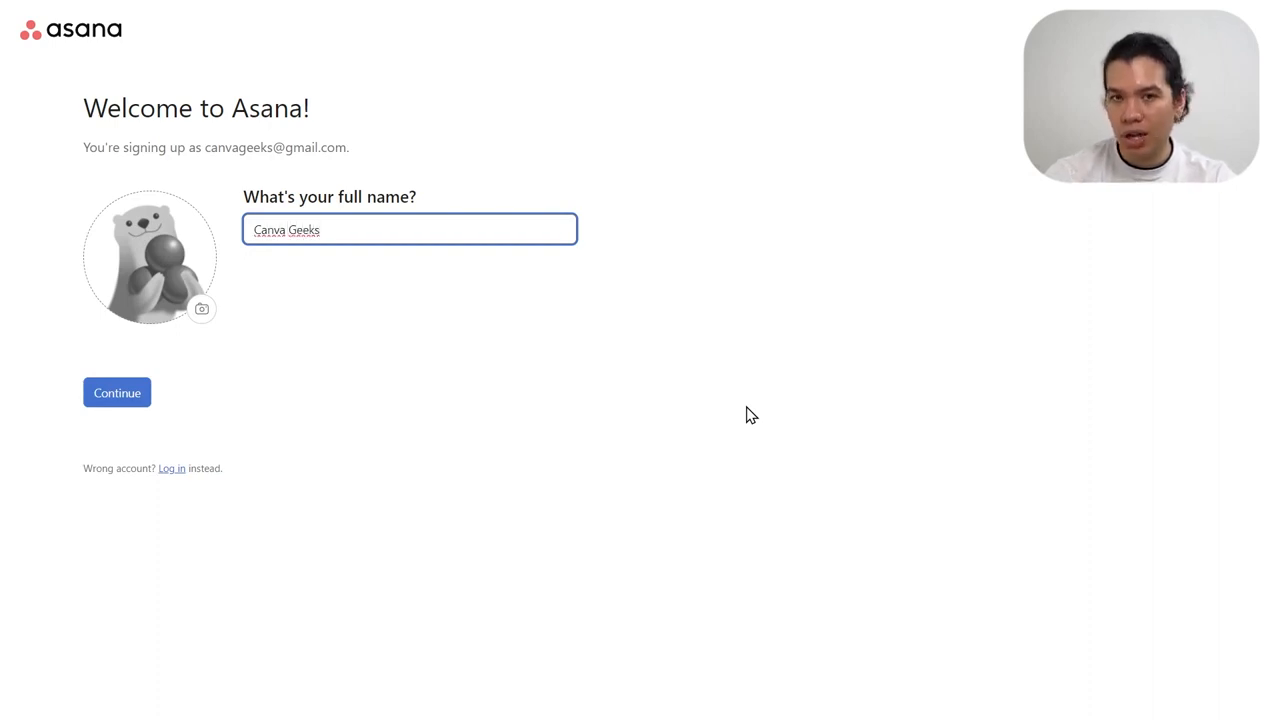
- Upload the image "Untitled design (4)" from the Descargas folder as the profile picture
left_click(204, 310)
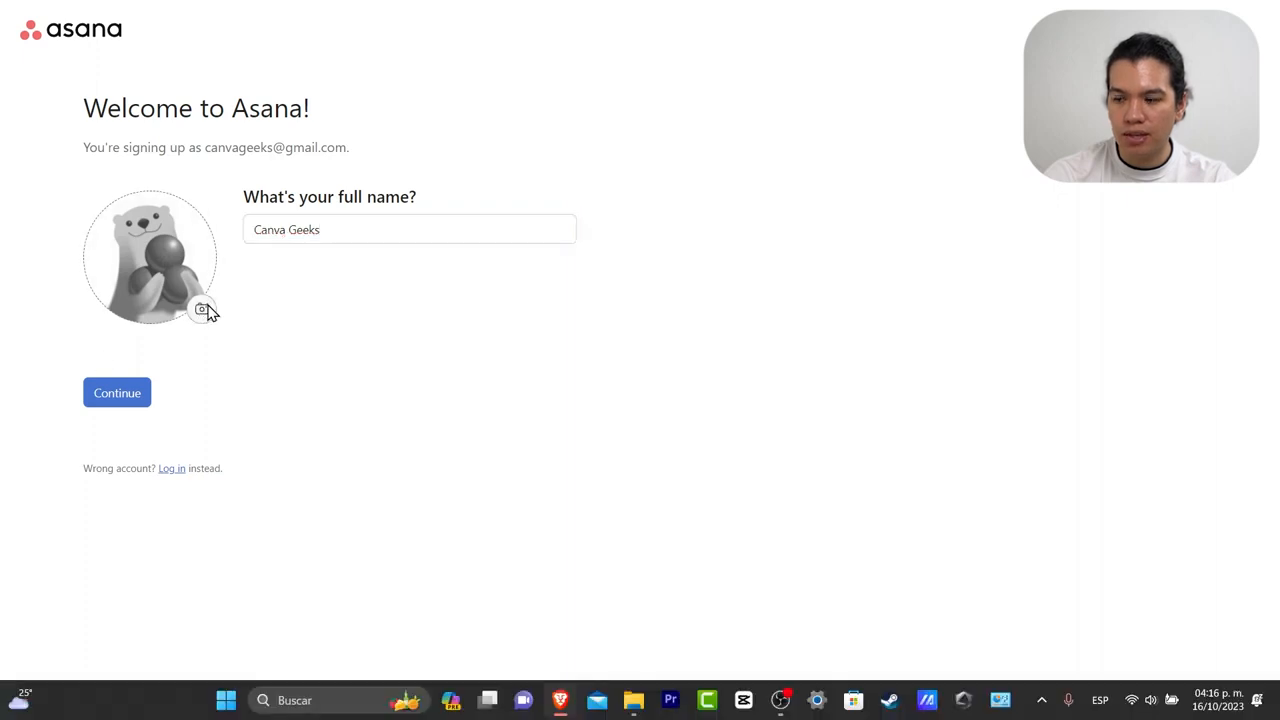
scroll(86, 165, "up", 5)
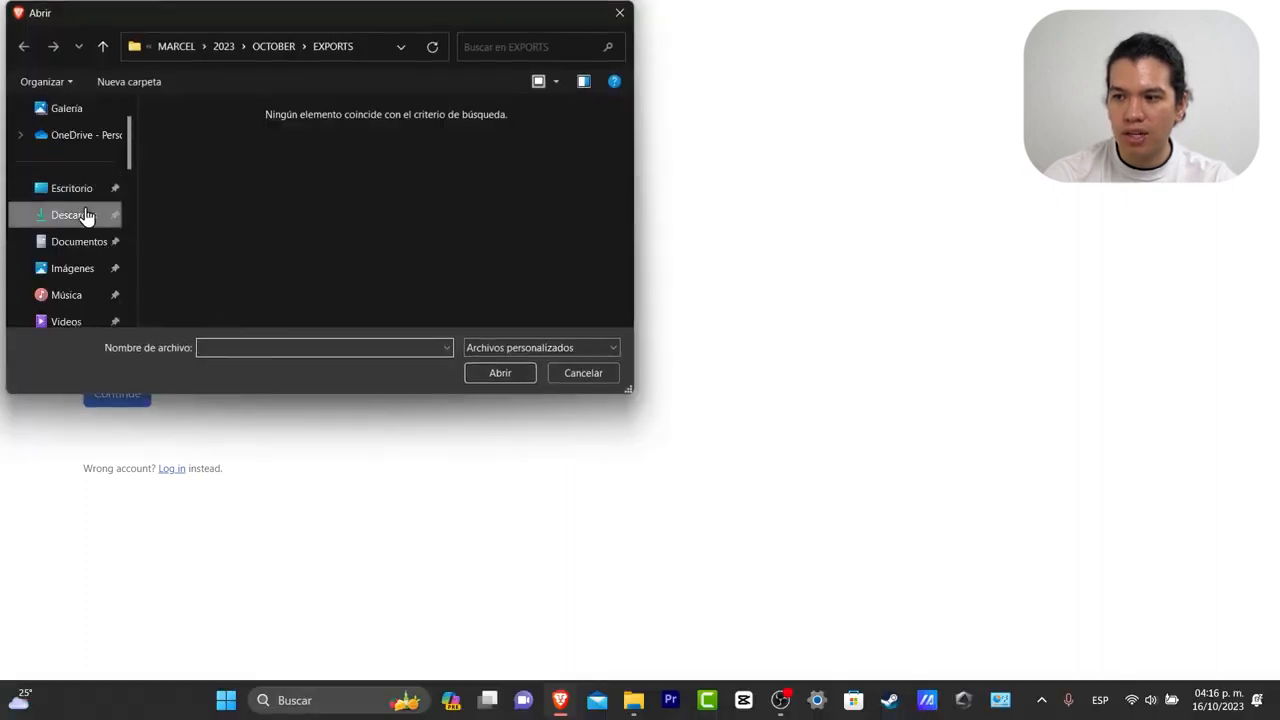
left_click(86, 215)
scroll(392, 221, "down", 1)
left_click(397, 203)
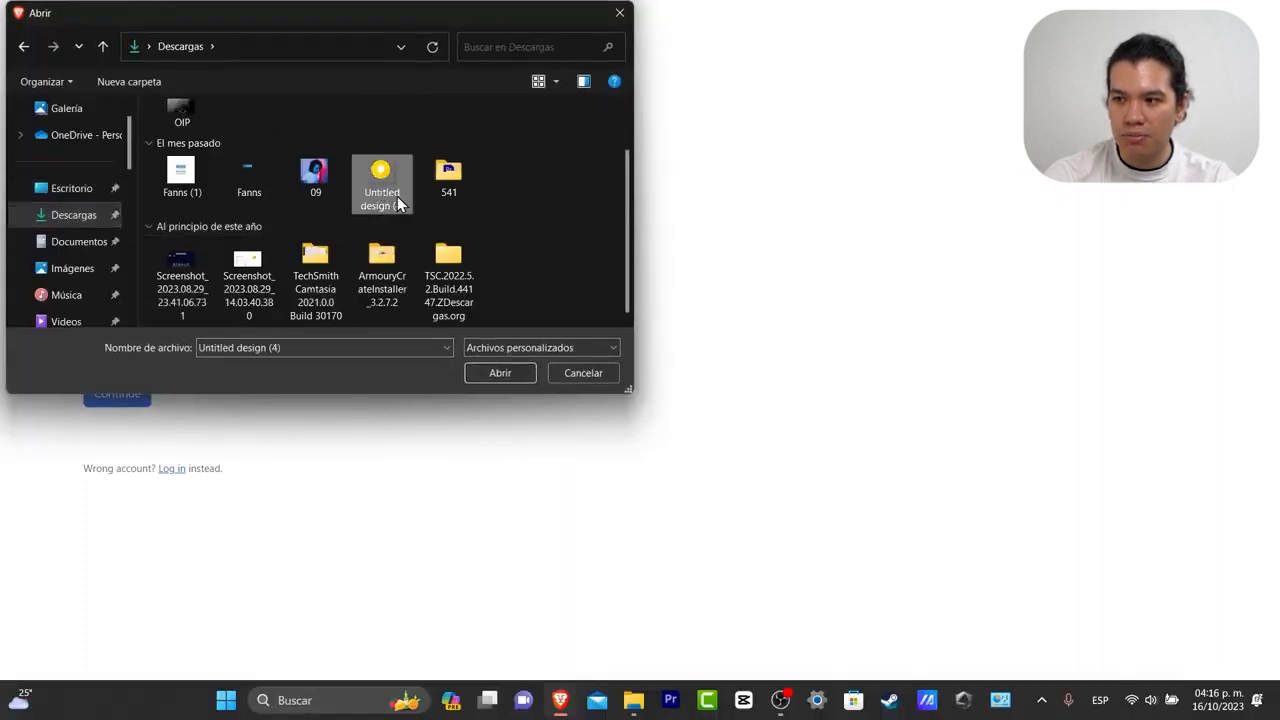
left_click(494, 372)
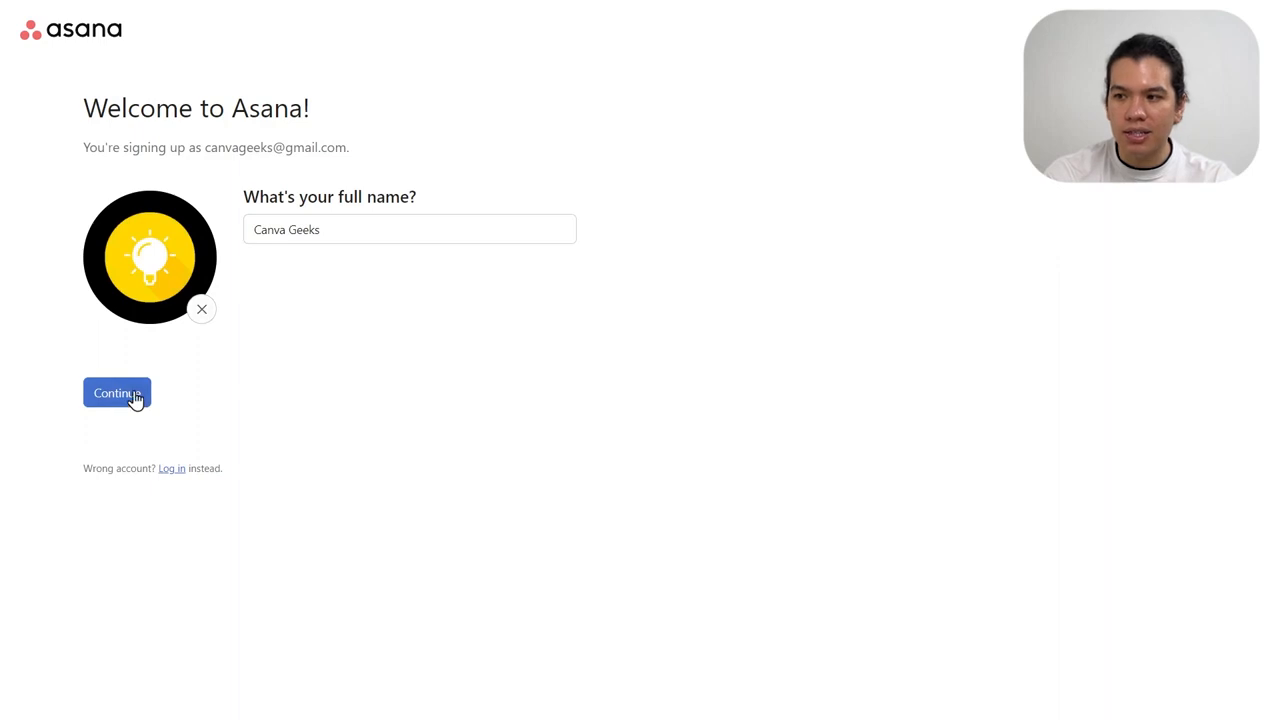
- Replace the full name with Tech Express and continue to the primary role question
left_click(326, 229)
key("ctrl+a")
type("Te")
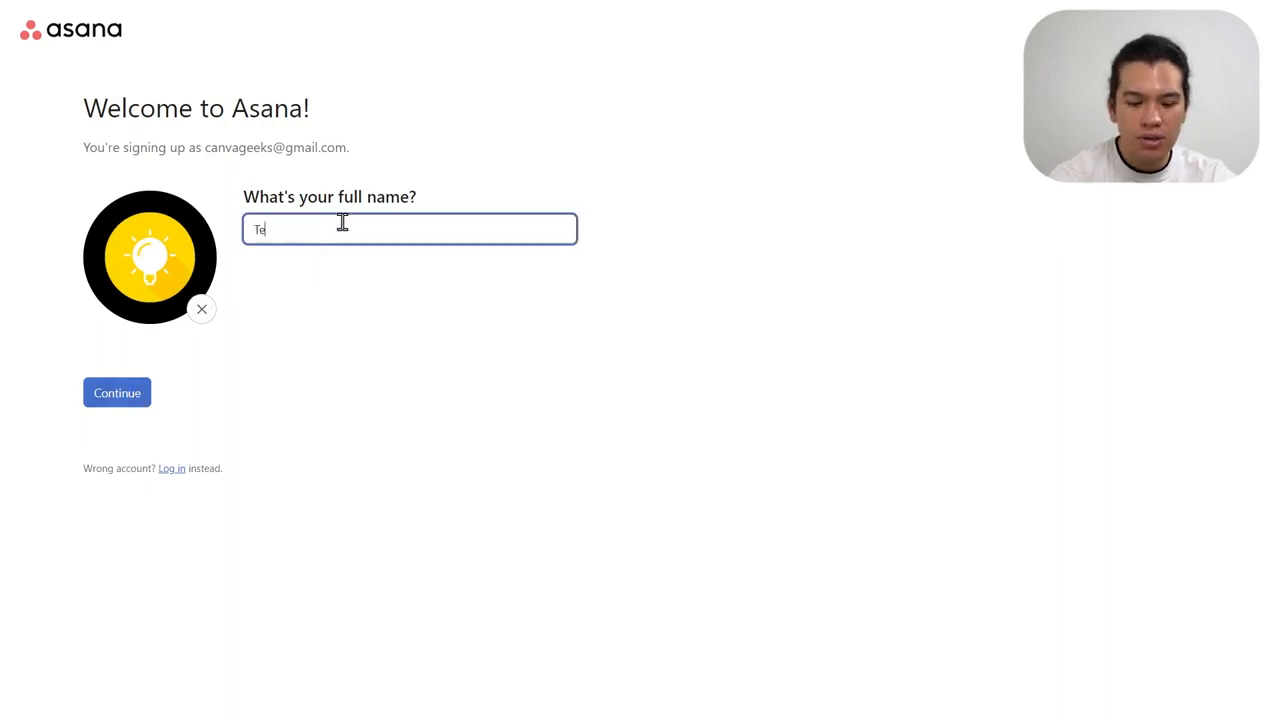
type("ch Expere")
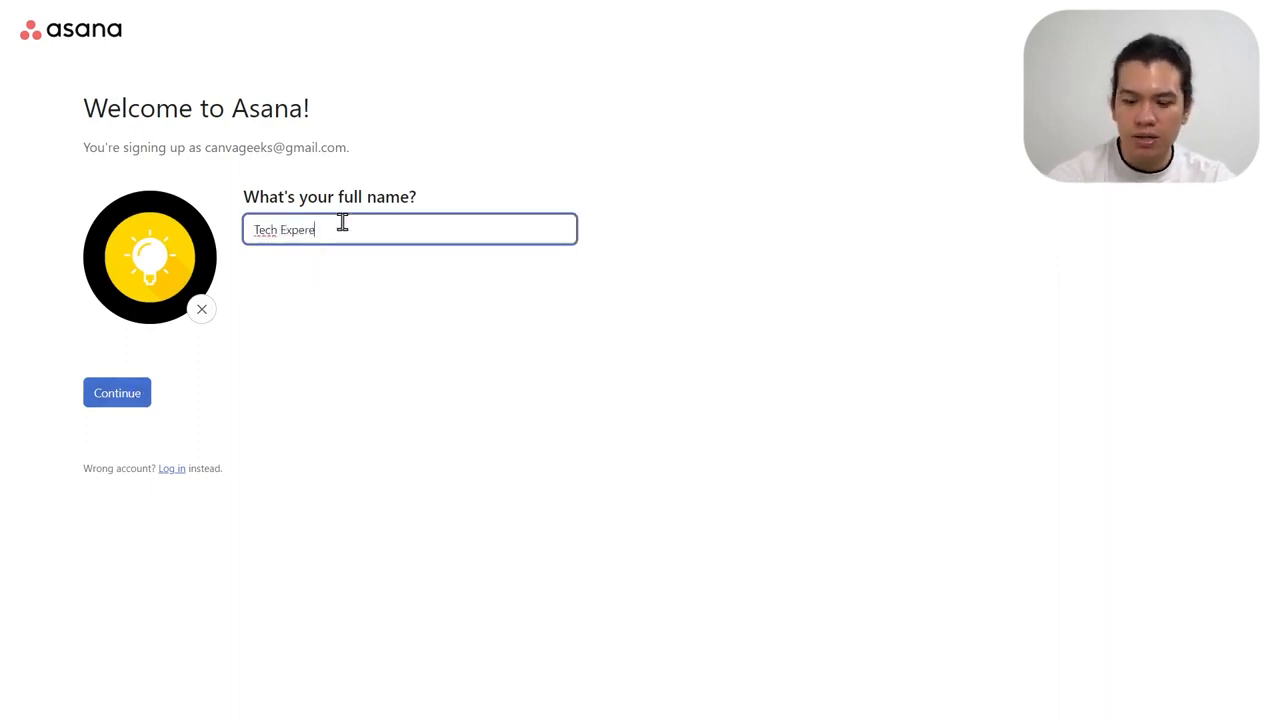
key("BackSpace")
key("BackSpace")
key("BackSpace")
type("ress")
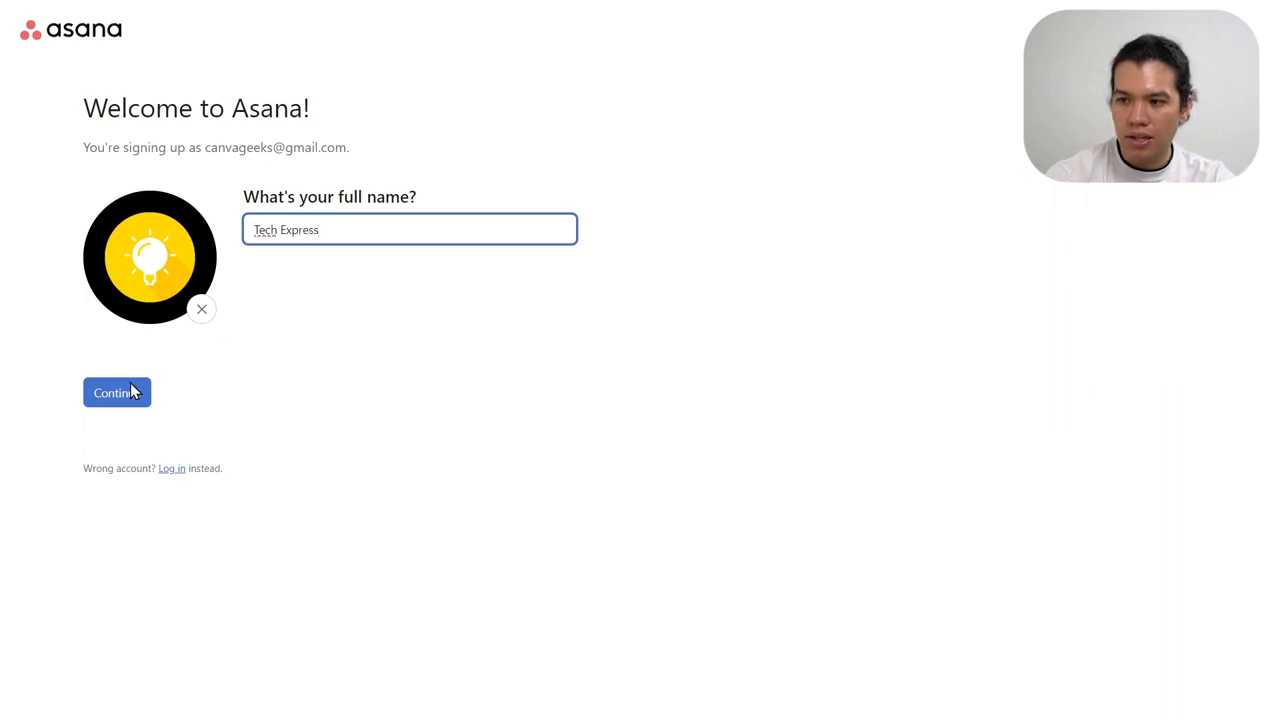
left_click(133, 392)
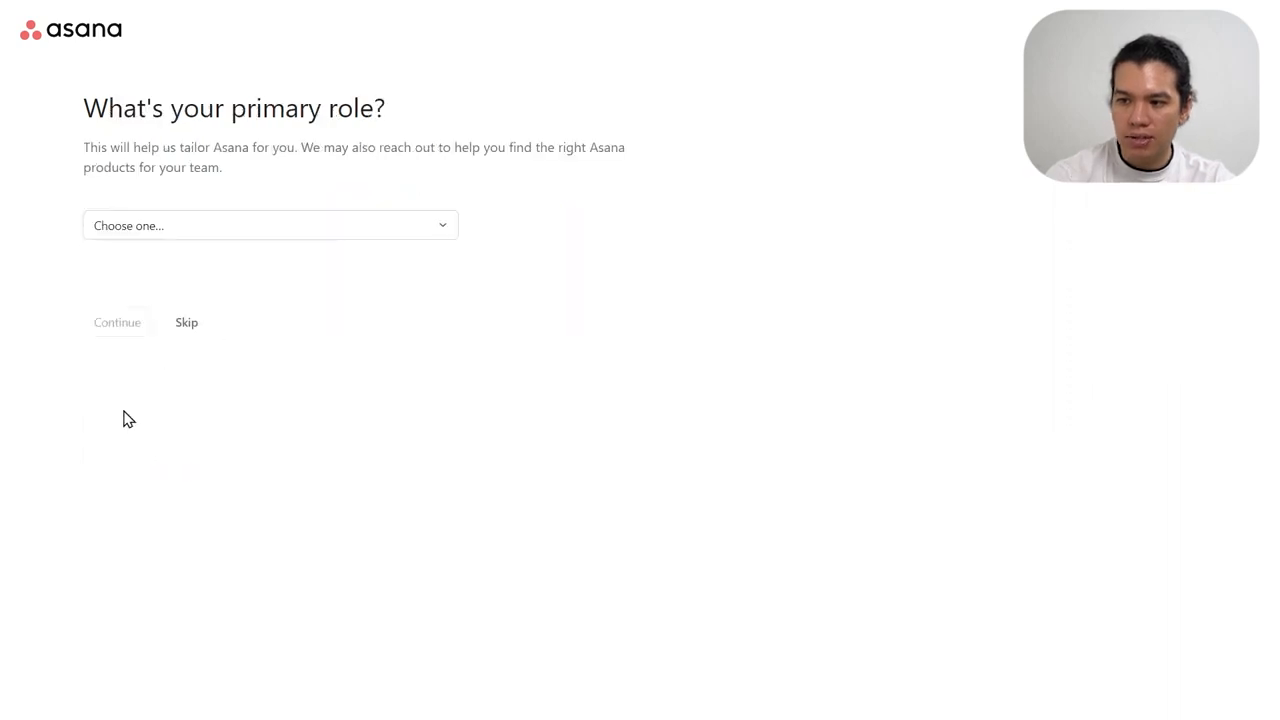
- Set the primary role to Manager and continue to the kind-of-work question
left_click(375, 229)
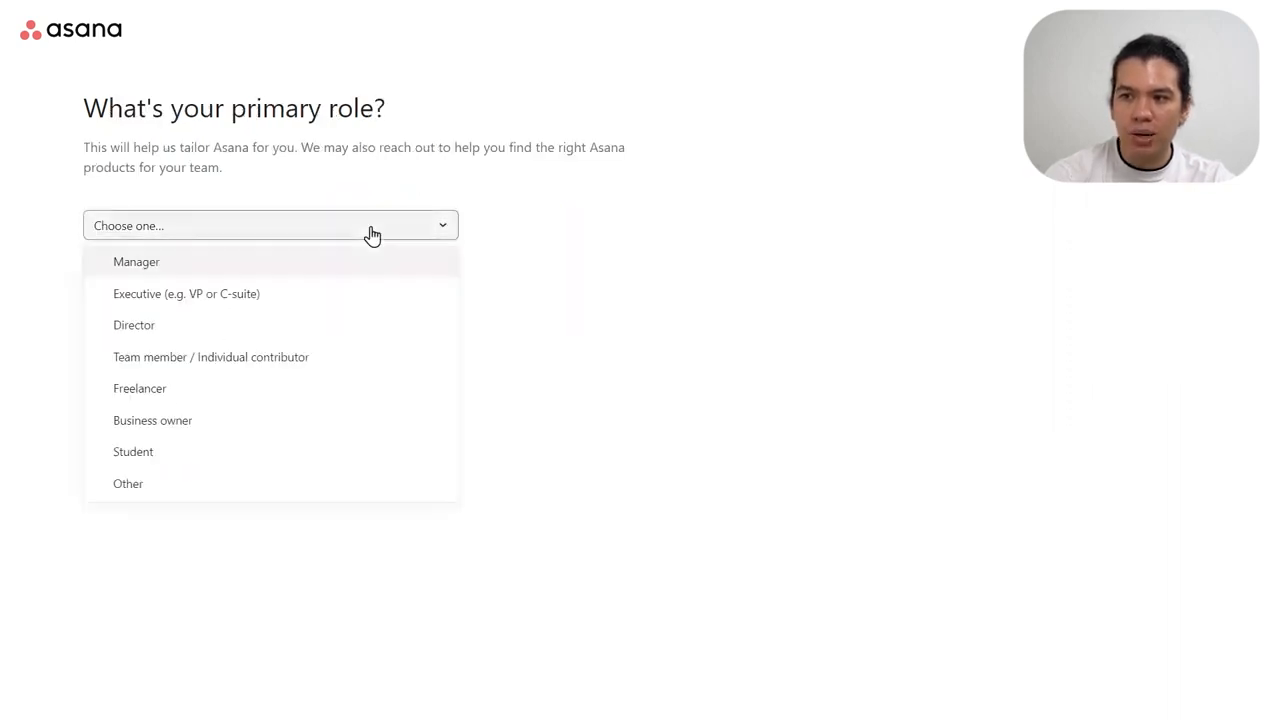
left_click(201, 265)
left_click(129, 323)
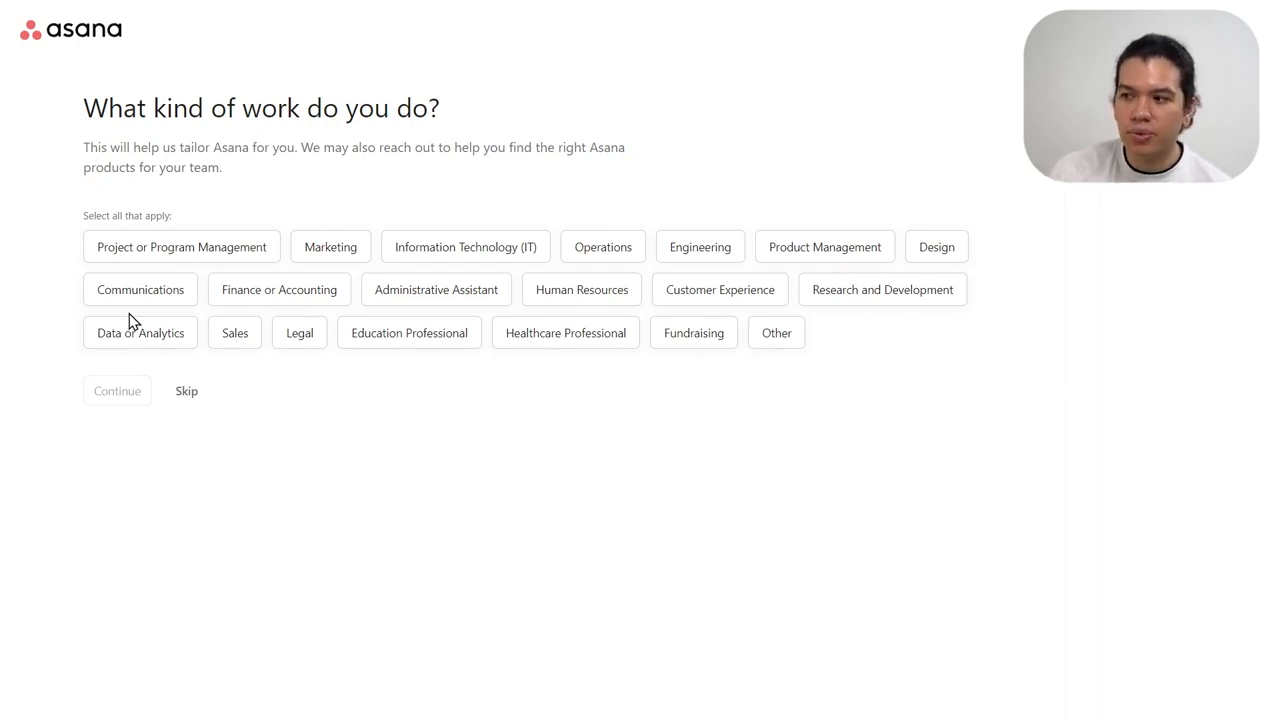
- Choose Project or Program Management and Marketing as the kinds of work, leaving Customer Experience unselected, and continue
left_click(228, 259)
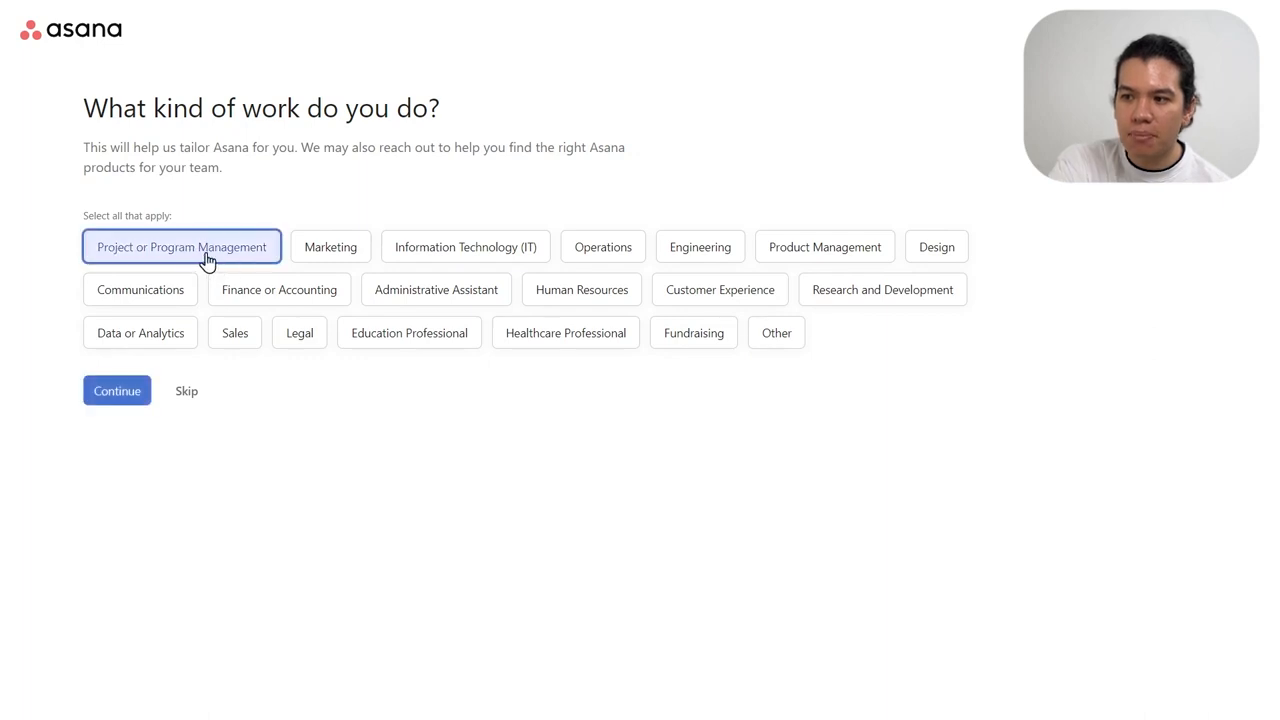
left_click(325, 257)
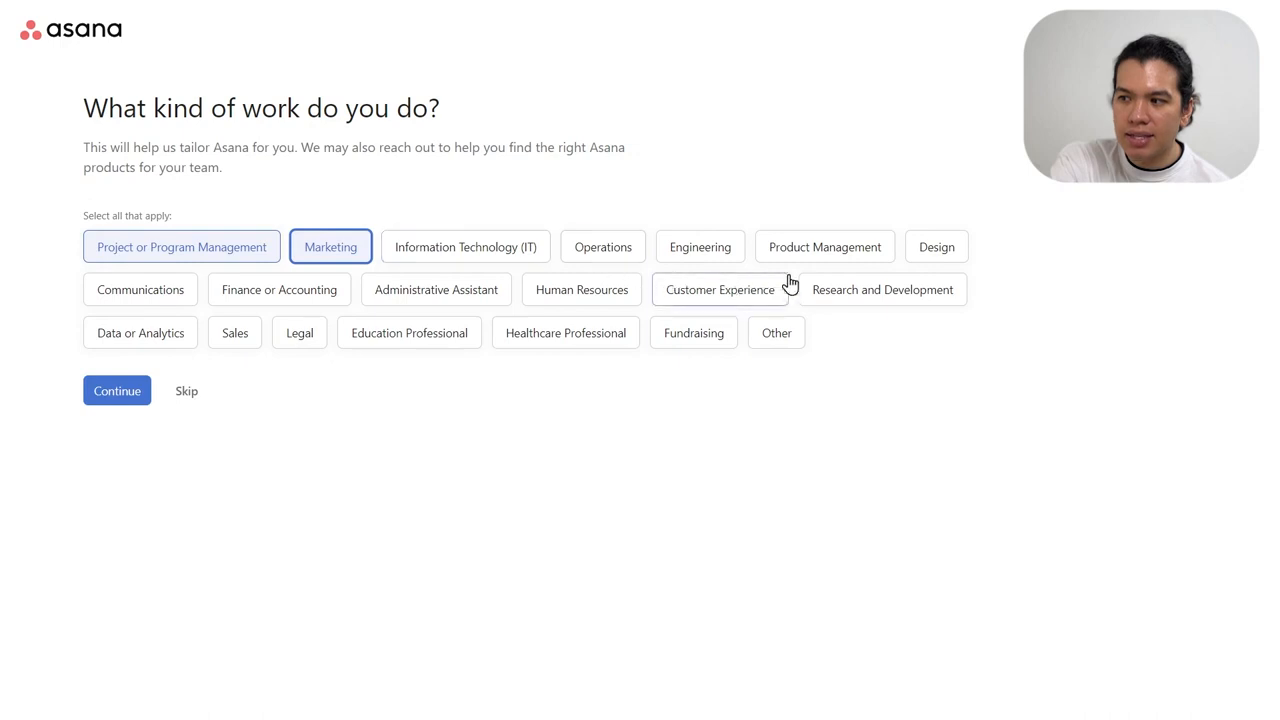
left_click(705, 305)
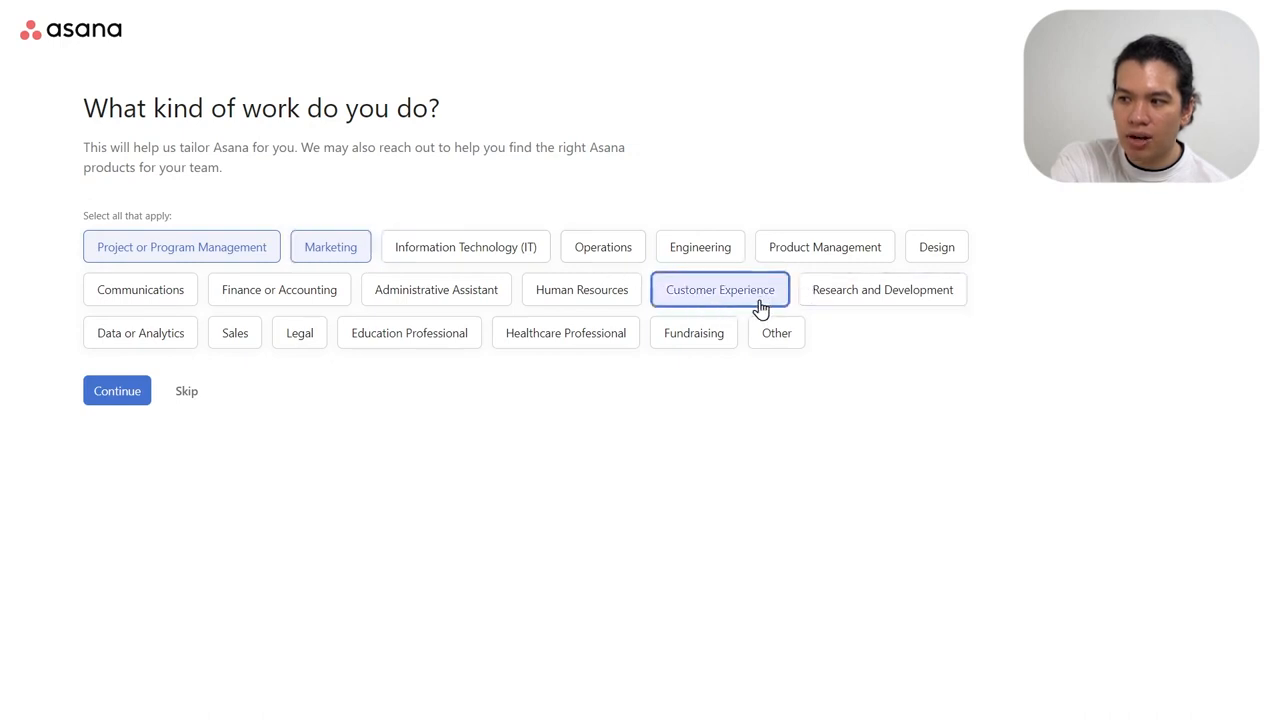
left_click(689, 290)
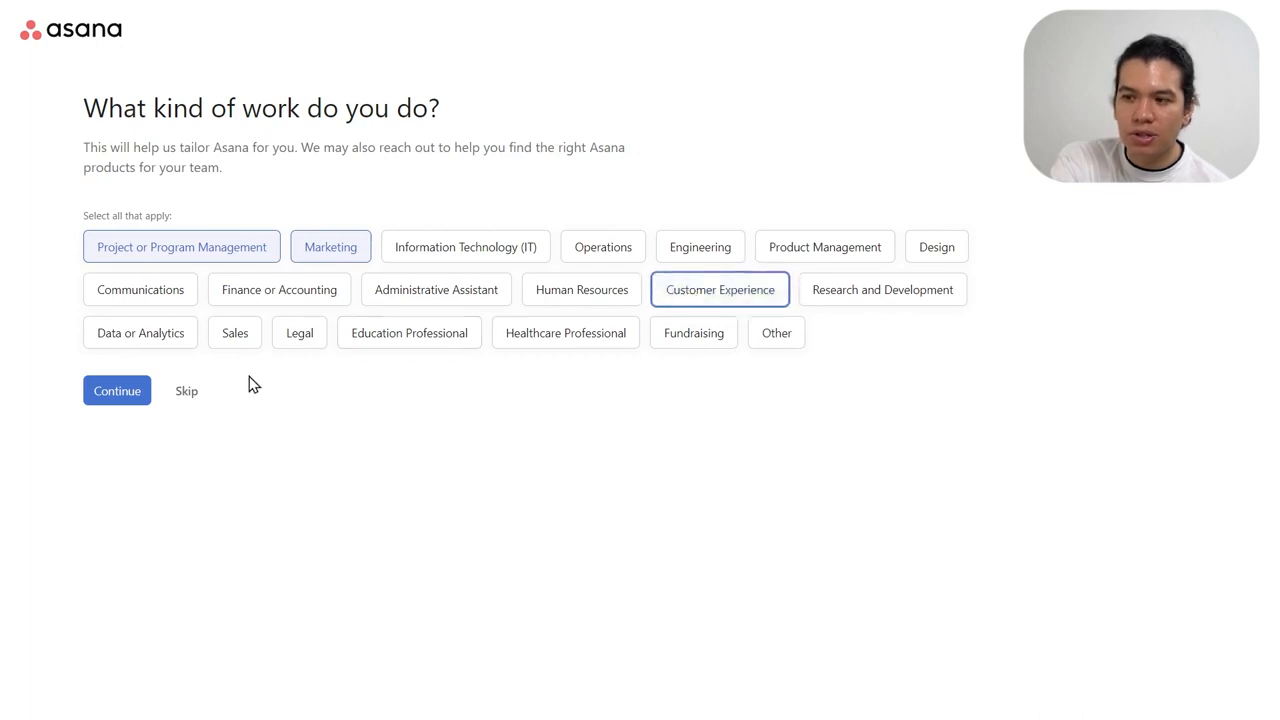
left_click(138, 403)
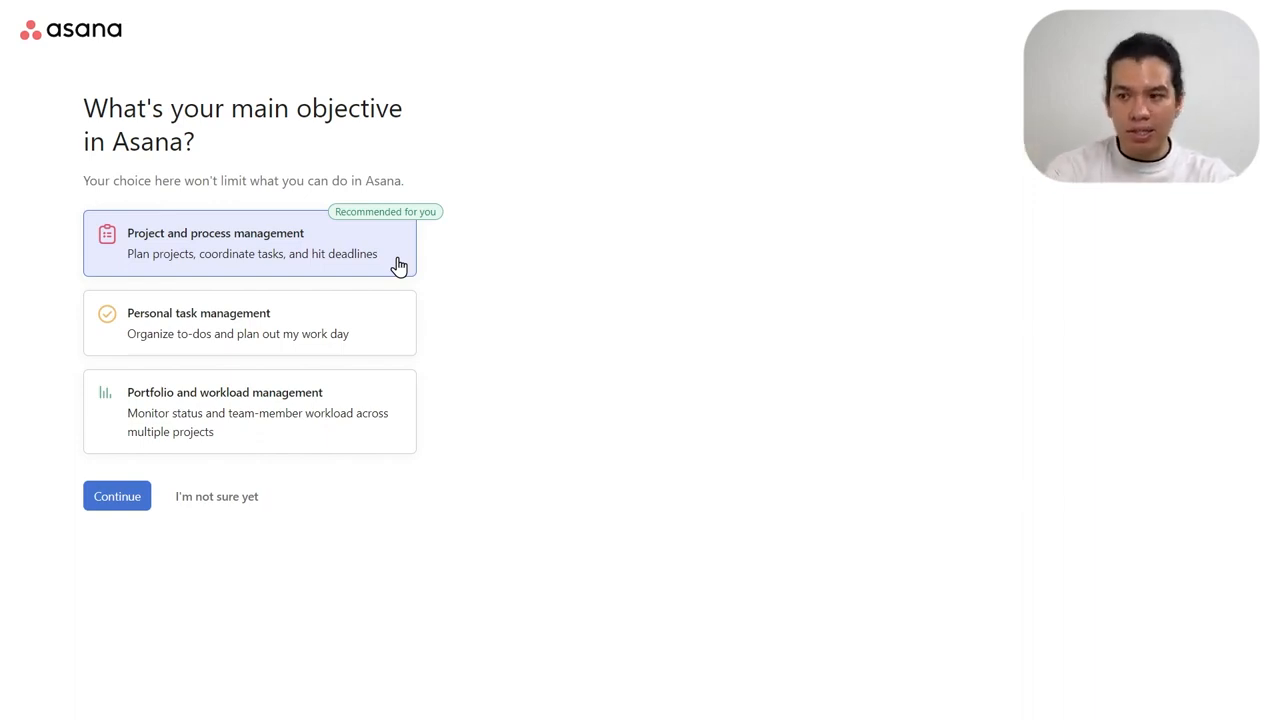
- Accept Project and process management as the main objective and name the first project "Marketing: Youtube Shorts"
left_click(115, 496)
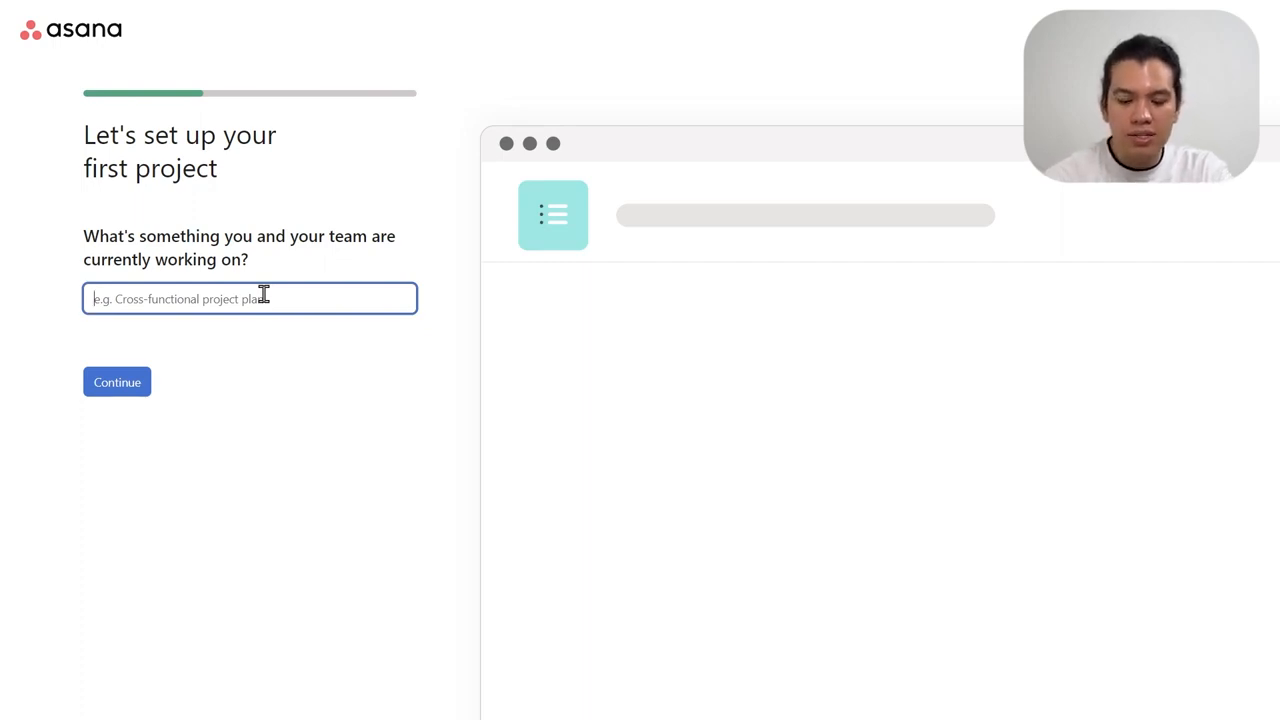
type("Market")
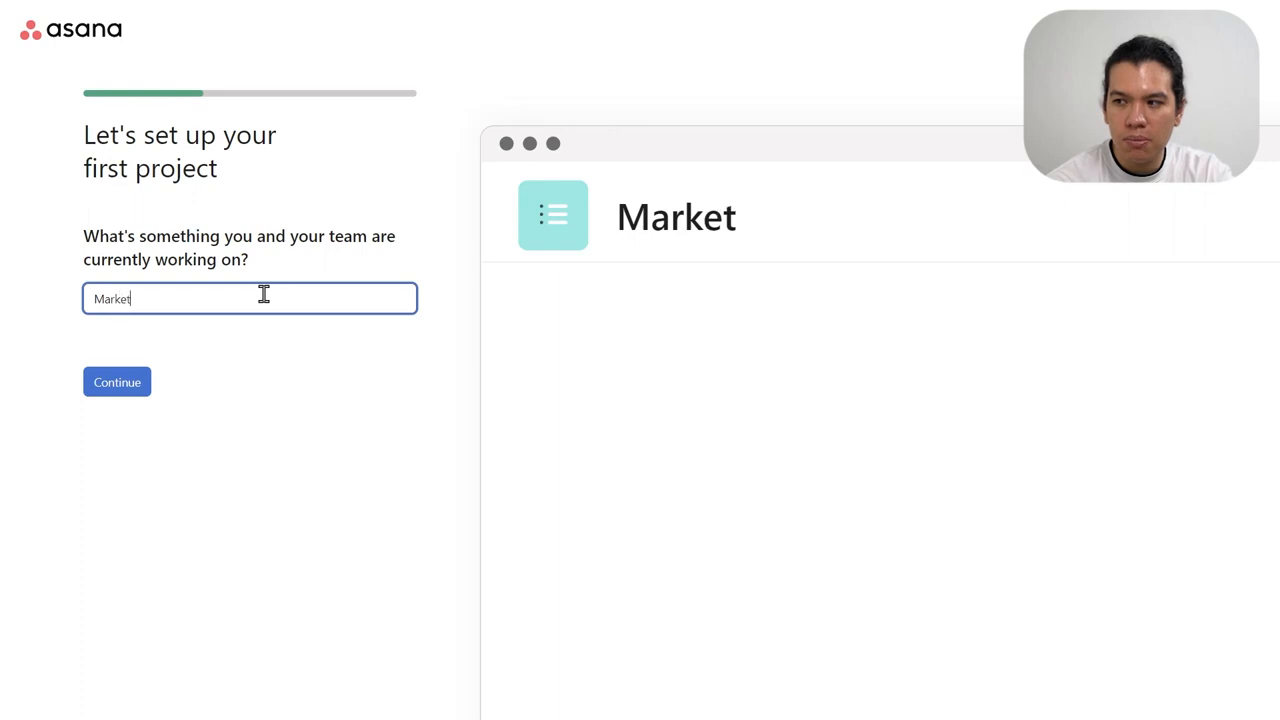
type("ing : Youtb")
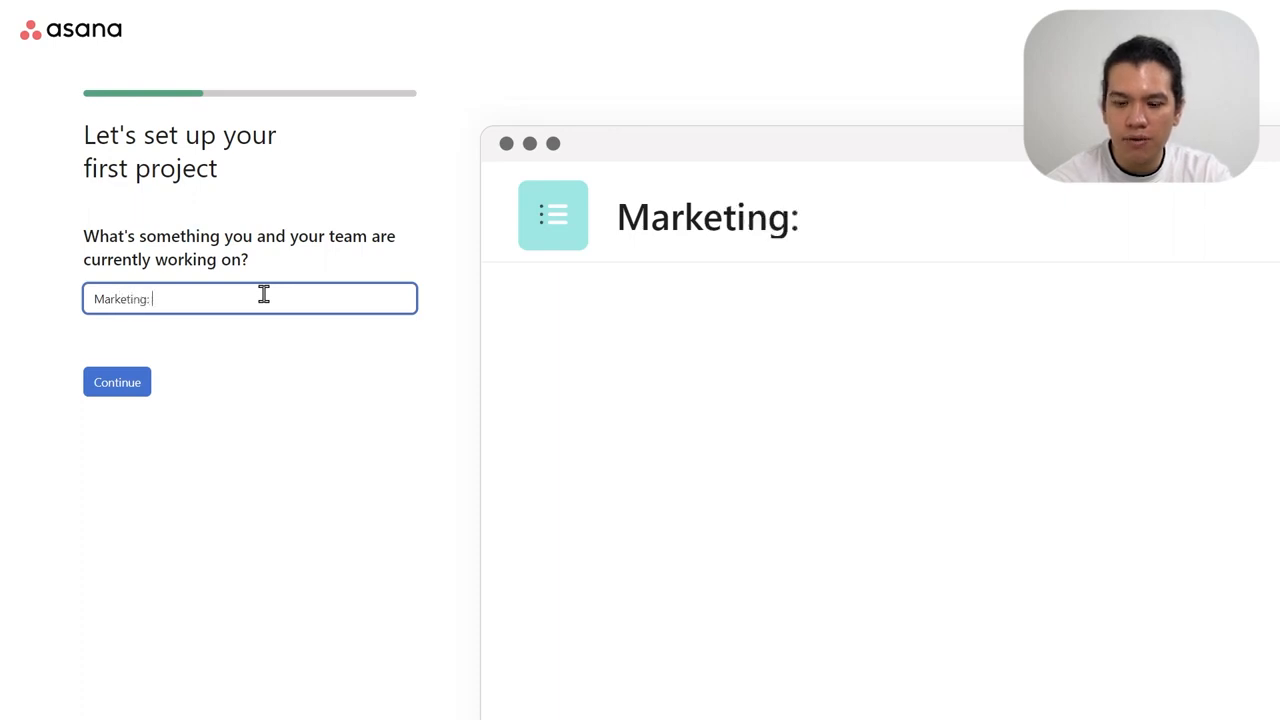
key("BackSpace")
type("ube Shorts")
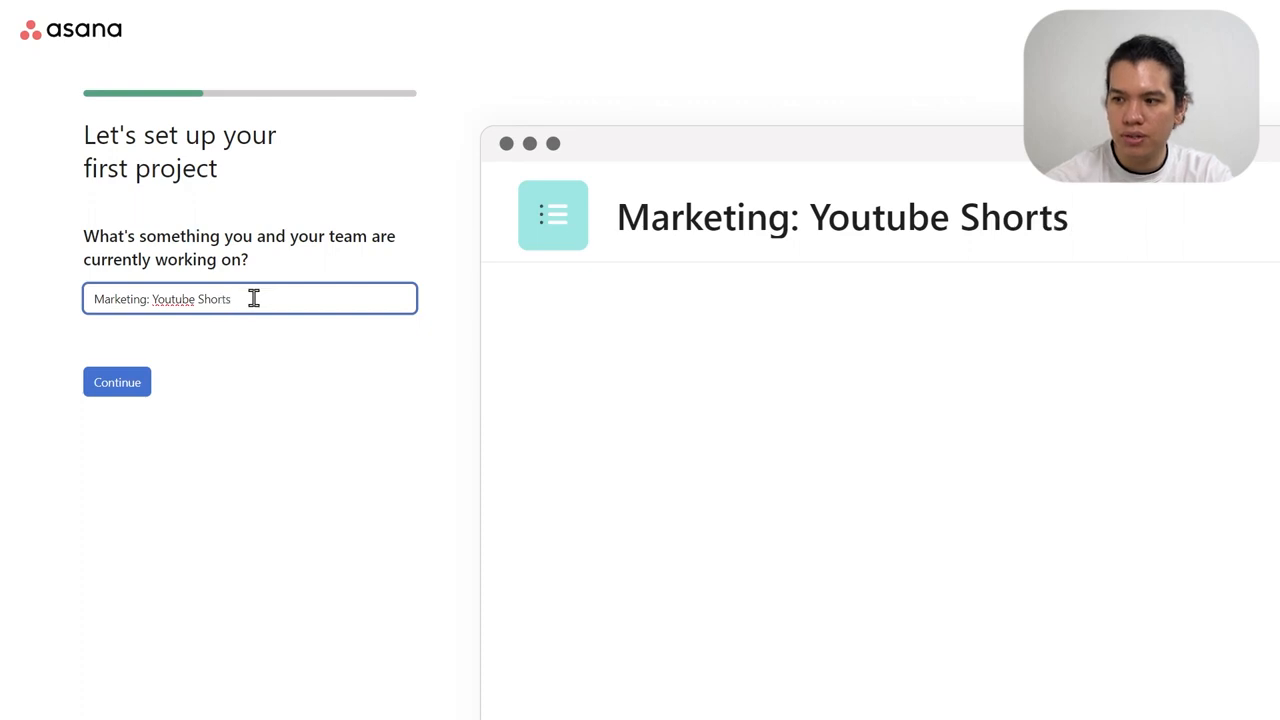
left_click(127, 390)
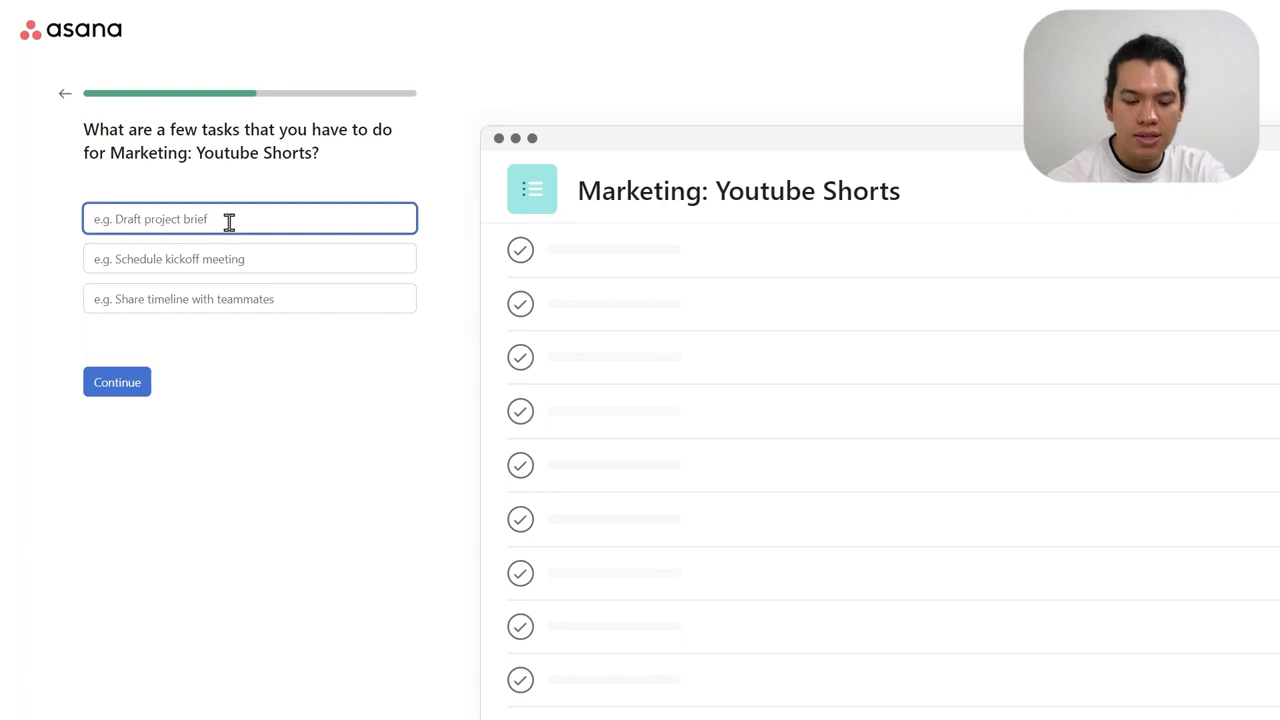
- Add the project tasks "Shorts: Crypto", "Shorts: Marketing" and "Shorts: E-commerce", and continue
type("Shorts: ")
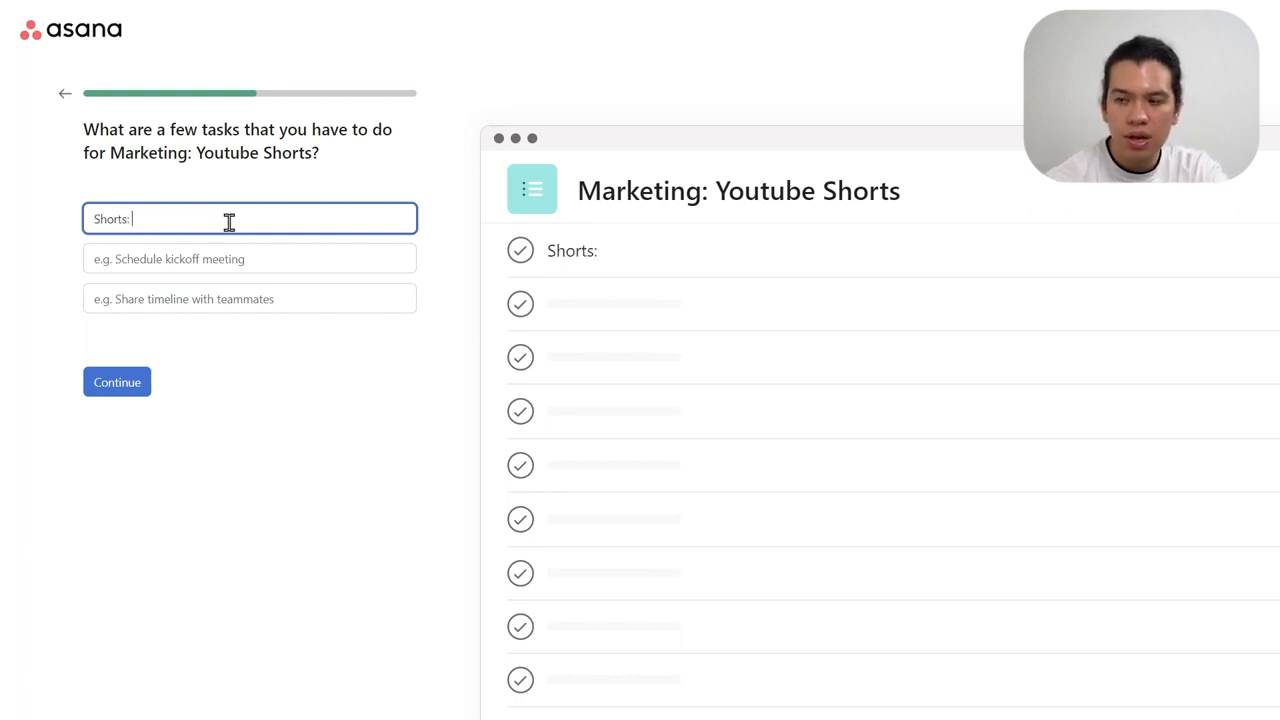
type("Crypto")
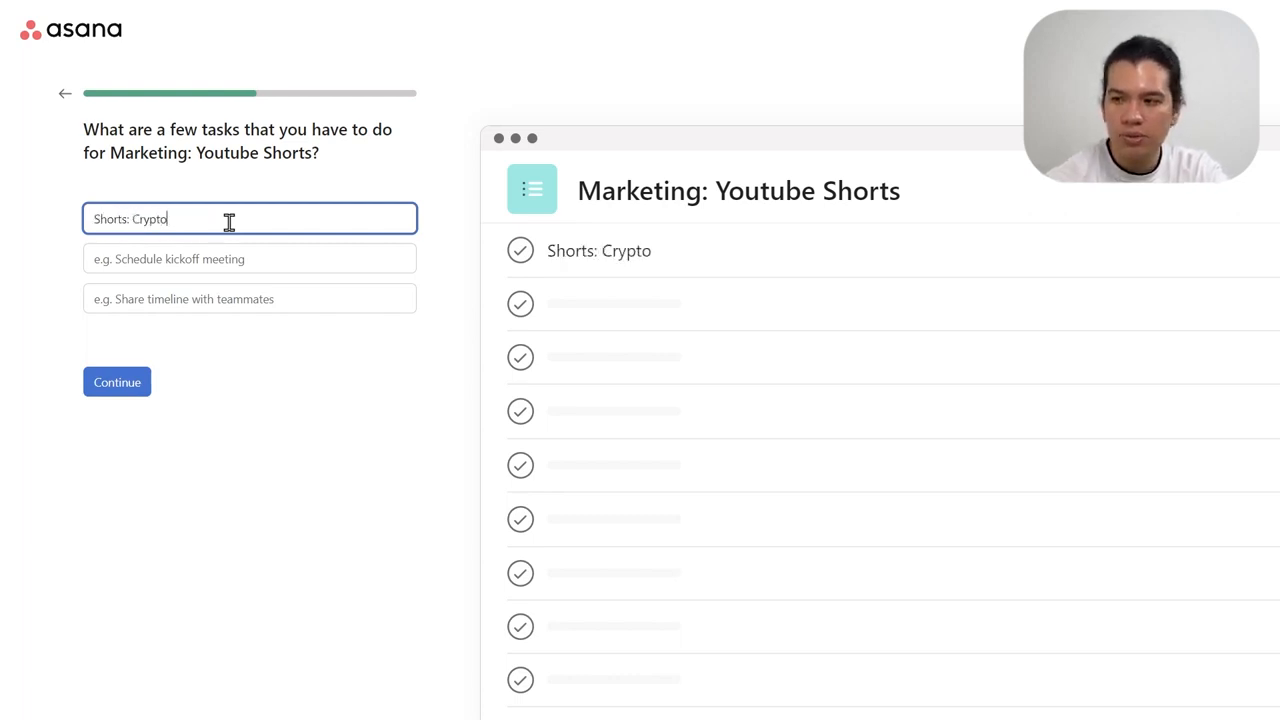
key("Tab")
type("Shorts: ")
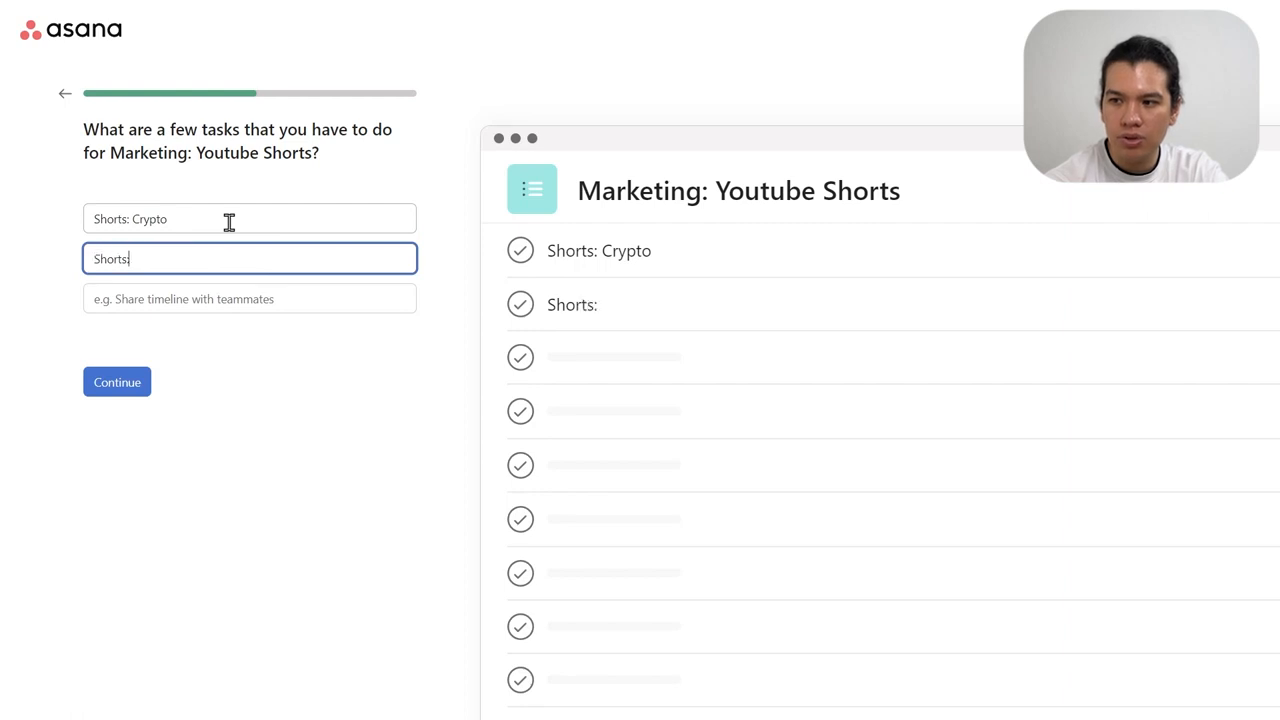
type("Marketing")
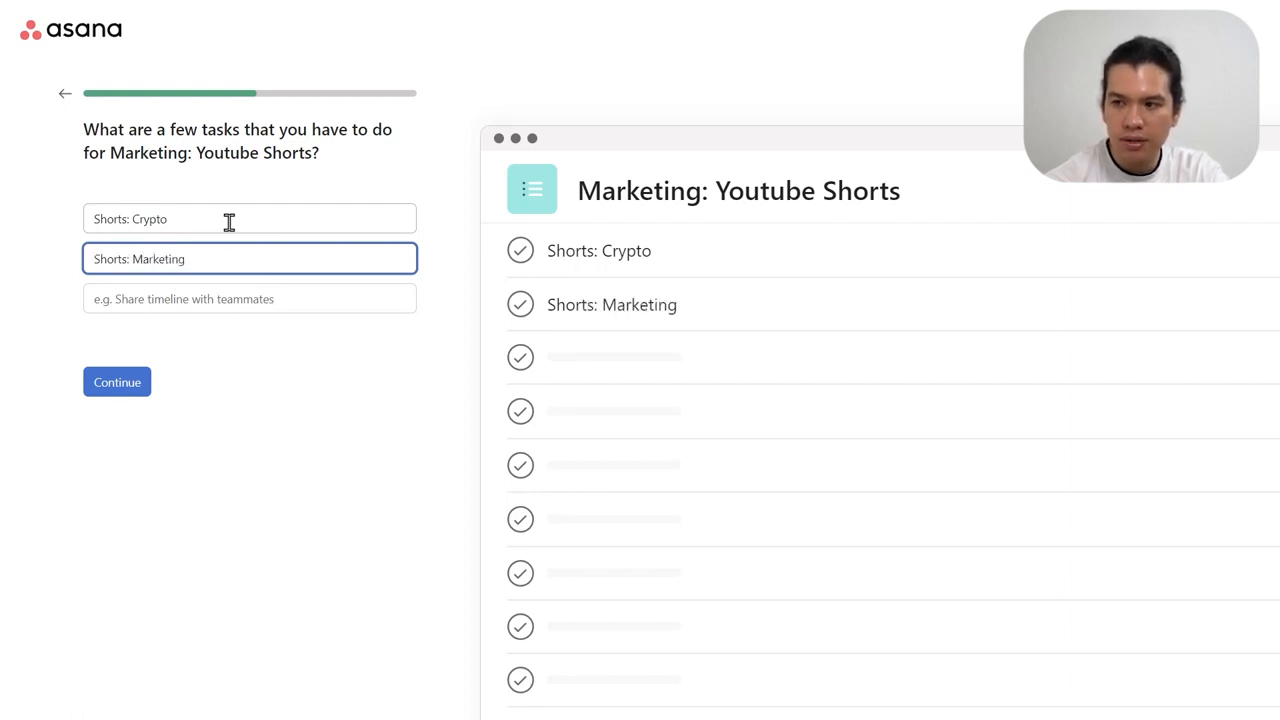
key("Tab")
type("Shor")
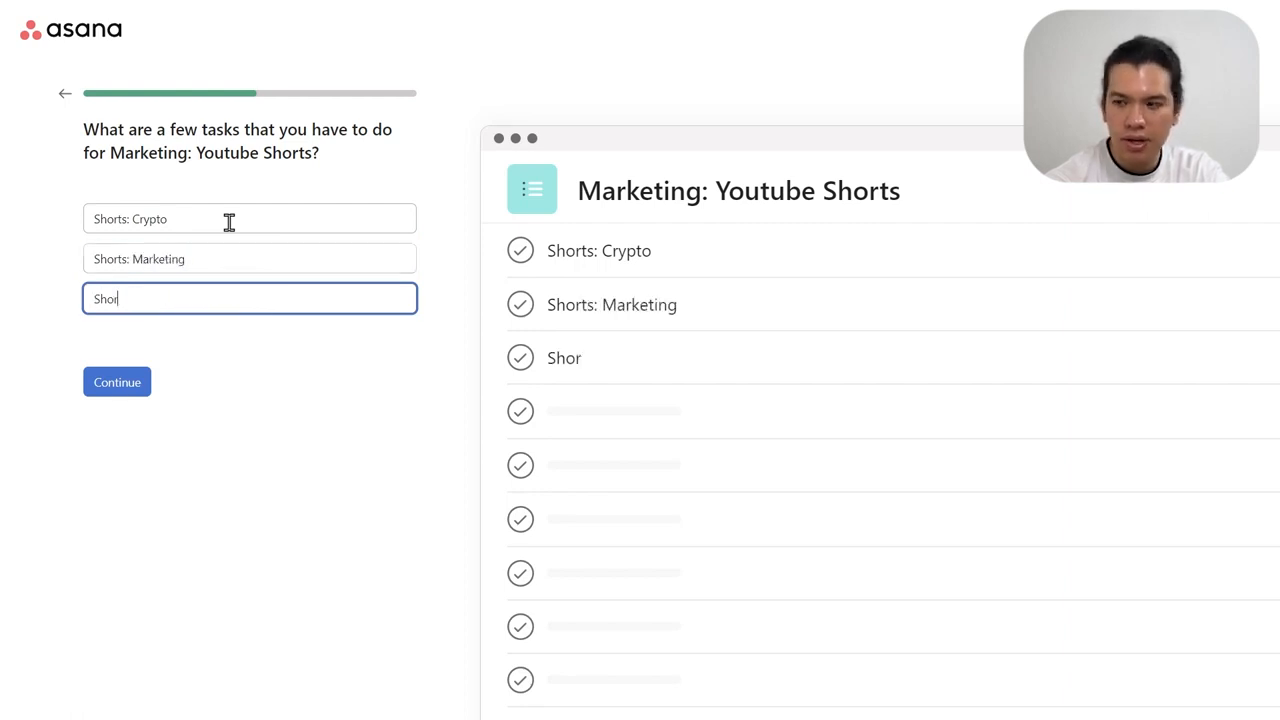
type("ts: E-commerce")
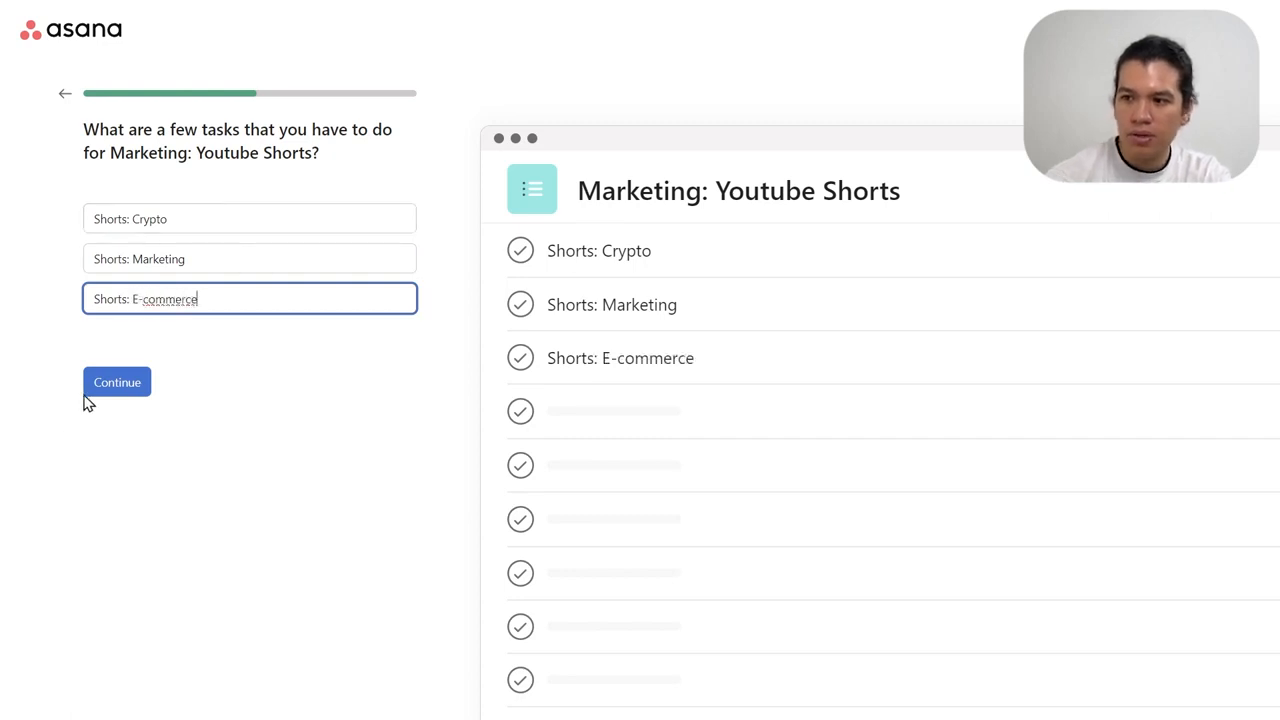
left_click(114, 384)
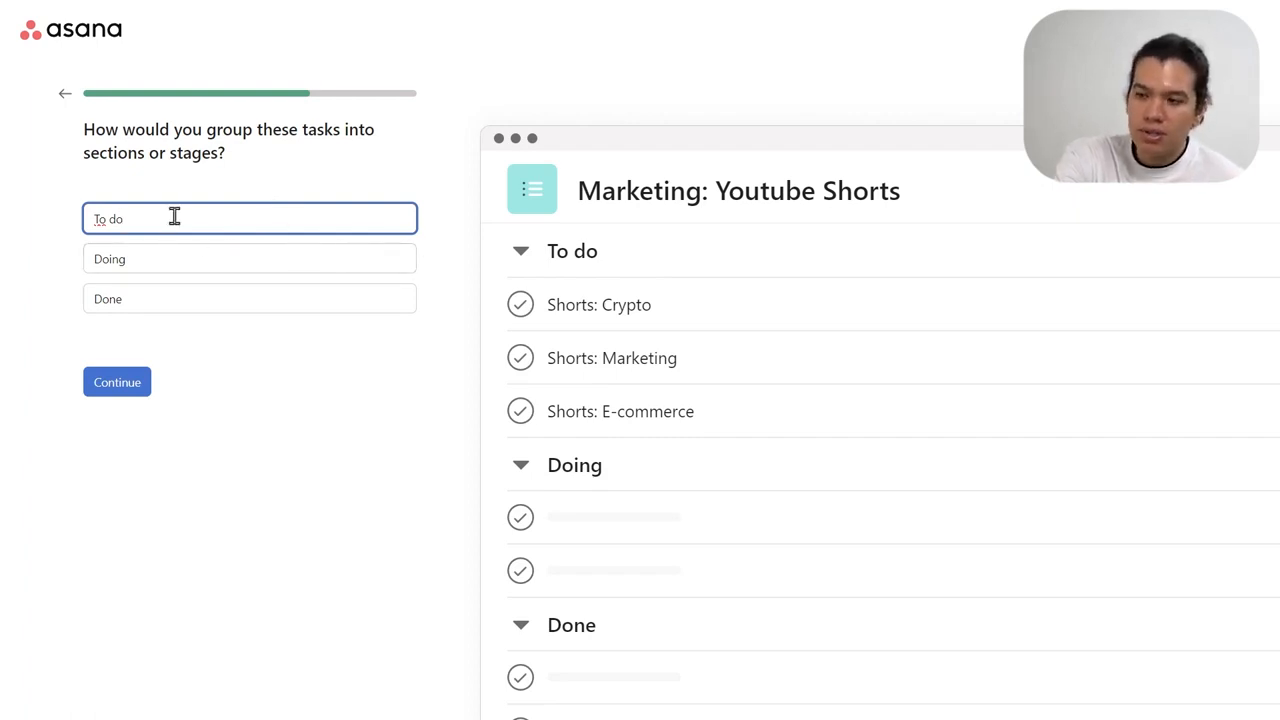
- Keep To do, Doing and Done as the task sections and choose the Board layout for the project
left_click(165, 262)
key("Tab")
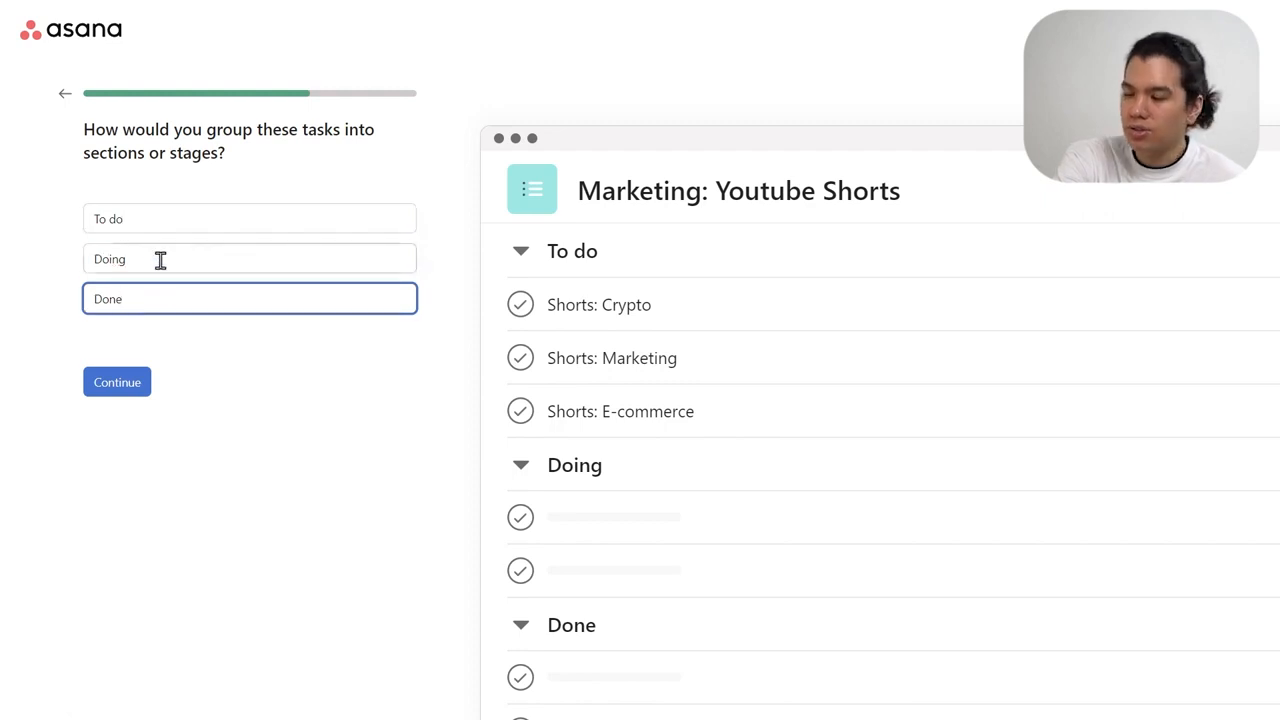
left_click(145, 388)
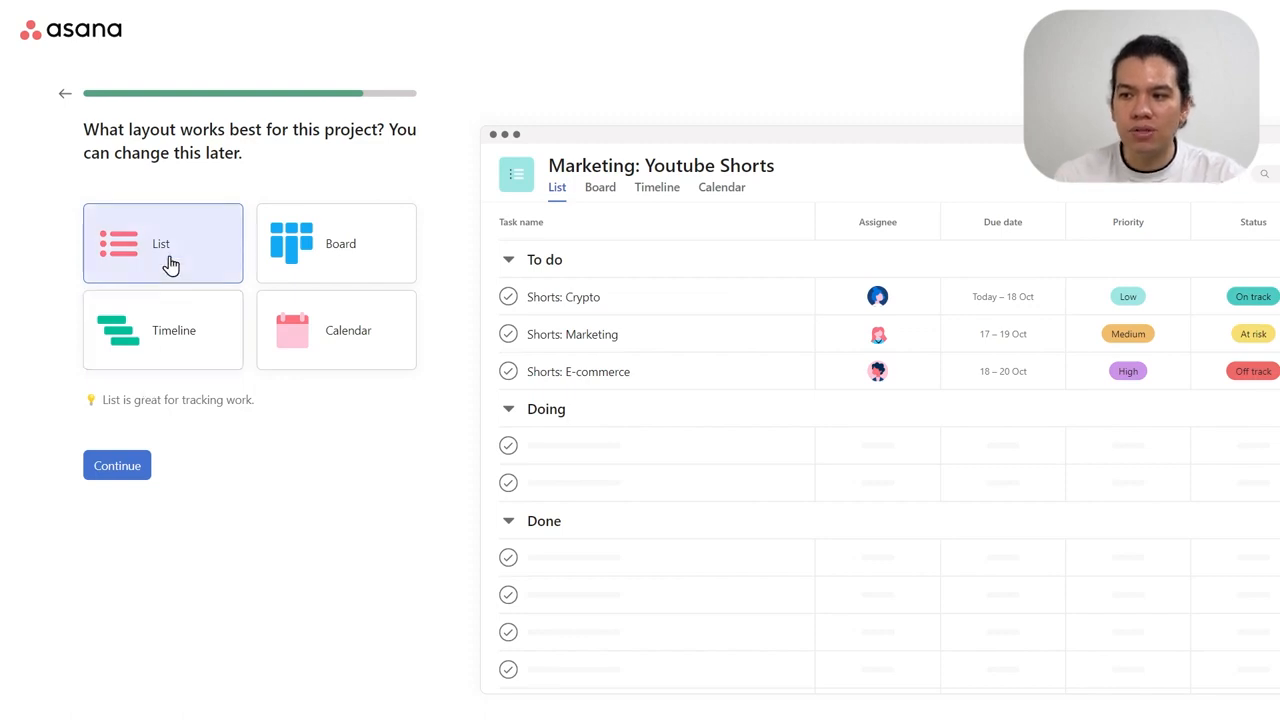
left_click(308, 250)
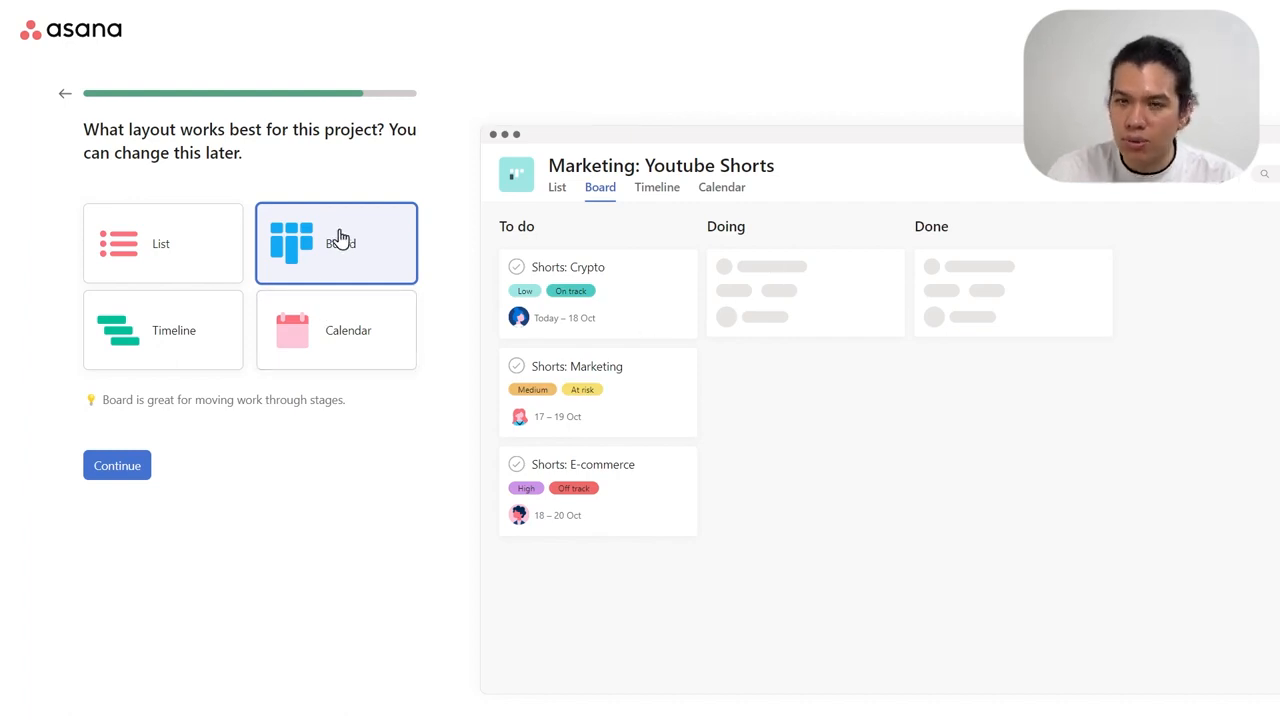
left_click(133, 470)
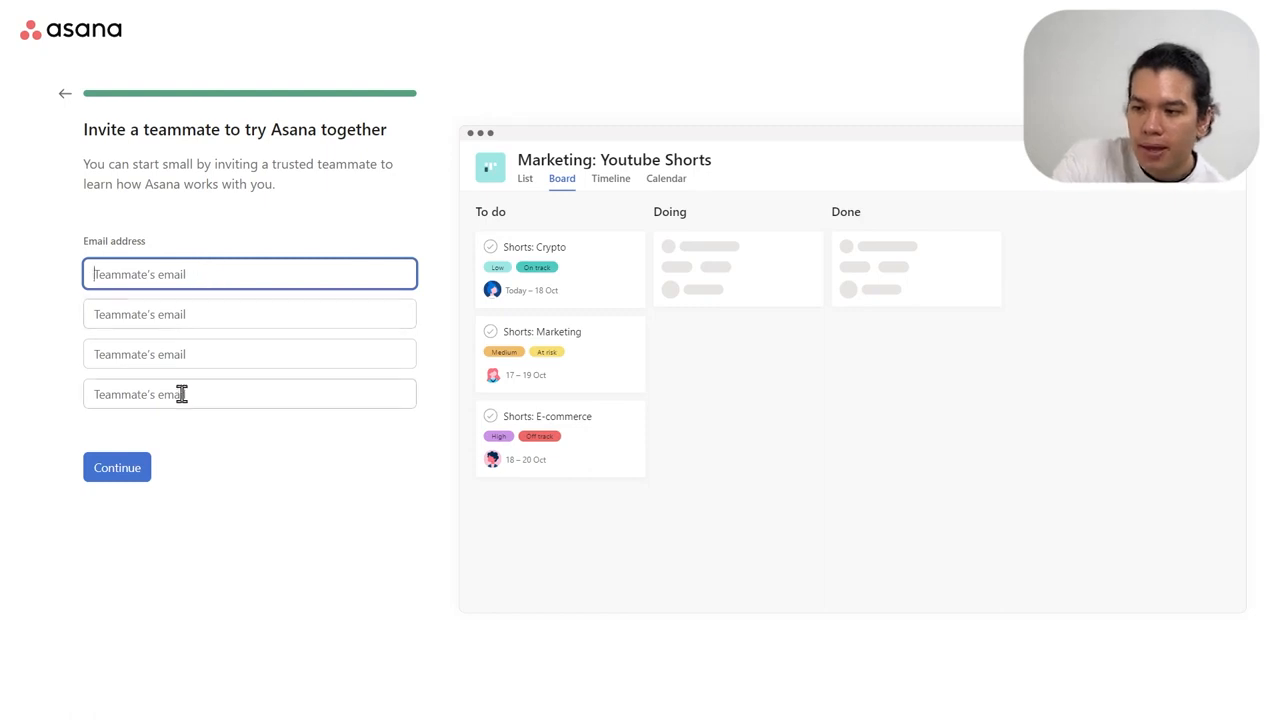
- Continue without inviting any teammates and view the available Asana apps
left_click(143, 472)
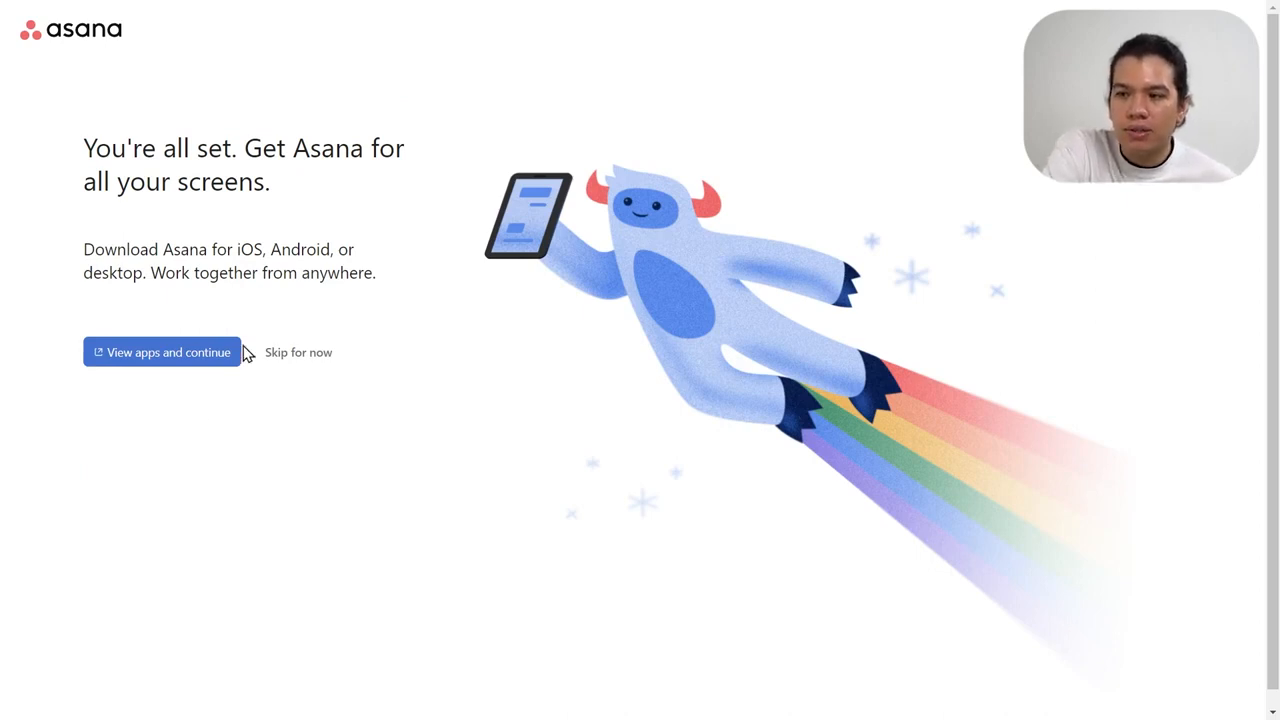
left_click(216, 358)
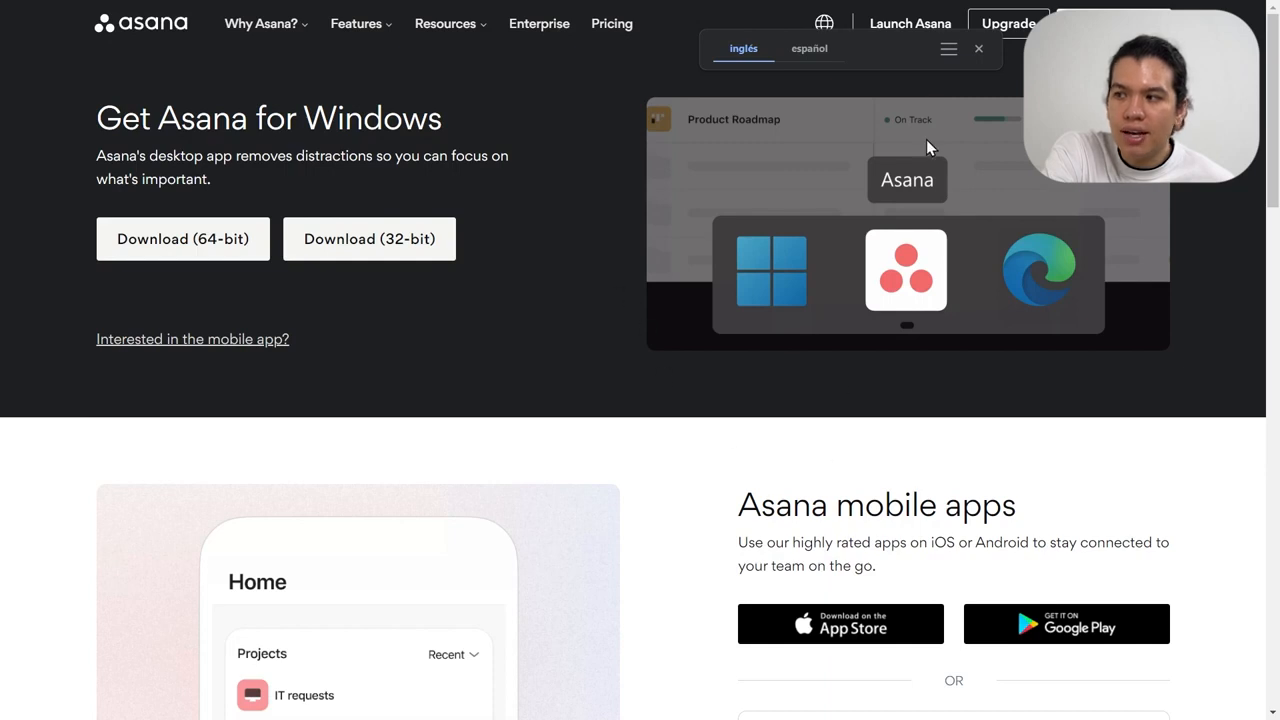
- Dismiss the translation prompt, look over the desktop and mobile app downloads, and launch Asana
left_click(979, 48)
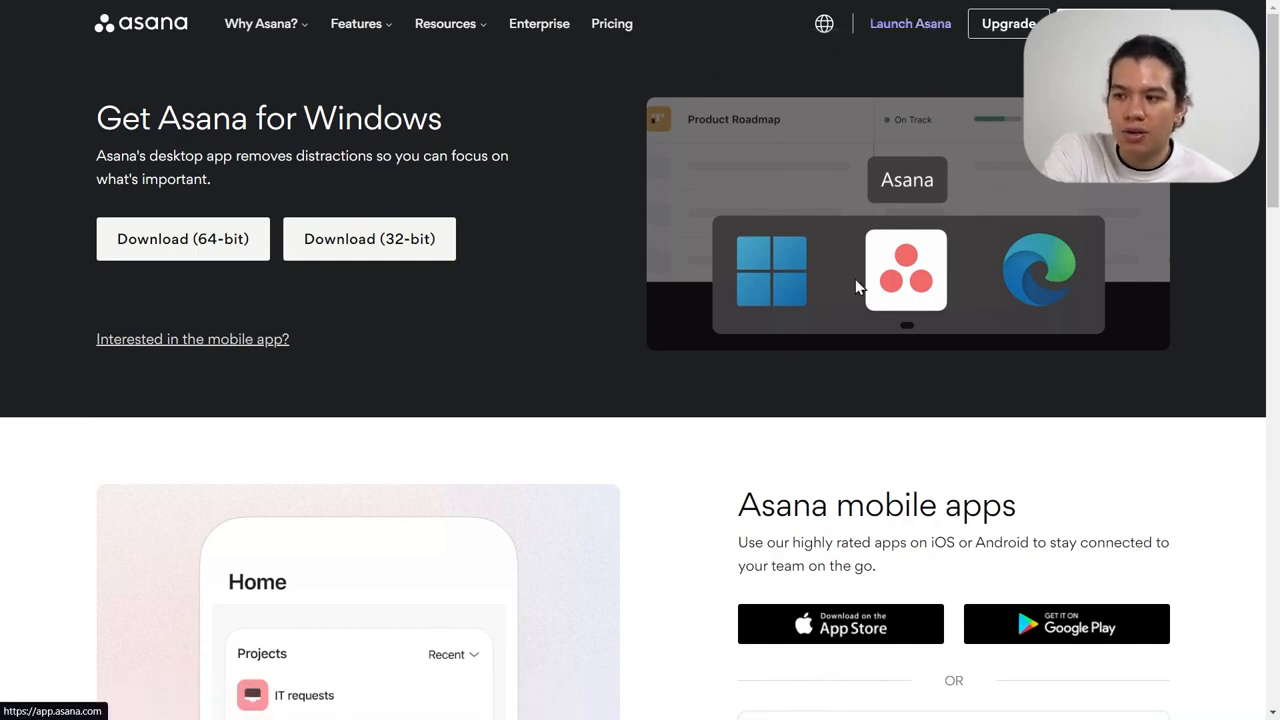
scroll(855, 279, "down", 3)
scroll(770, 384, "up", 3)
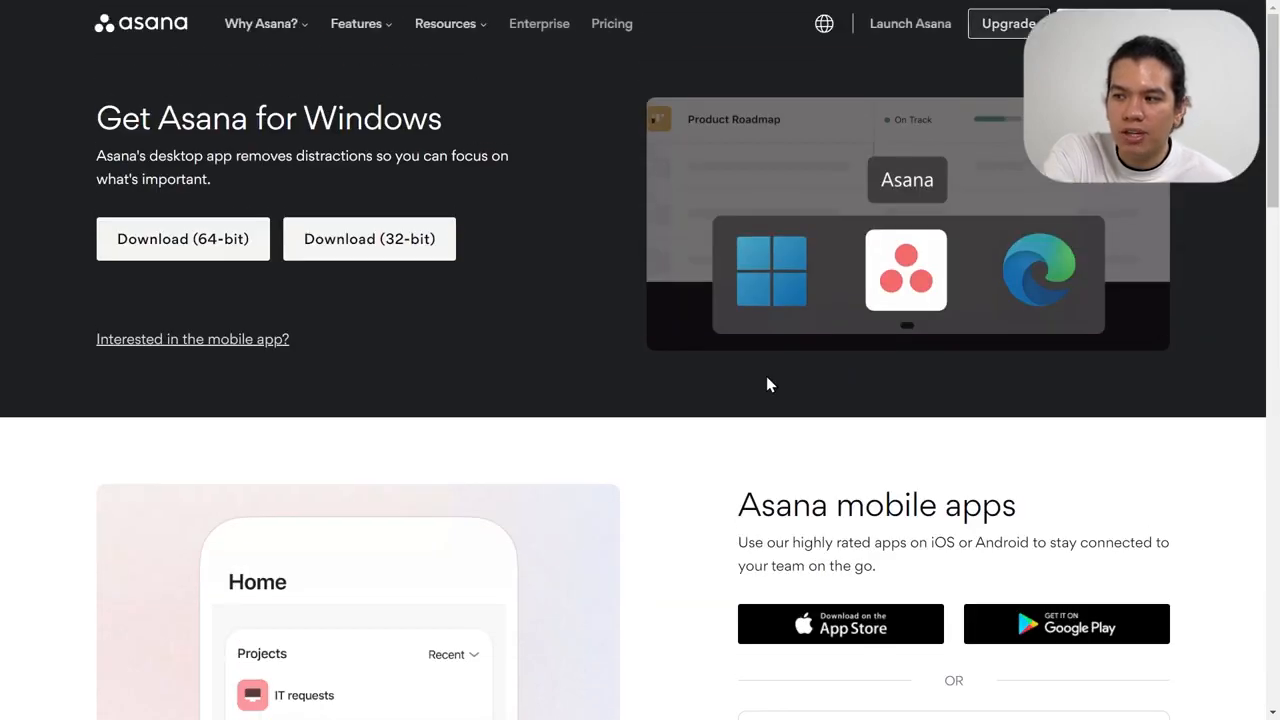
left_click(905, 24)
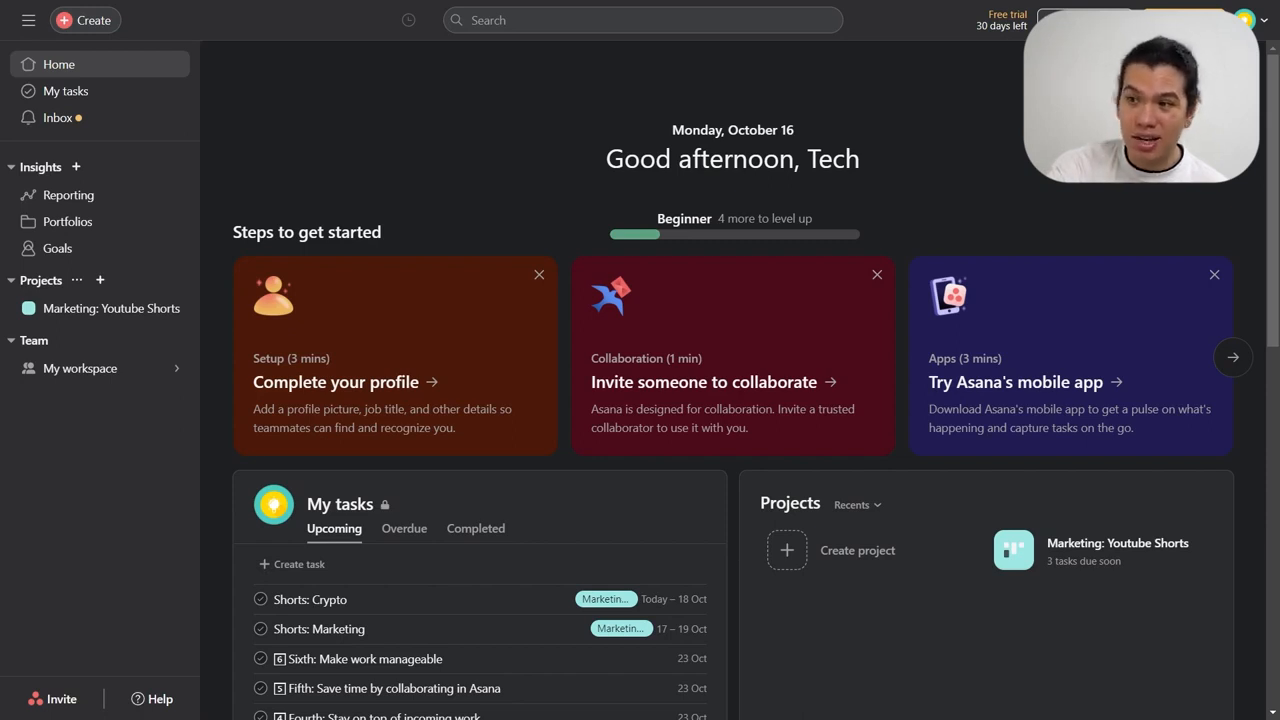
- Check the account menu options, close the menu, and toggle the sidebar, leaving it hidden
left_click(1265, 22)
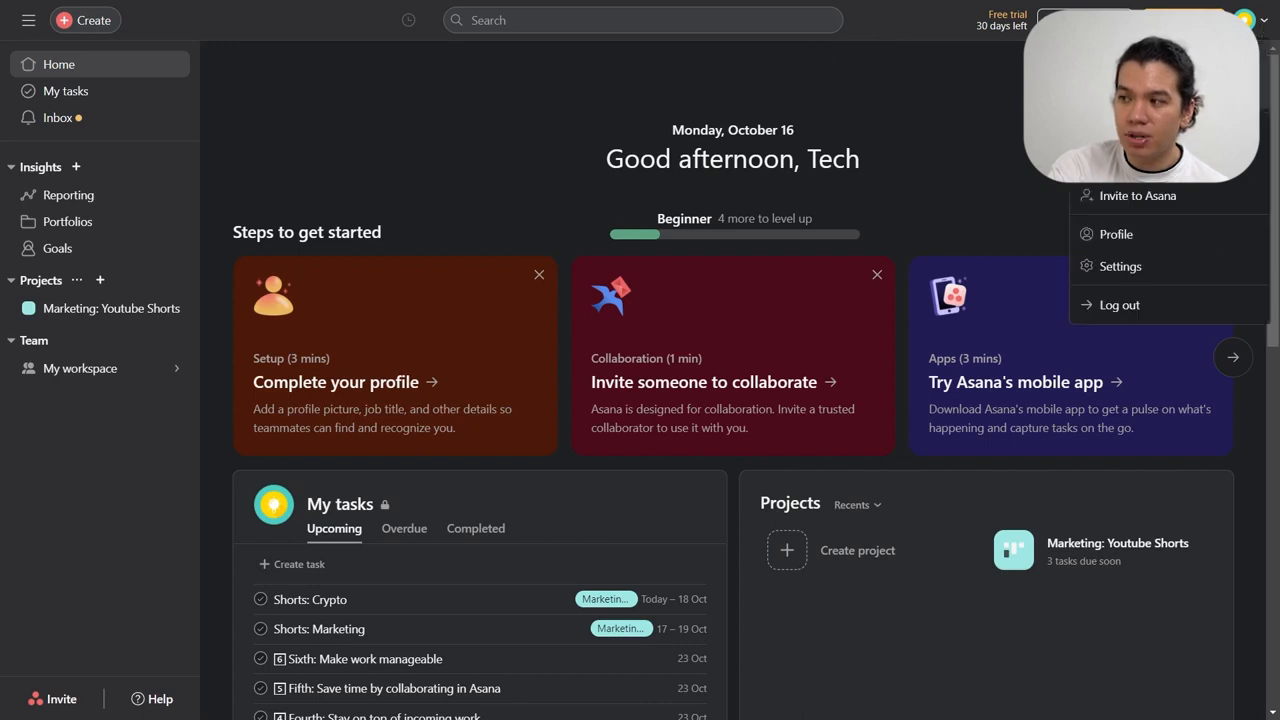
left_click(74, 21)
left_click(27, 20)
left_click(27, 20)
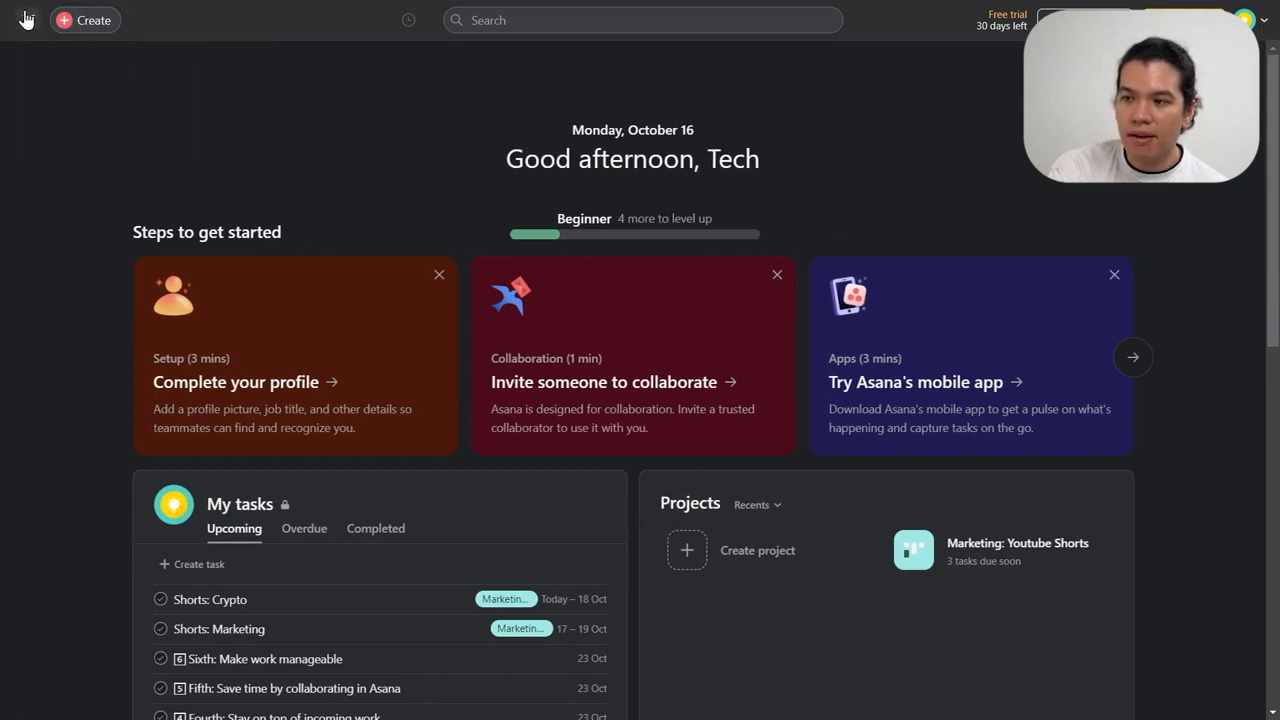
left_click(28, 21)
left_click(28, 24)
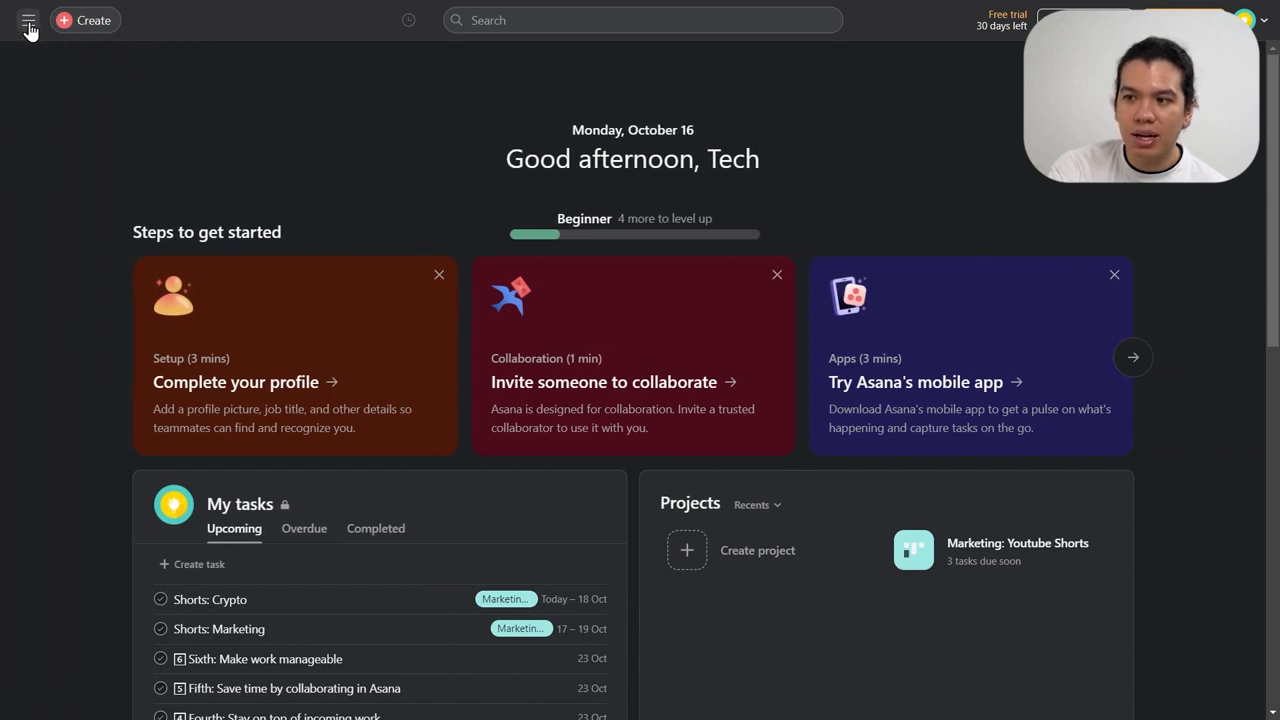
left_click(28, 24)
left_click(28, 24)
left_click(28, 24)
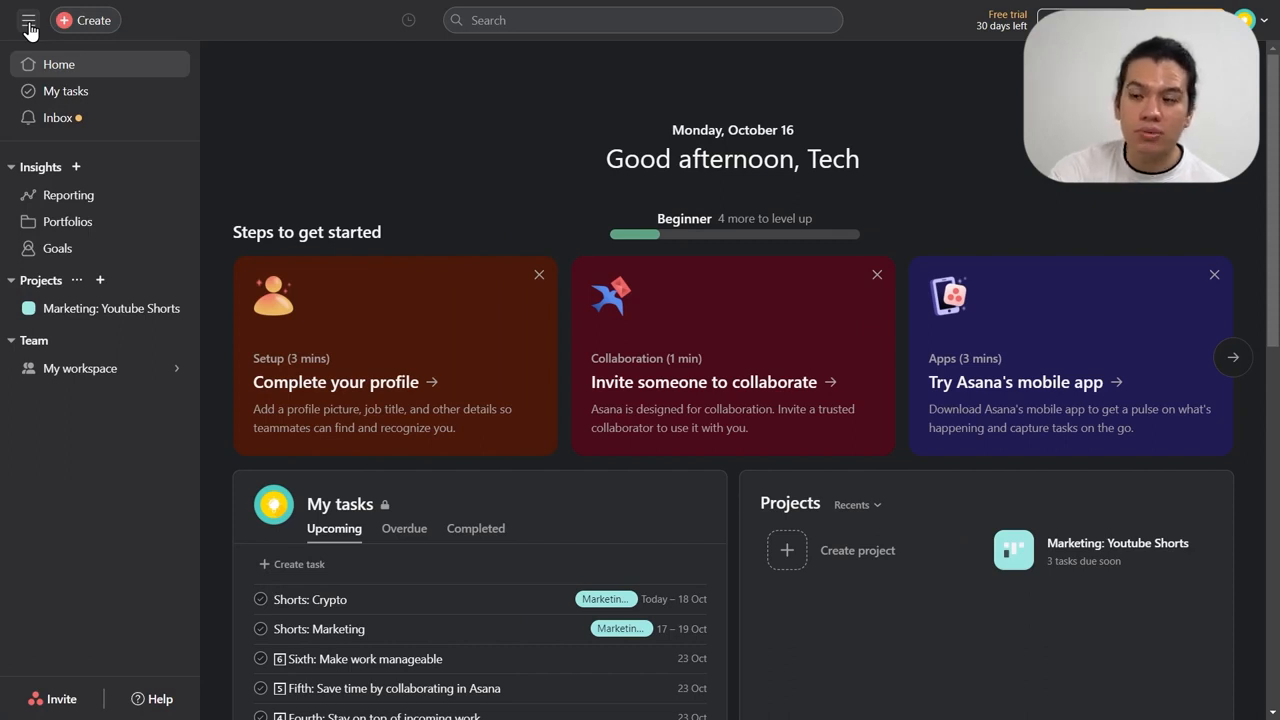
left_click(28, 24)
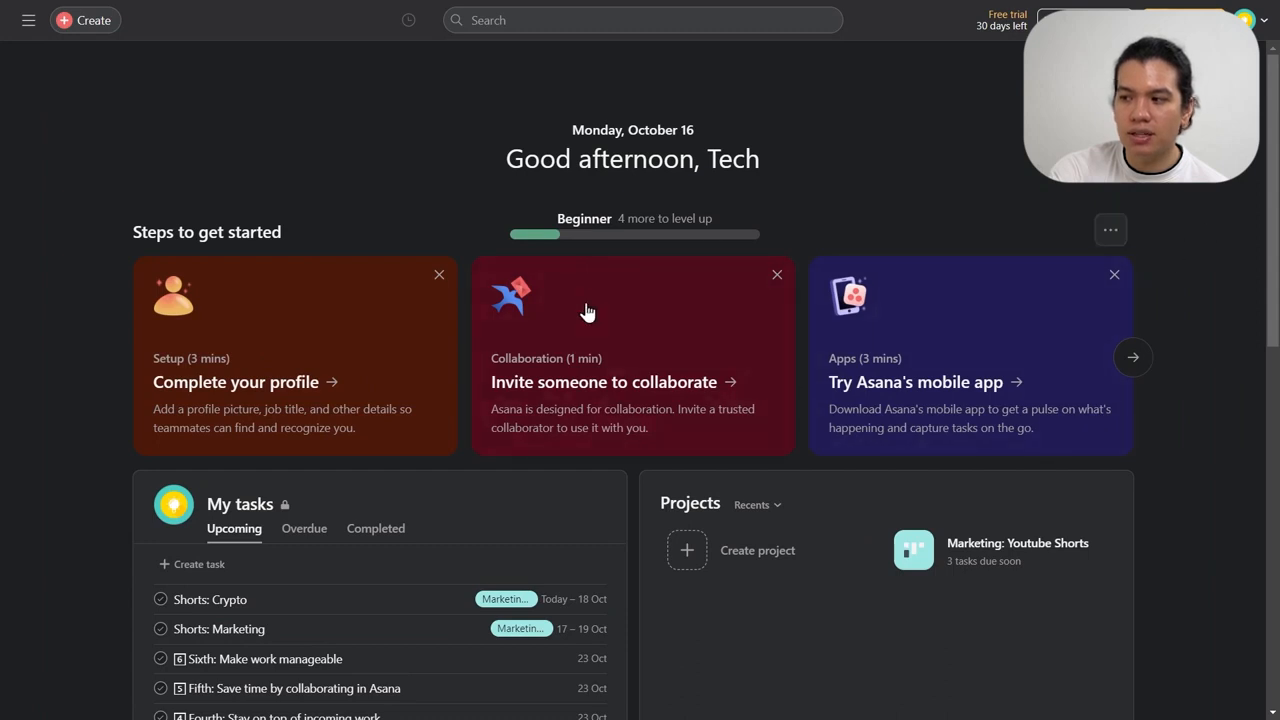
- Dismiss the getting-started cards on the Home page one after another
left_click(440, 276)
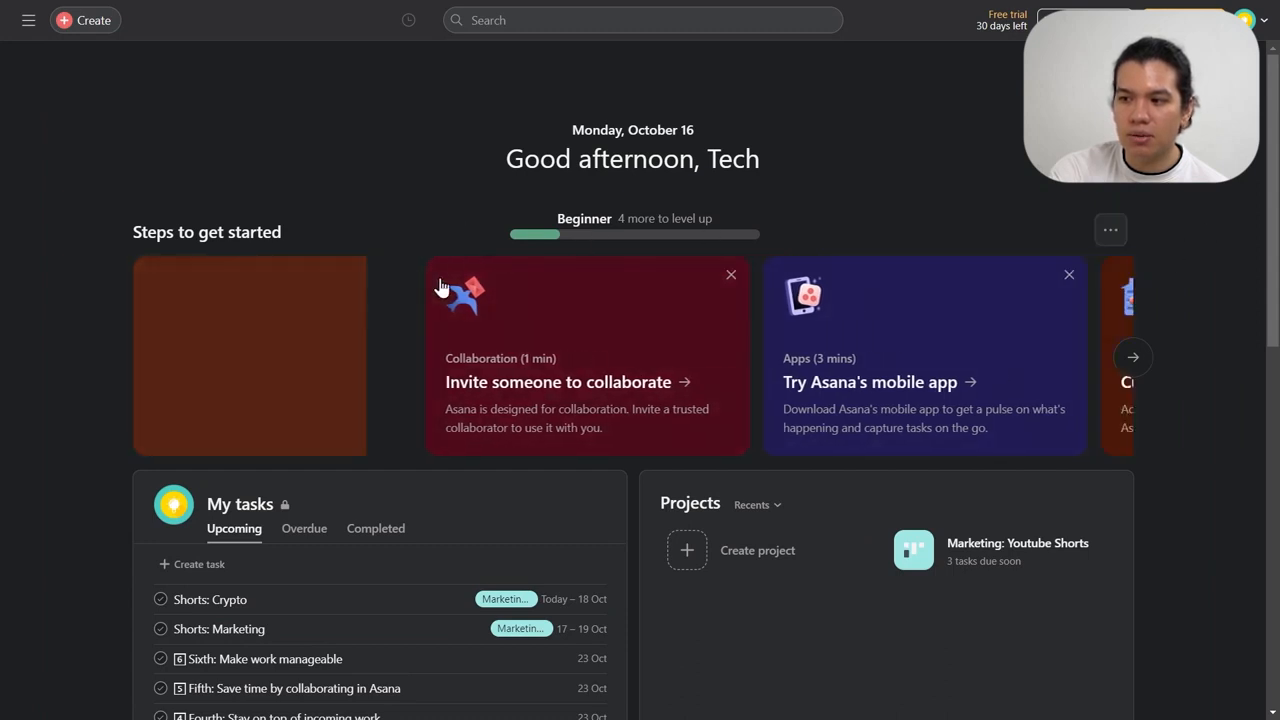
left_click(441, 277)
left_click(440, 276)
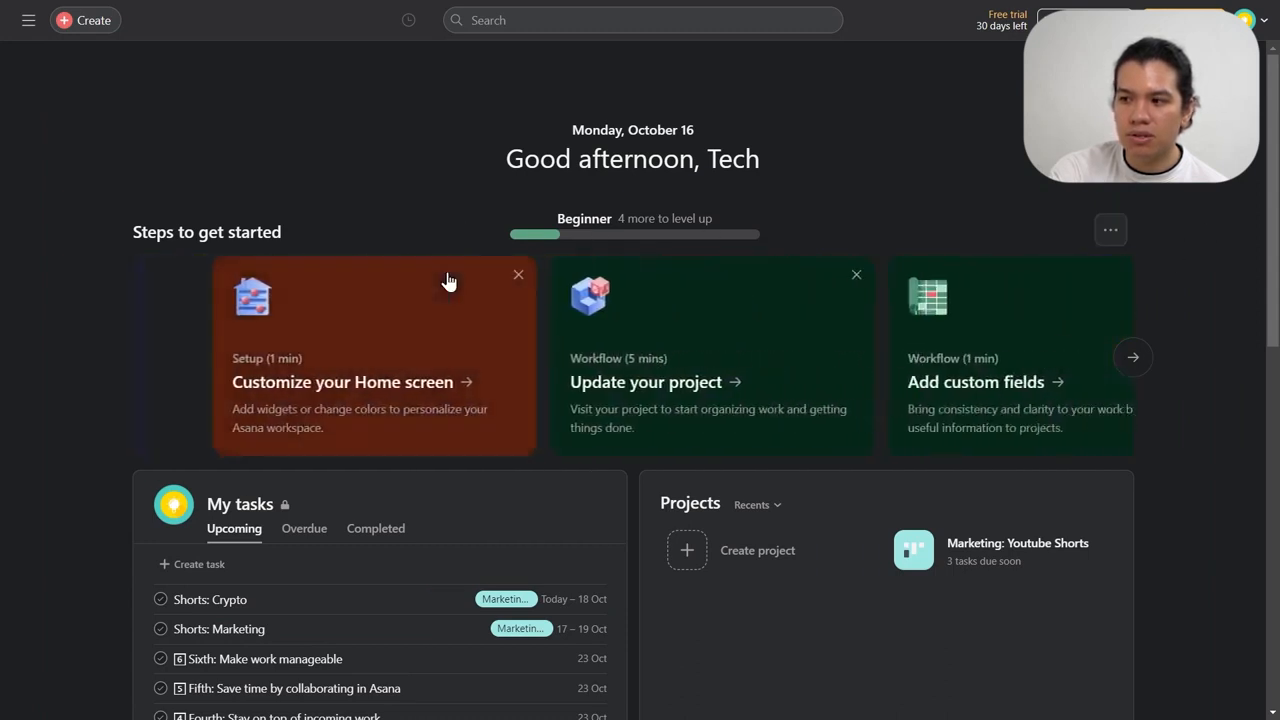
left_click(440, 276)
left_click(440, 276)
left_click(440, 276)
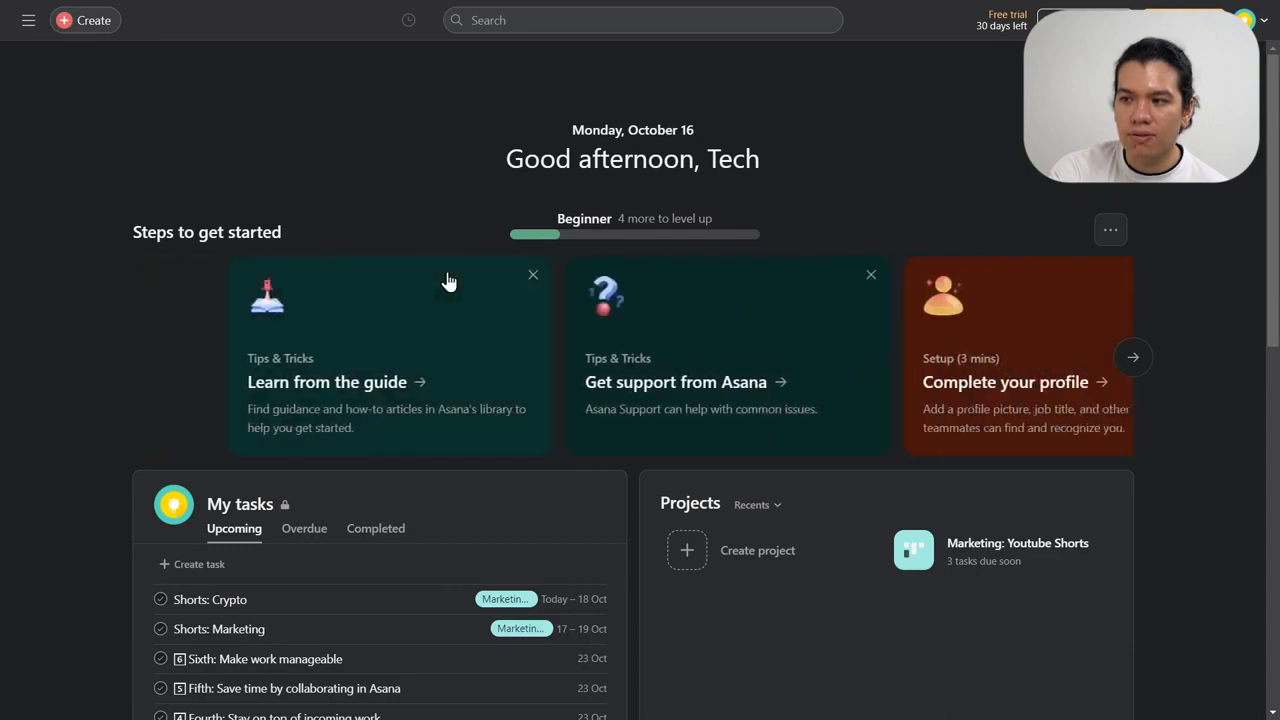
left_click(443, 279)
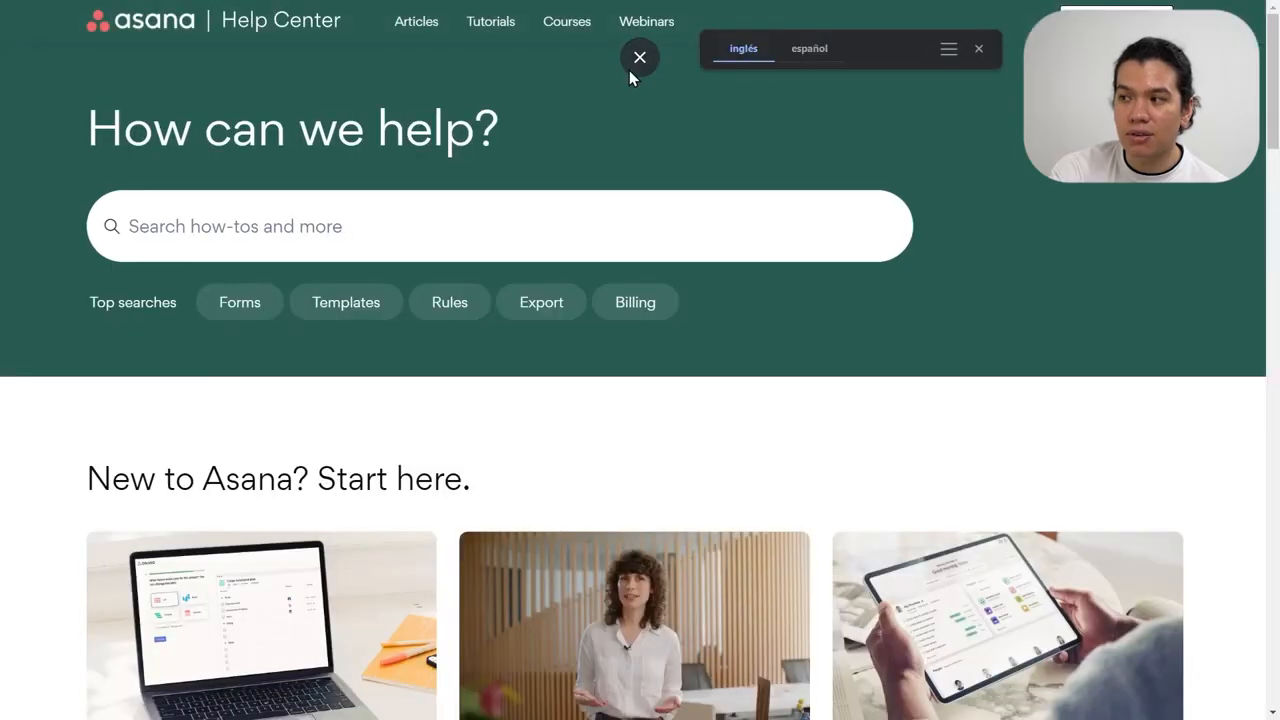
left_click(630, 70)
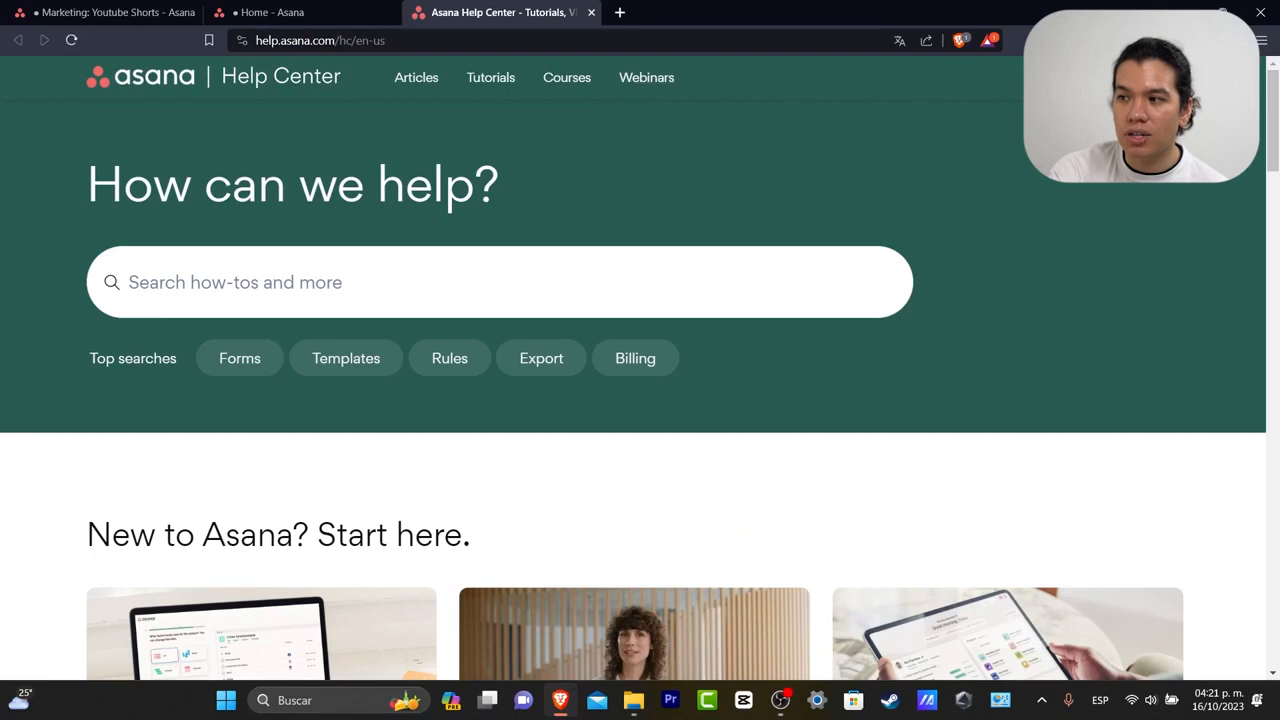
left_click(395, 12)
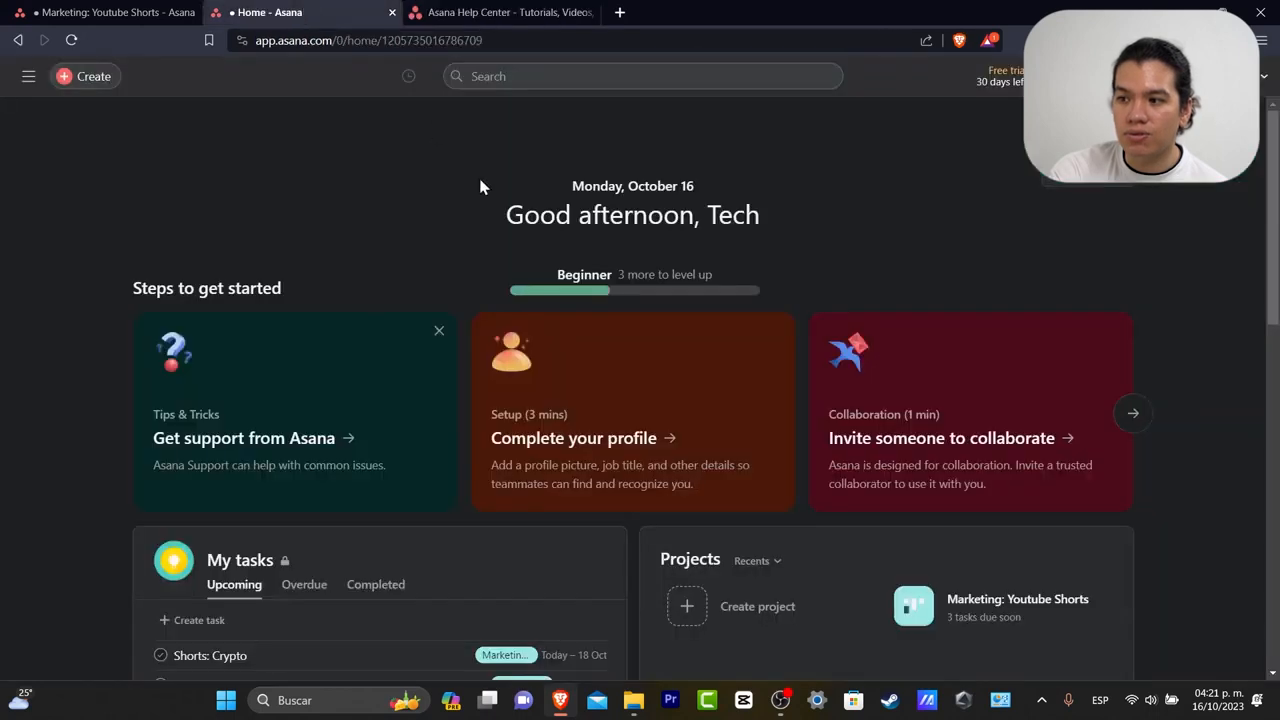
- Remove the "Steps to get started" widget from the Home page and return the browser to full screen
left_click(438, 329)
left_click(1110, 286)
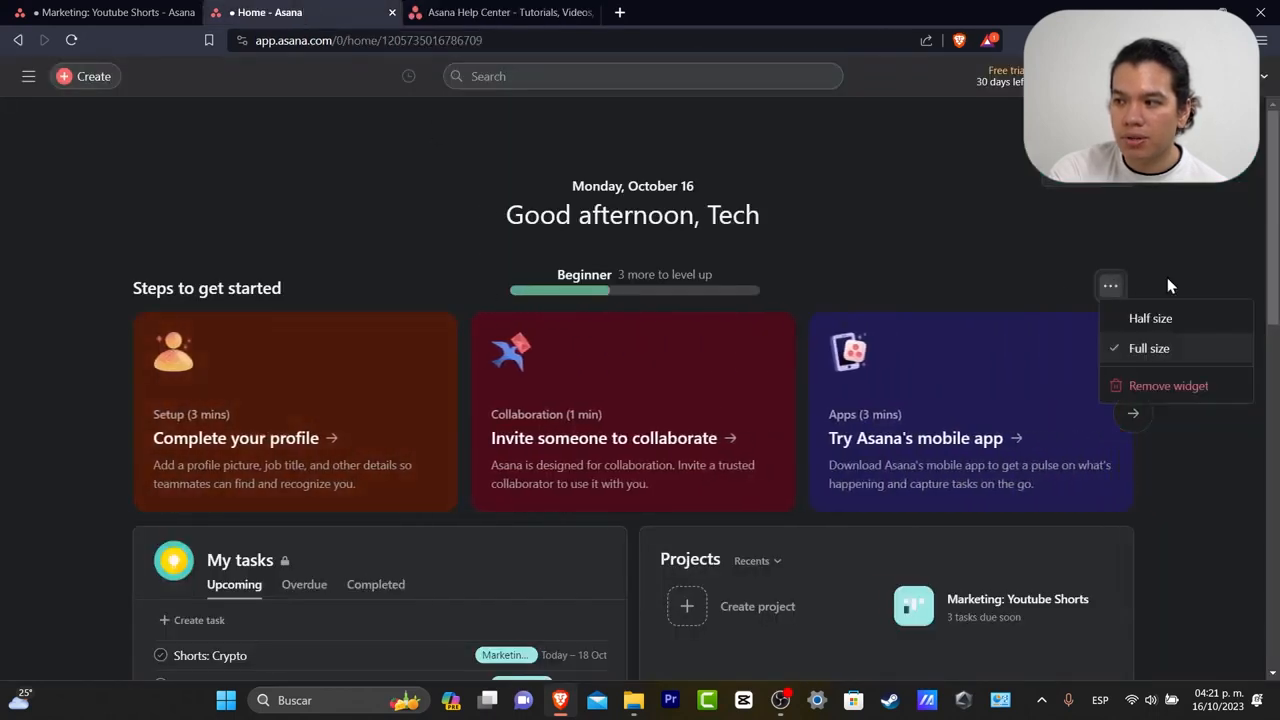
left_click(1168, 386)
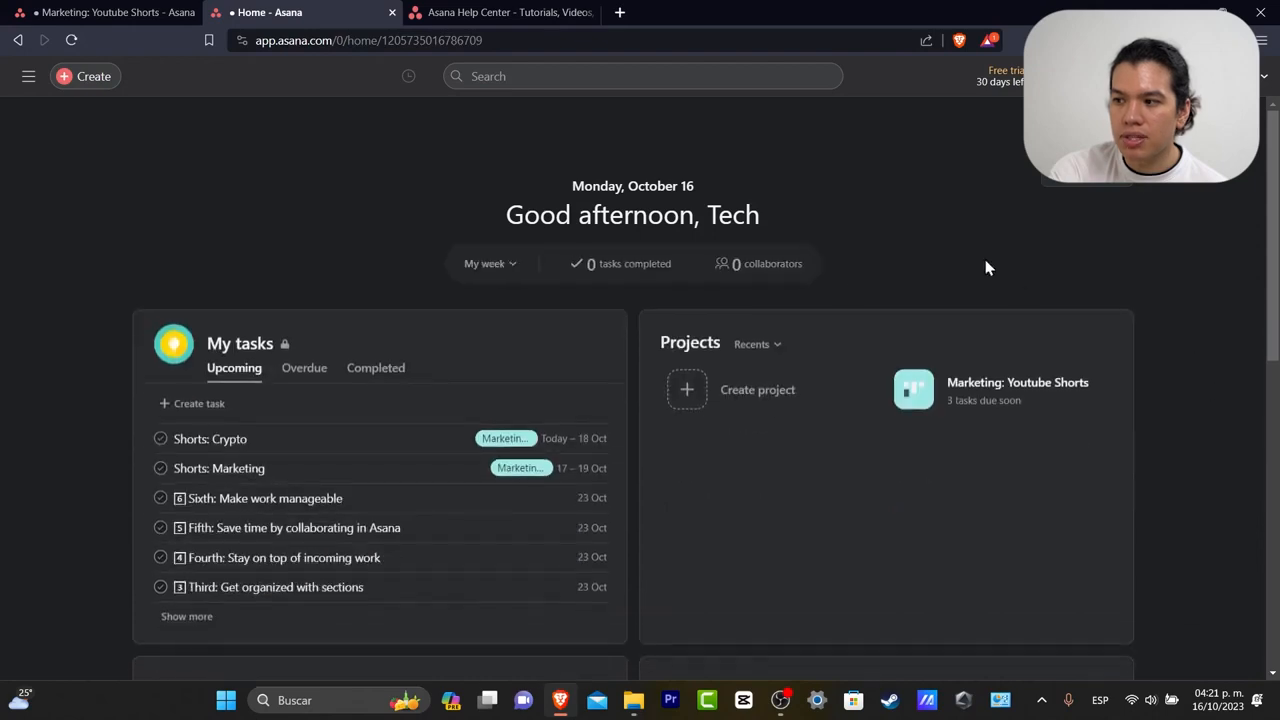
key("F11")
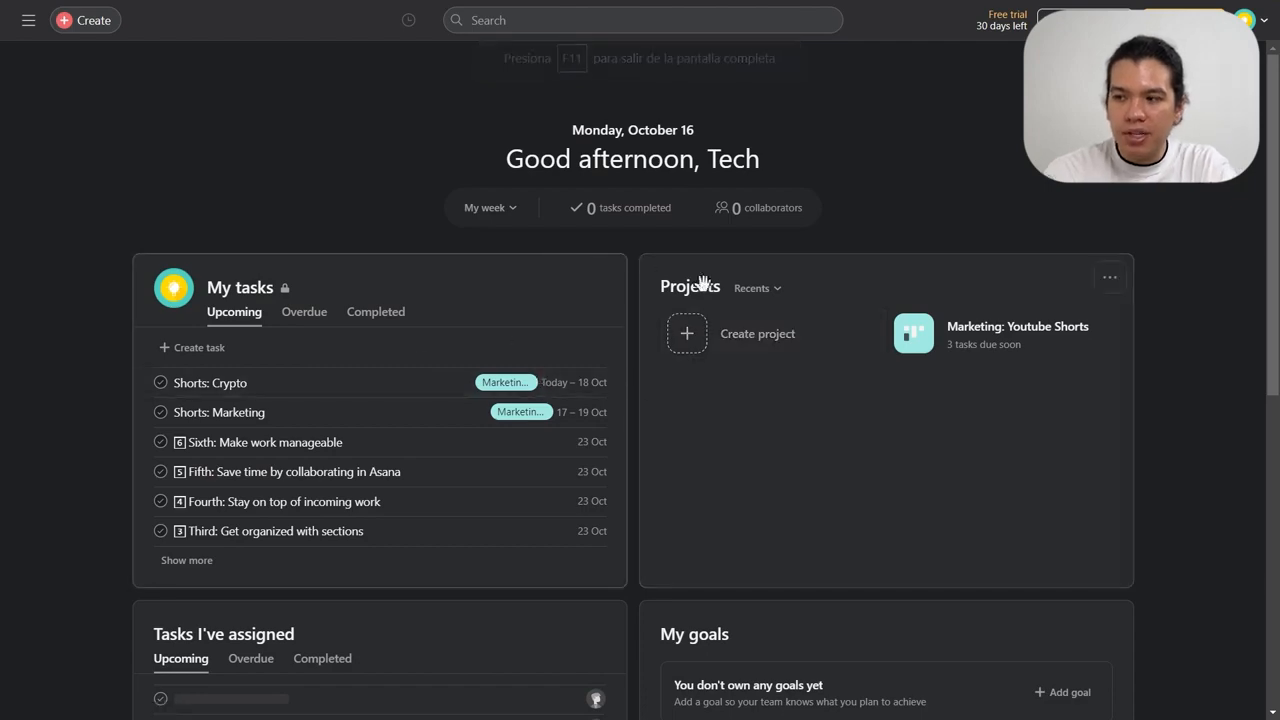
- Look through the Home page widgets for tasks, projects, assigned tasks, goals and people
scroll(750, 334, "down", 3)
scroll(752, 335, "down", 4)
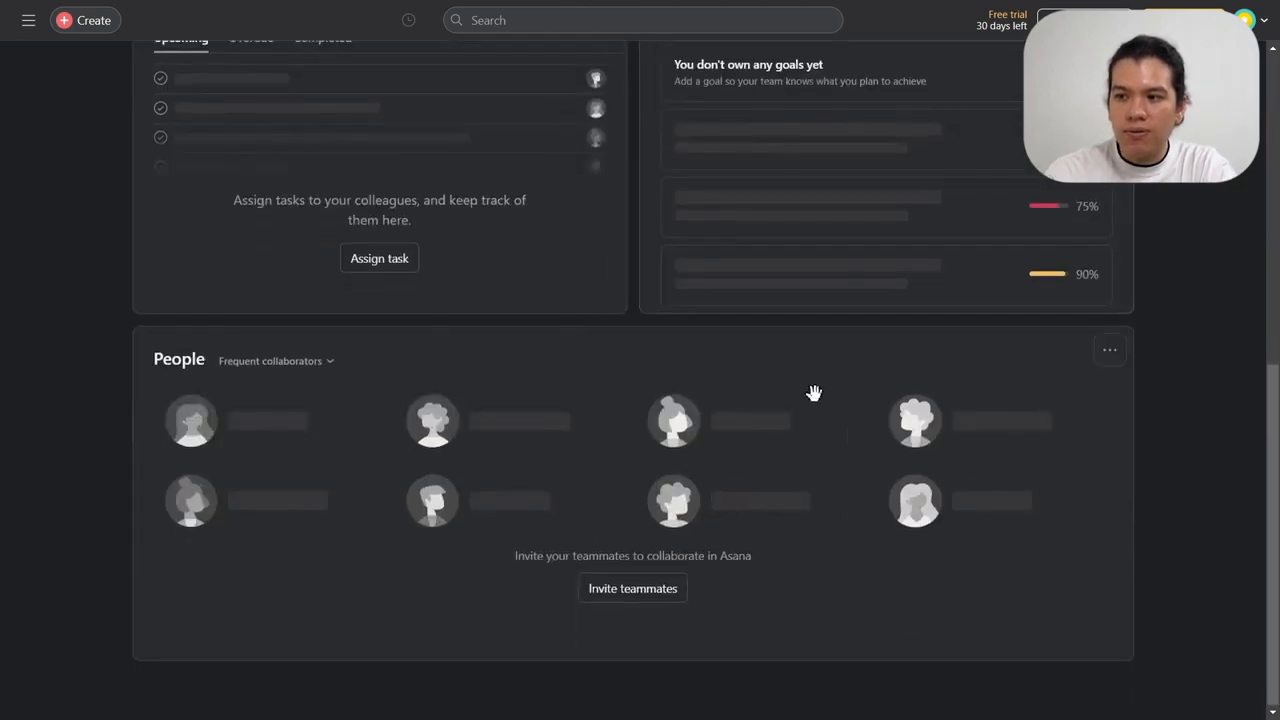
scroll(814, 391, "up", 7)
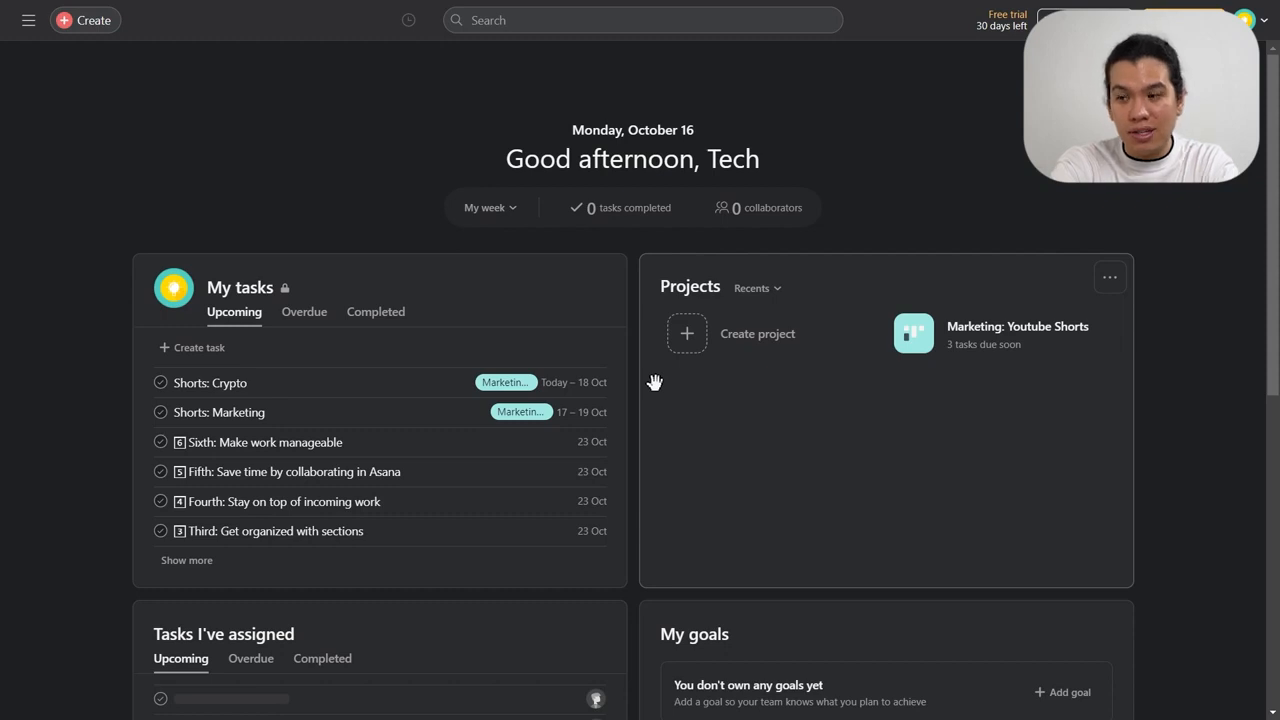
scroll(645, 418, "down", 3)
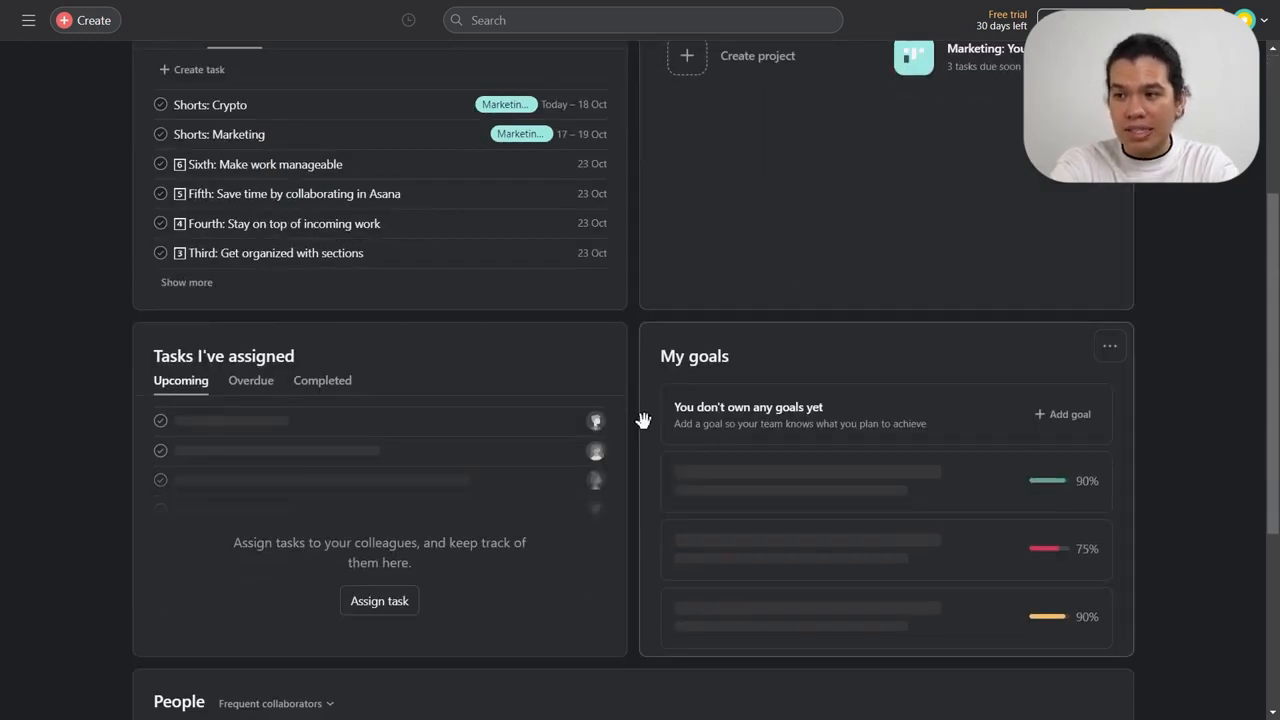
scroll(642, 435, "down", 3)
scroll(640, 449, "up", 6)
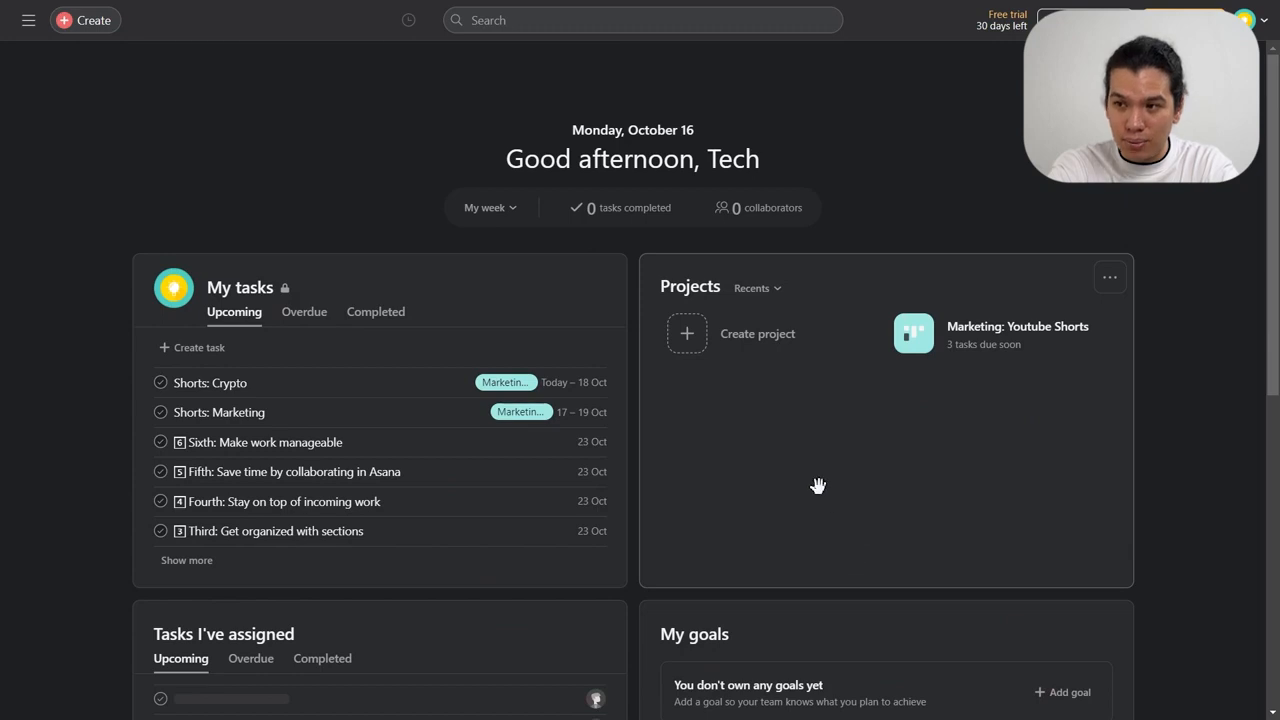
- Start creating a new project and choose to base it on a template
left_click(110, 22)
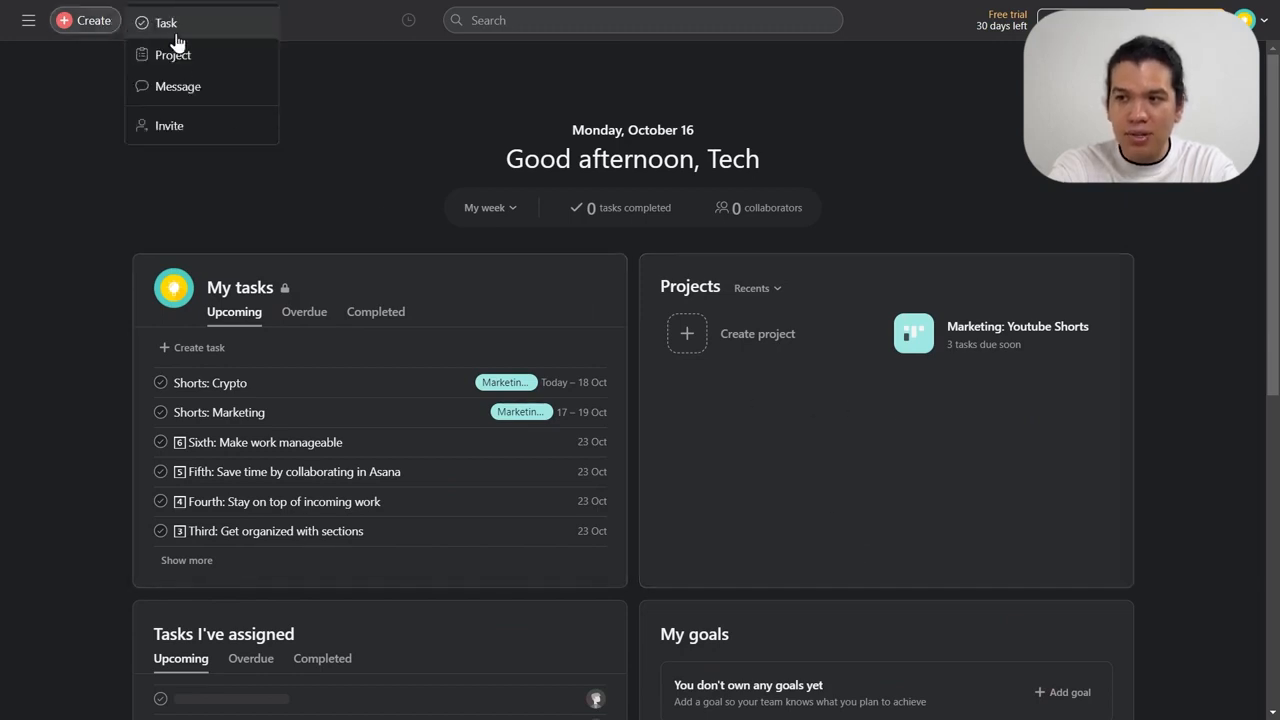
left_click(229, 58)
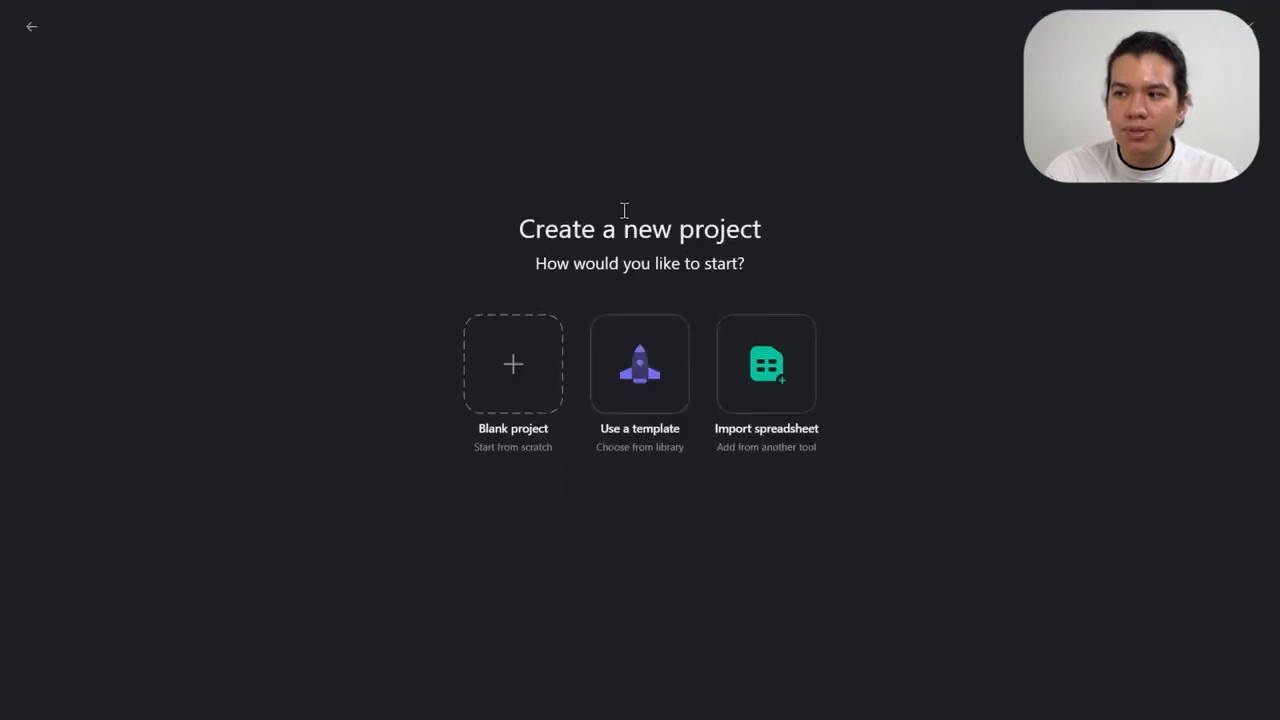
left_click_drag(623, 206, 763, 218)
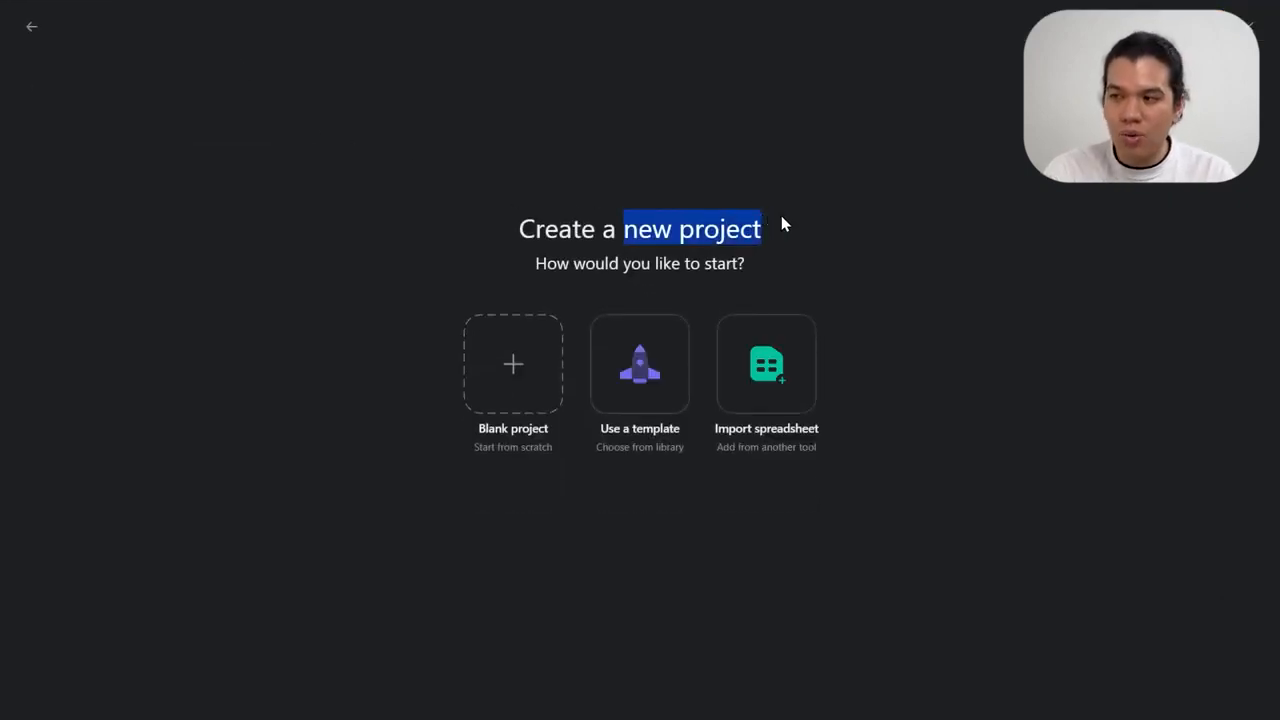
left_click(782, 216)
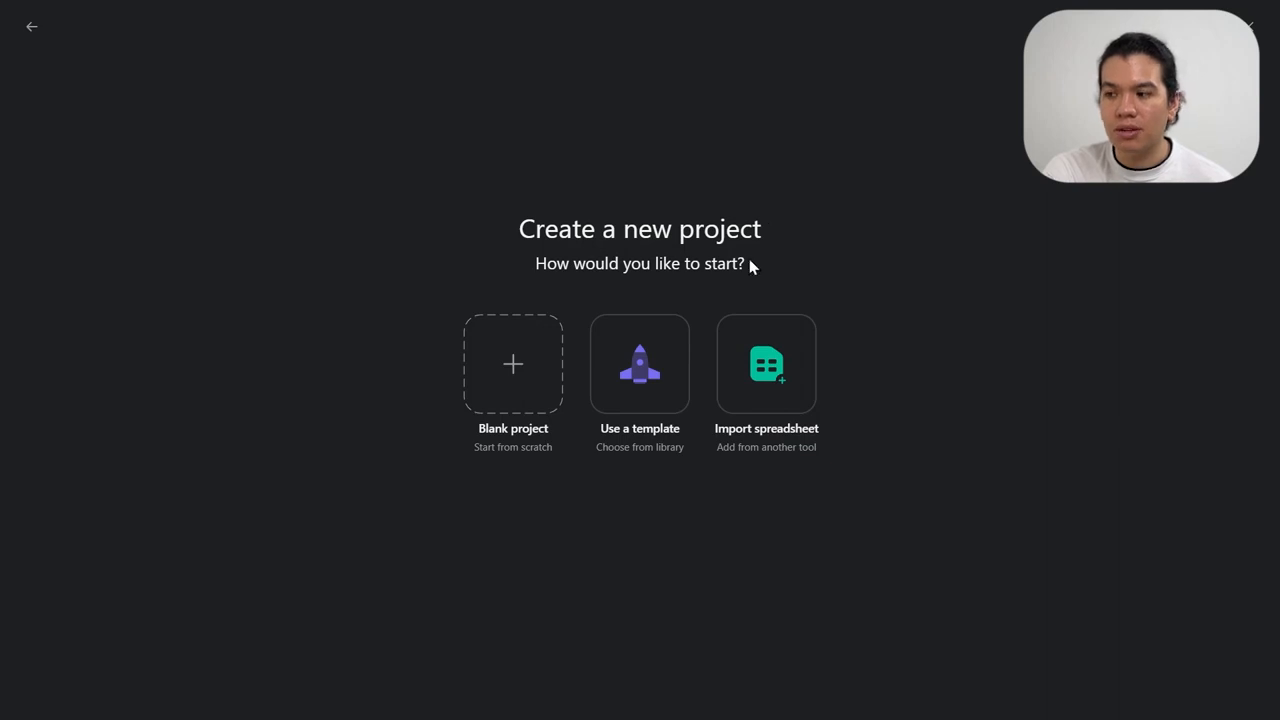
left_click(651, 357)
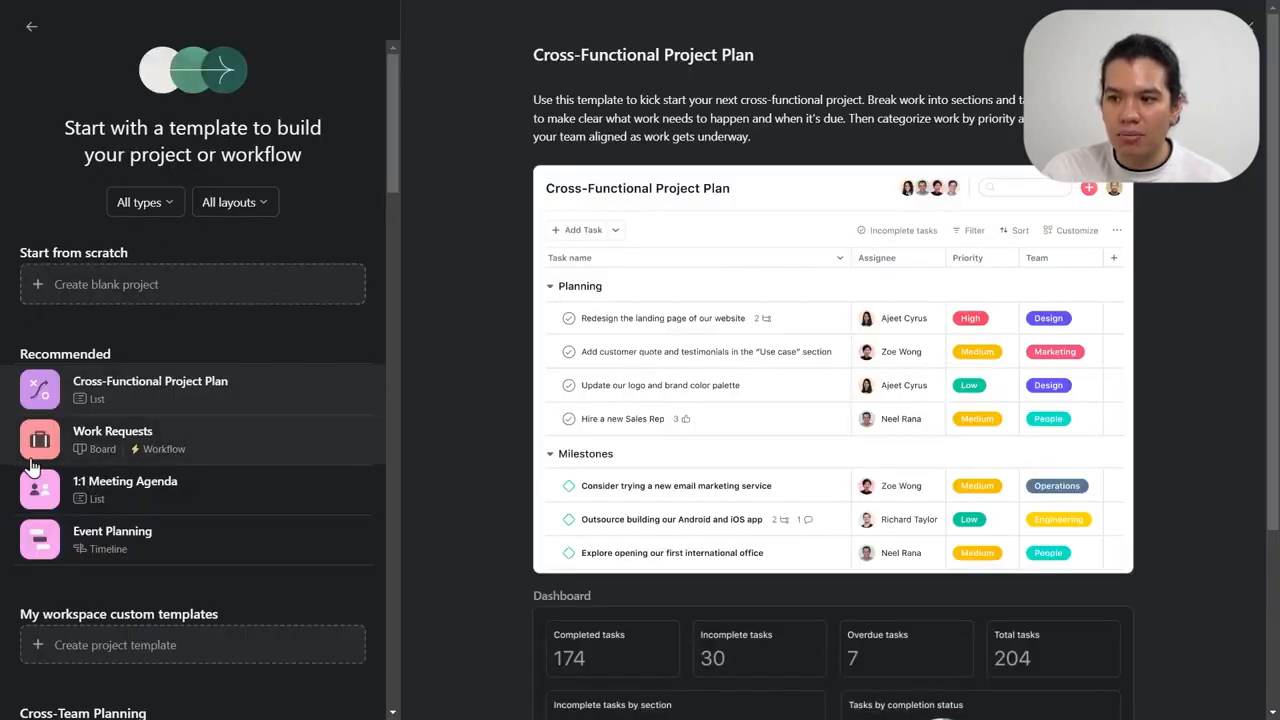
- Browse the template library to the Marketing category and preview the Discovery Creative Production template
scroll(210, 520, "down", 3)
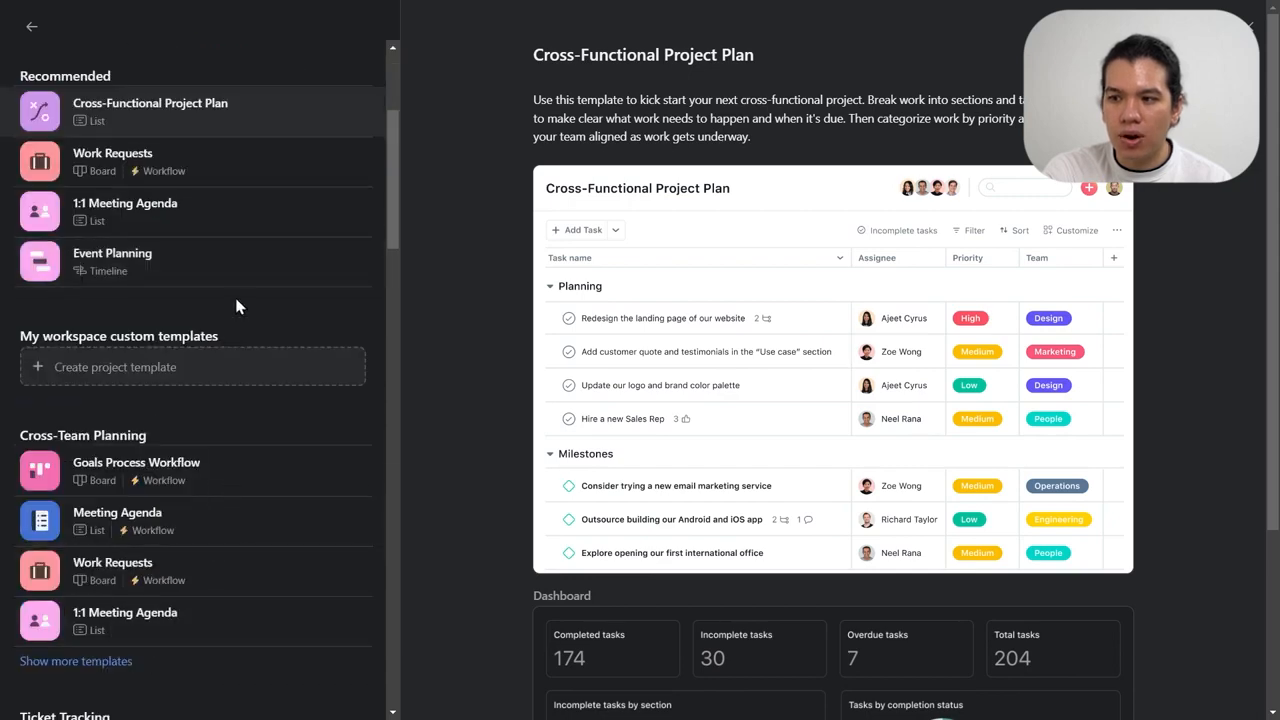
scroll(236, 300, "down", 5)
scroll(236, 290, "down", 8)
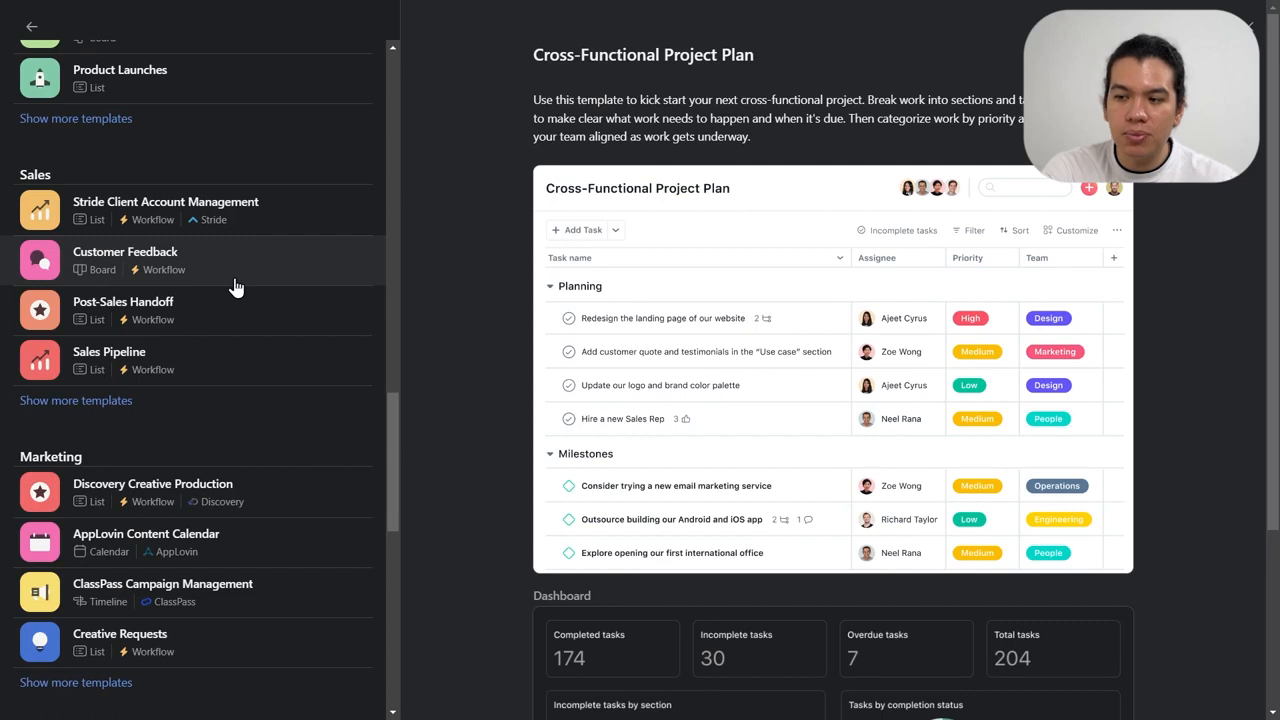
scroll(257, 328, "down", 3)
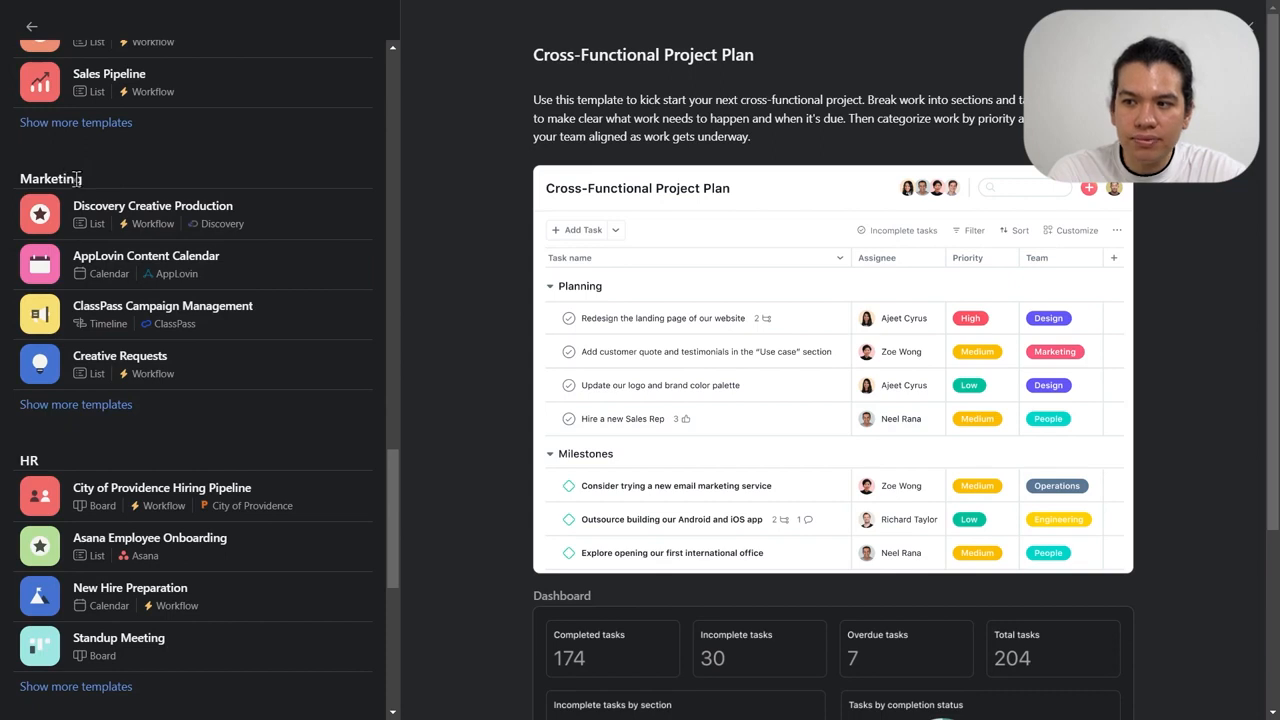
left_click(293, 215)
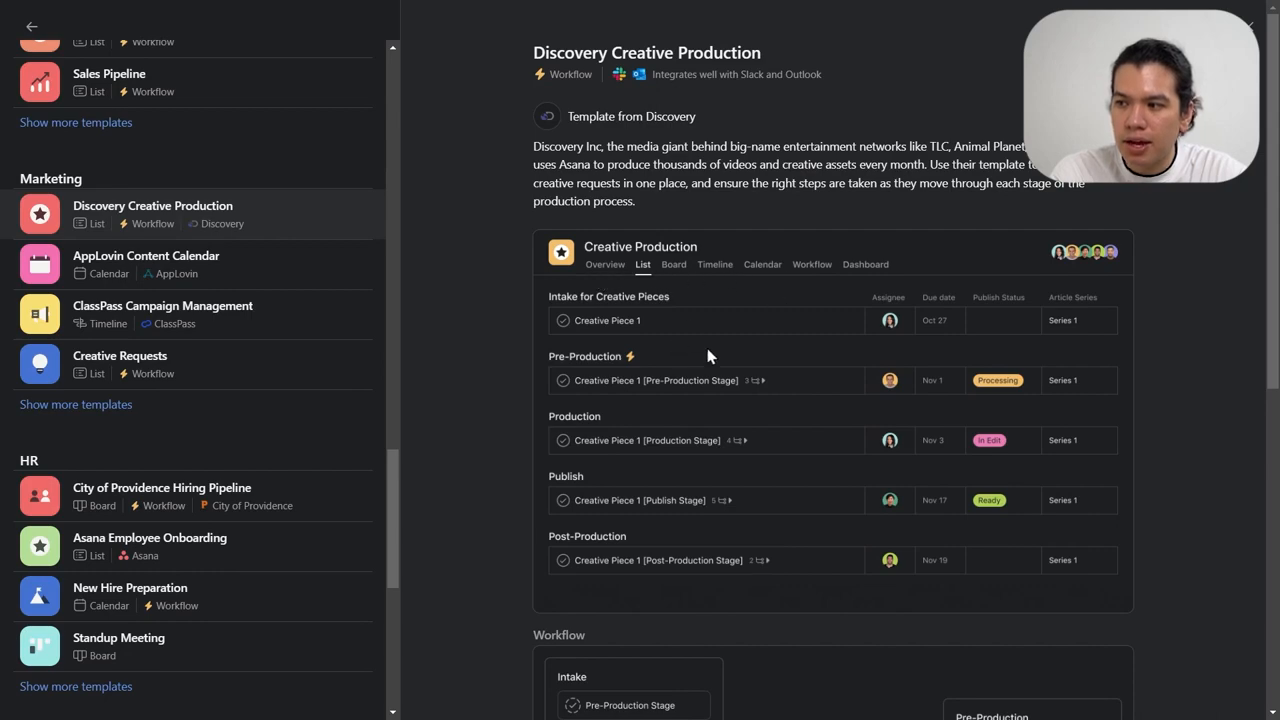
- Examine the Discovery Creative Production workflow and dashboard previews, and browse the HR, IT and Design templates
scroll(707, 348, "down", 3)
scroll(886, 438, "down", 3)
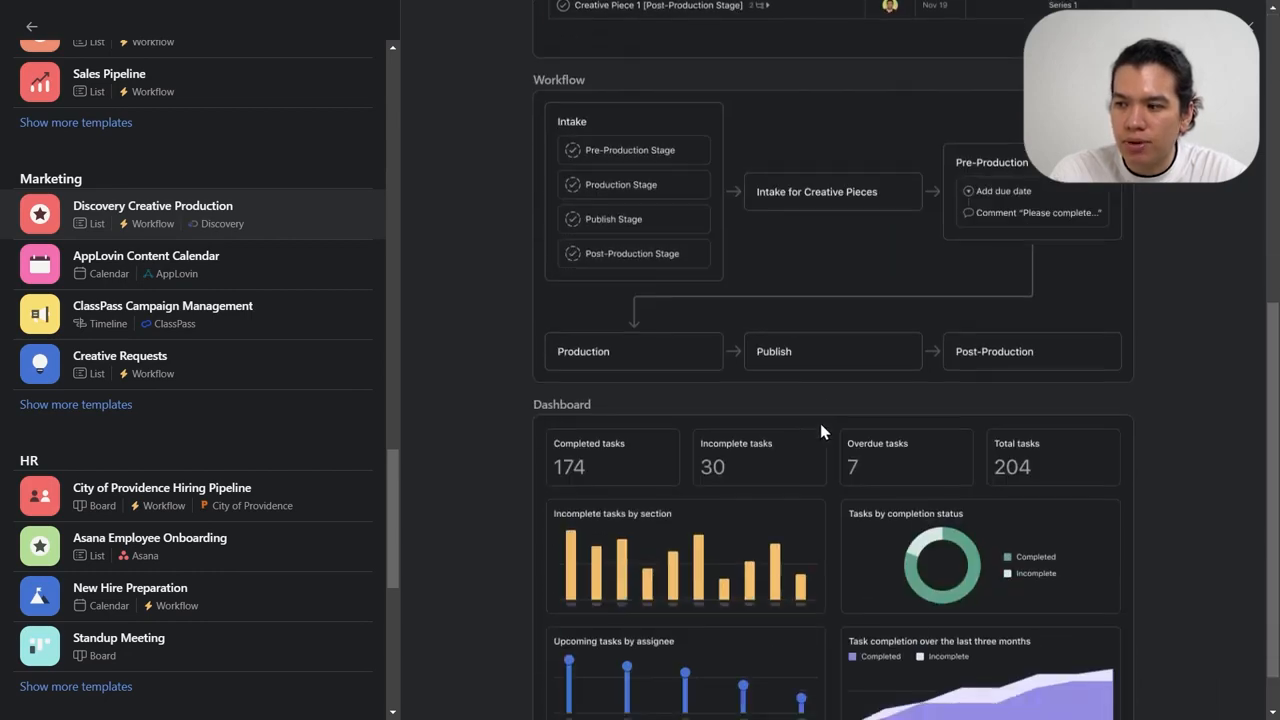
scroll(908, 480, "up", 6)
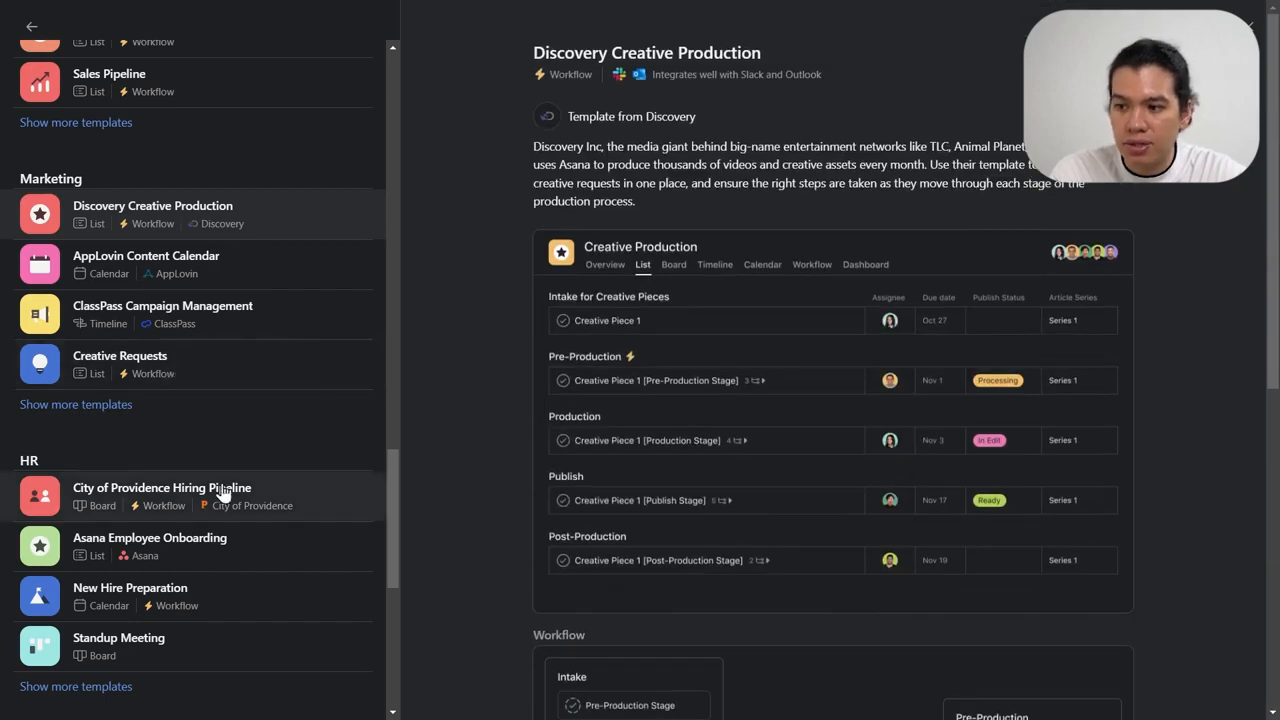
scroll(277, 494, "down", 3)
scroll(270, 492, "down", 3)
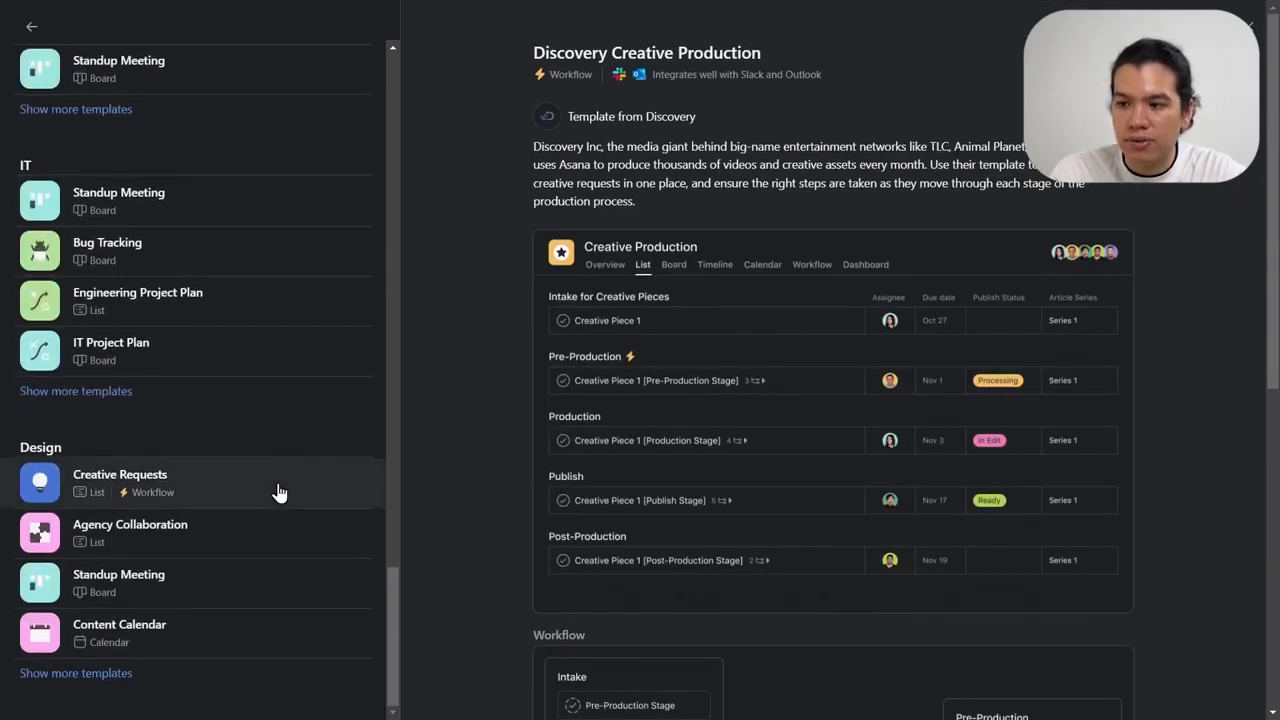
- Review the template library's type and layout filters and the integrations of the Discovery Creative Production template
scroll(295, 500, "up", 10)
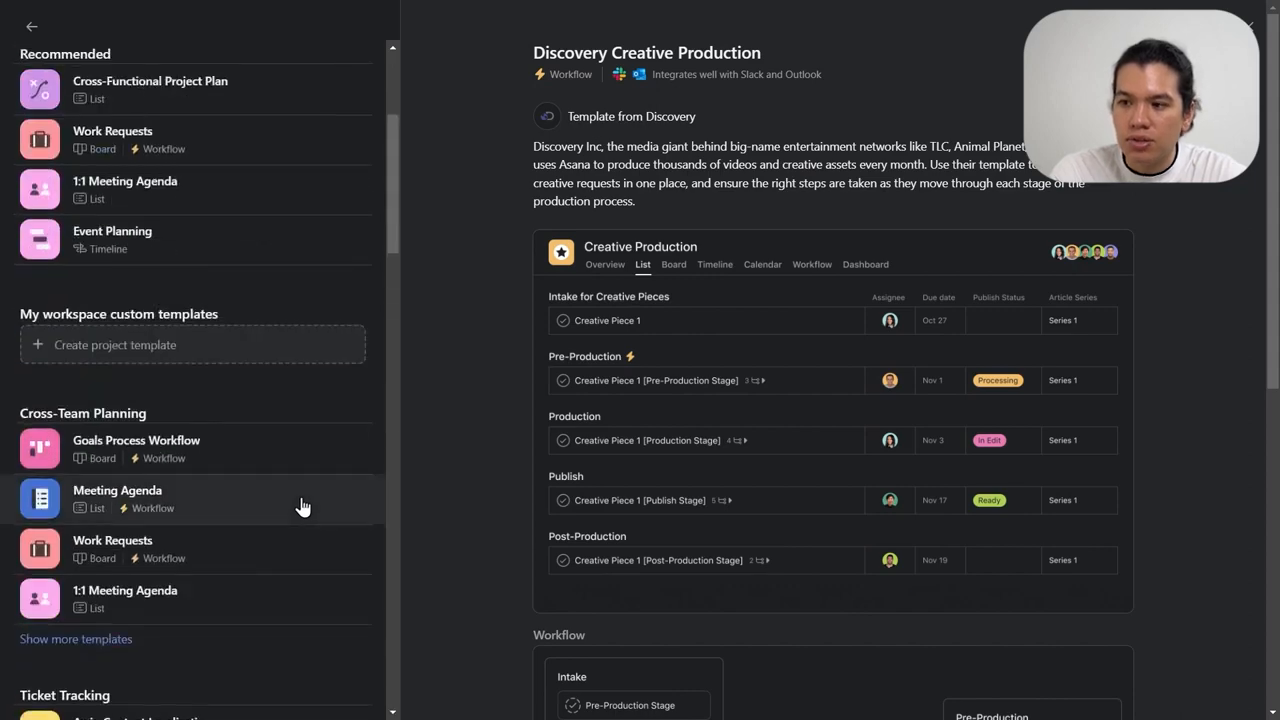
scroll(302, 507, "up", 3)
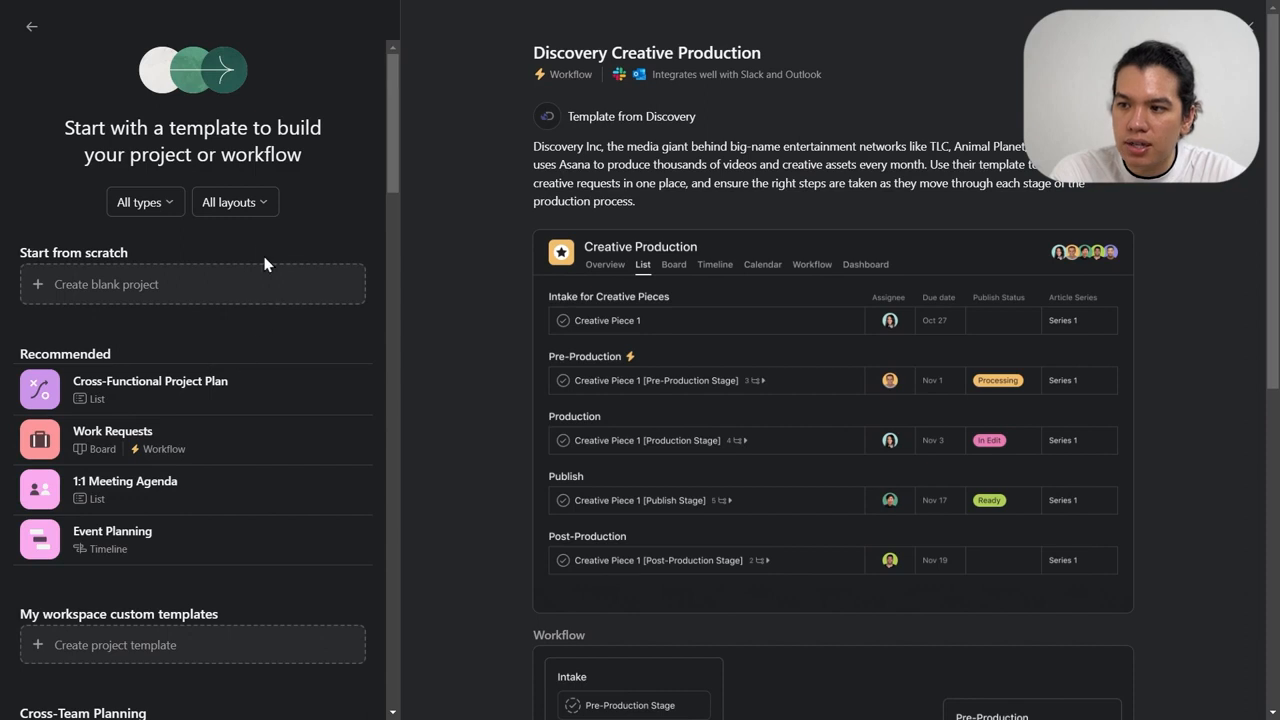
left_click(160, 202)
left_click(229, 204)
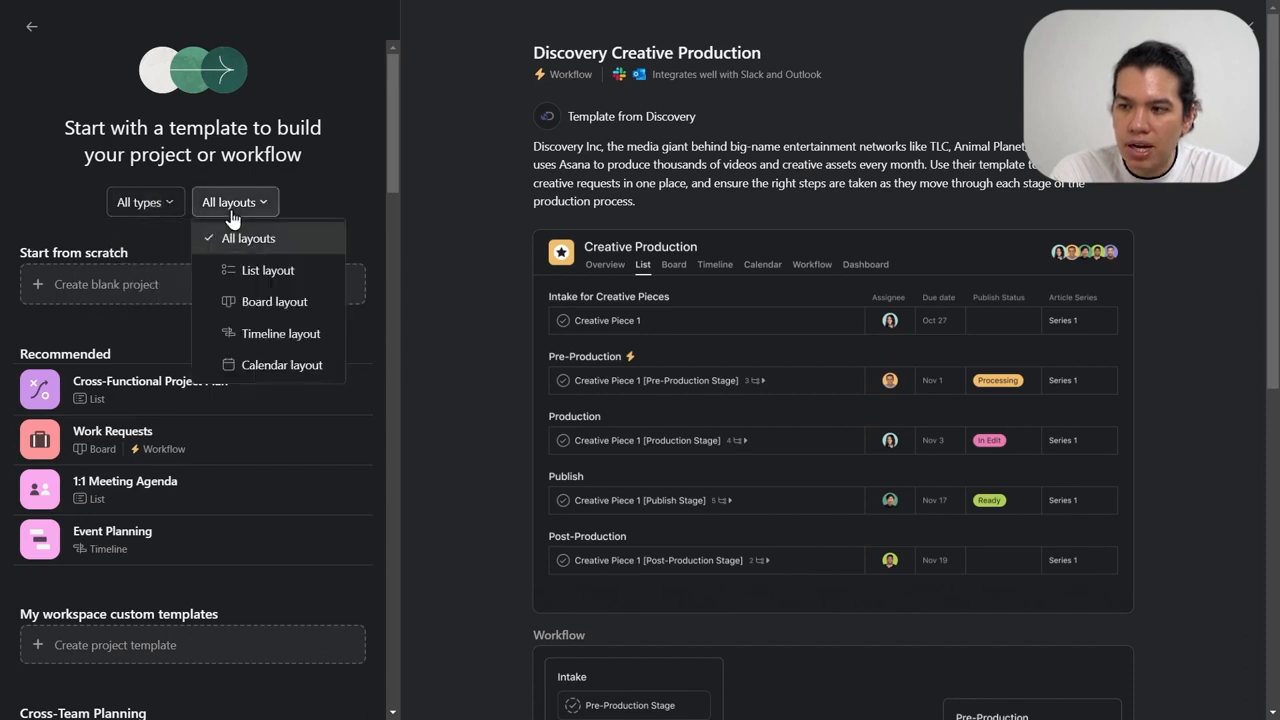
left_click(574, 140)
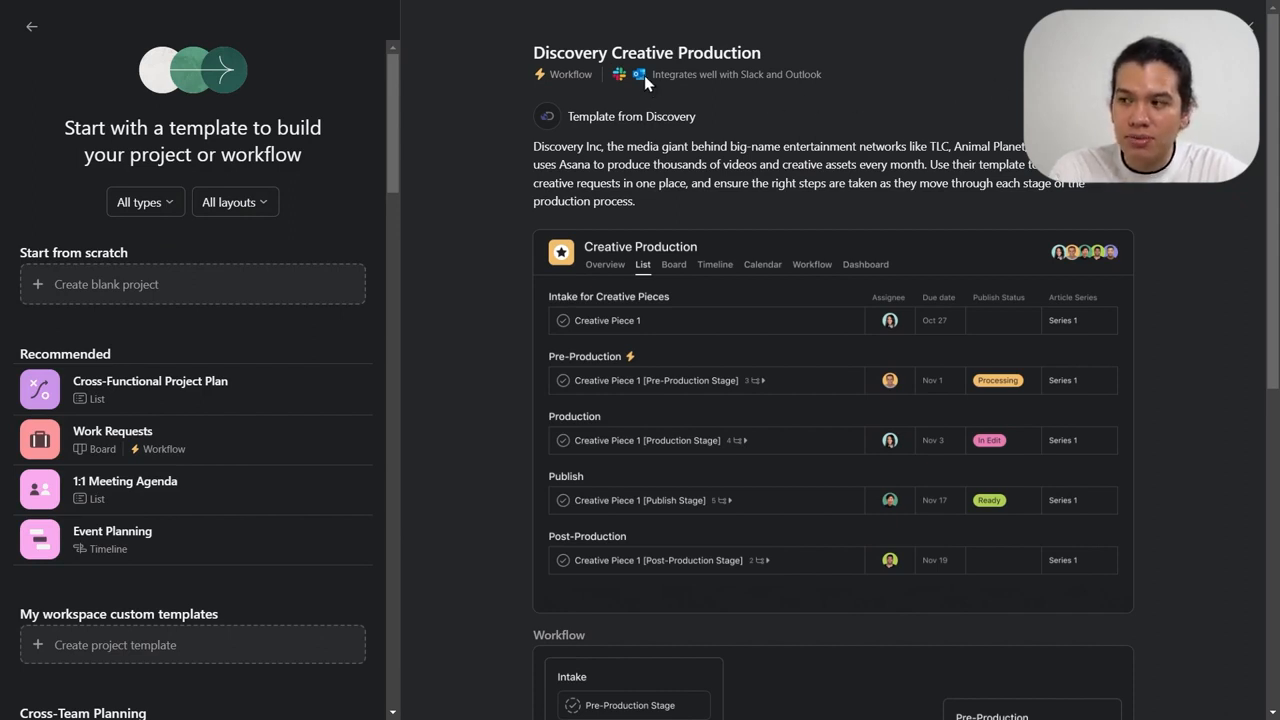
left_click_drag(645, 80, 831, 70)
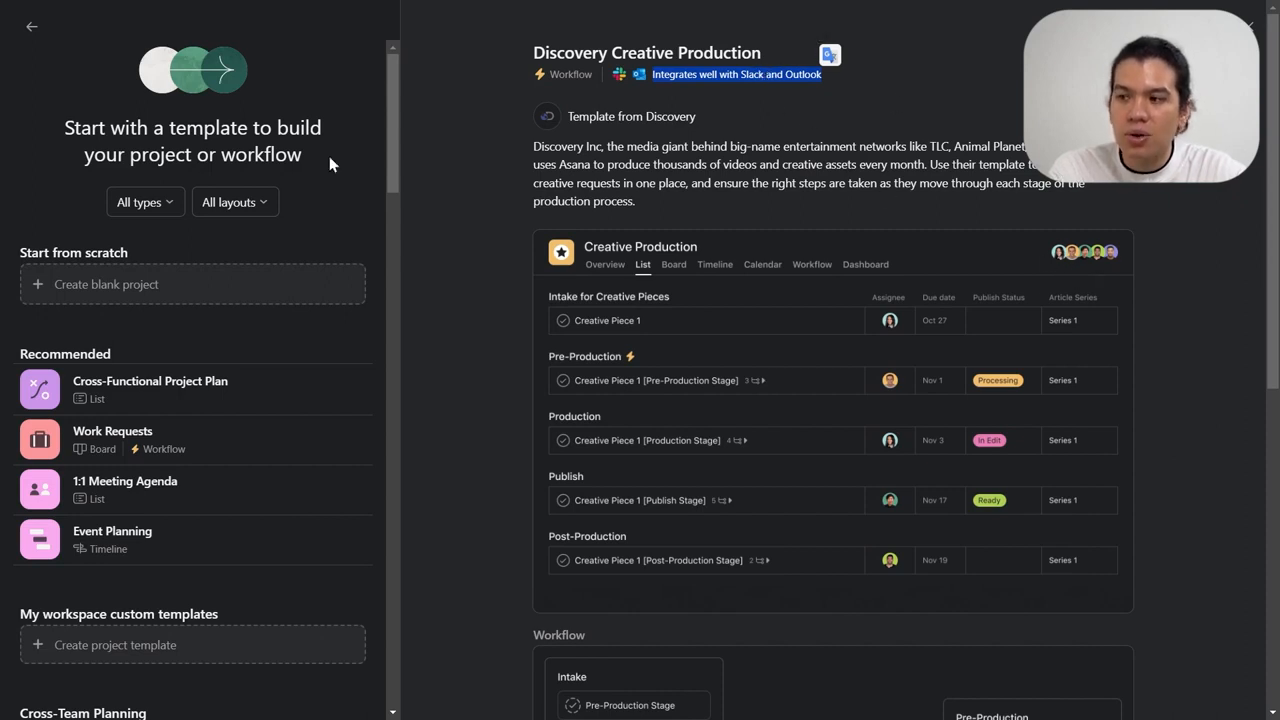
- Start a blank project named "Youtube Shorts" and keep its privacy as Public to My workspace
left_click(157, 286)
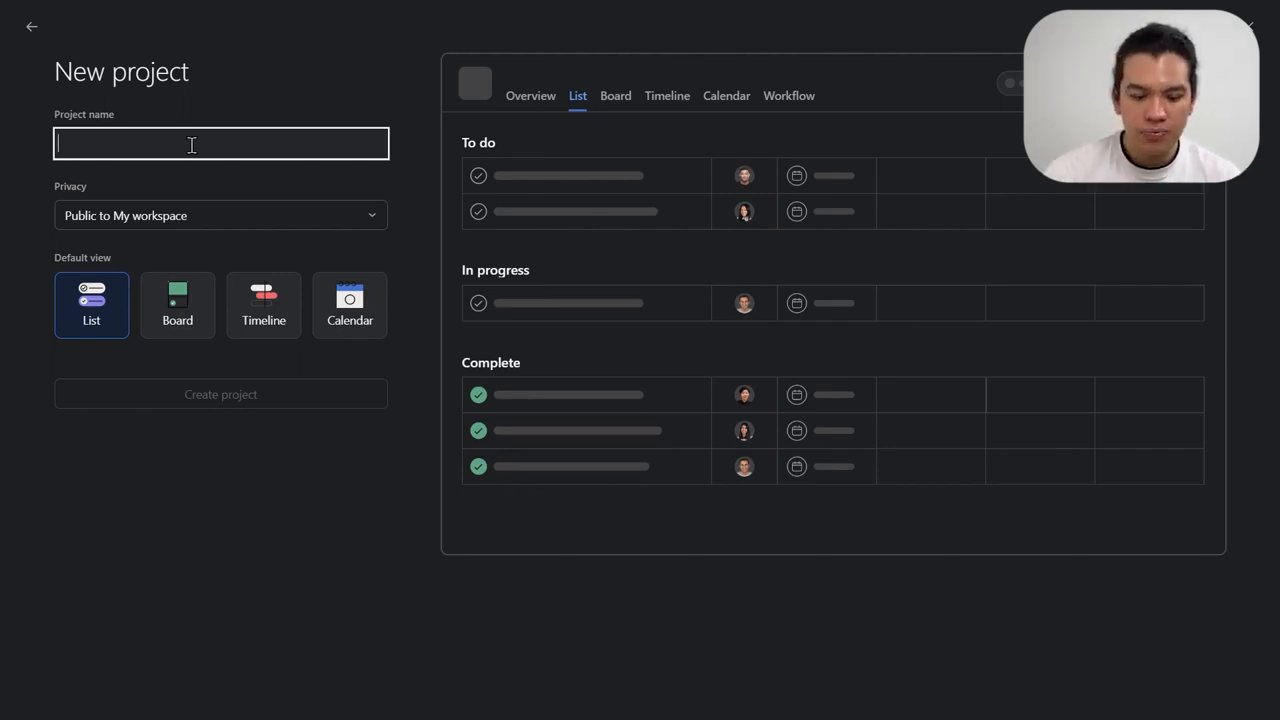
type("Y")
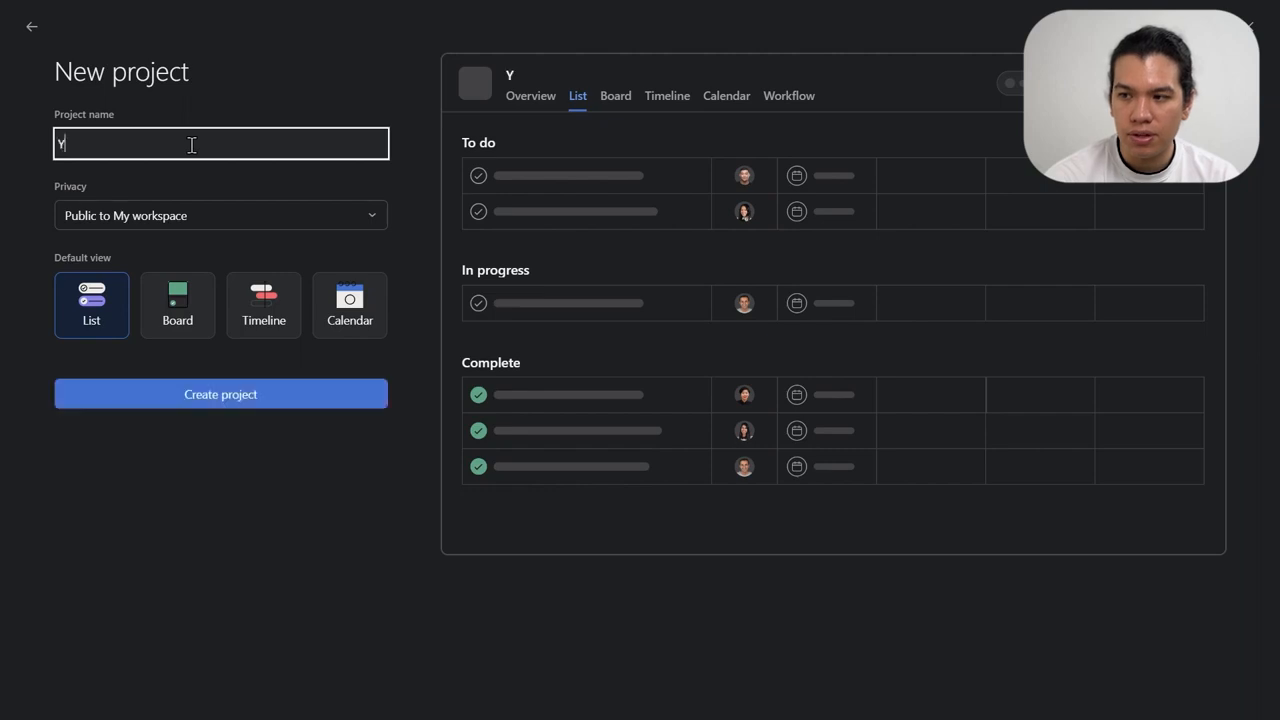
type("outube Shorts")
key("BackSpace")
type("Shorts")
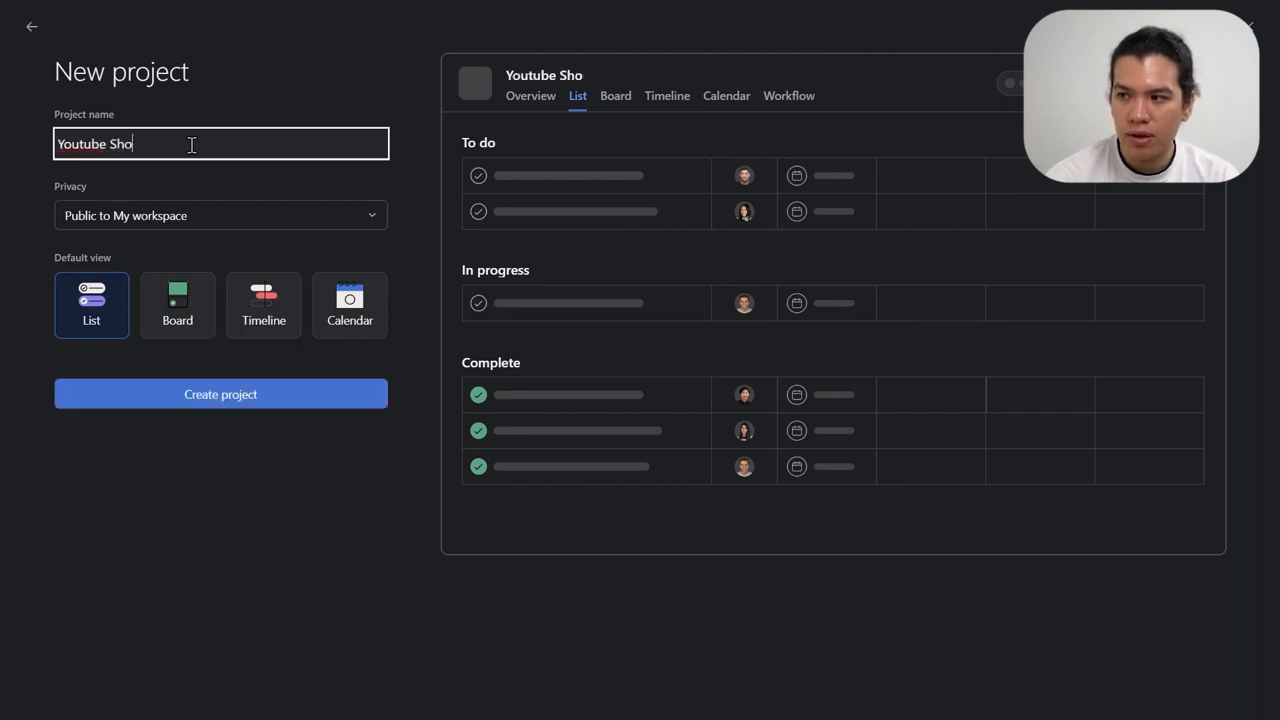
left_click(197, 216)
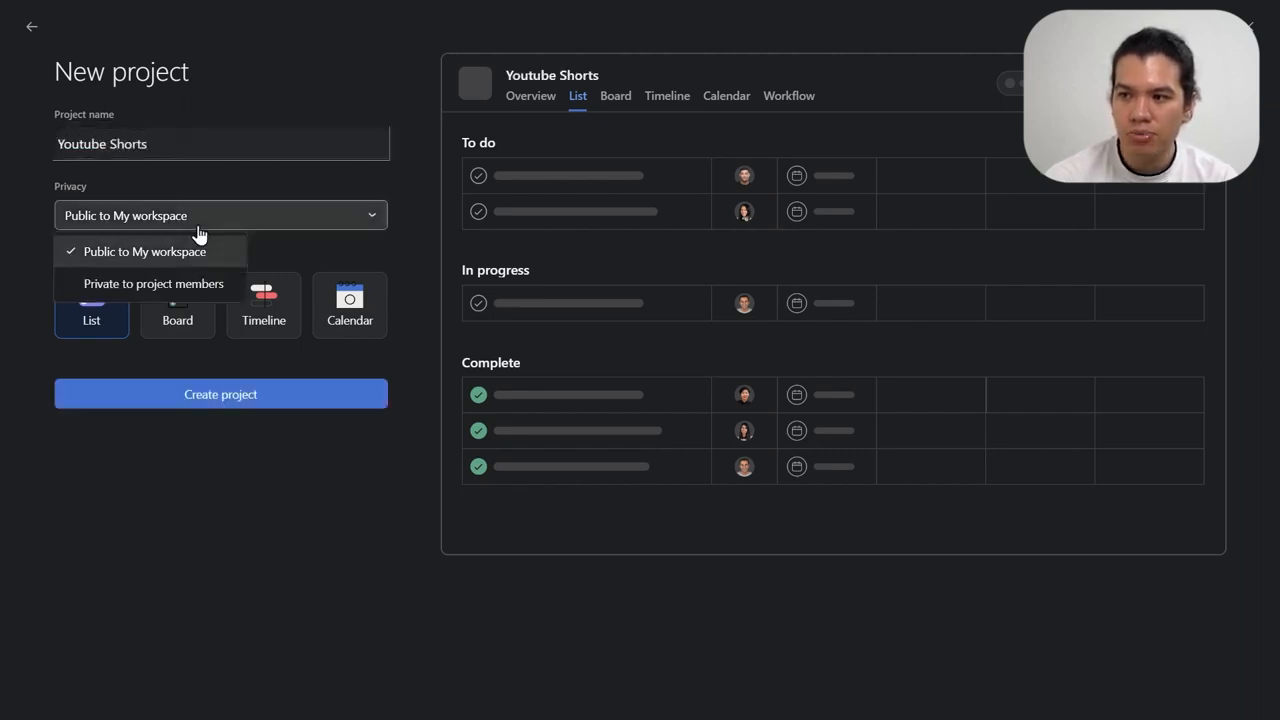
left_click(197, 236)
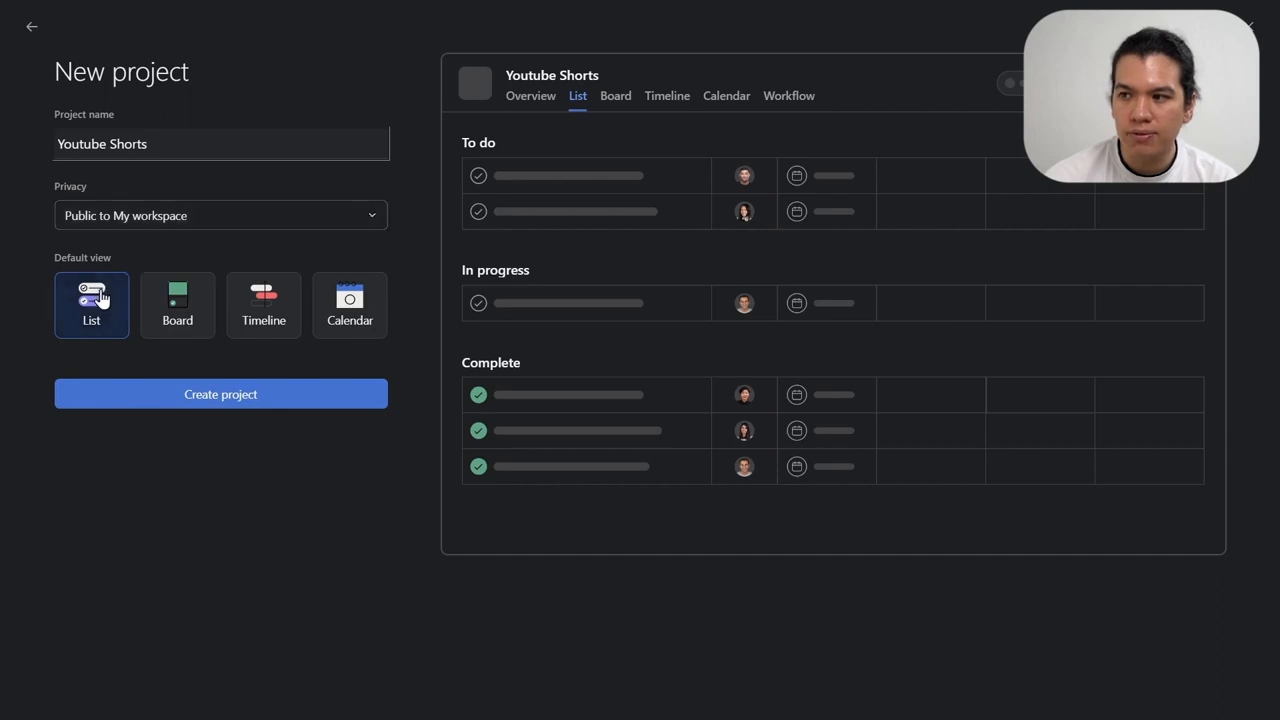
- Preview the Board, Timeline and Calendar default views, and create the project with List as its default view
left_click(160, 308)
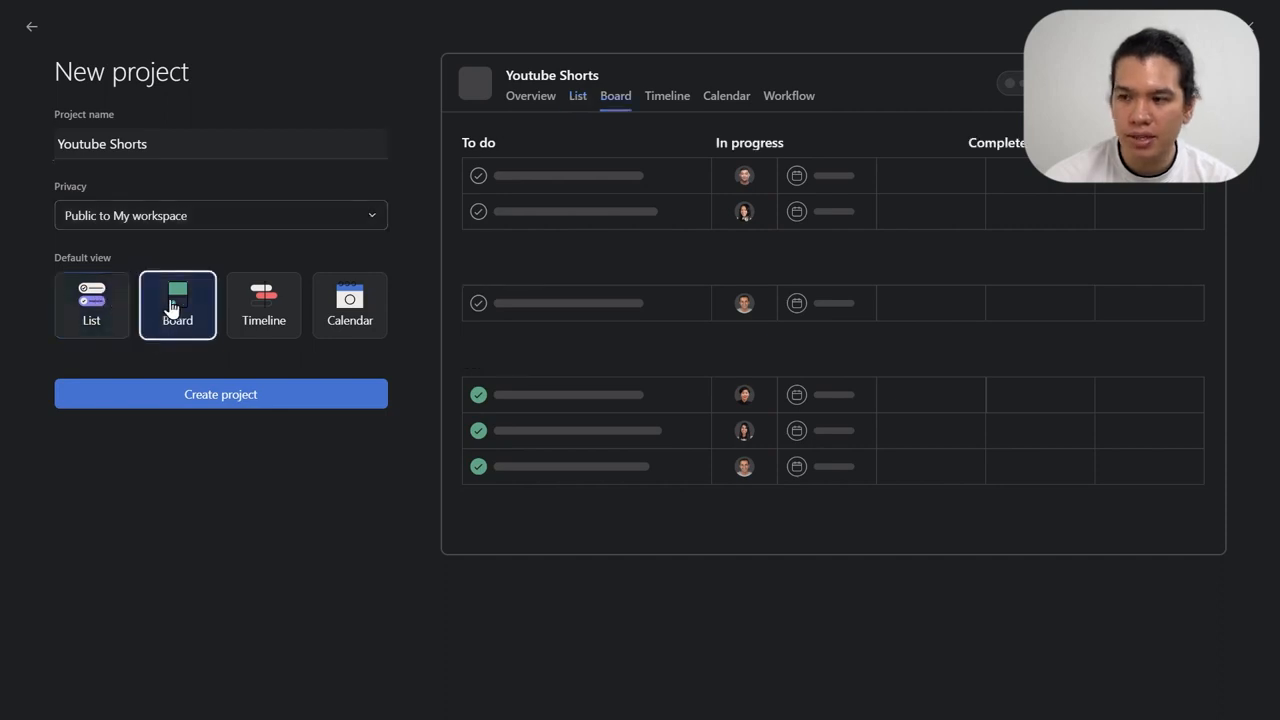
left_click(270, 308)
left_click(364, 318)
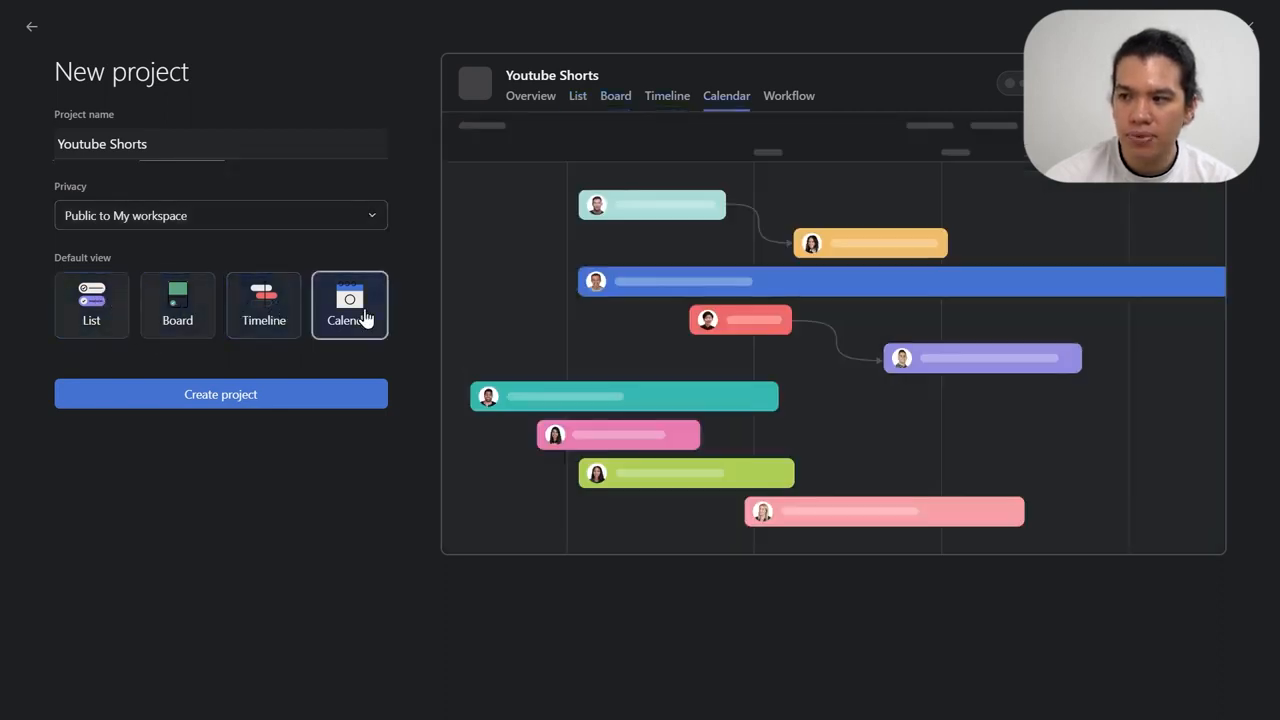
left_click(94, 322)
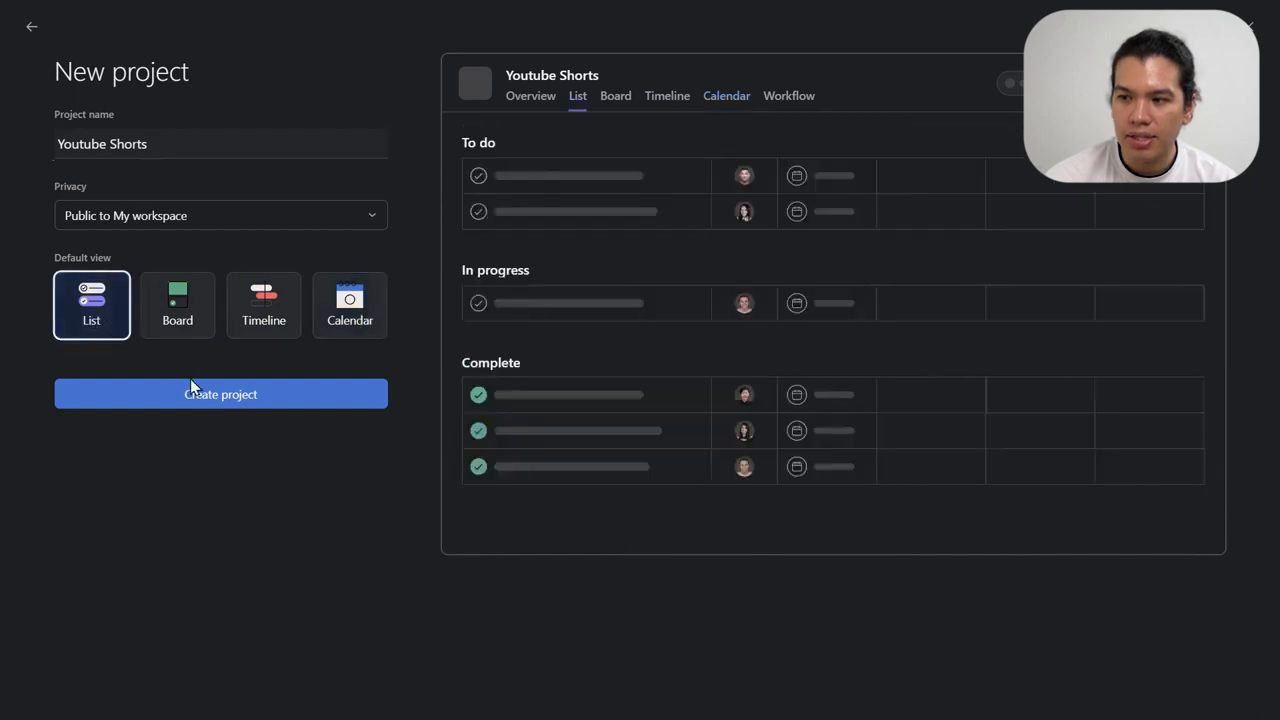
left_click(204, 394)
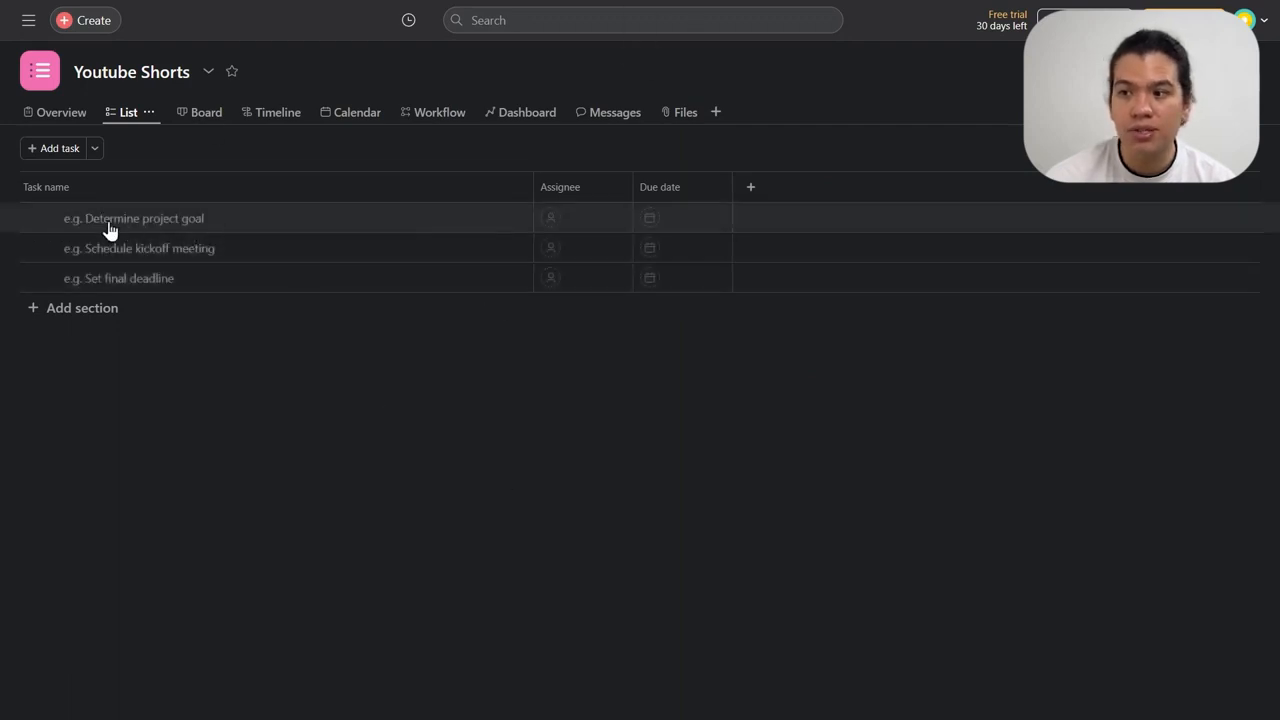
- Add a task named "Youtube Short Video No. 1" to the Youtube Shorts project list
left_click(57, 158)
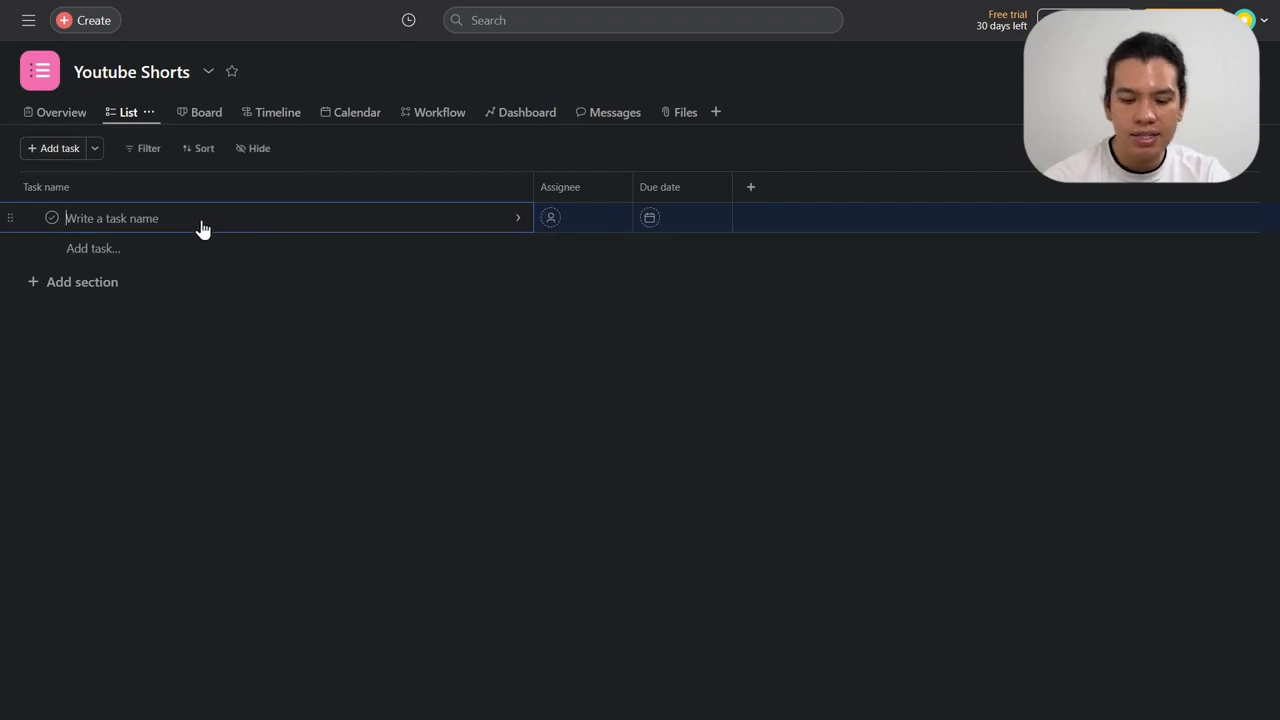
type("Youtube Short Vide")
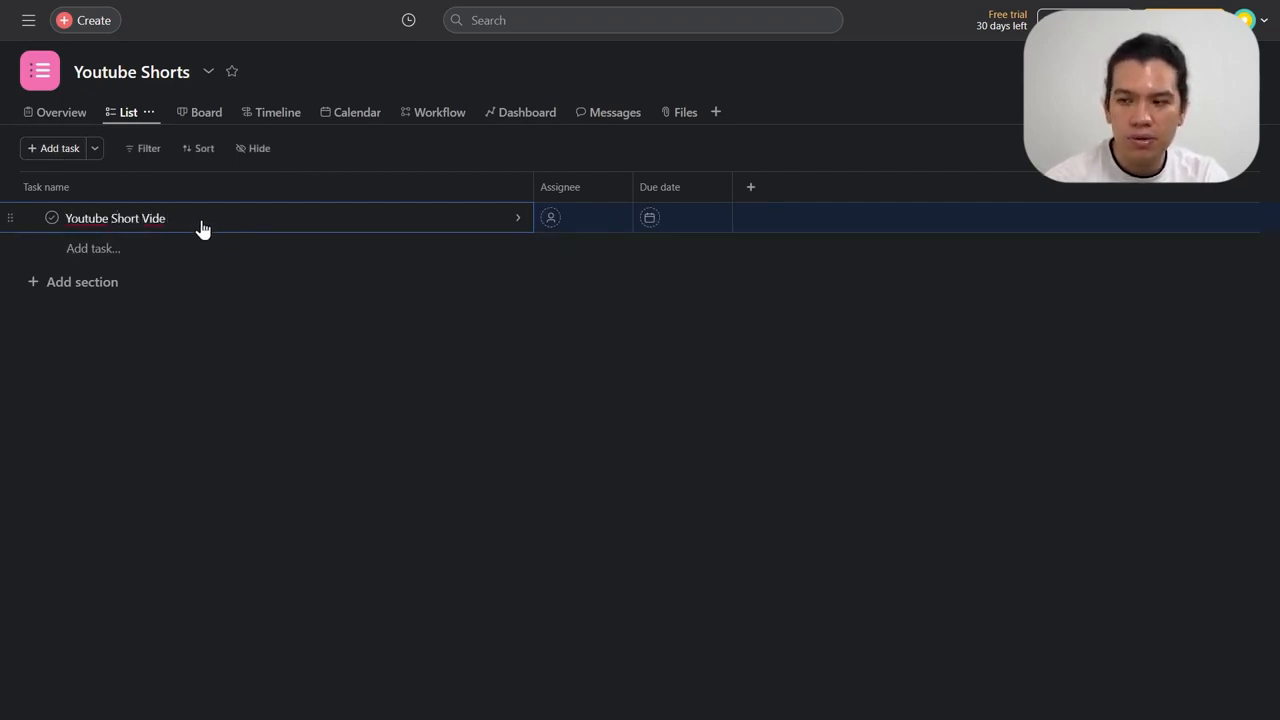
type("o No. 1")
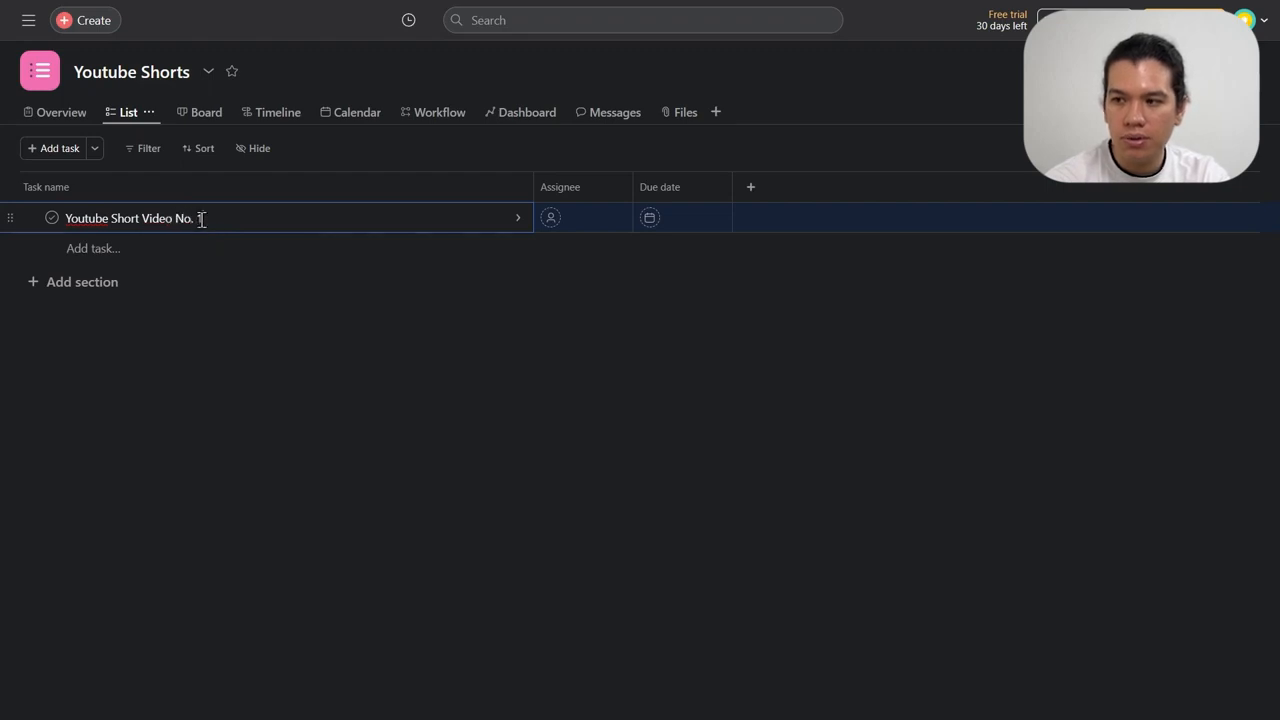
left_click(218, 343)
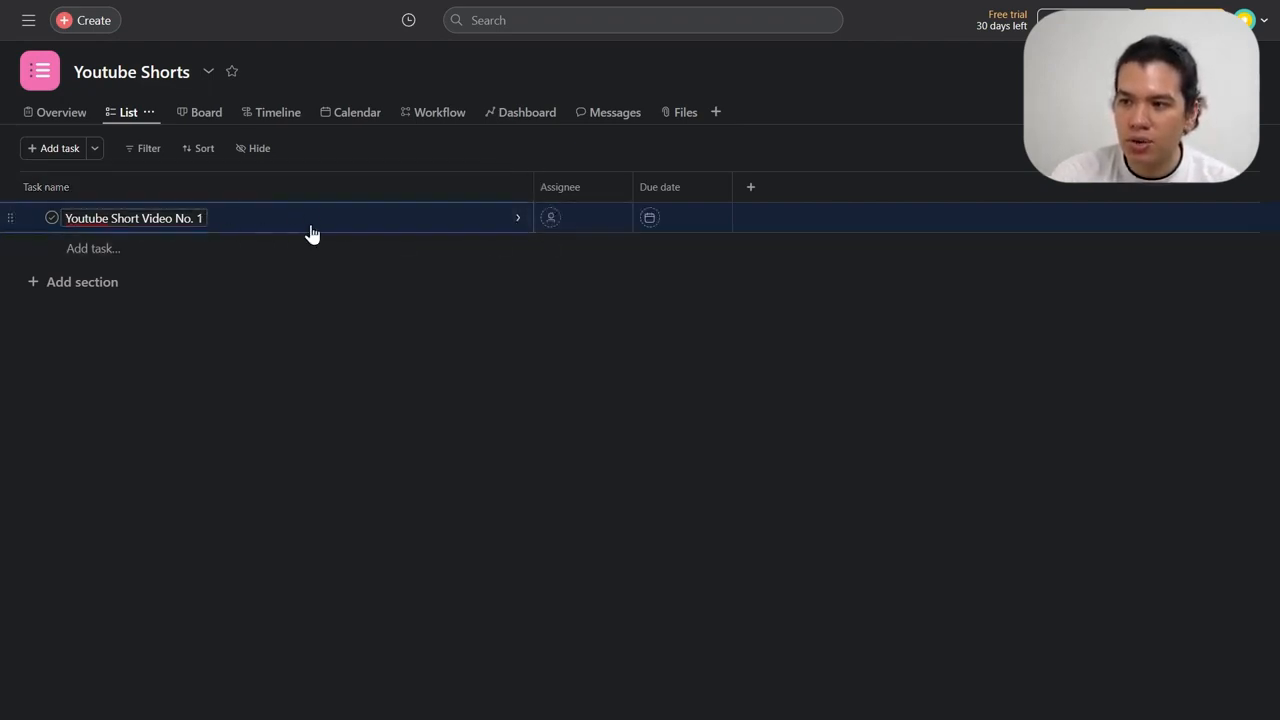
- Duplicate the "Youtube Short Video No. 1" task, also including its assignee, collaborators and due date, and close the task details
left_click(515, 218)
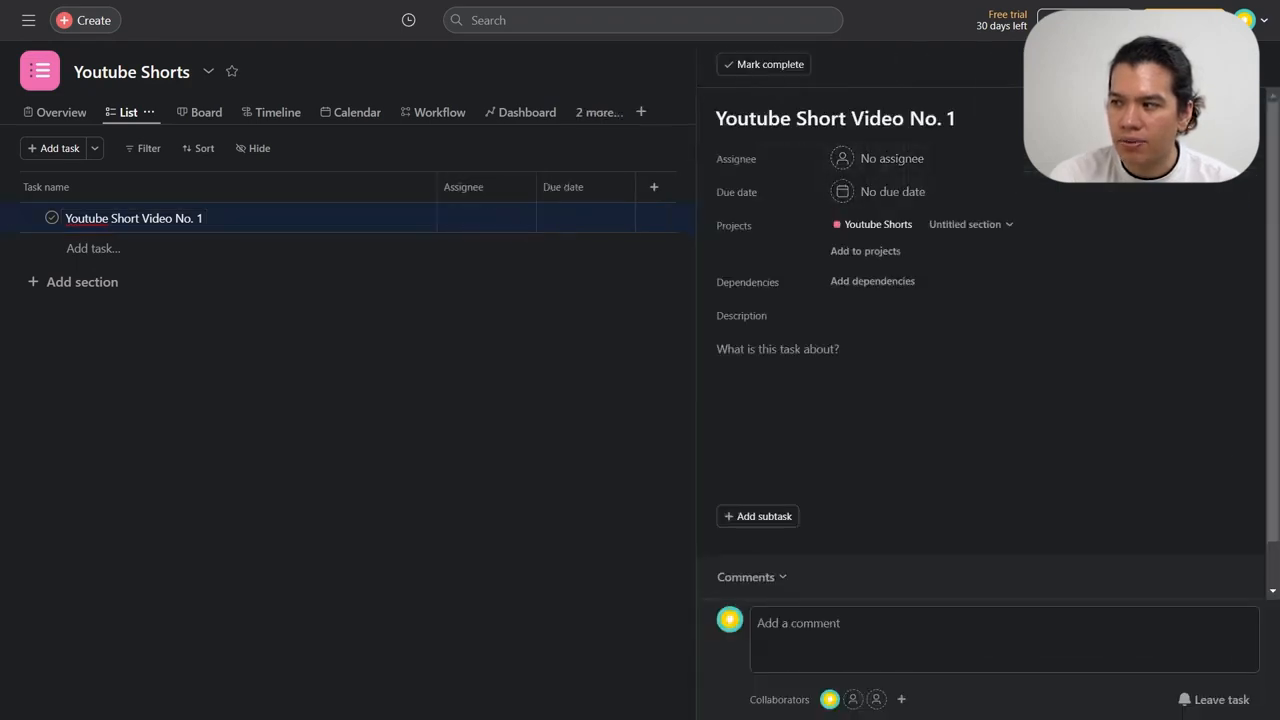
left_click(1217, 64)
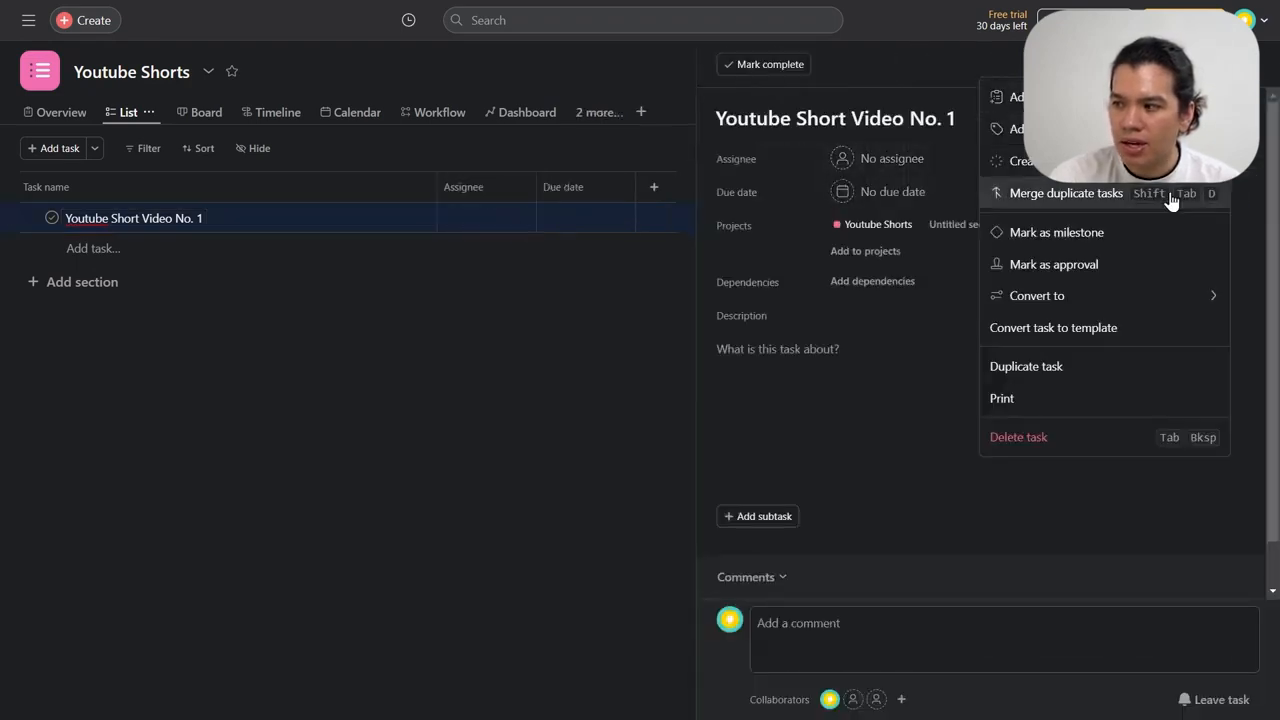
left_click(1104, 364)
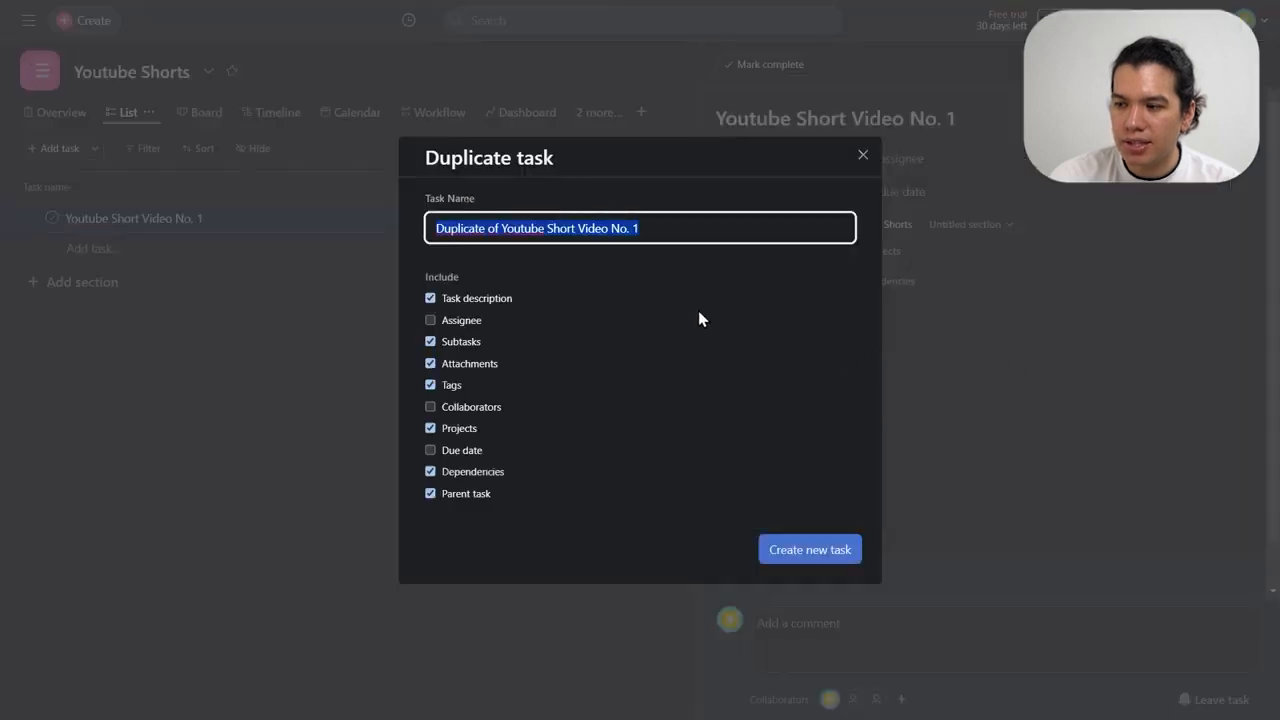
left_click(431, 321)
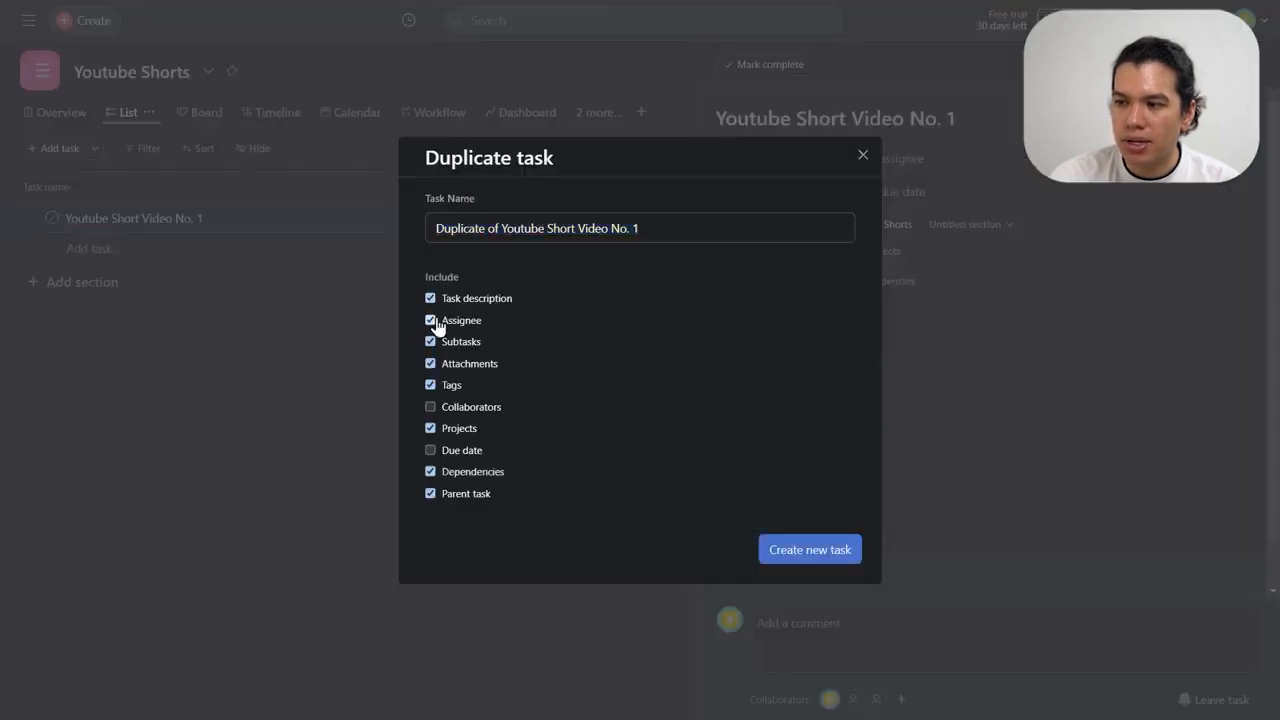
left_click(465, 410)
left_click(470, 449)
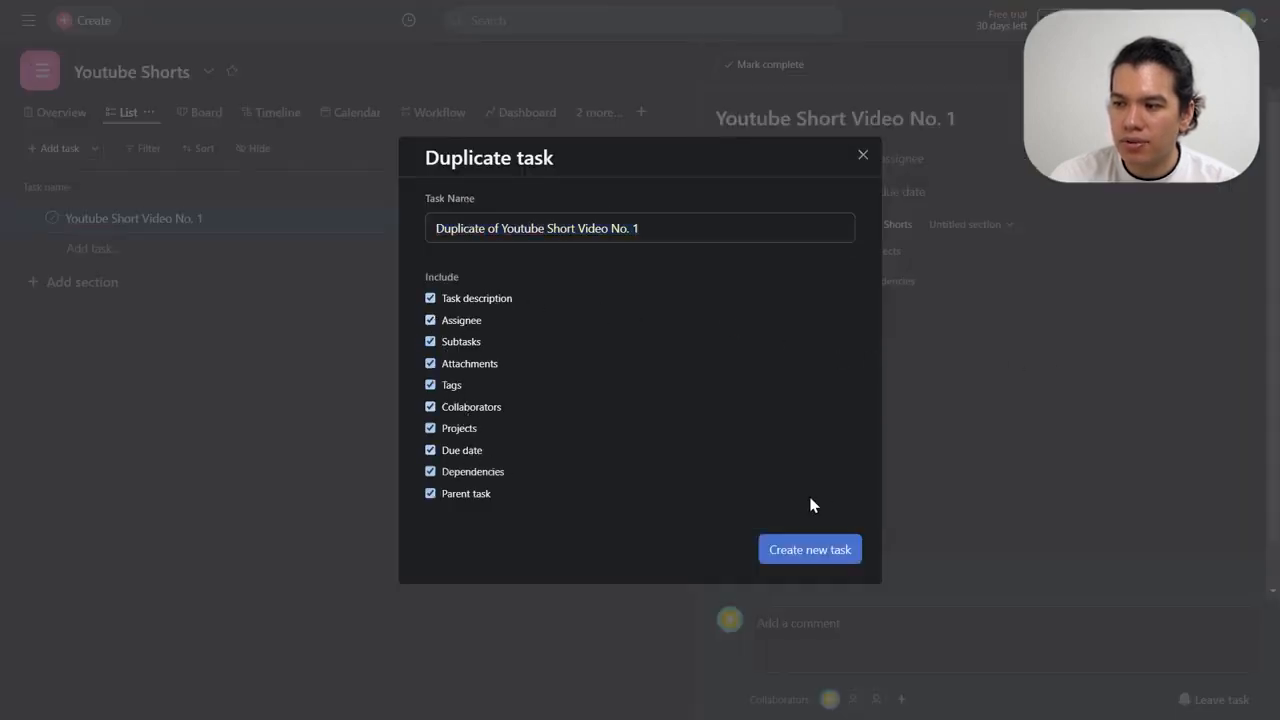
left_click(814, 550)
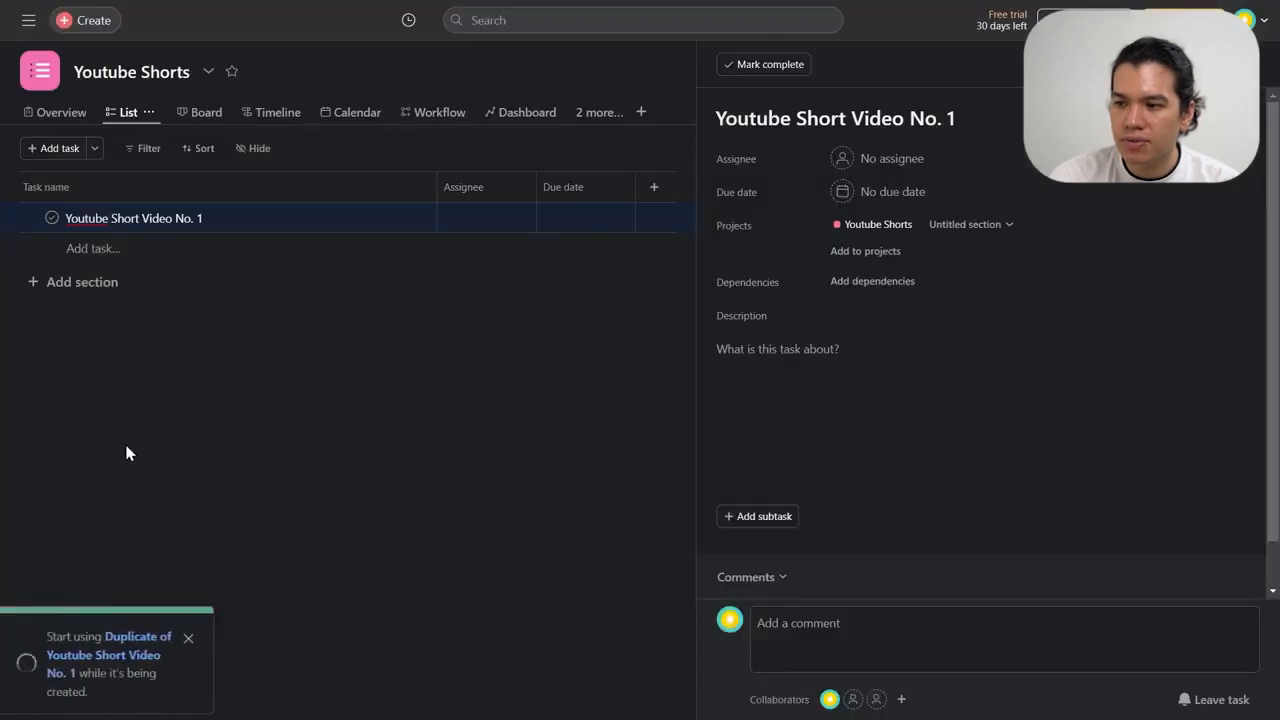
left_click(254, 318)
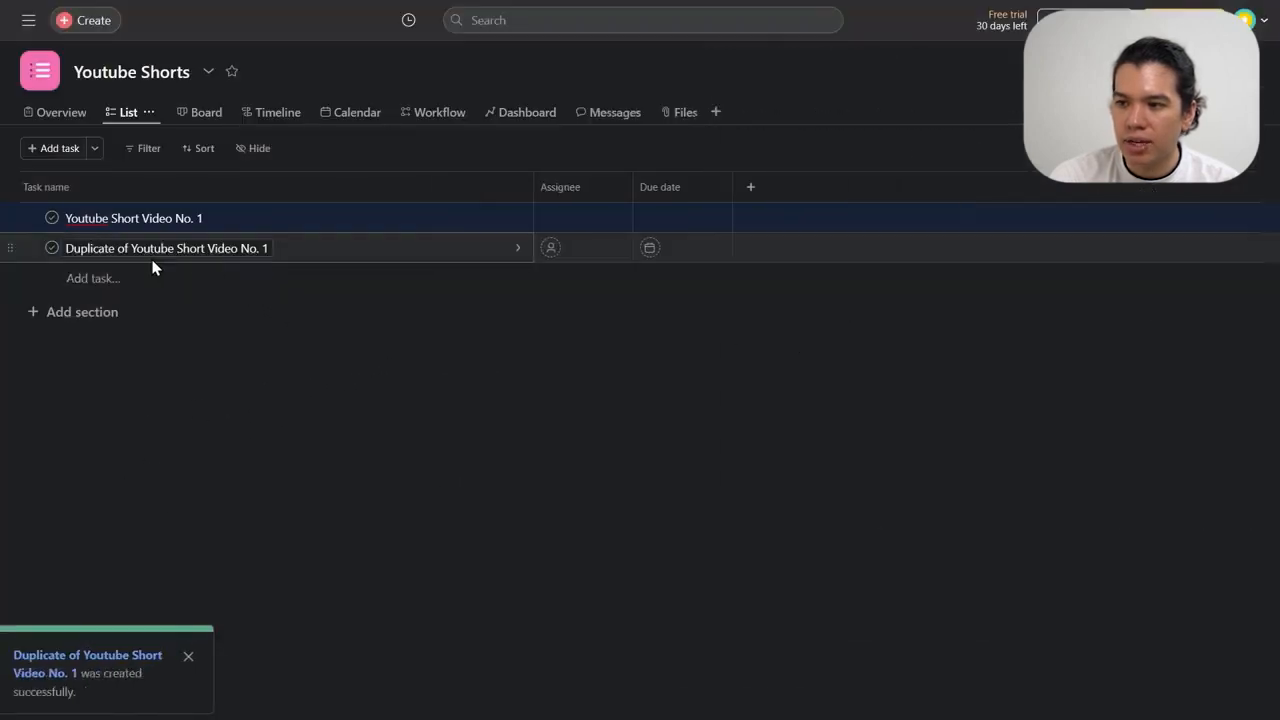
- Rename the duplicated task as "Youtube Short Video No. 2"
left_click(118, 249)
left_click_drag(129, 251, 2, 249)
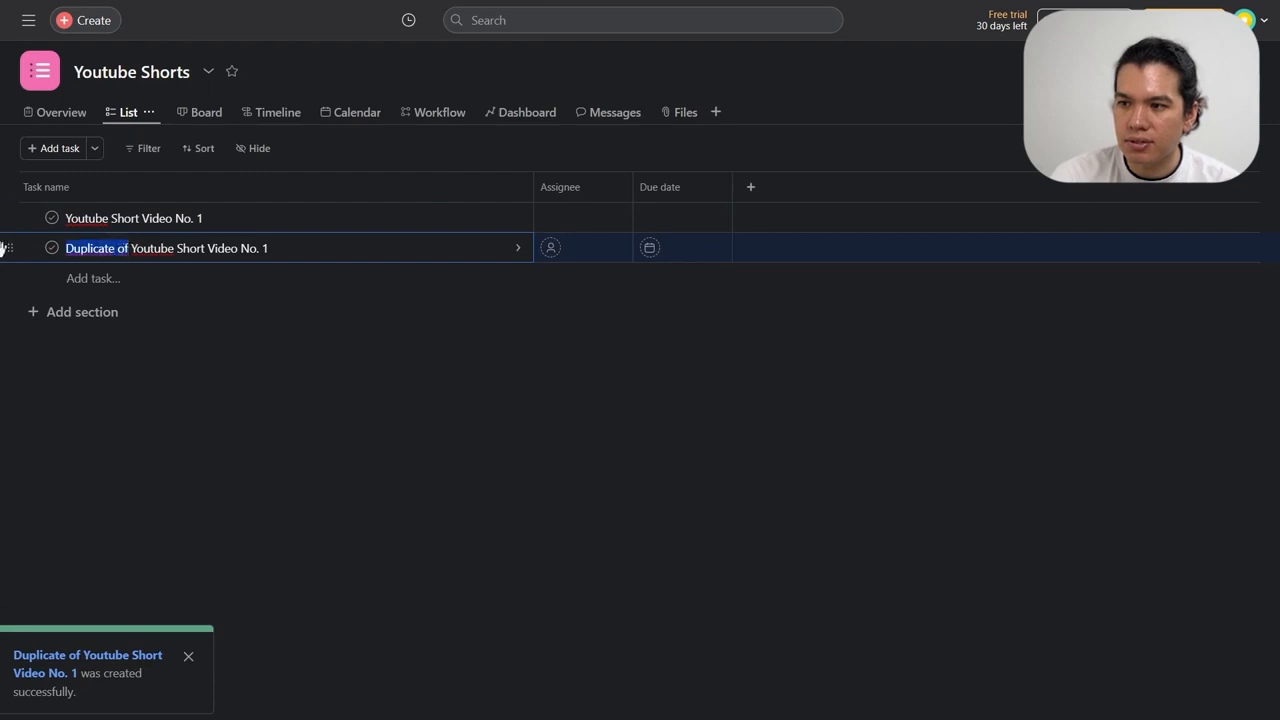
left_click(352, 347)
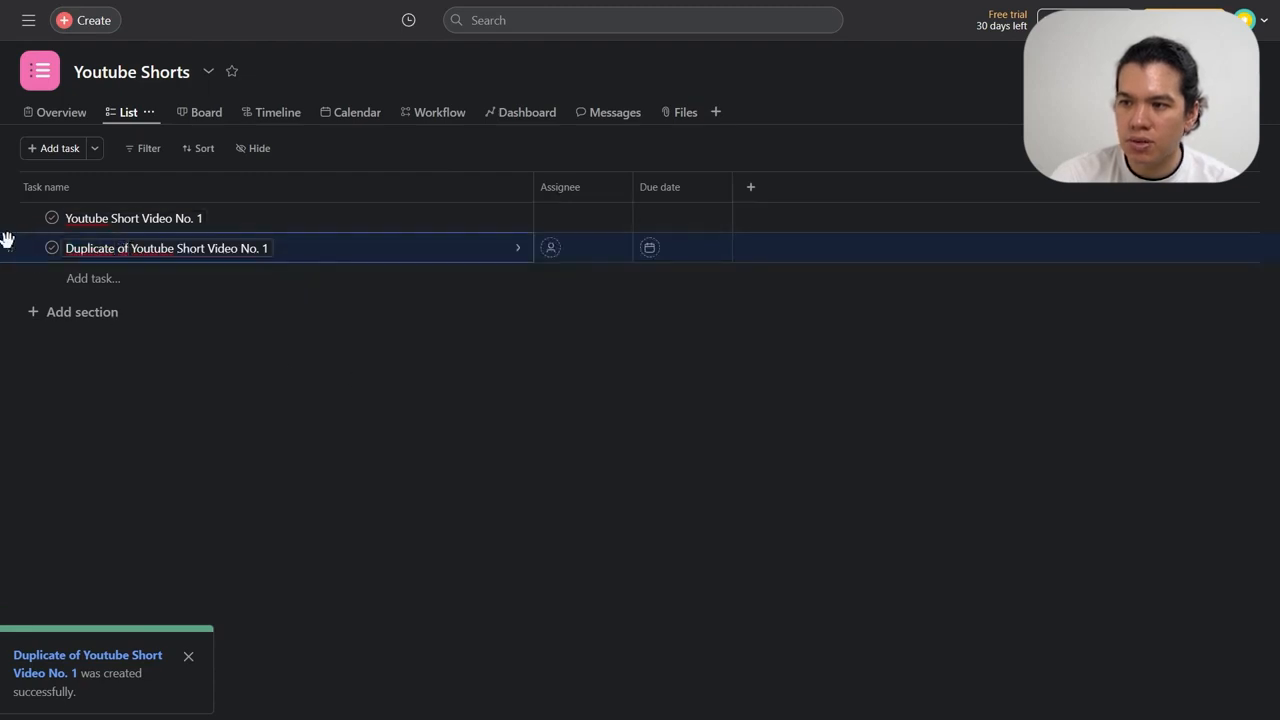
triple_click(248, 249)
triple_click(144, 221)
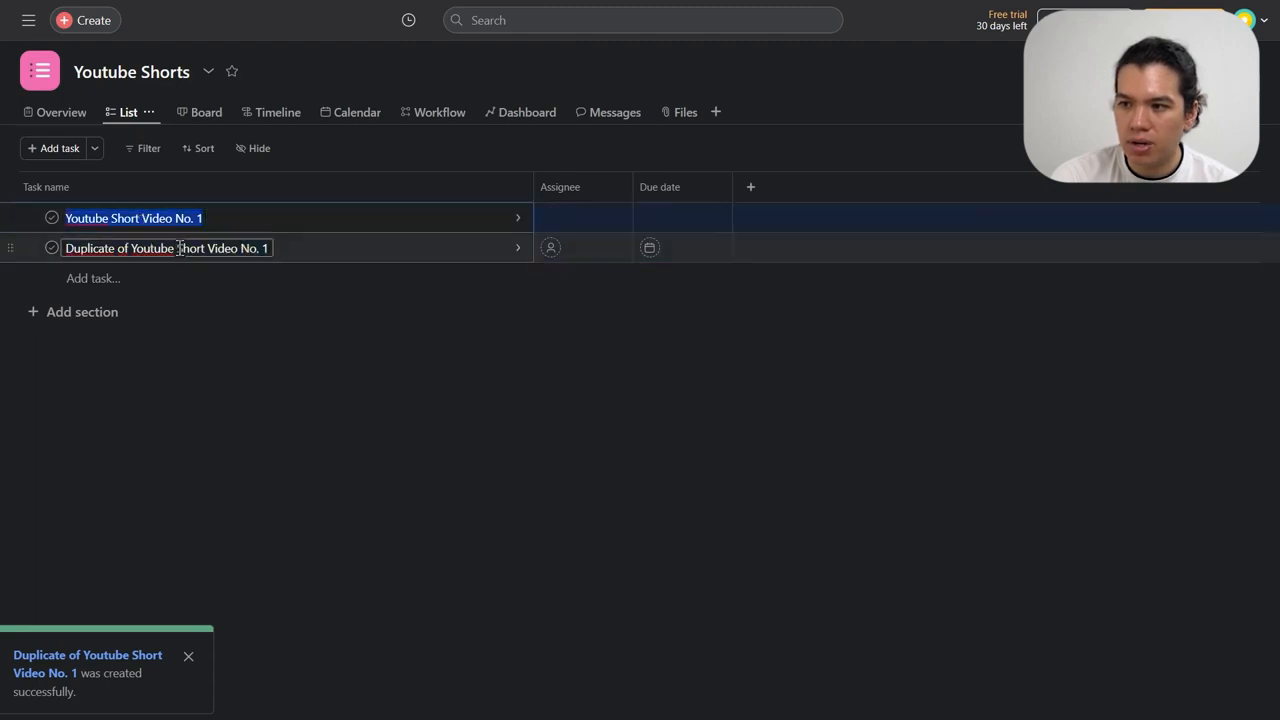
triple_click(181, 251)
type("Youtube Short Video No. 1")
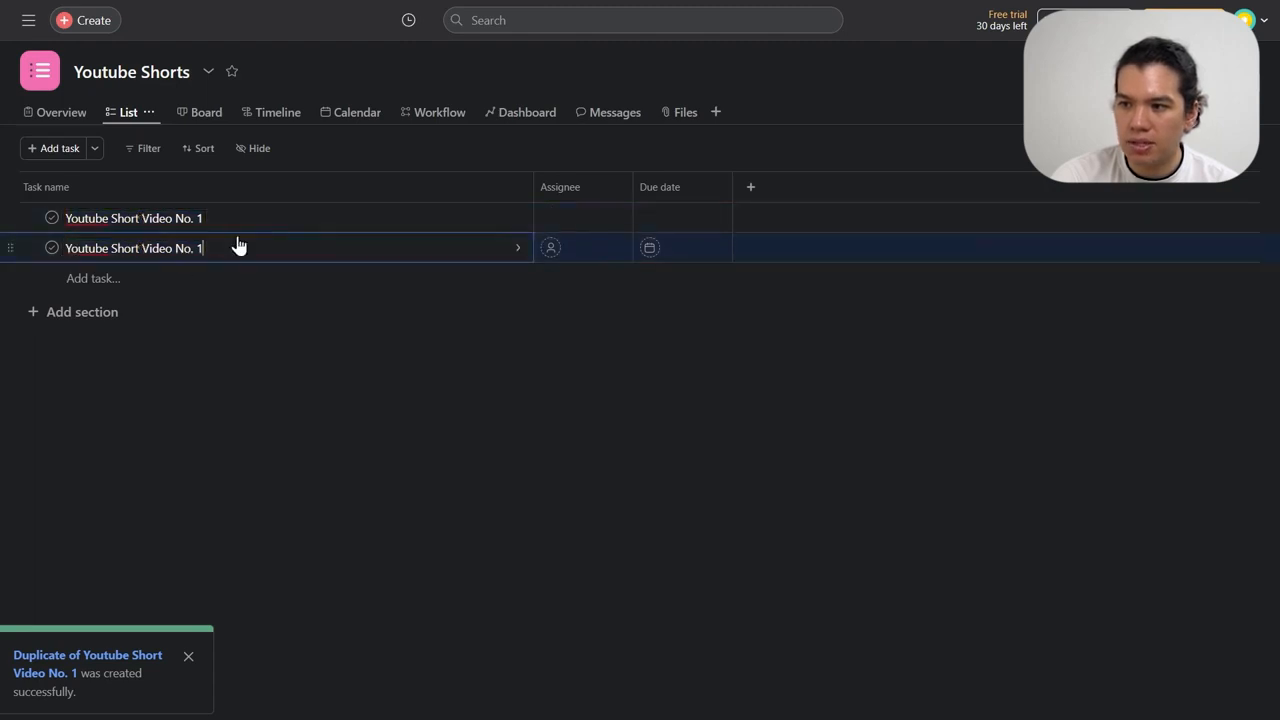
key("BackSpace")
type("2")
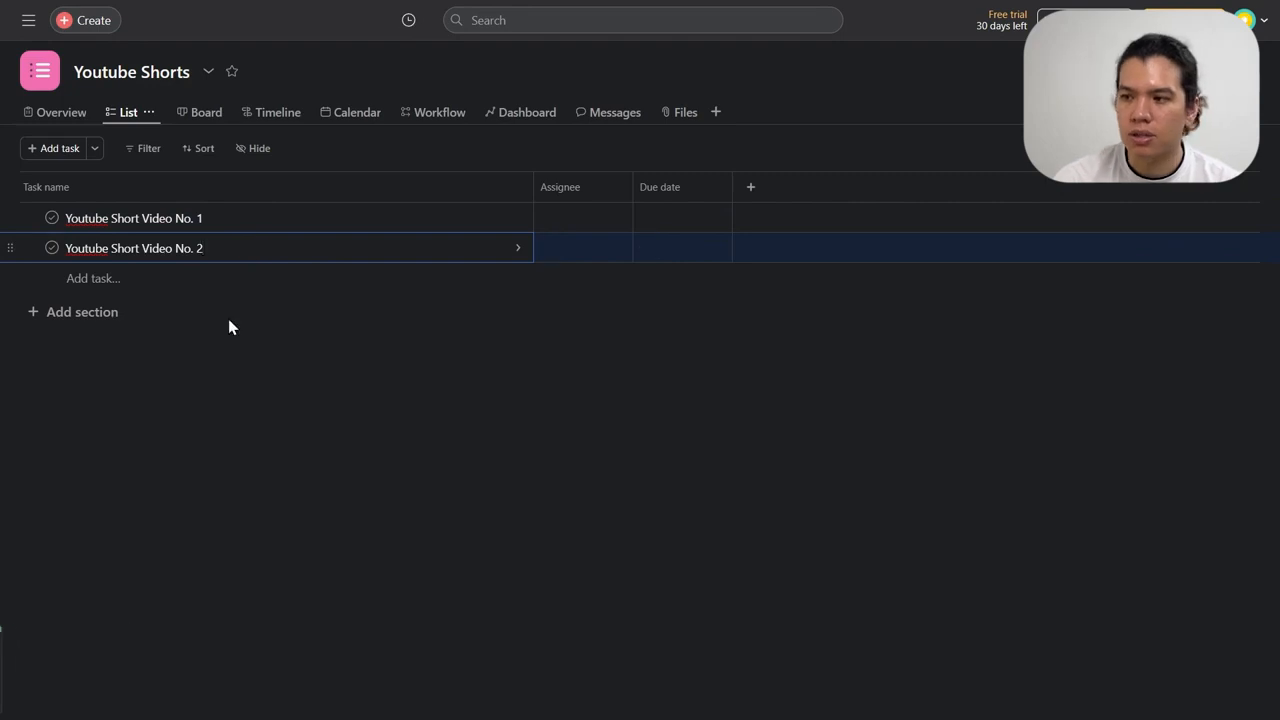
left_click(540, 447)
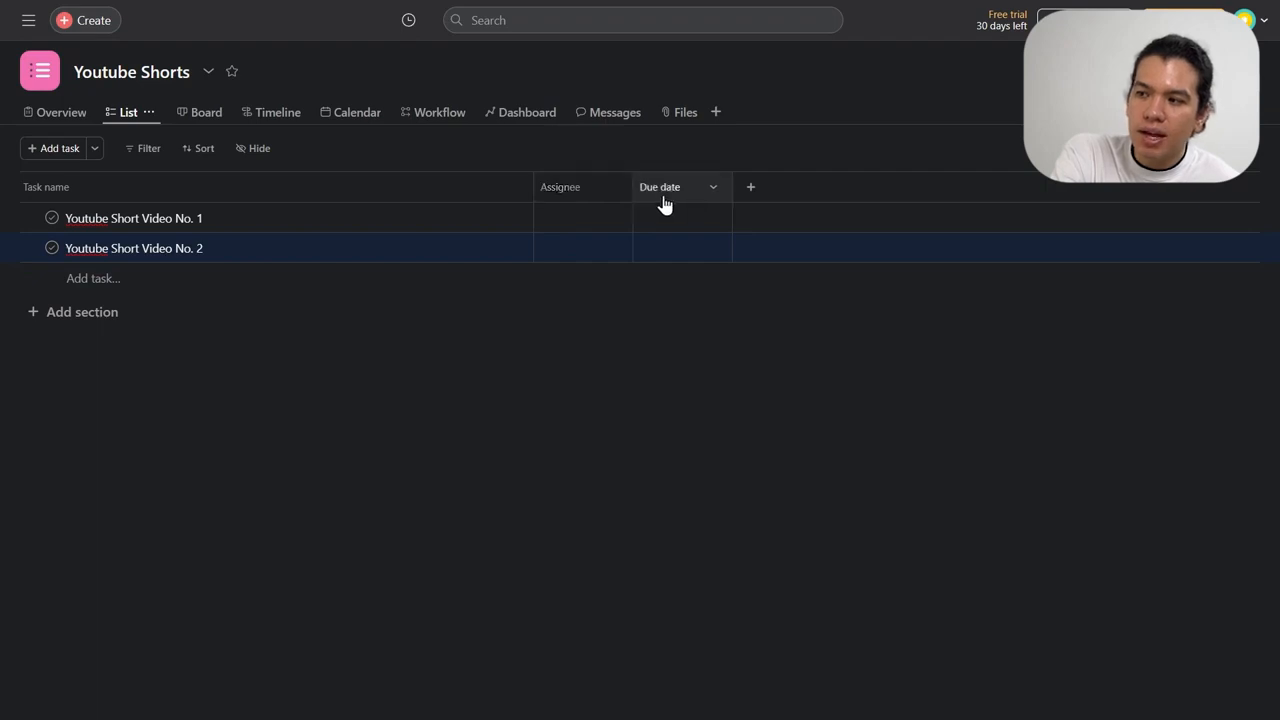
- Look at the options for creating a custom field or choosing one from the library, and close them without adding a field
left_click(751, 190)
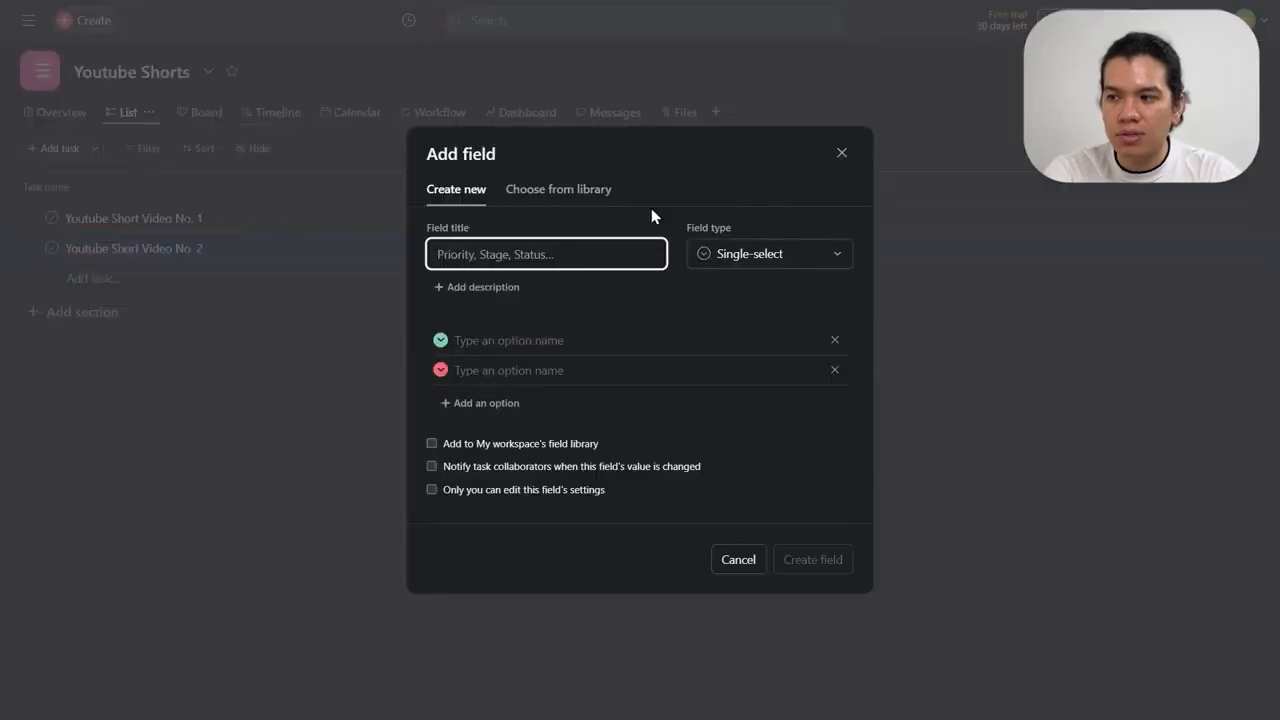
left_click(569, 190)
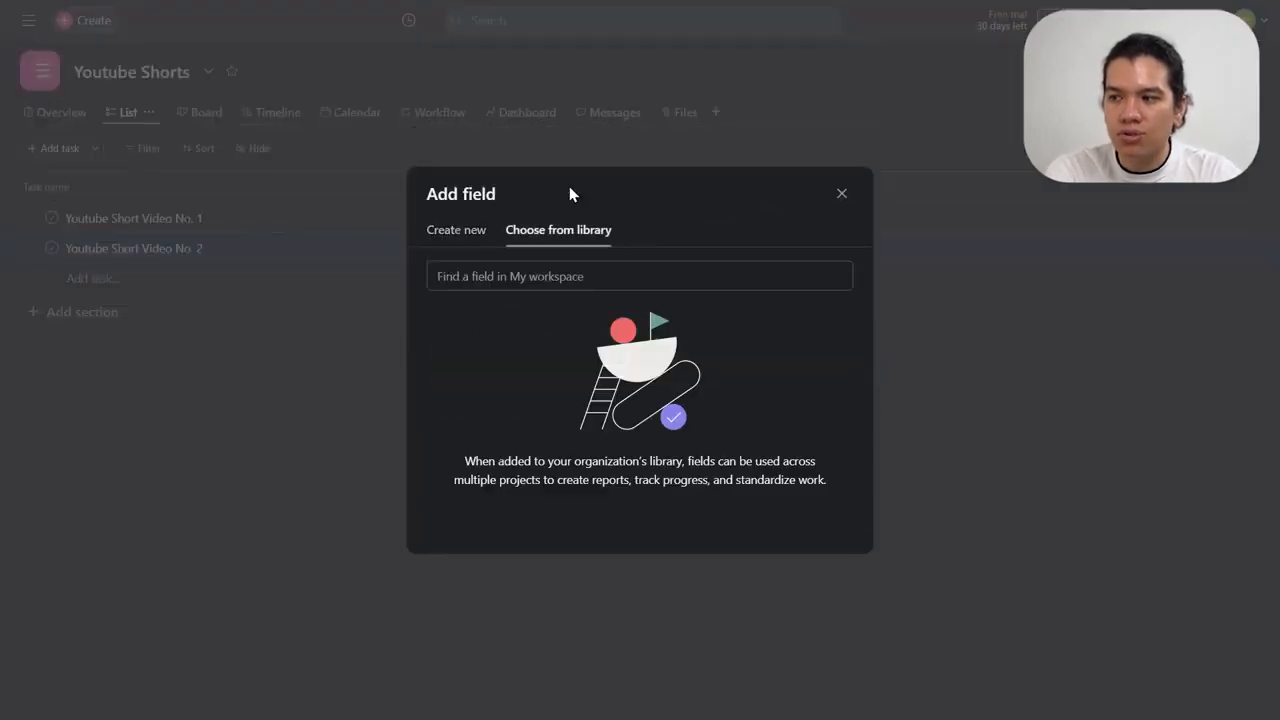
left_click(470, 231)
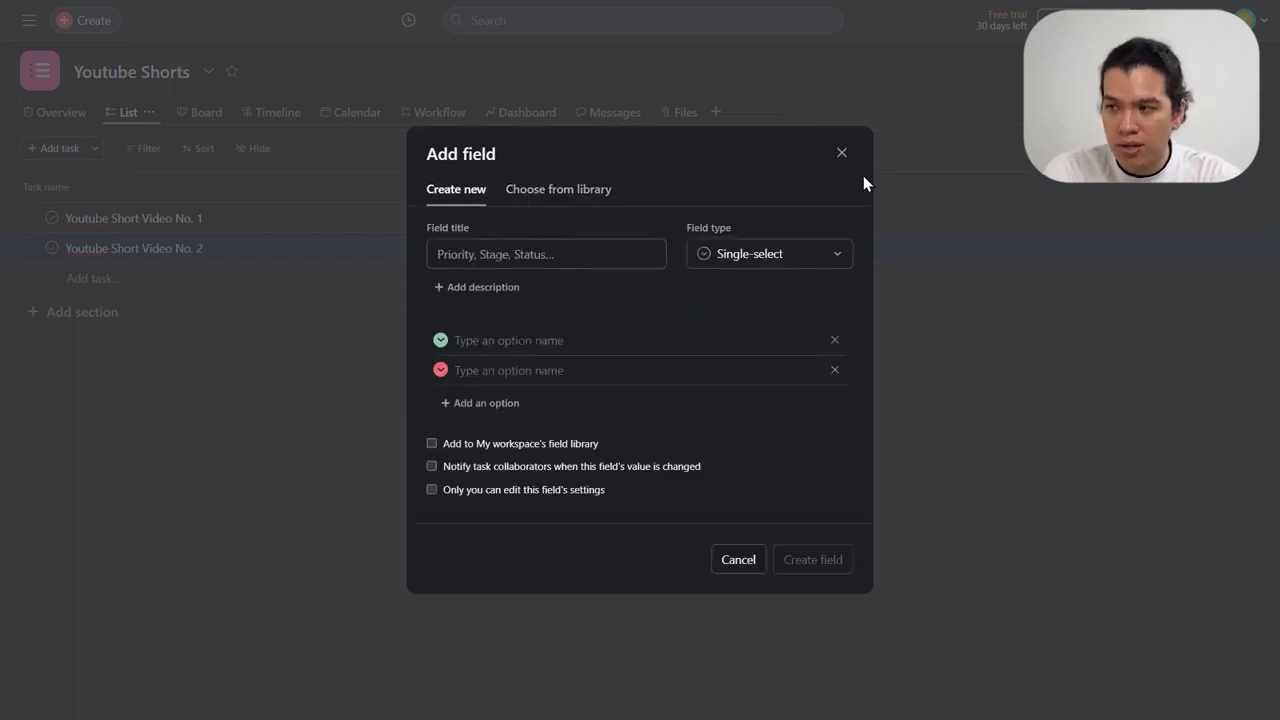
left_click(840, 156)
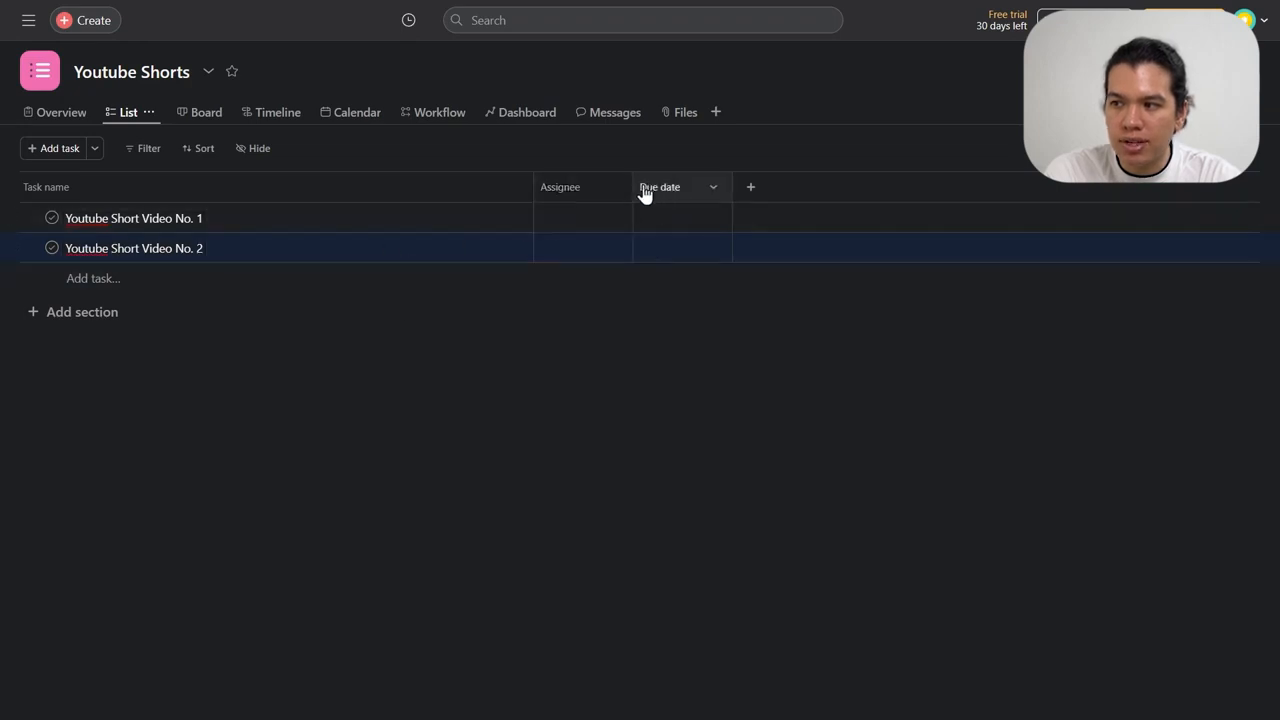
- Start a new single-select custom field titled "Status" and include it in My workspace's field library
left_click(751, 188)
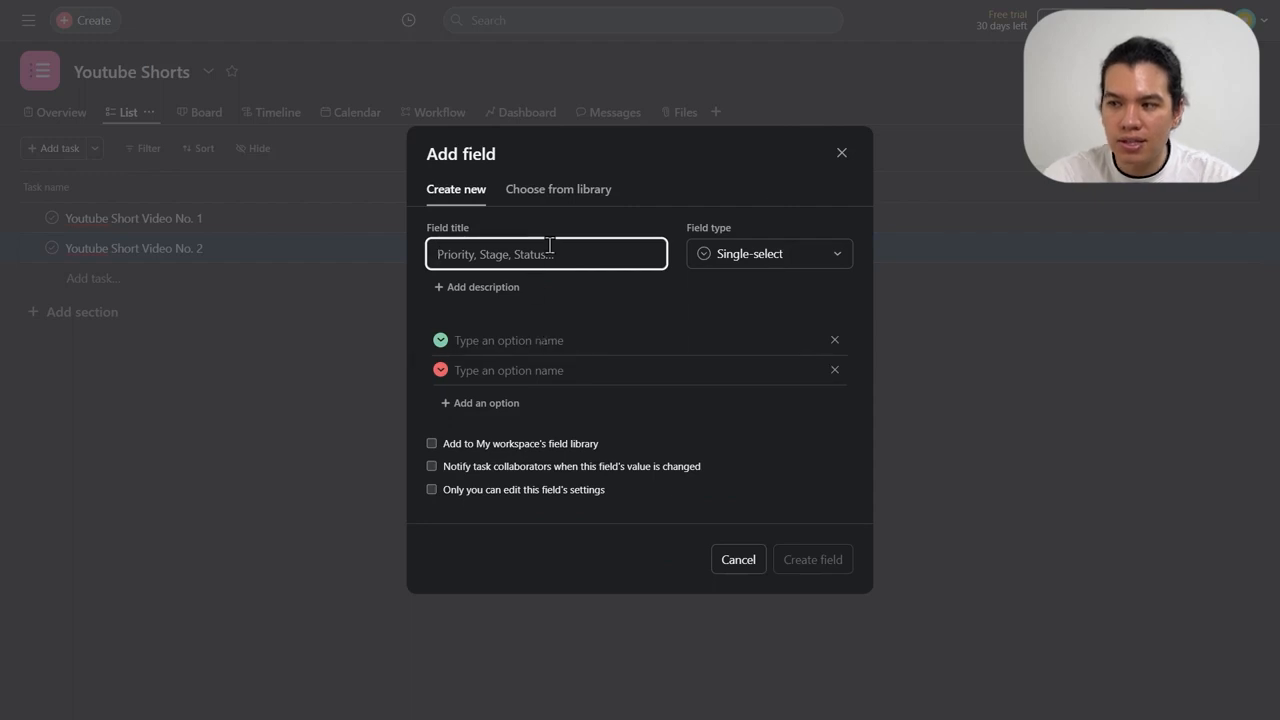
type("Status")
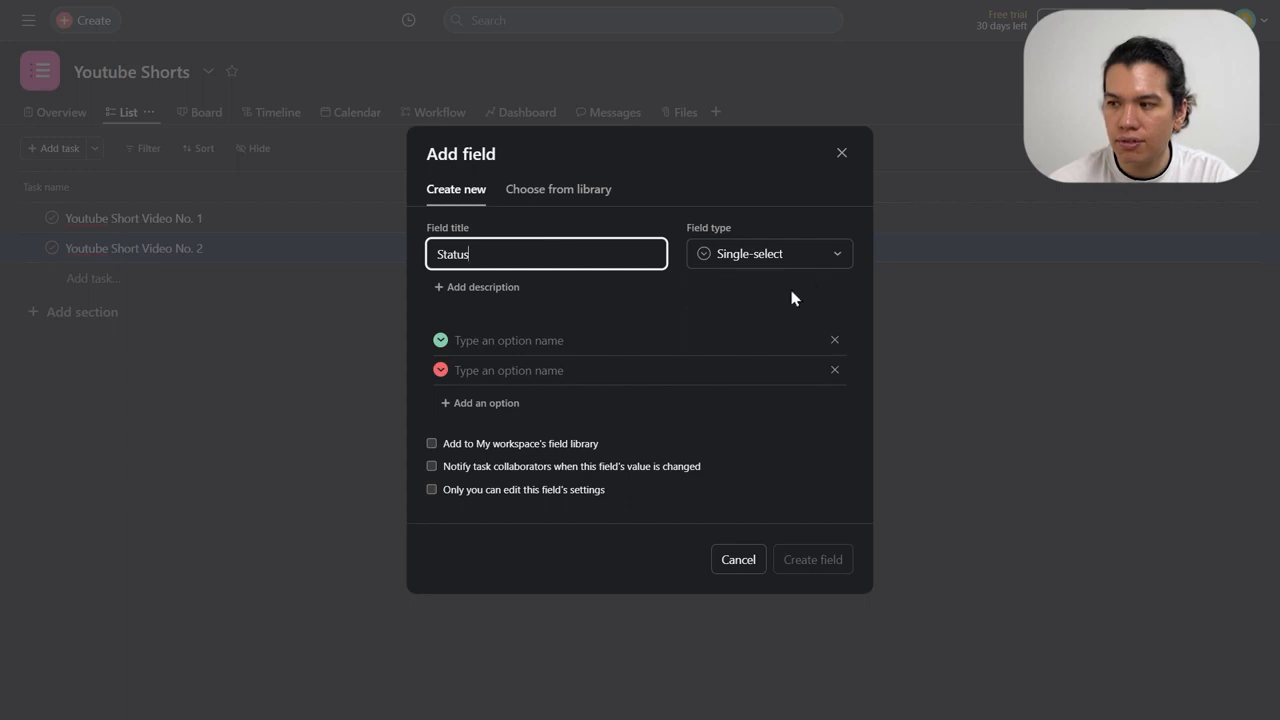
left_click(831, 253)
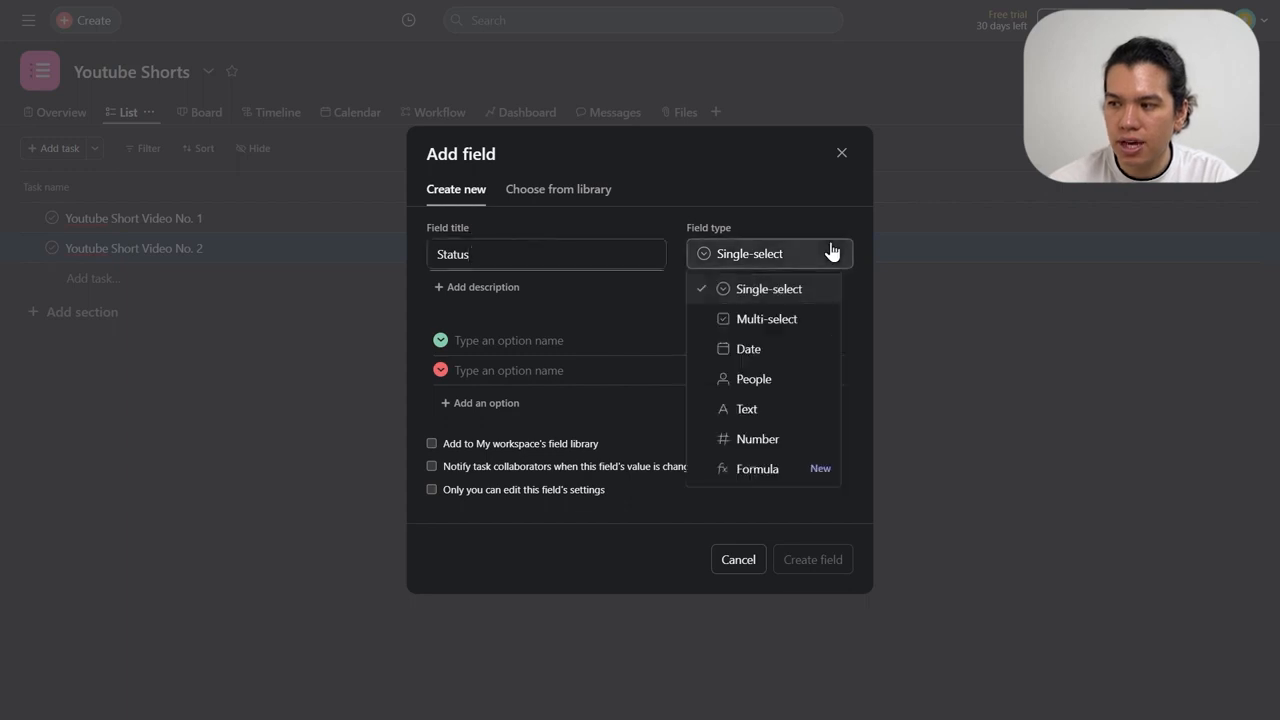
left_click(806, 298)
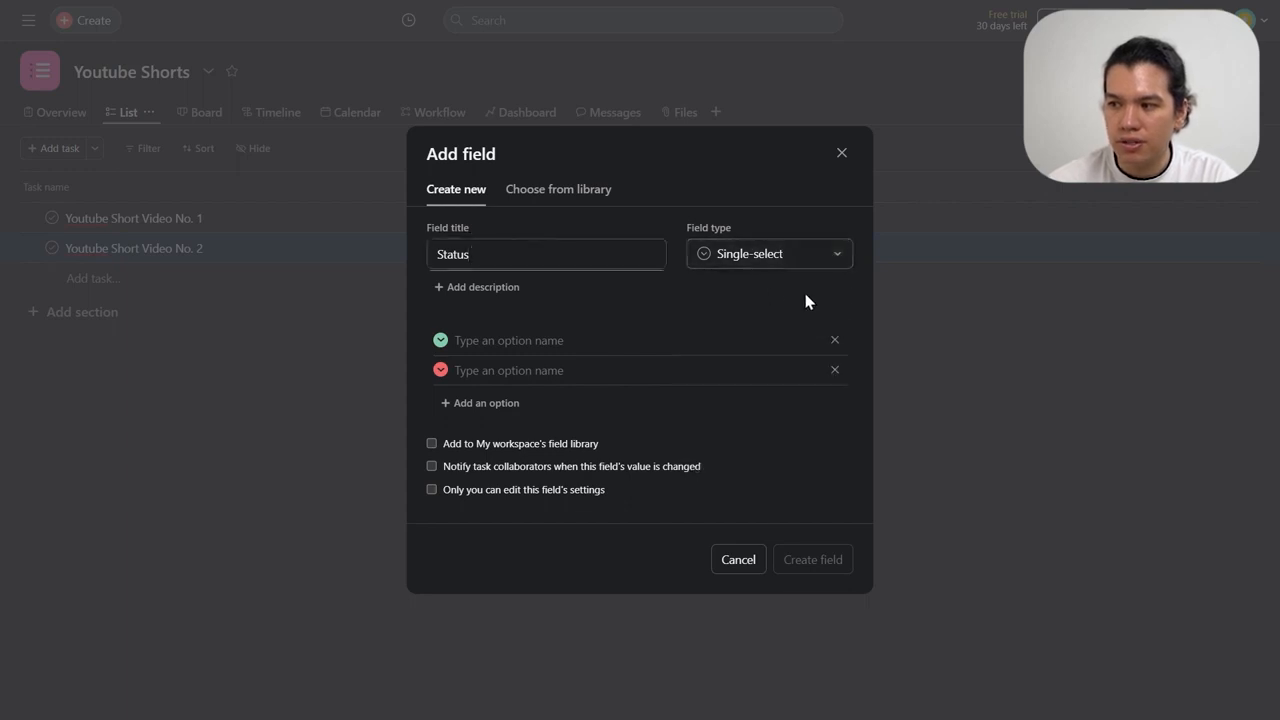
left_click(560, 443)
- Enter four options for the Status field: Done, Started, Pending and Created
left_click(579, 338)
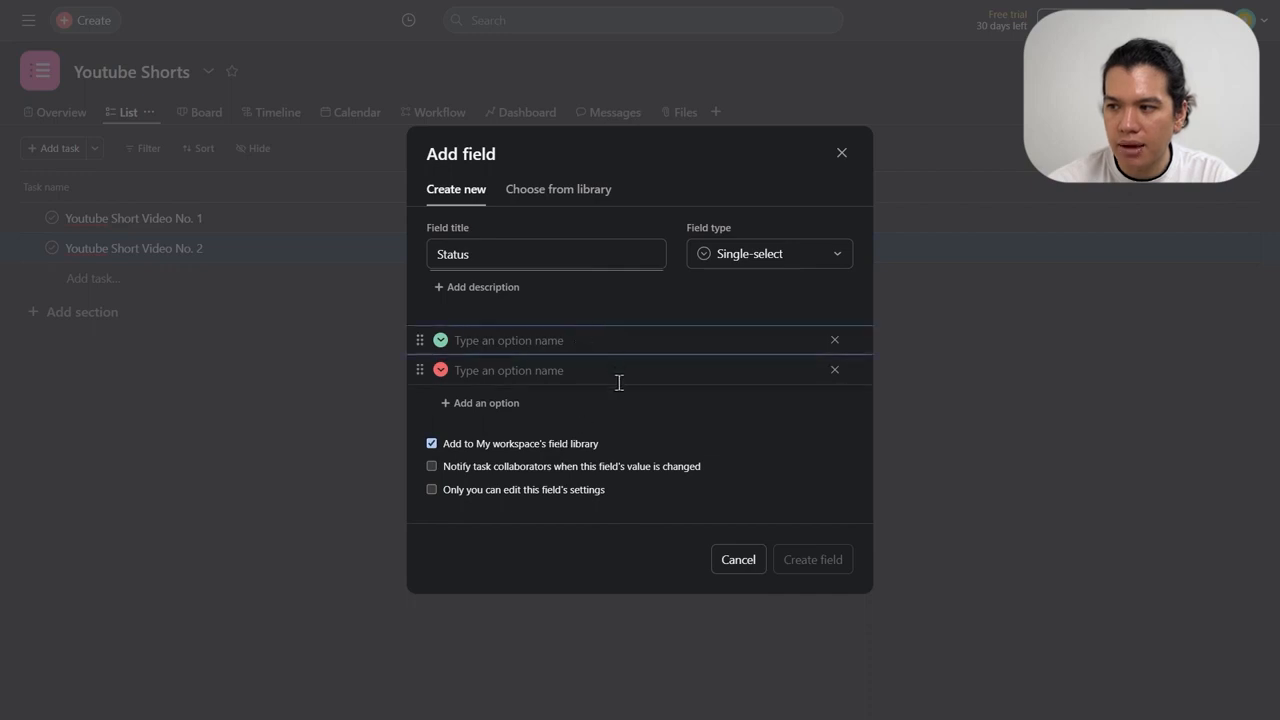
left_click(500, 405)
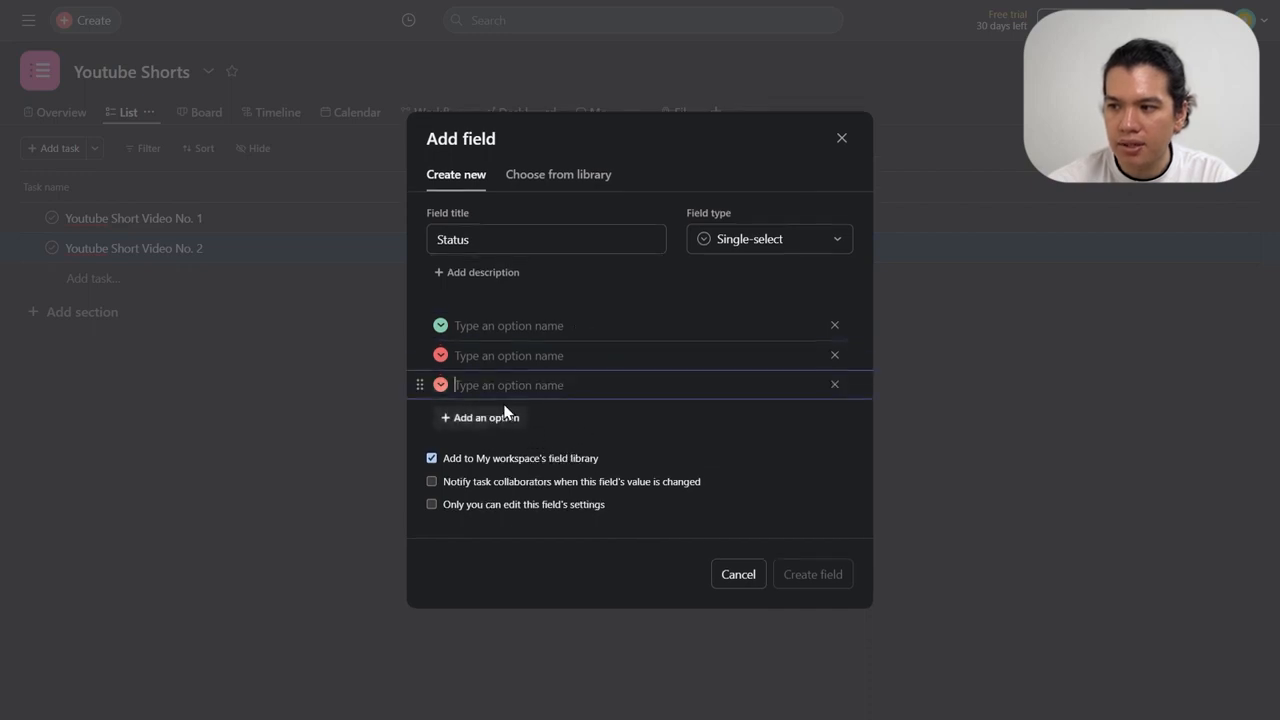
left_click(517, 322)
type("Done")
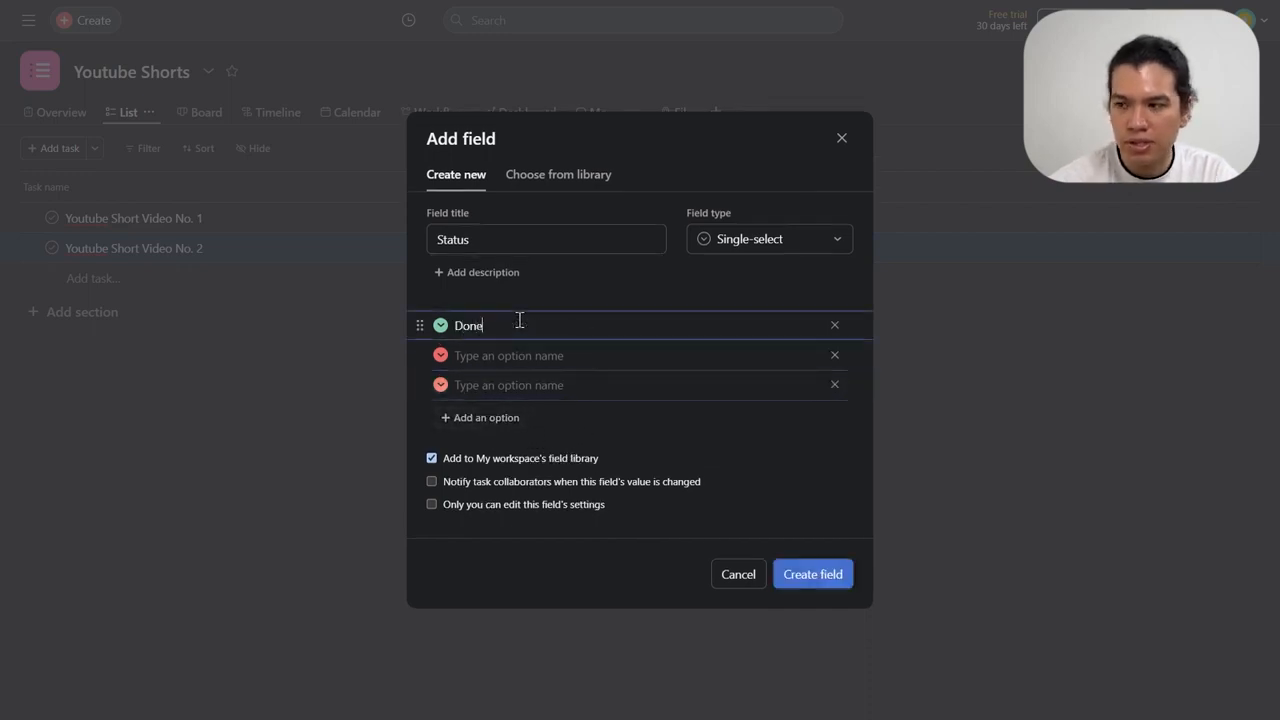
left_click(514, 356)
type("Started")
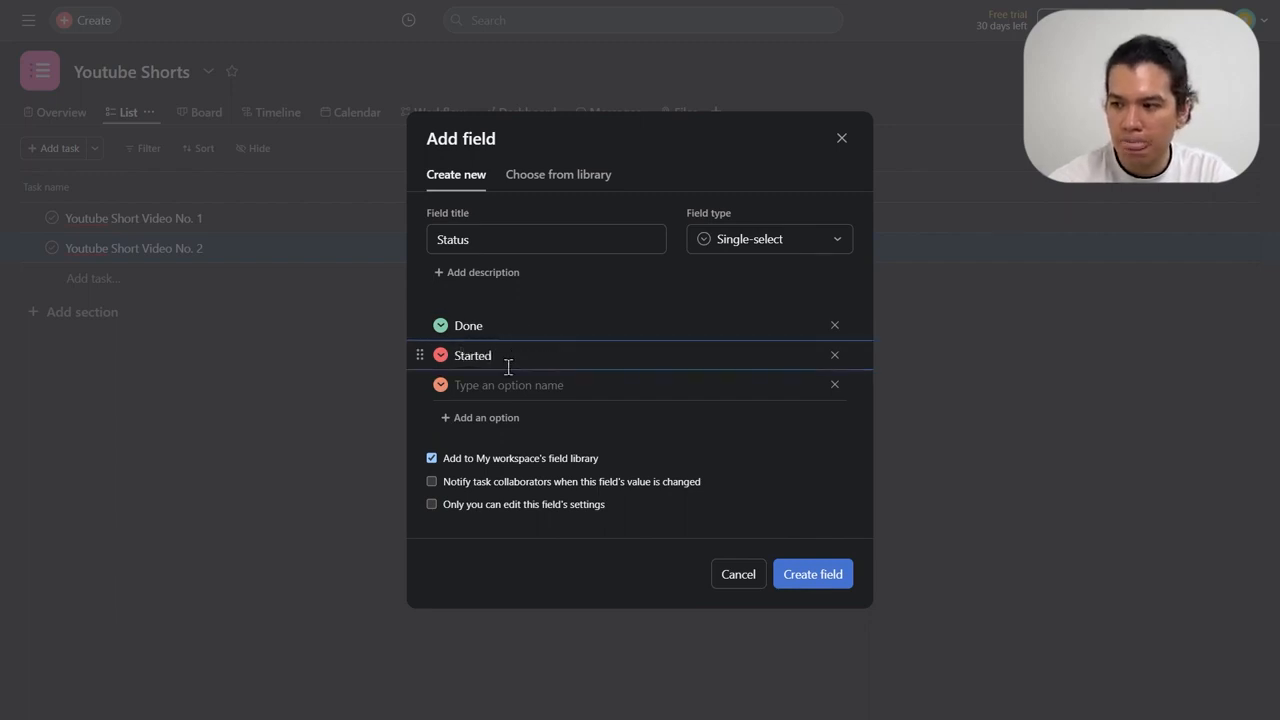
left_click(513, 385)
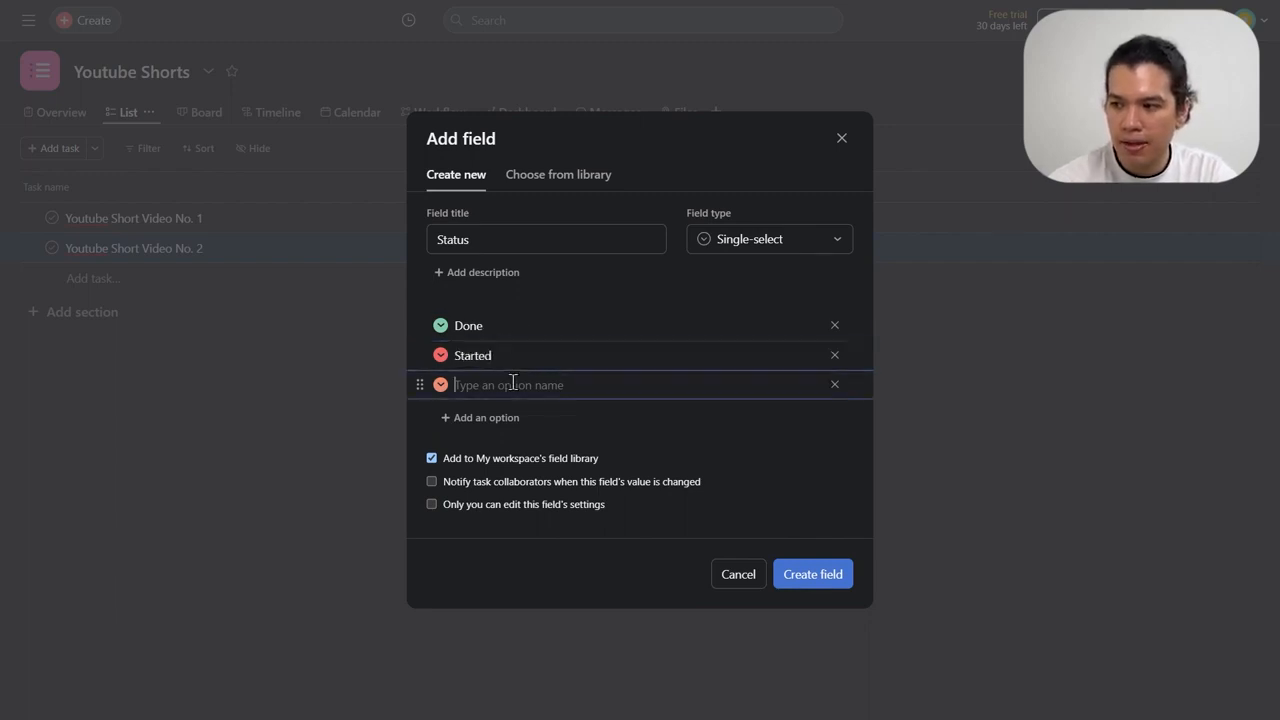
type("Pr")
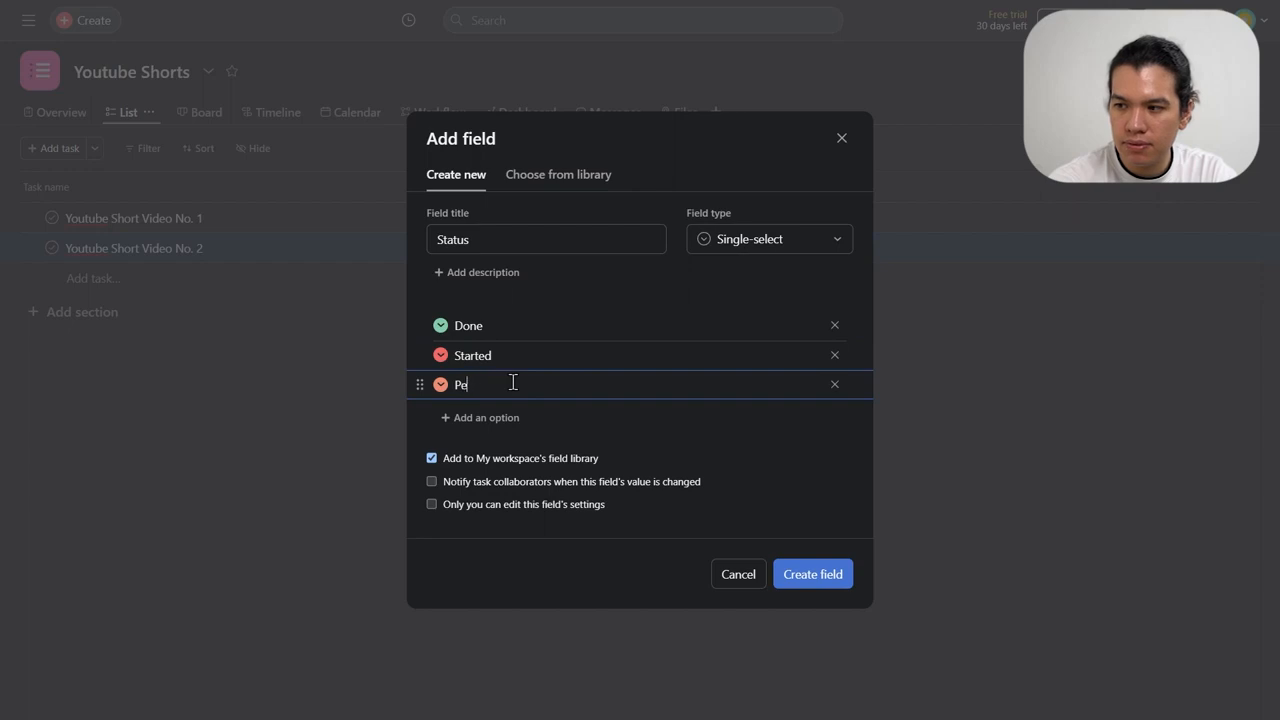
left_click(520, 427)
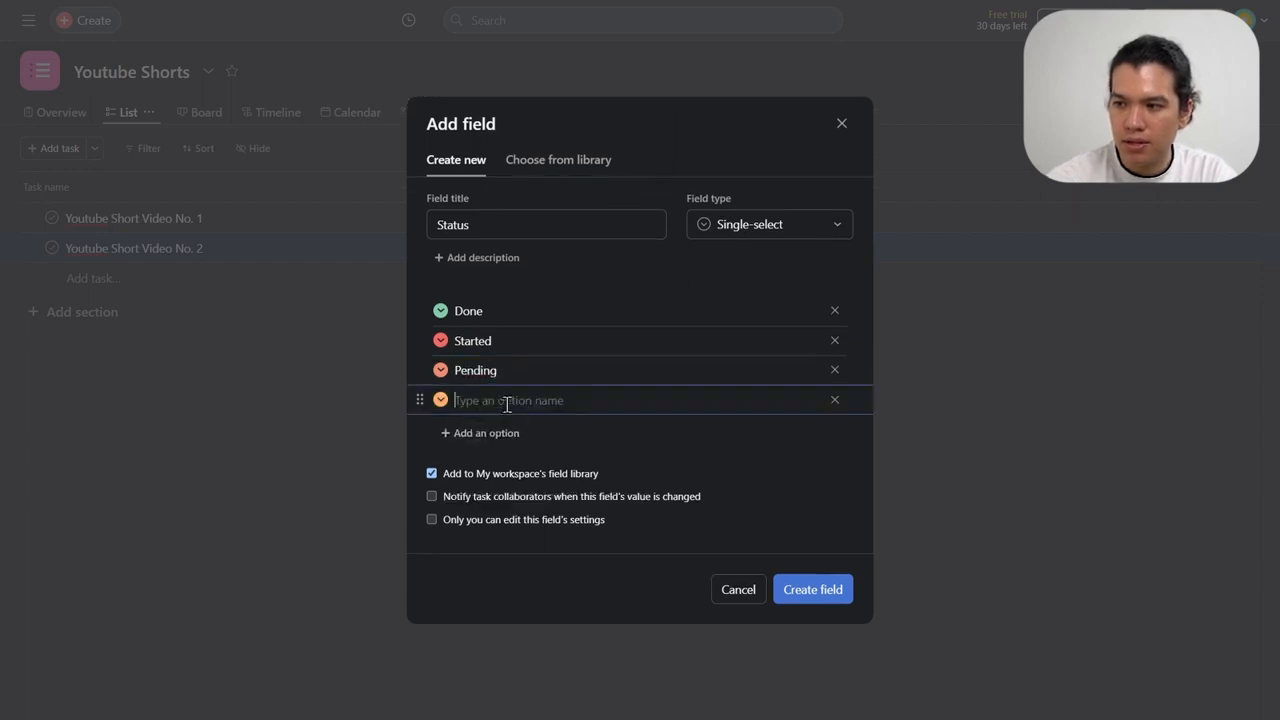
type("Created")
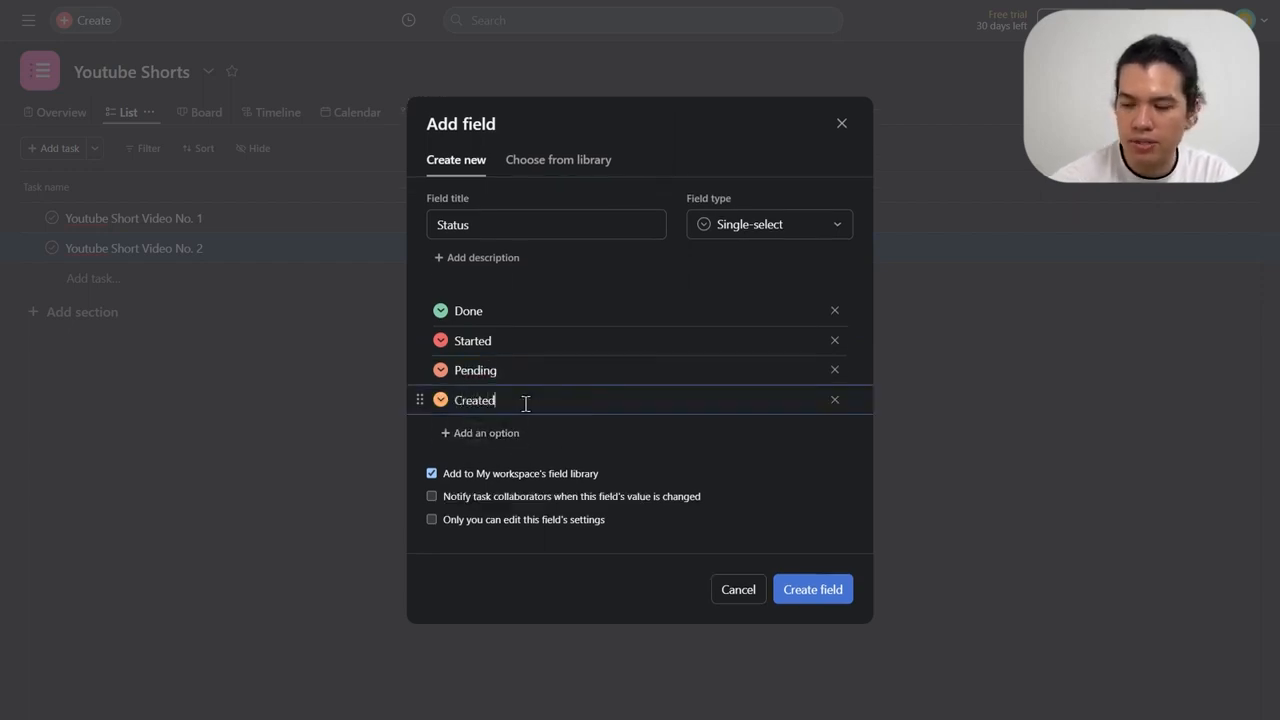
- Colour the Started option orange, Pending purple and Created pink, and create the Status field
left_click(440, 400)
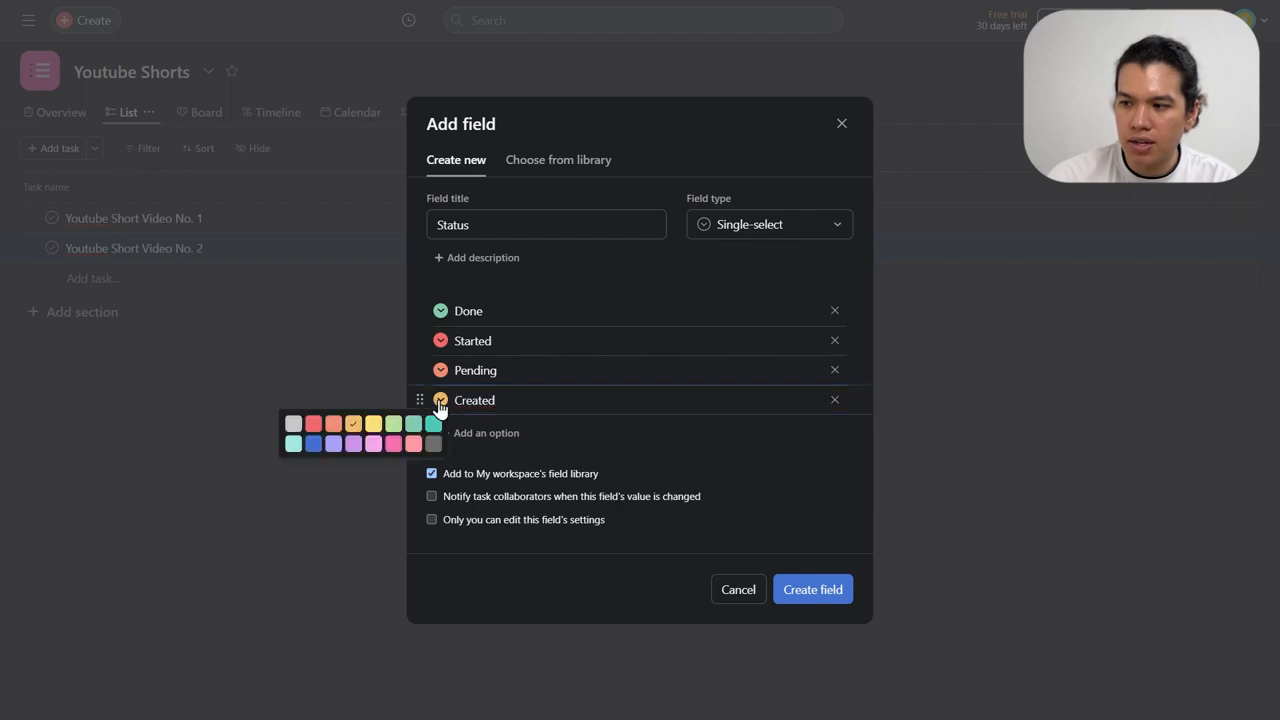
left_click(433, 424)
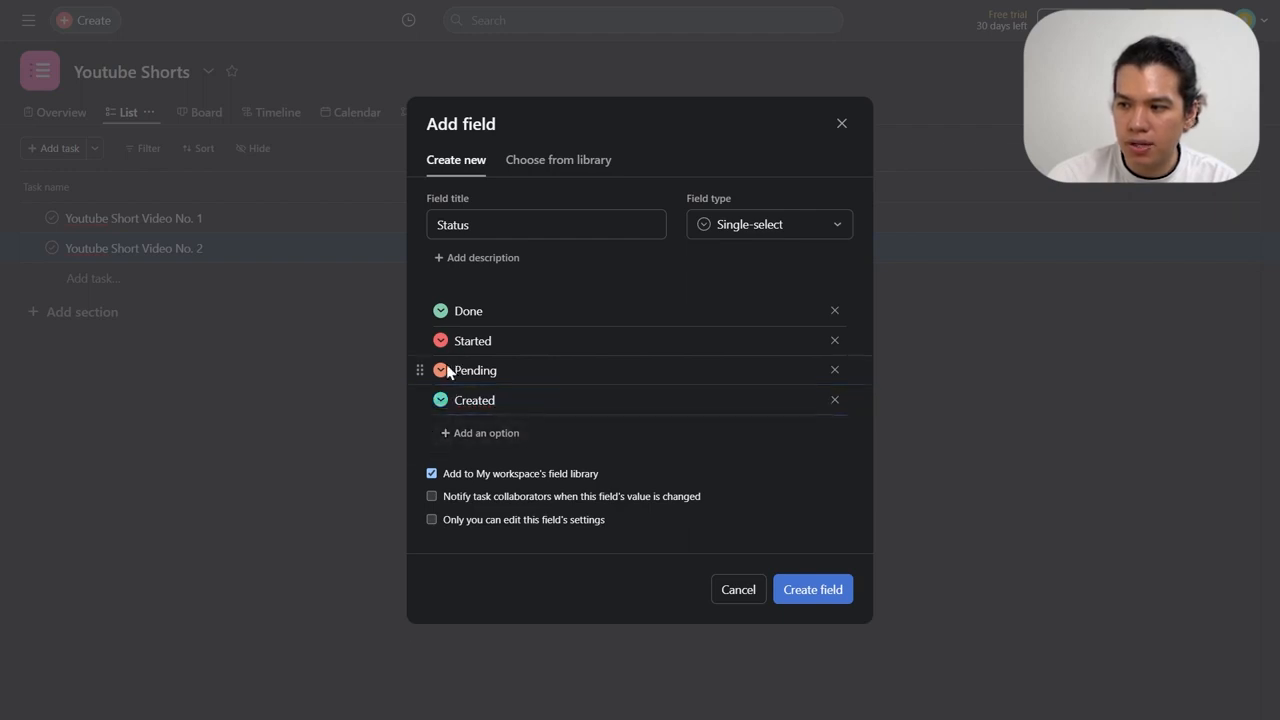
left_click(441, 371)
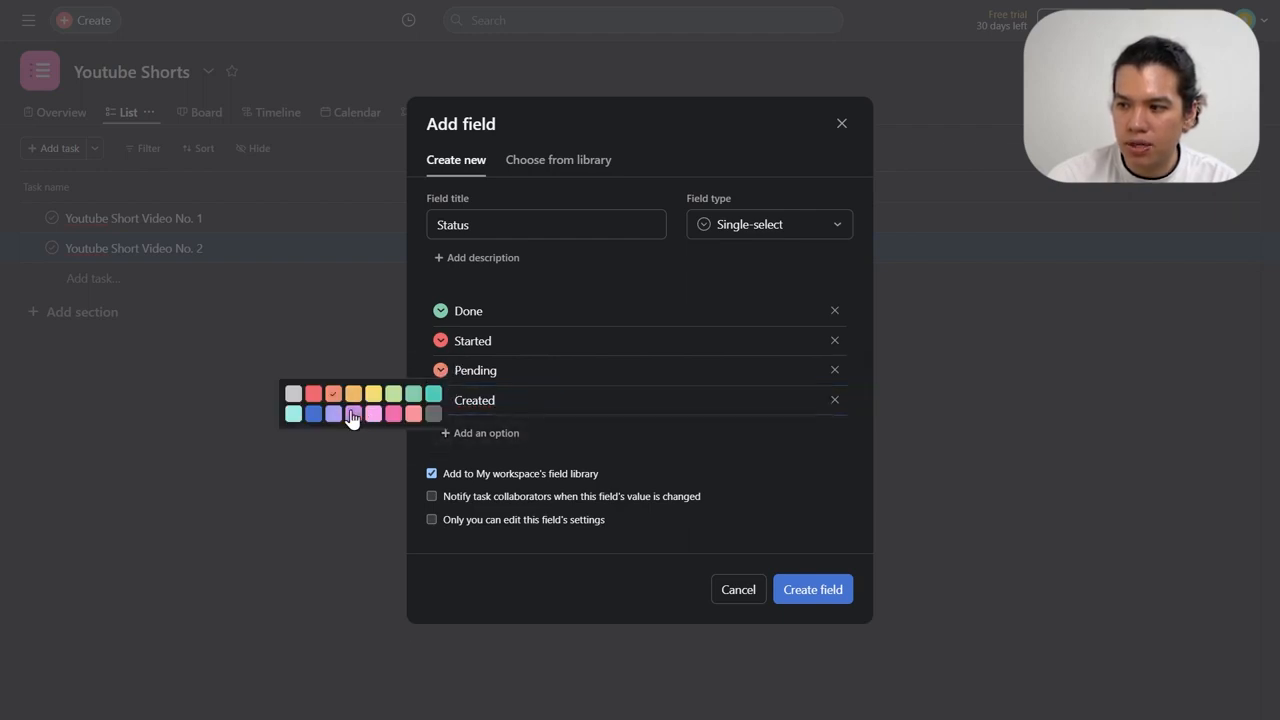
left_click(353, 414)
left_click(440, 341)
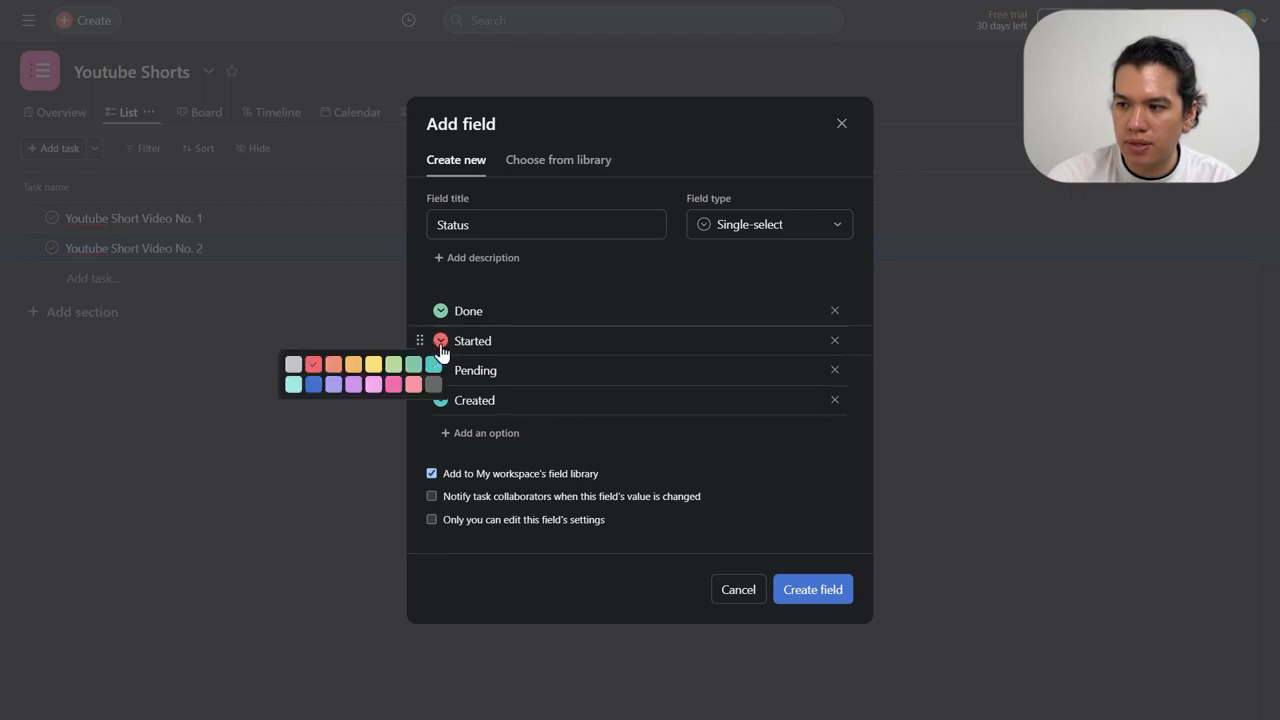
left_click(333, 365)
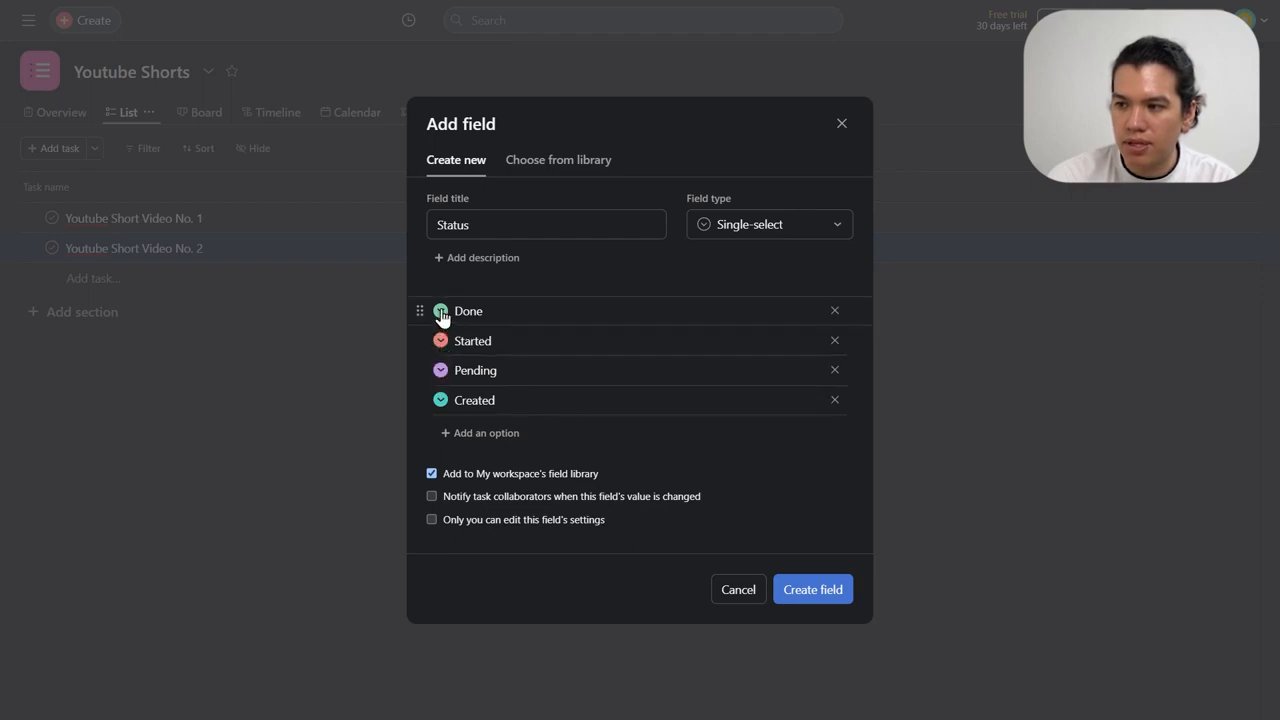
left_click(441, 400)
left_click(417, 442)
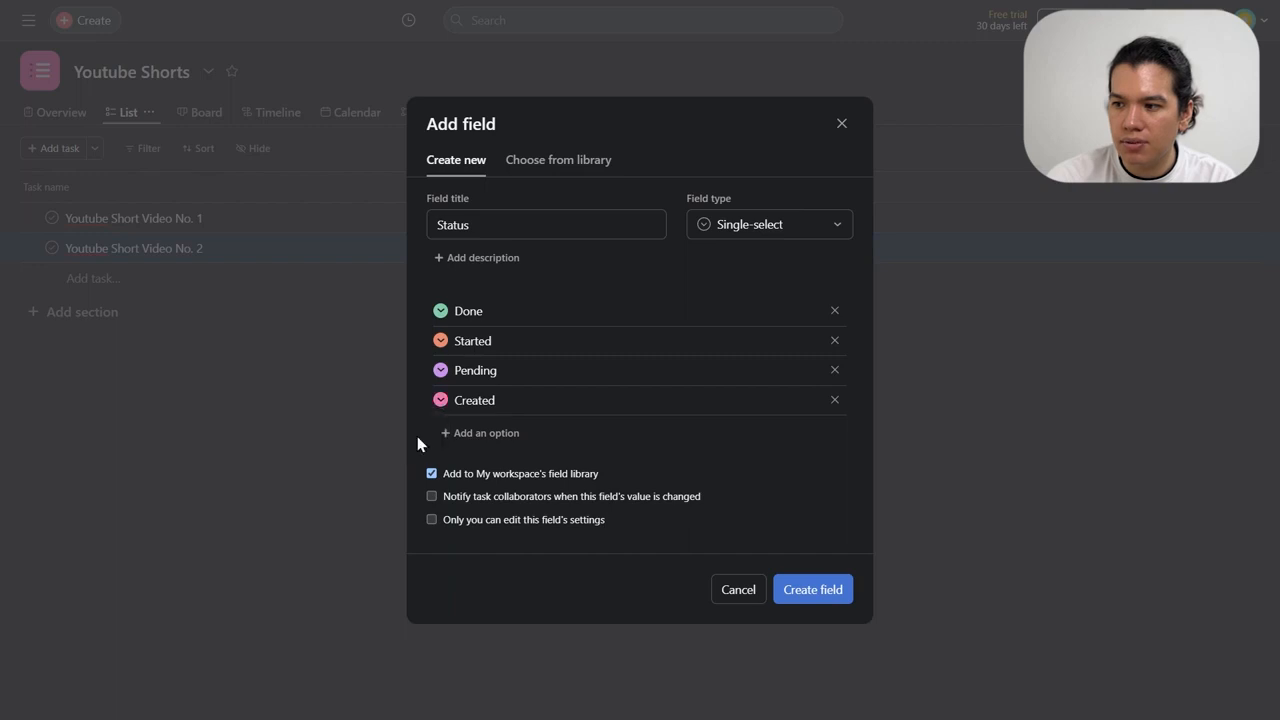
left_click(829, 589)
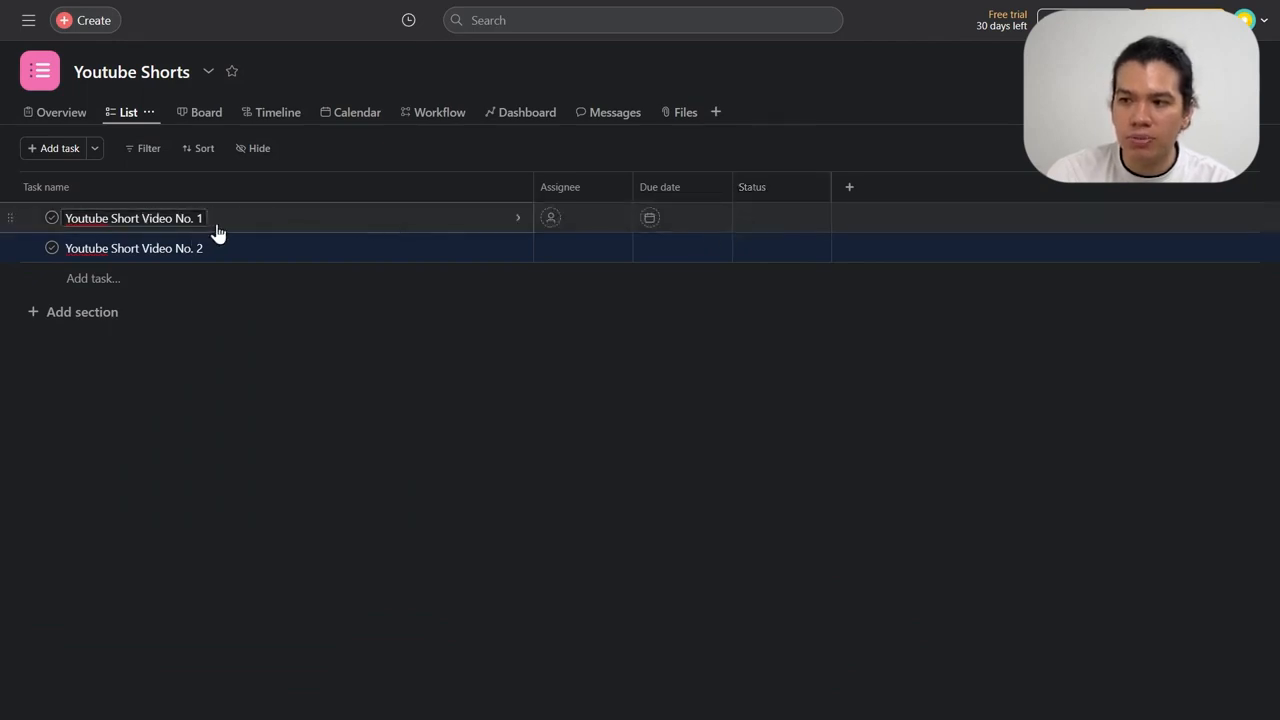
- Set the status of Youtube Short Video No. 1 to Created and of No. 2 to Started
left_click(794, 216)
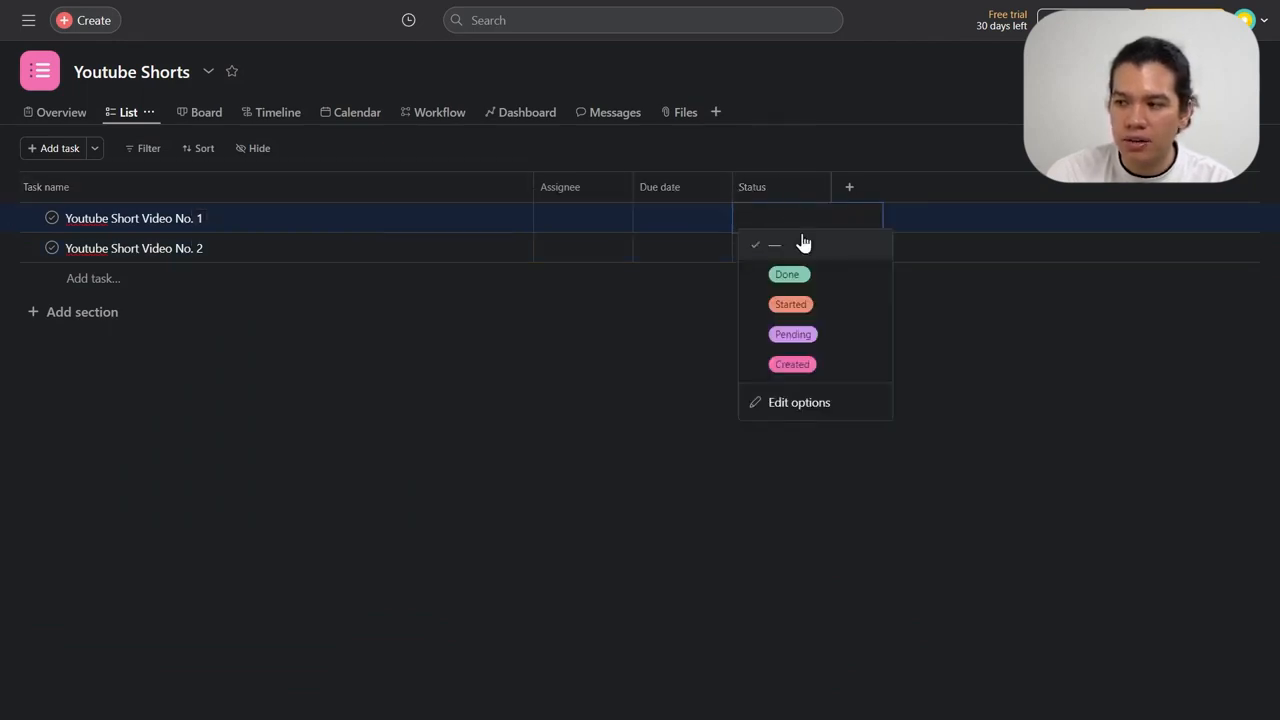
left_click(826, 362)
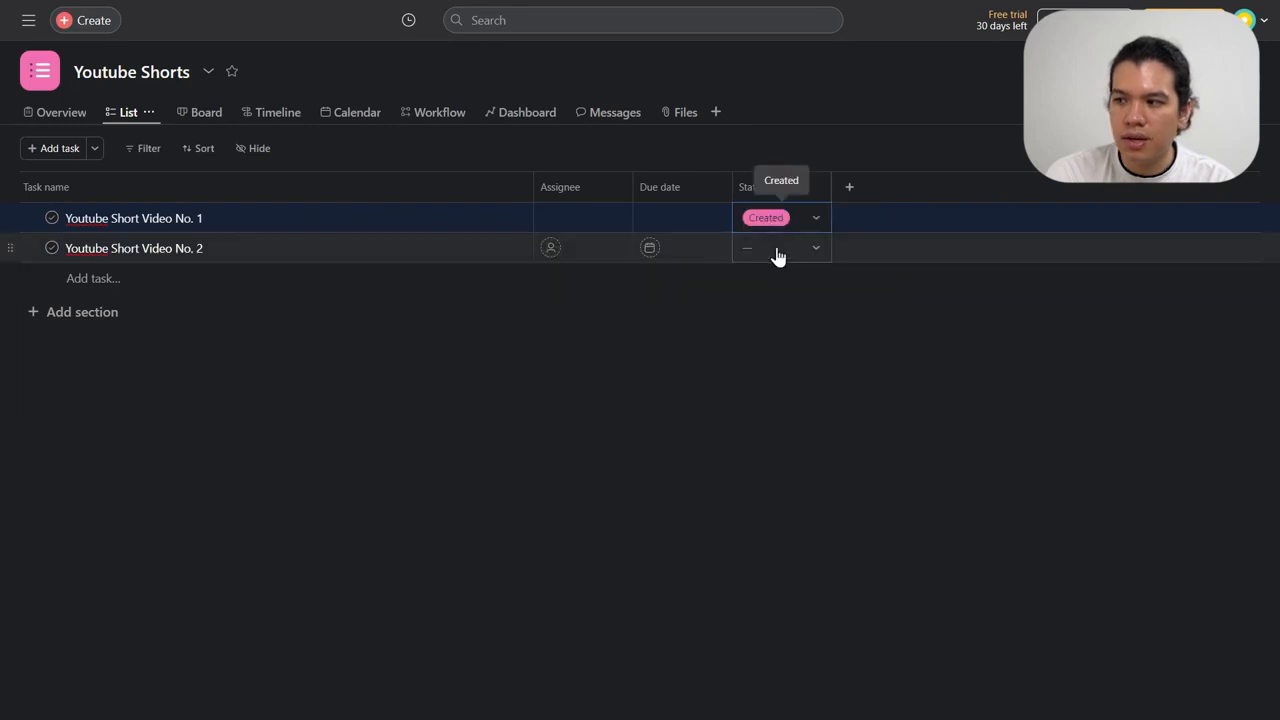
left_click(774, 252)
left_click(831, 338)
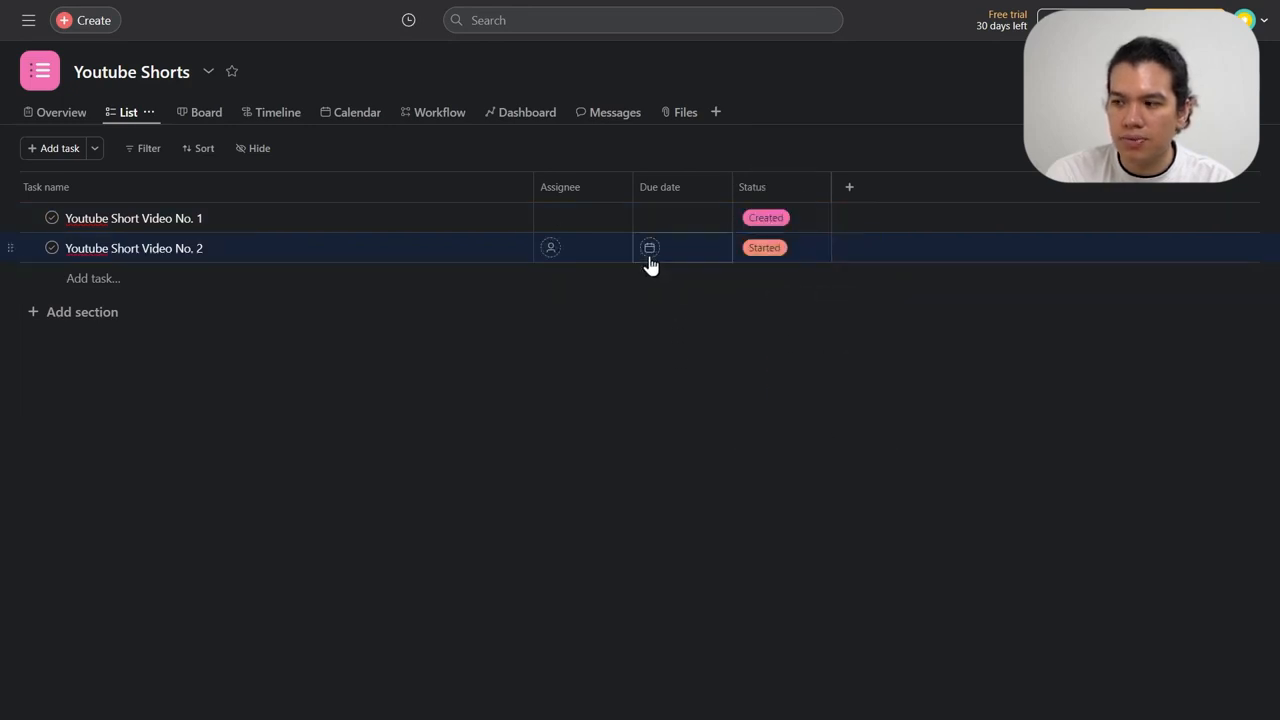
- Set the due date of Youtube Short Video No. 1 to October 17, 2023 and of No. 2 to October 18, 2023
left_click(672, 218)
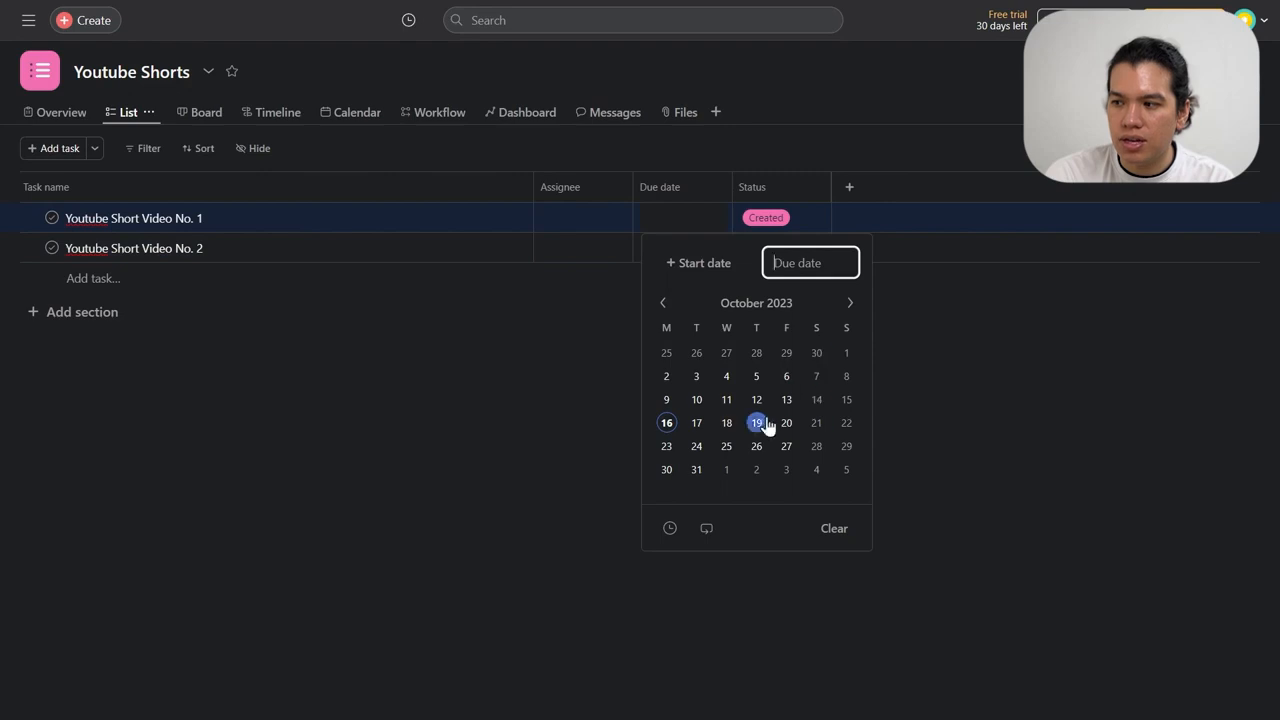
left_click(697, 423)
left_click(604, 300)
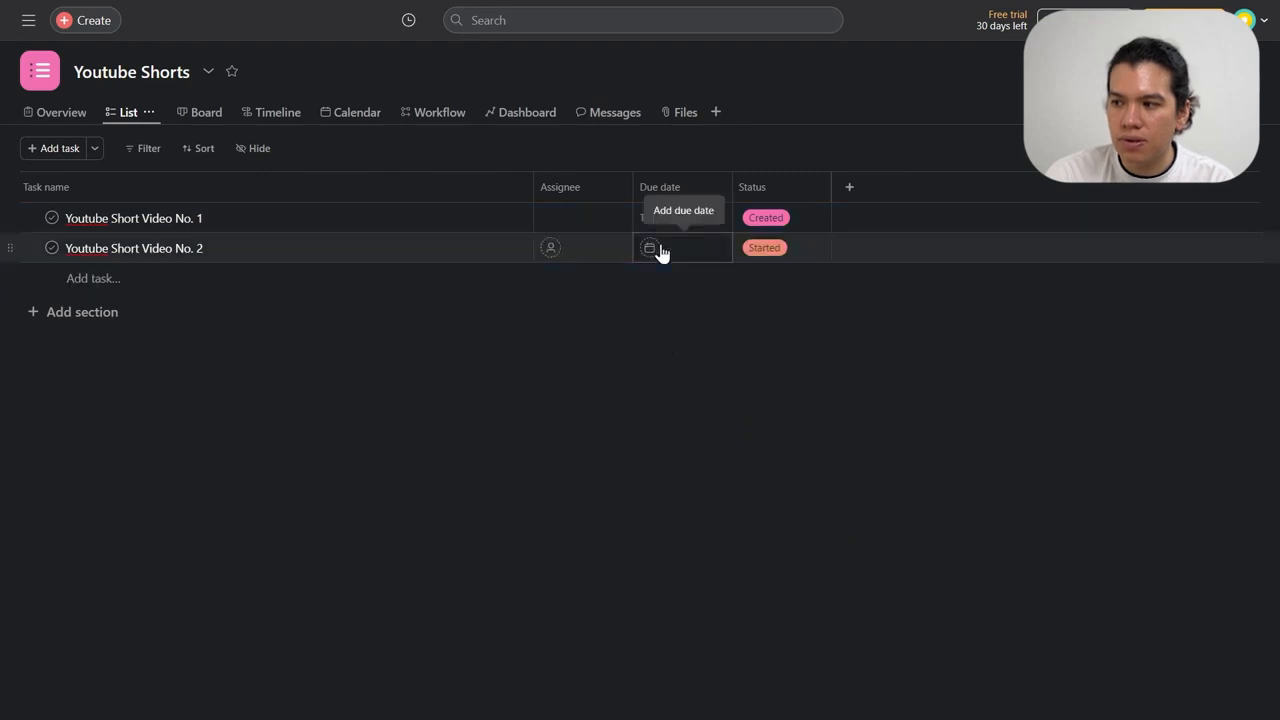
left_click(665, 249)
left_click(727, 453)
left_click(577, 371)
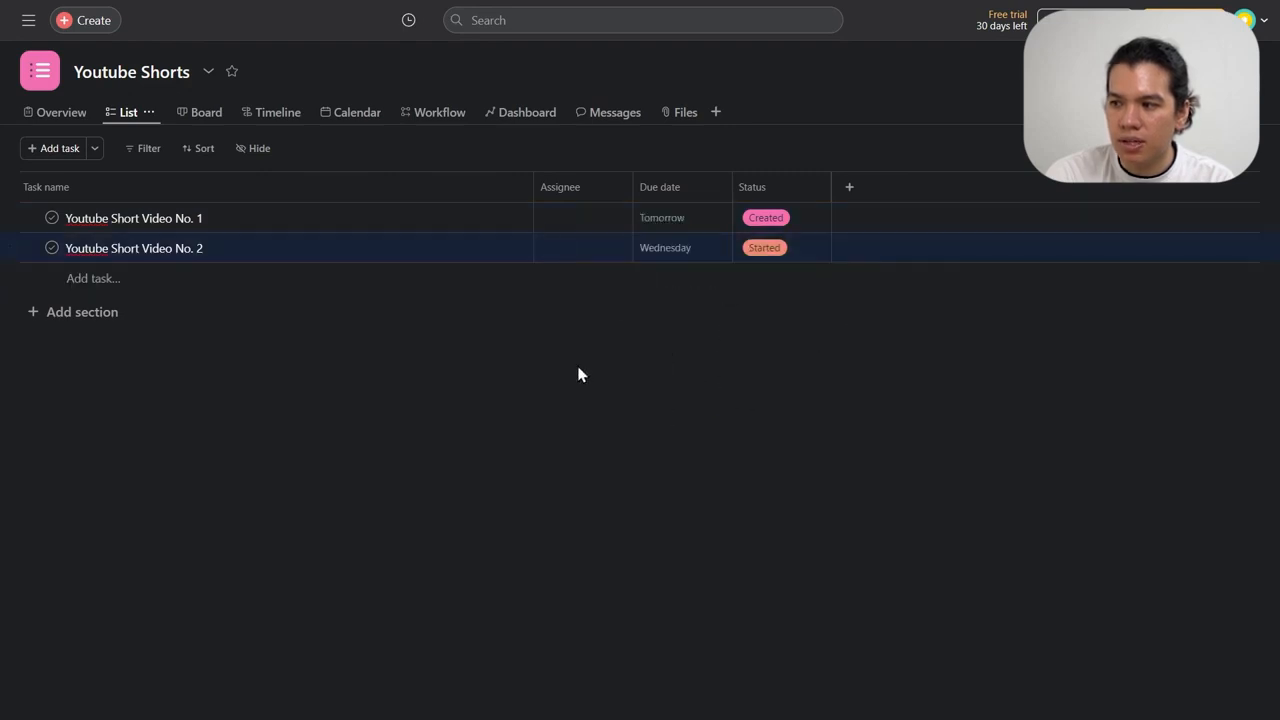
- Assign both Youtube Short Video tasks to Tech Express
left_click(549, 230)
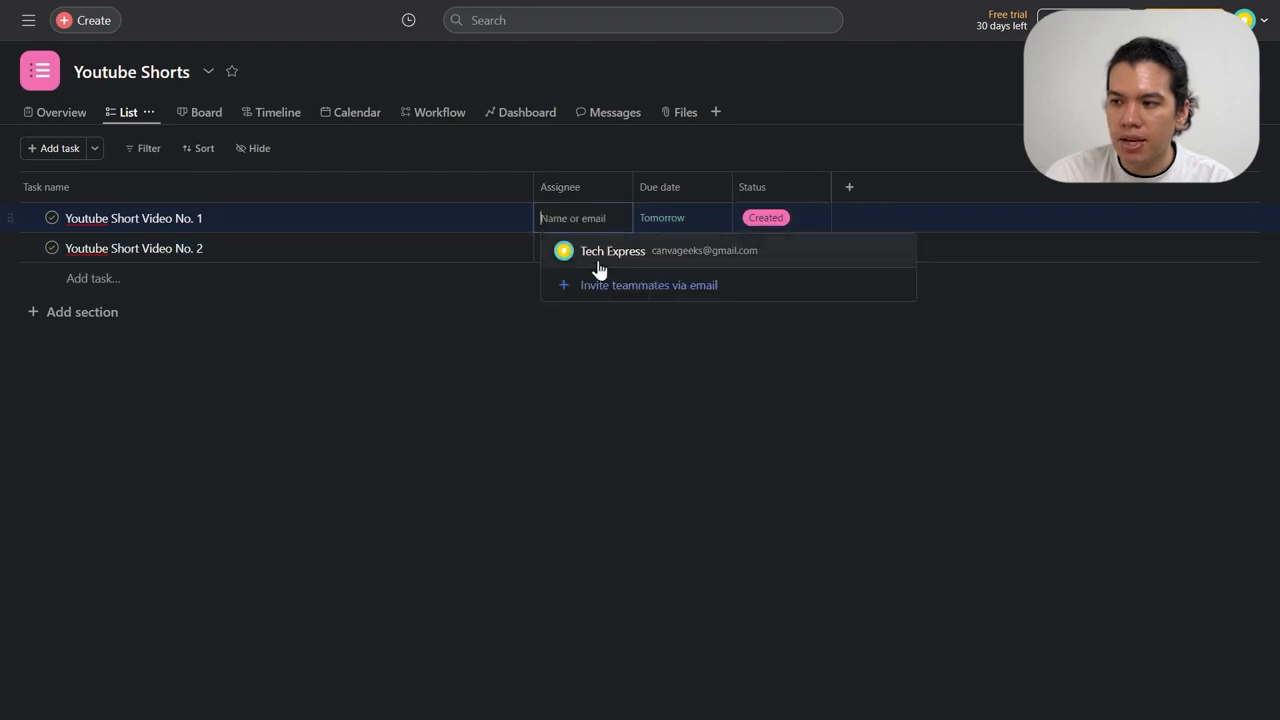
left_click(628, 255)
left_click(551, 255)
left_click(596, 282)
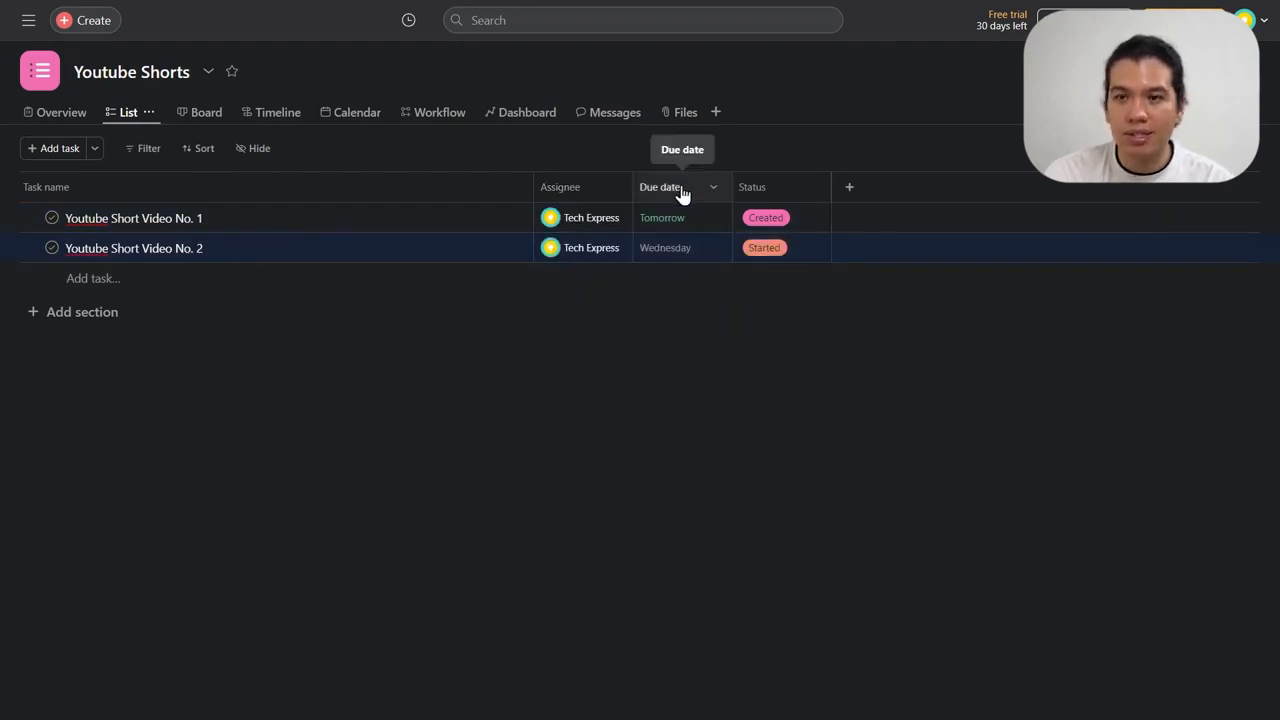
- Open the details of Youtube Short Video No. 1 and look at its dependency options and description field
left_click(330, 213)
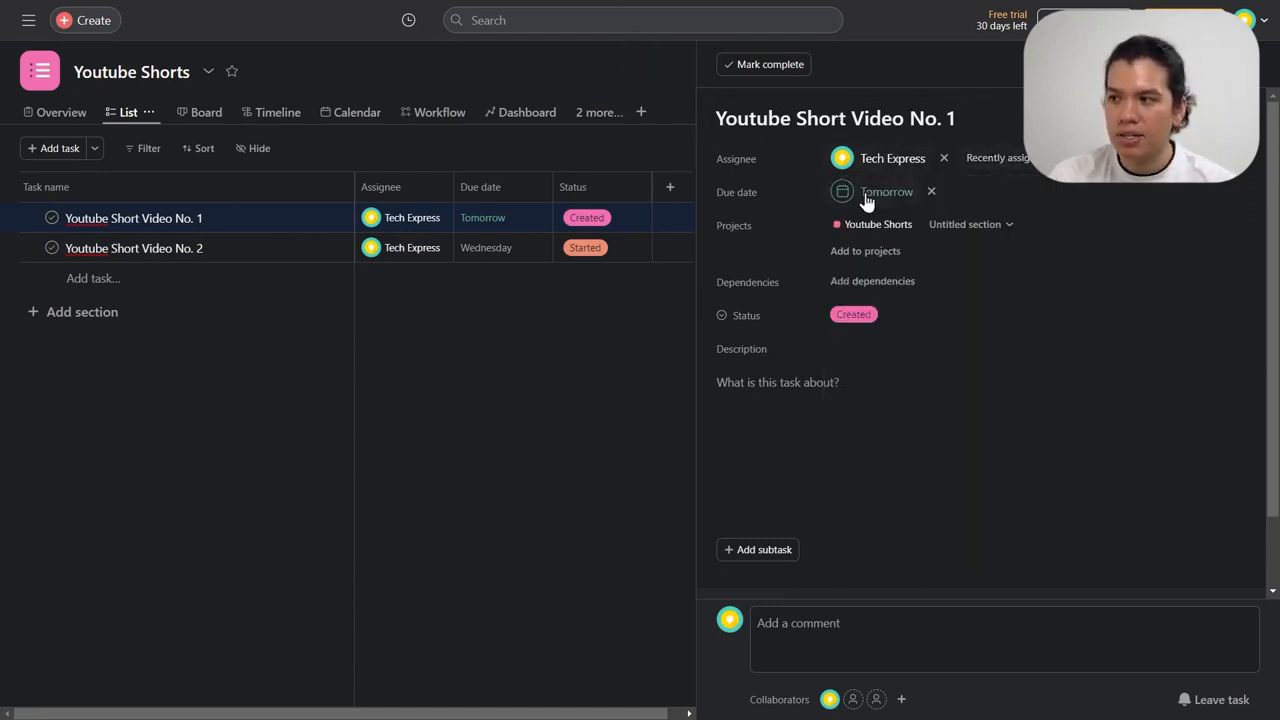
left_click(845, 284)
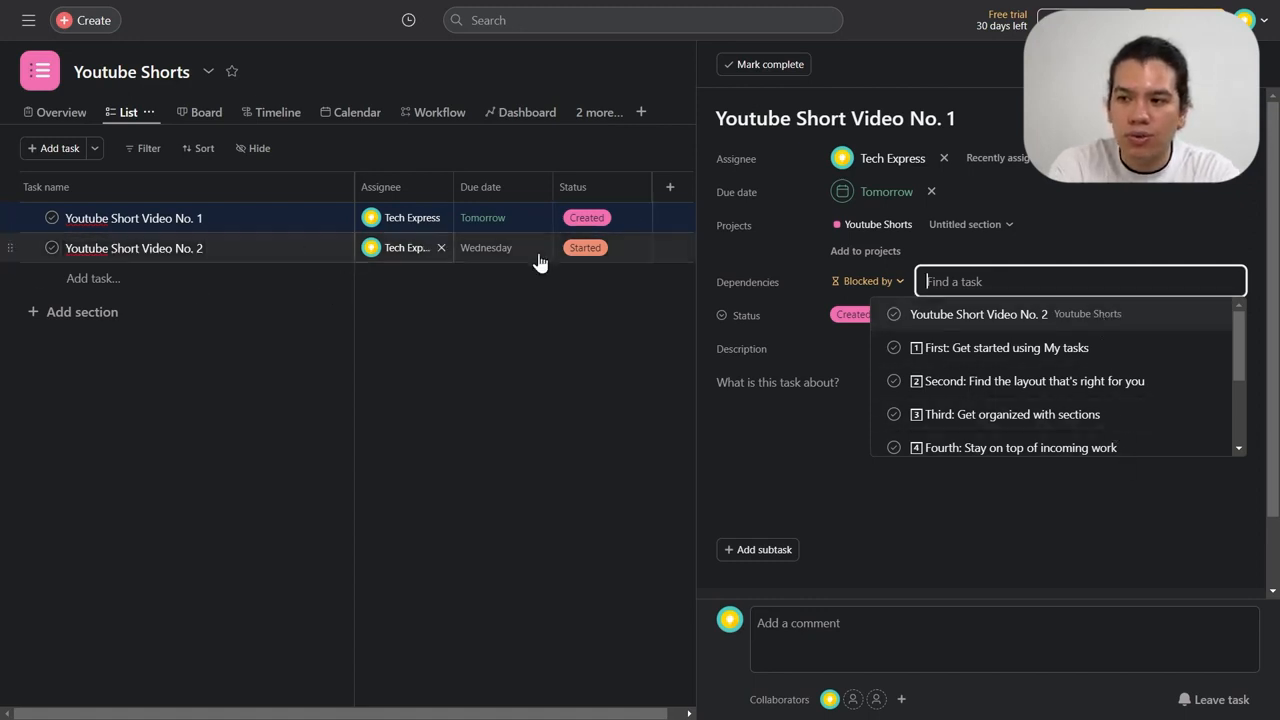
left_click(857, 500)
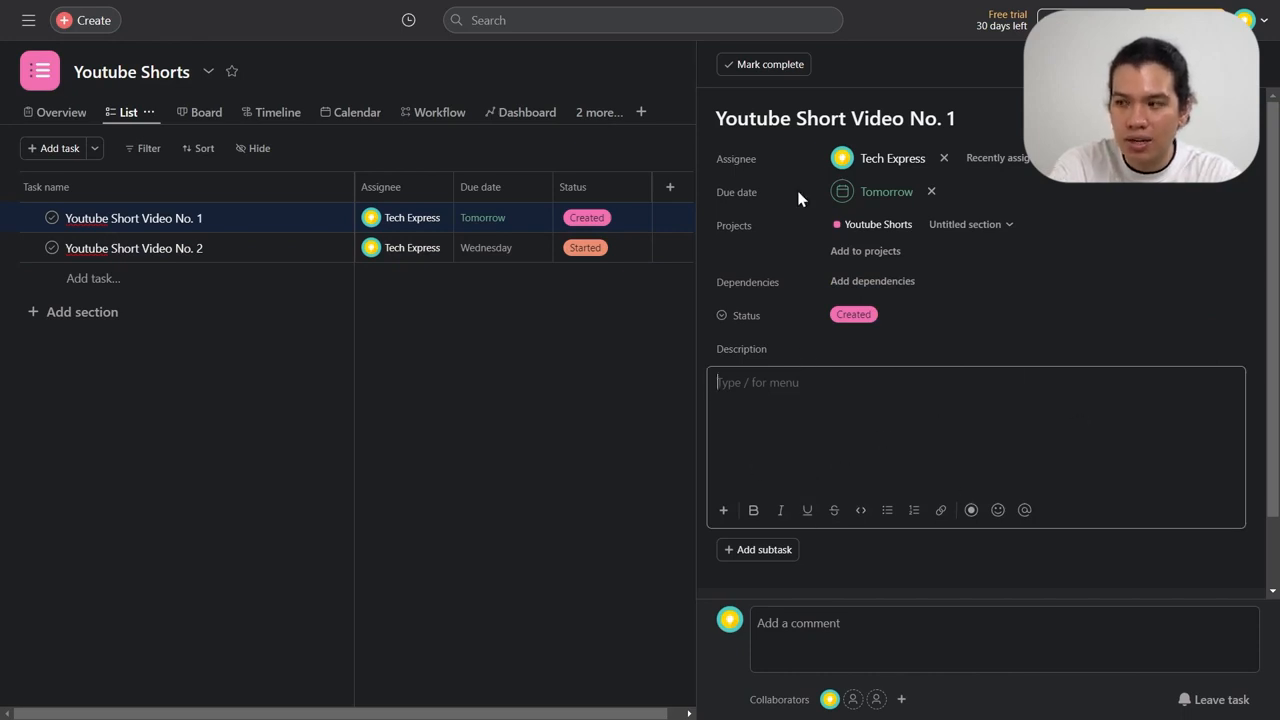
- Add the subtasks "Create a scrypt idea" and "Record the video" to Youtube Short Video No. 1
left_click(781, 552)
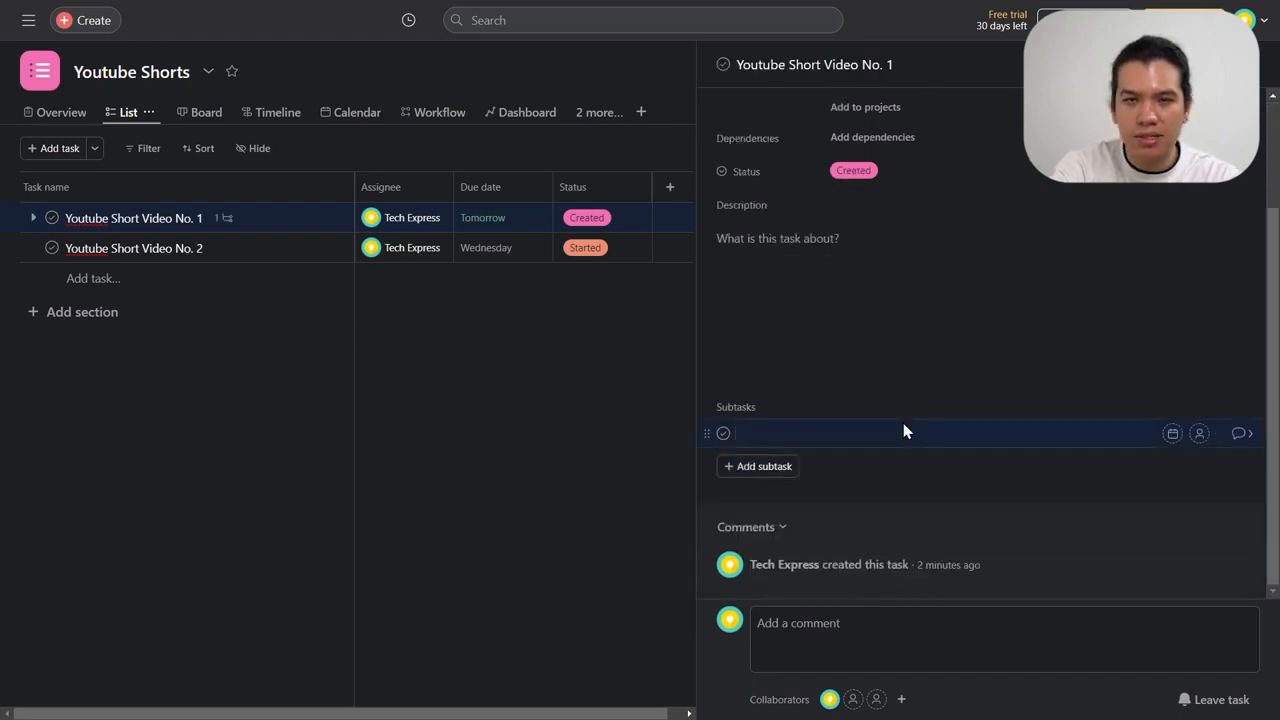
type("Create ")
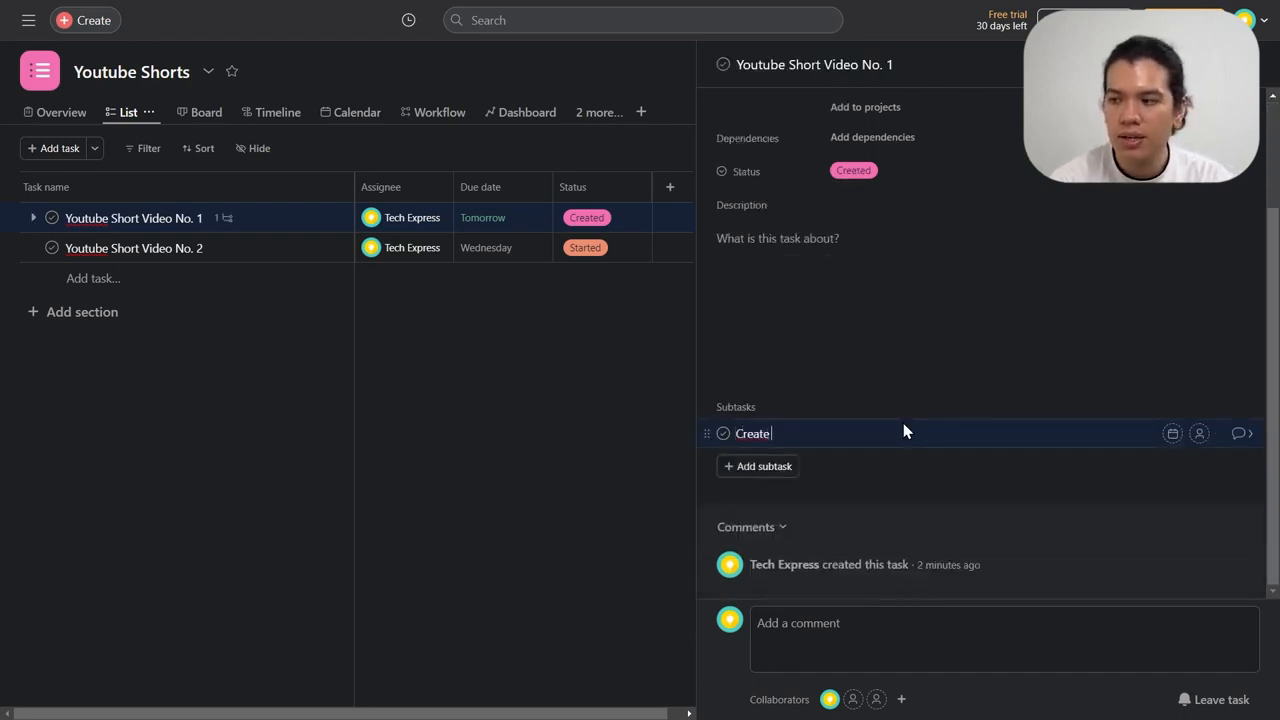
type("a scrypt idea")
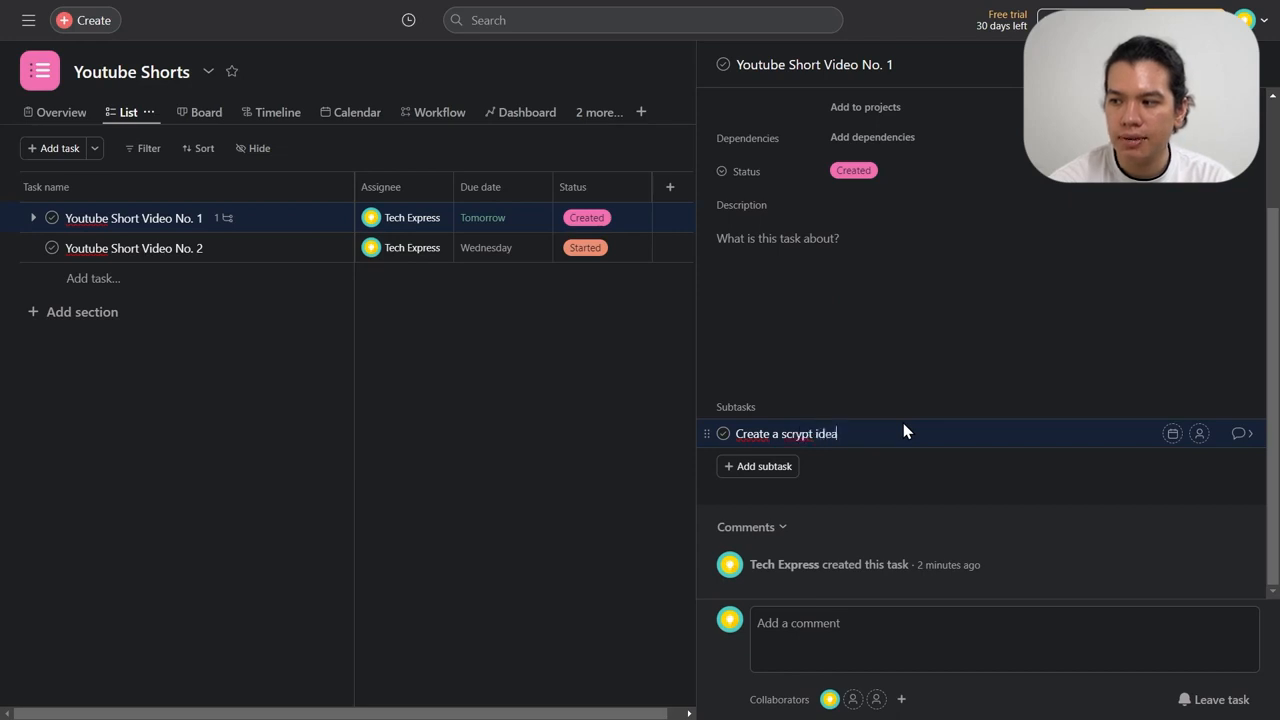
key("Return")
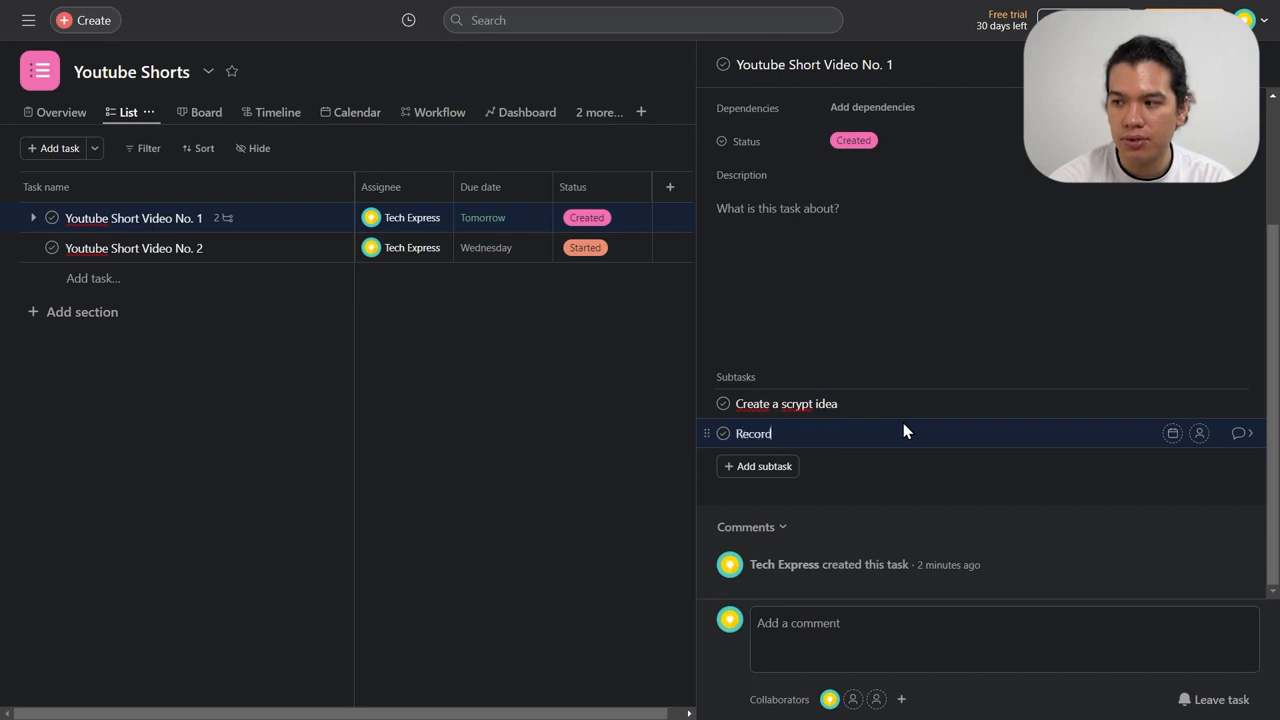
type("Record the video")
key("Return")
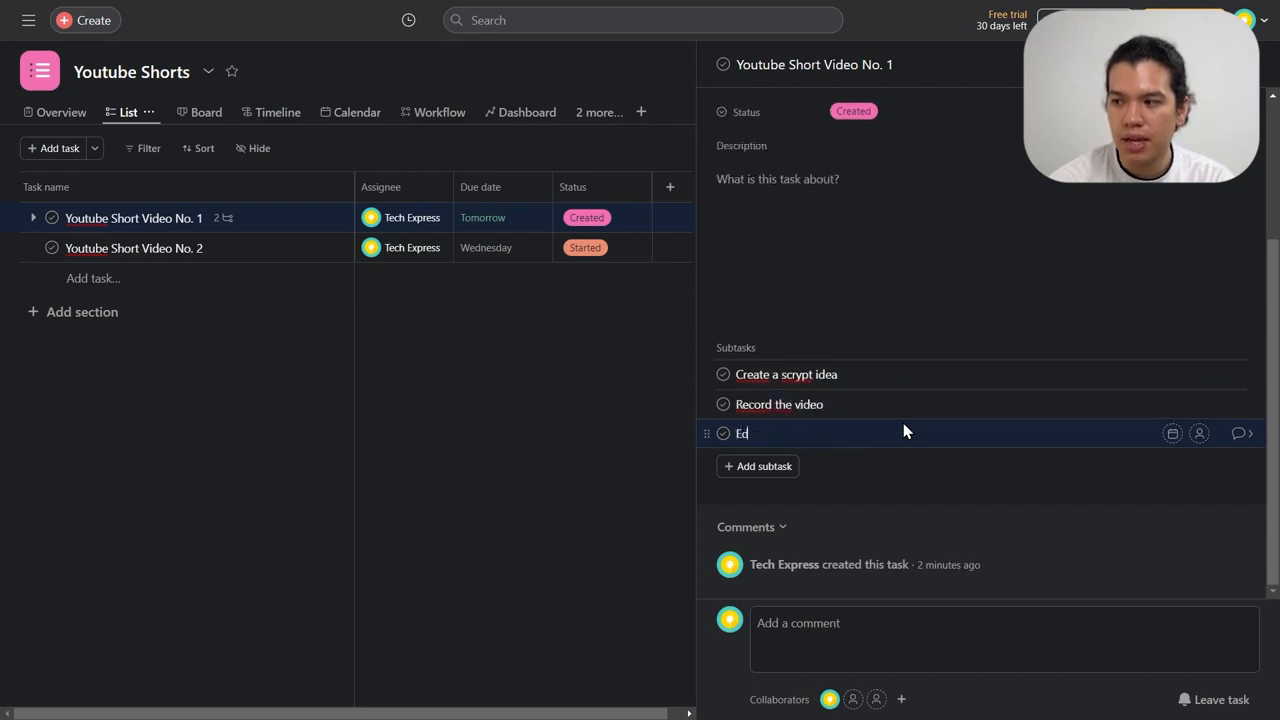
- Add three more subtasks to the same task: "Edit my video", "Saved it and scheduled it" and "Publishing and Marketing"
type("Edit my video")
key("Return")
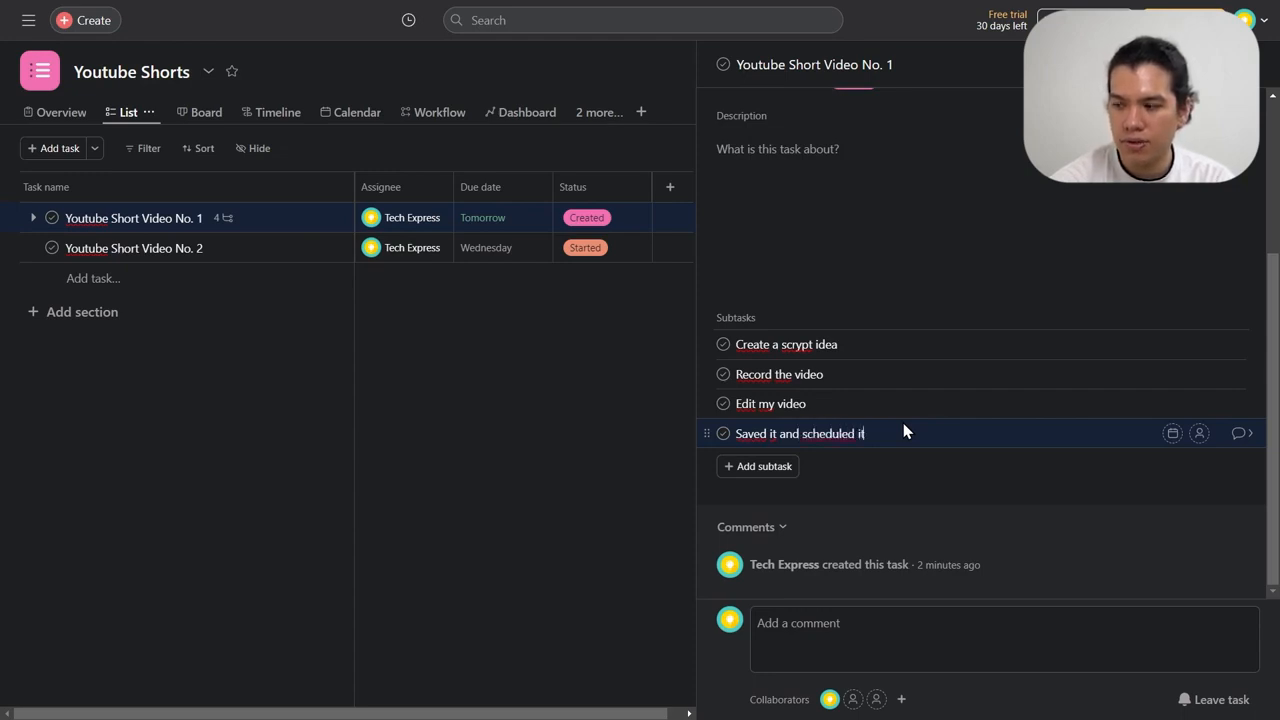
key("Return")
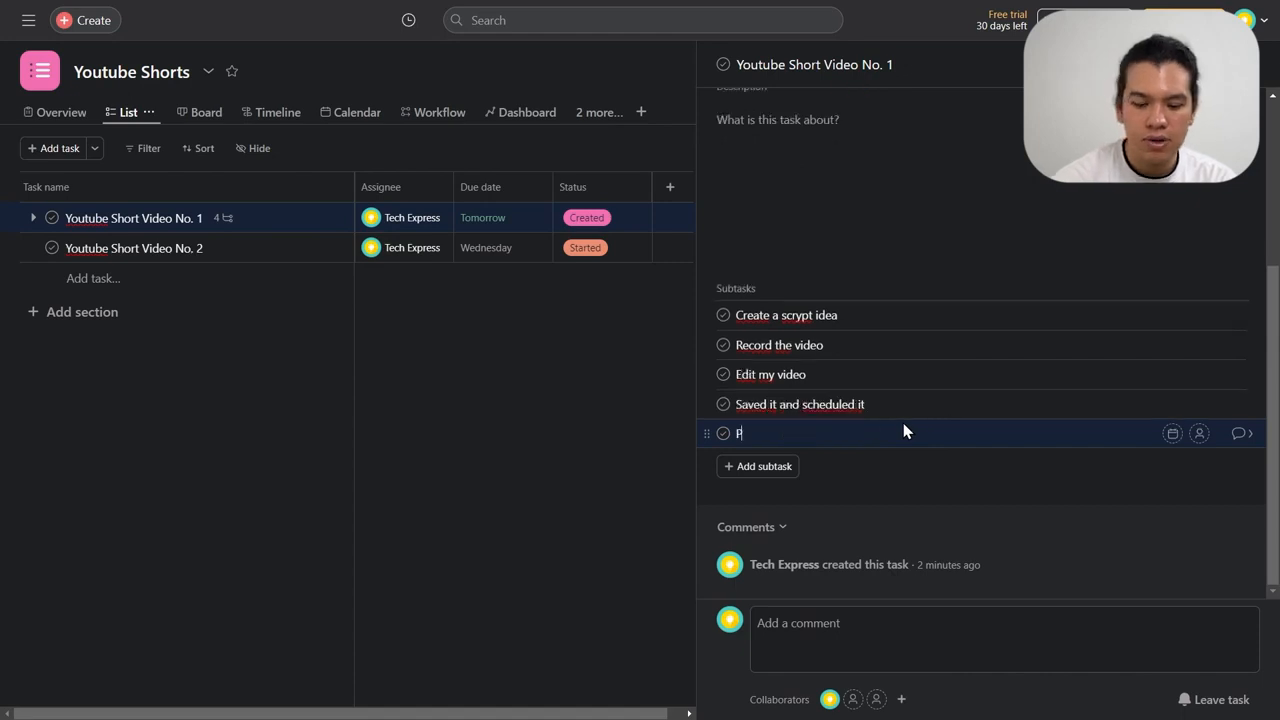
type("Publishing and Marketing")
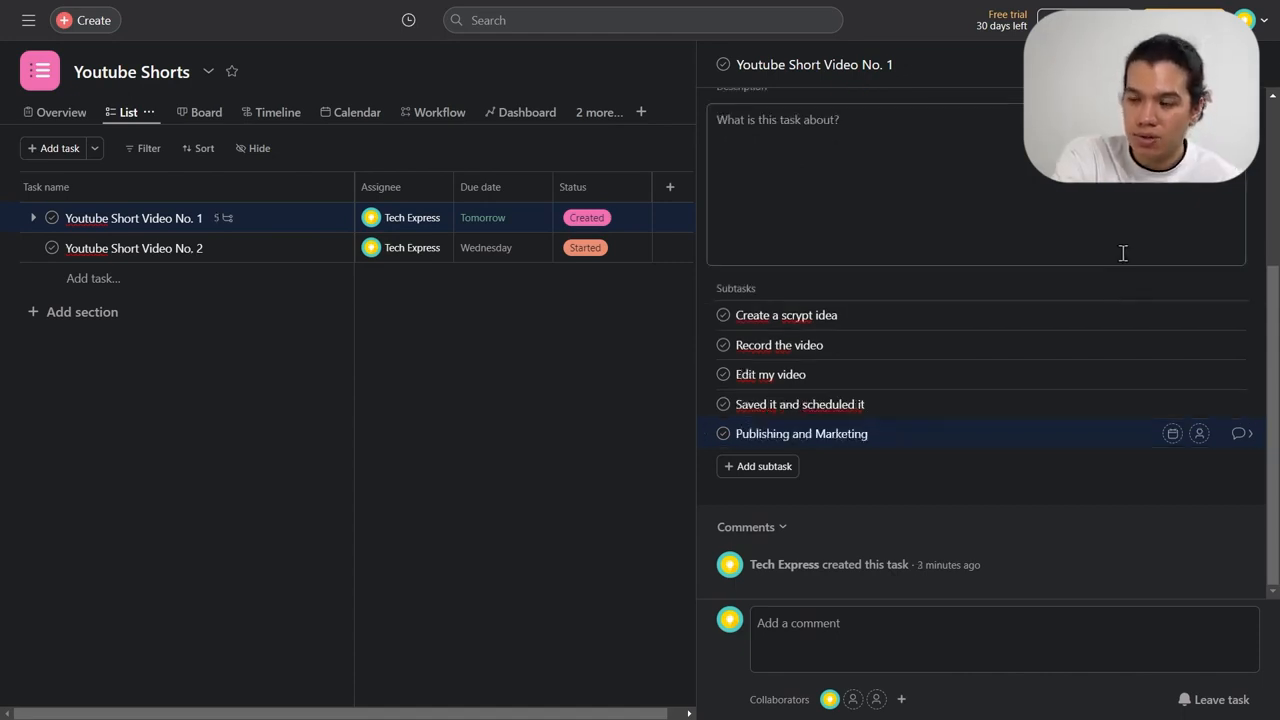
- Set the due date of the "Create a scrypt idea" subtask to October 16, 2023 and assign it to Tech Express
left_click(997, 325)
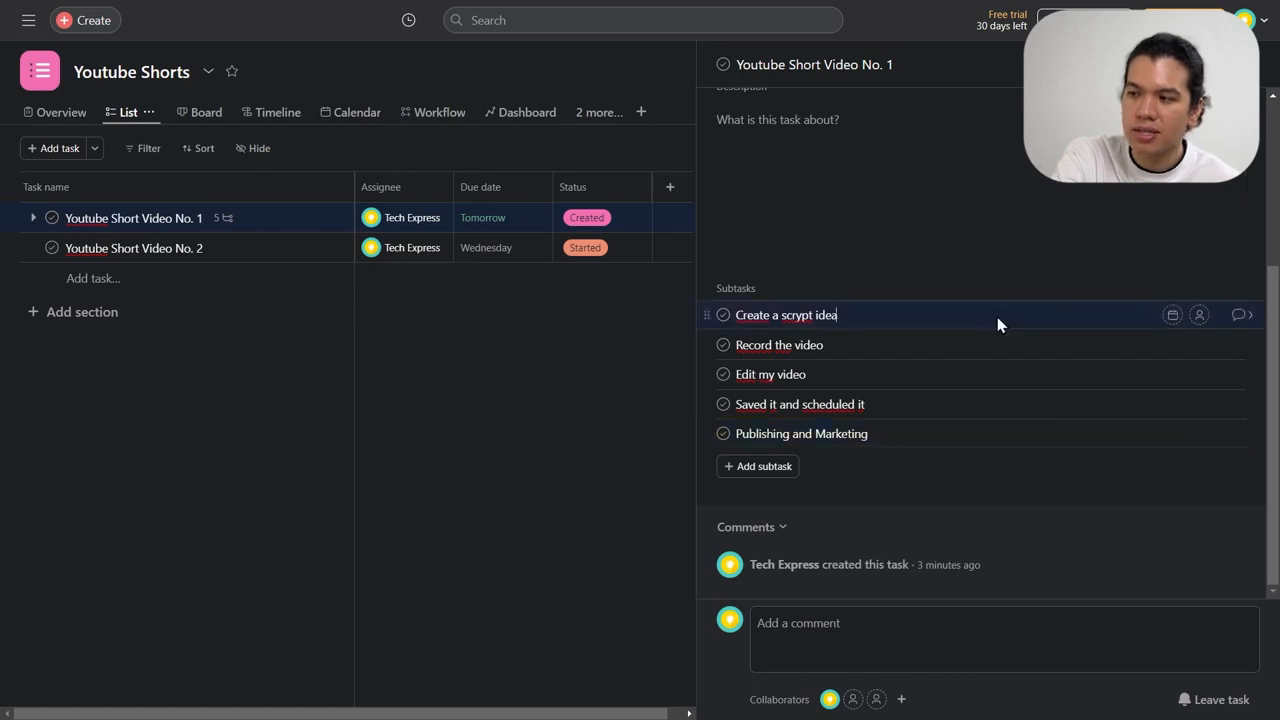
left_click(941, 249)
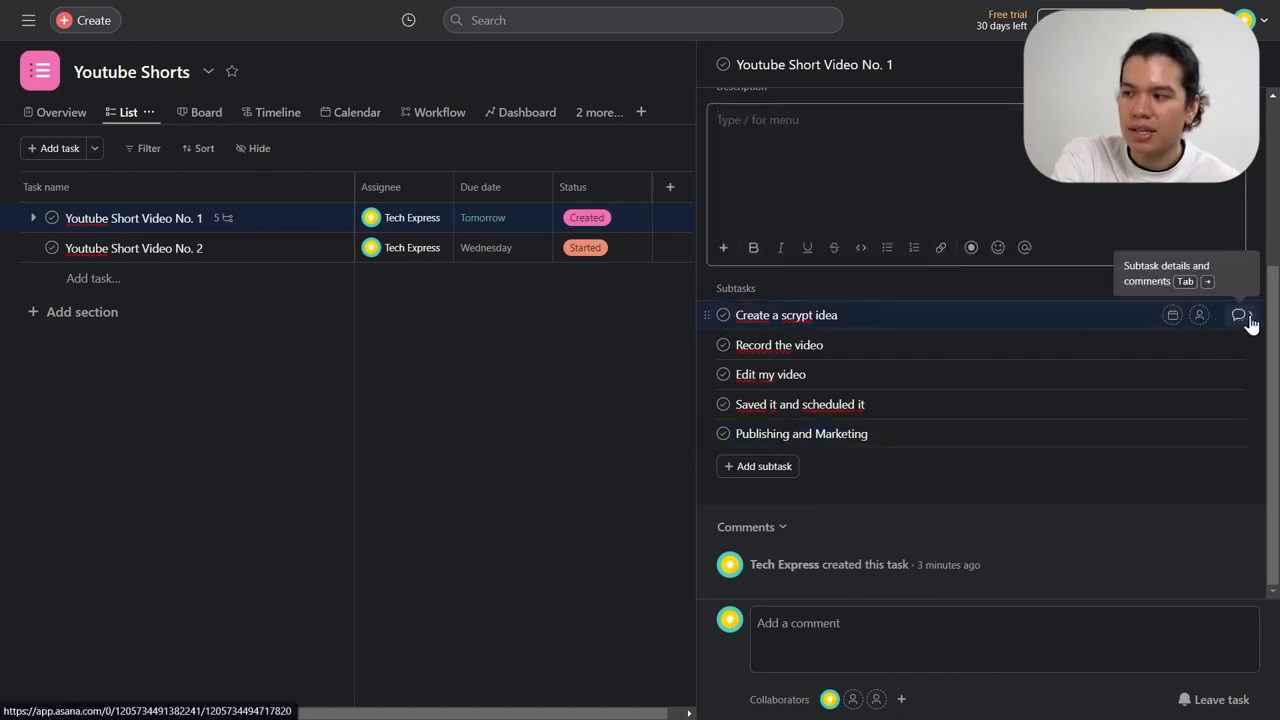
left_click(705, 313)
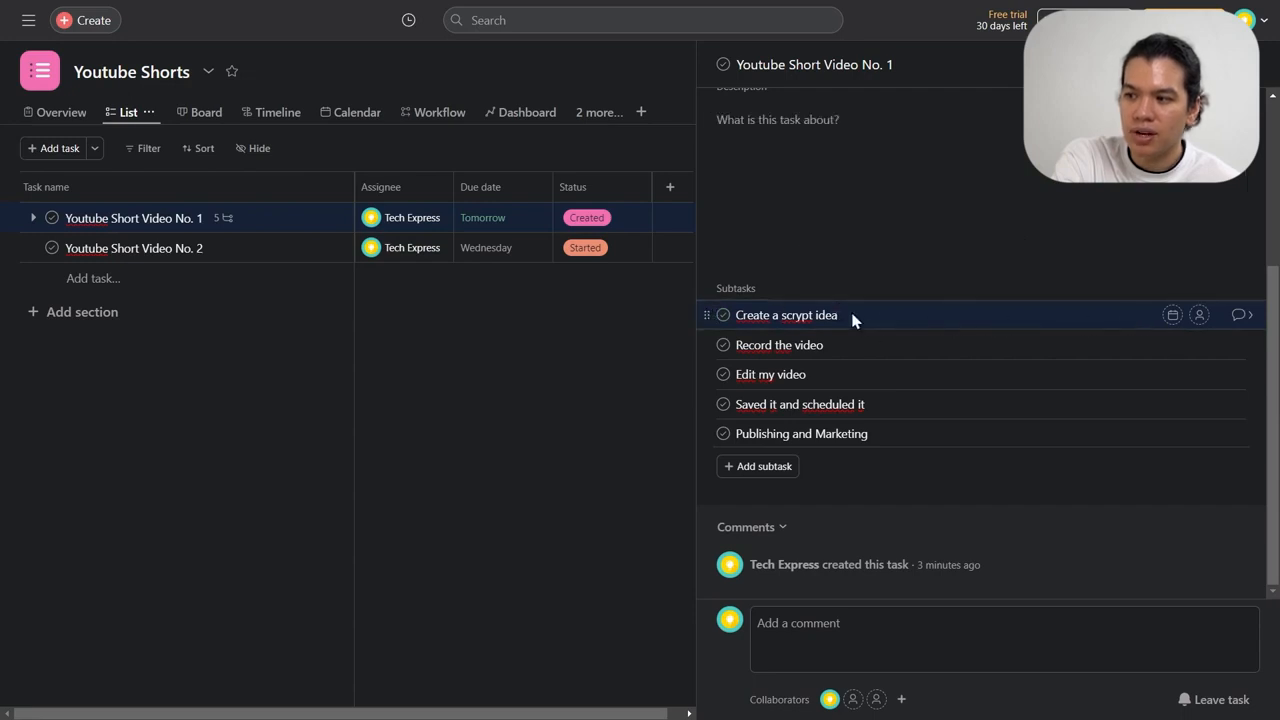
left_click(1172, 315)
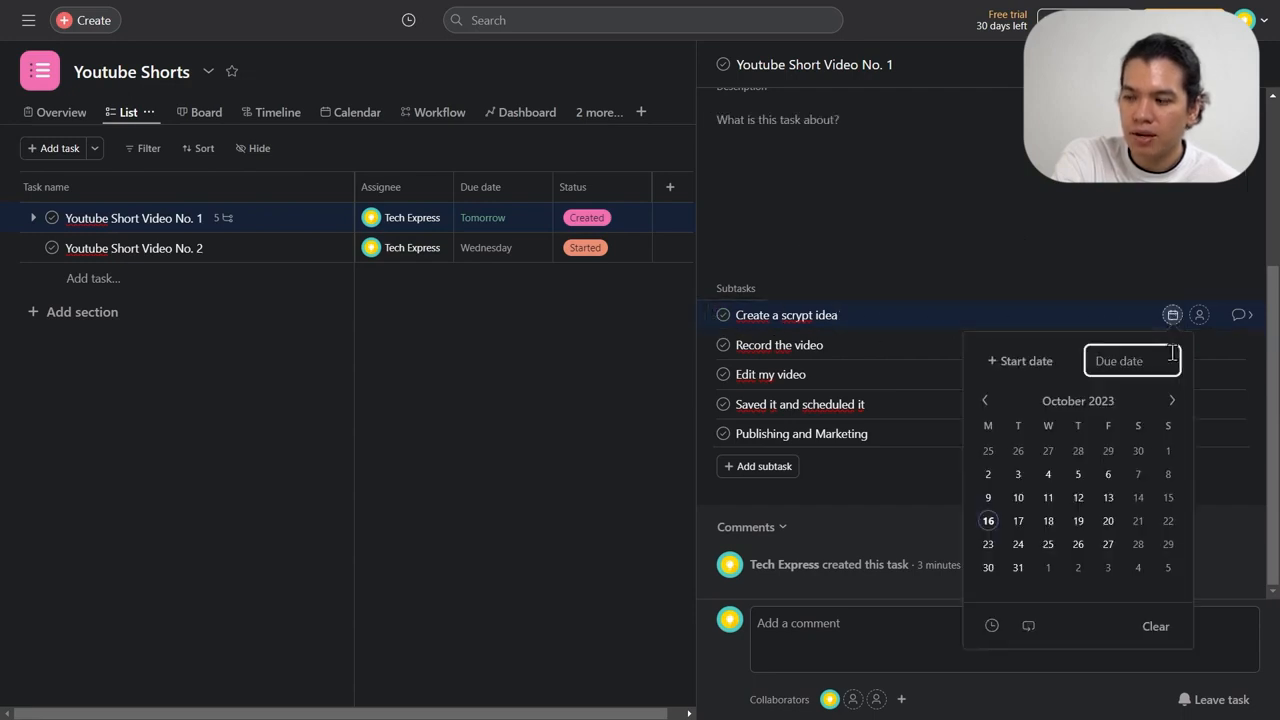
left_click(988, 521)
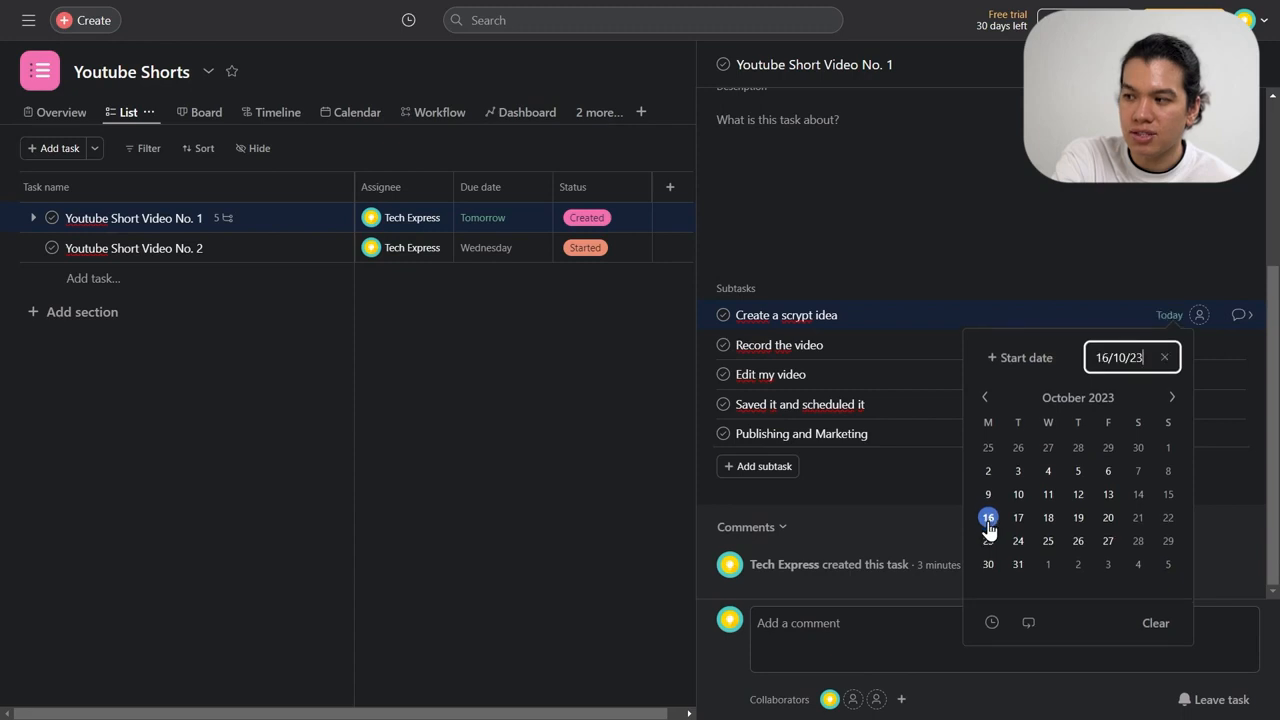
left_click(1210, 318)
left_click(1199, 315)
left_click(1027, 411)
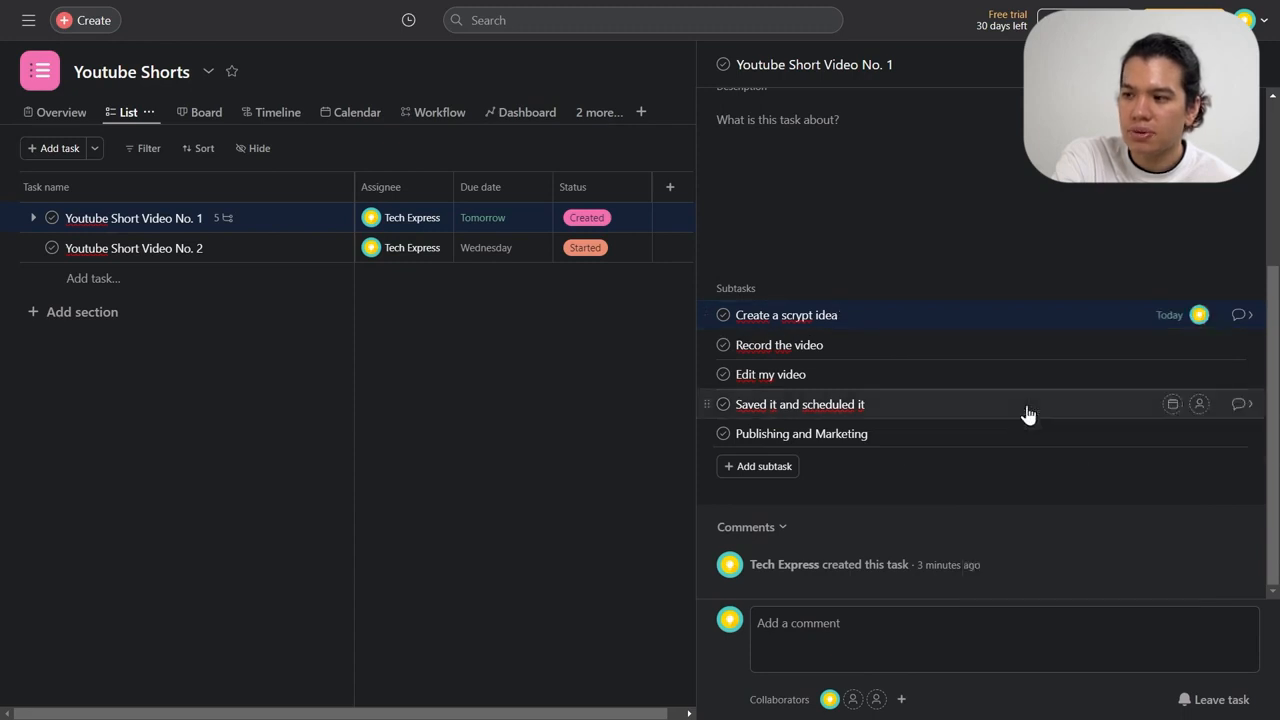
- Set the due date of the "Record the video" subtask to October 16, 2023 and open its details
left_click(812, 345)
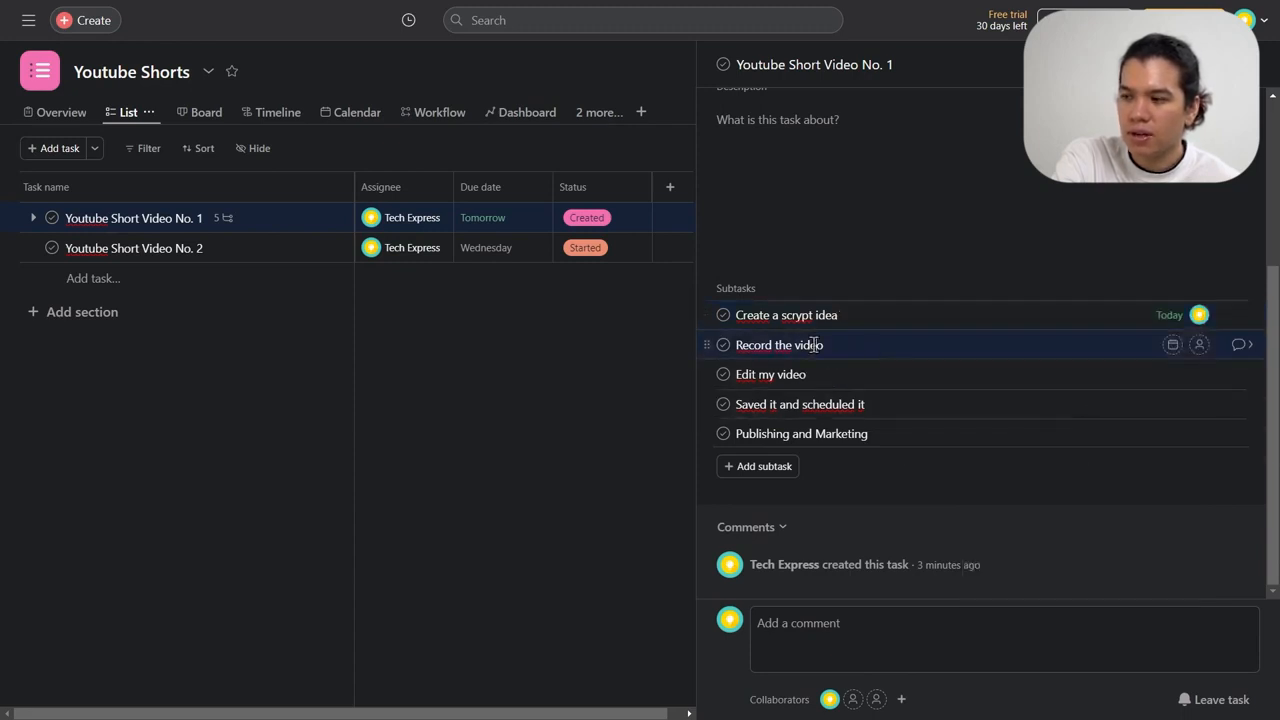
left_click(1173, 345)
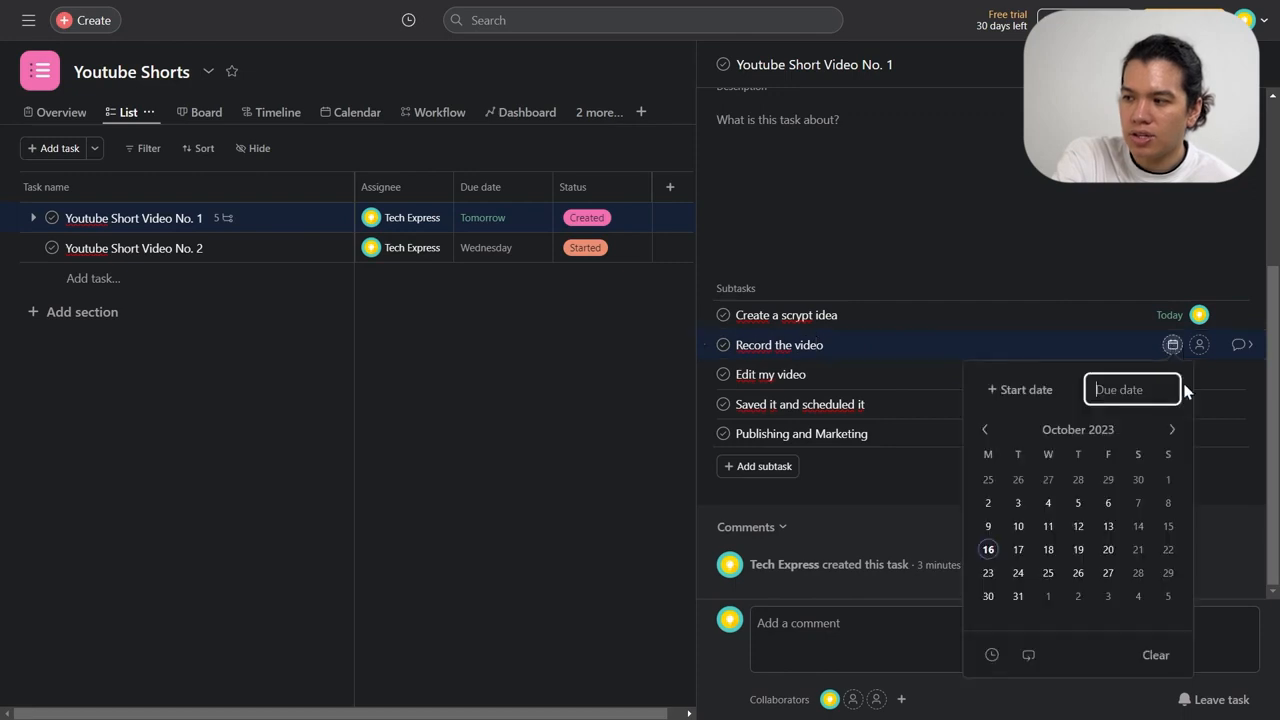
left_click(988, 545)
left_click(1243, 344)
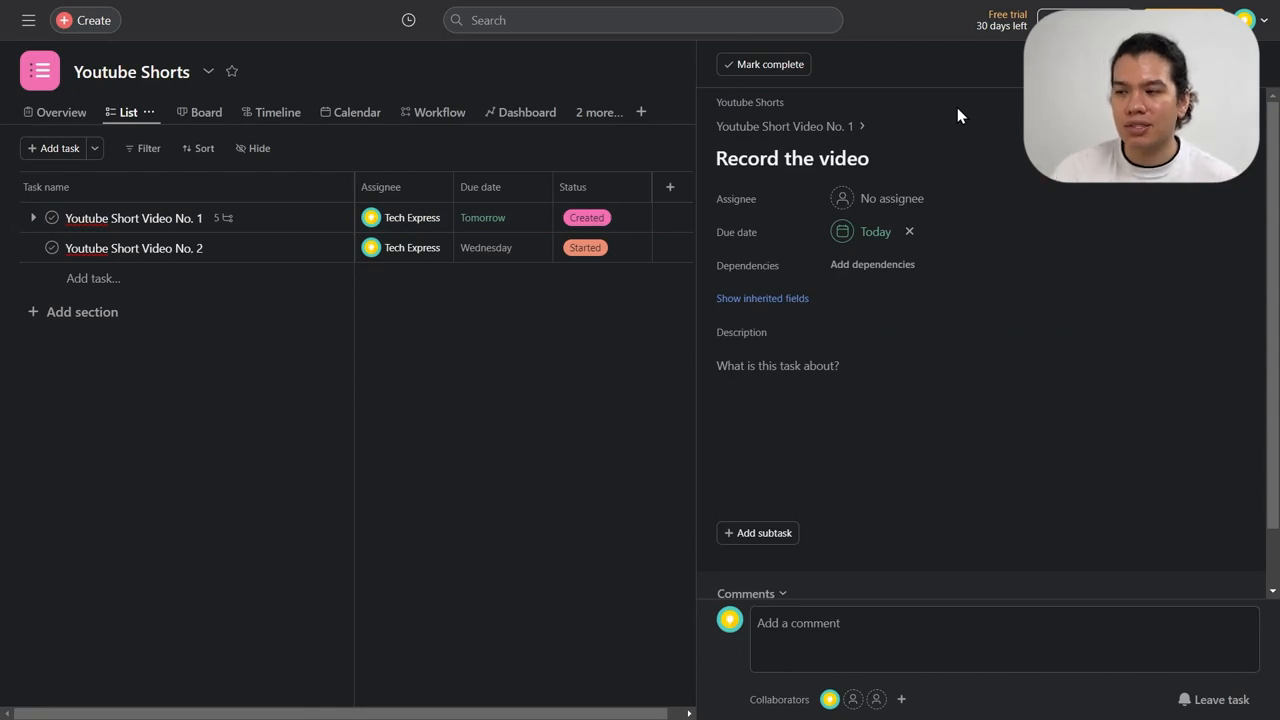
- Start the description of the "Record the video" subtask with the heading line "INSTRUCTIONS"
left_click(849, 388)
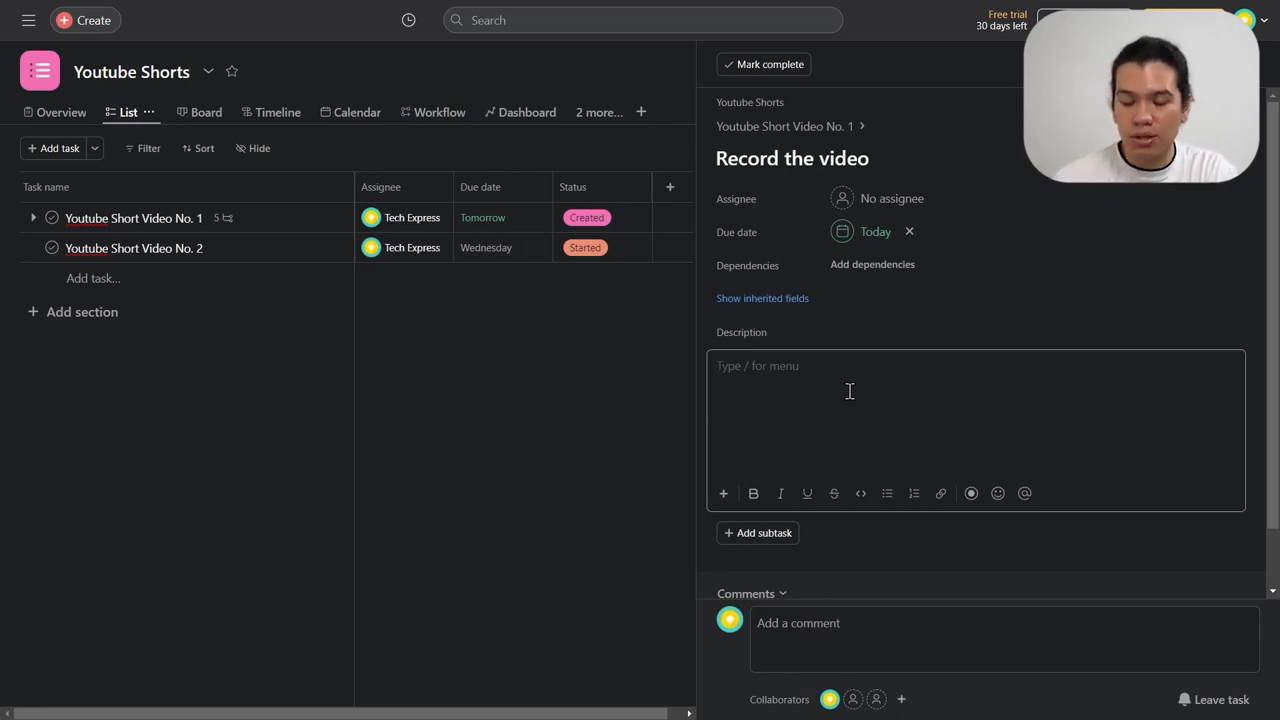
type("INS")
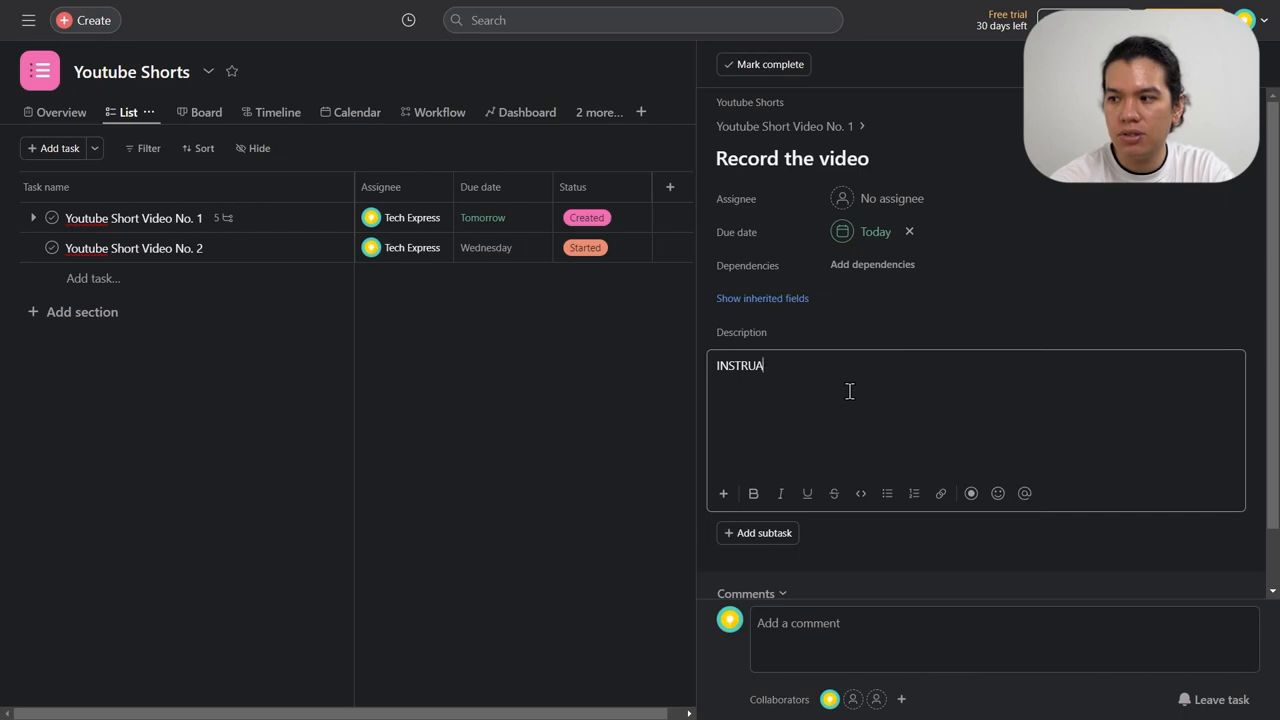
type("TRUCTIONES")
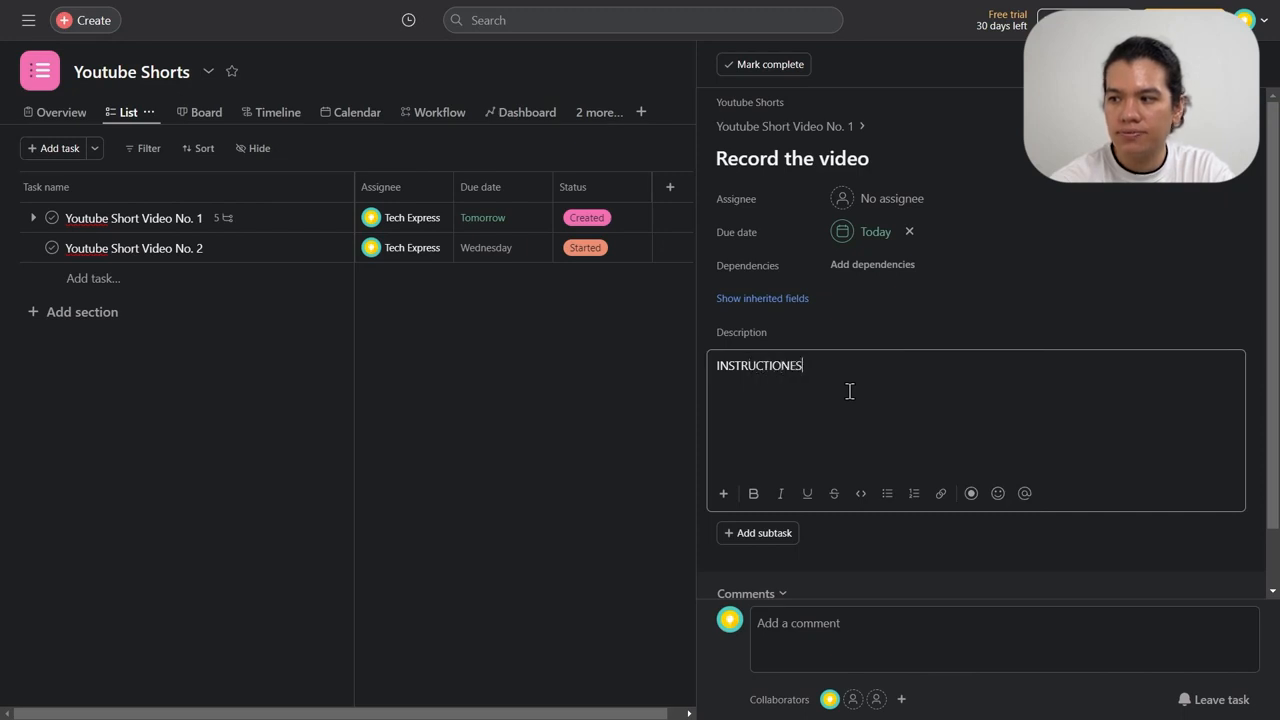
type("S")
key("Return")
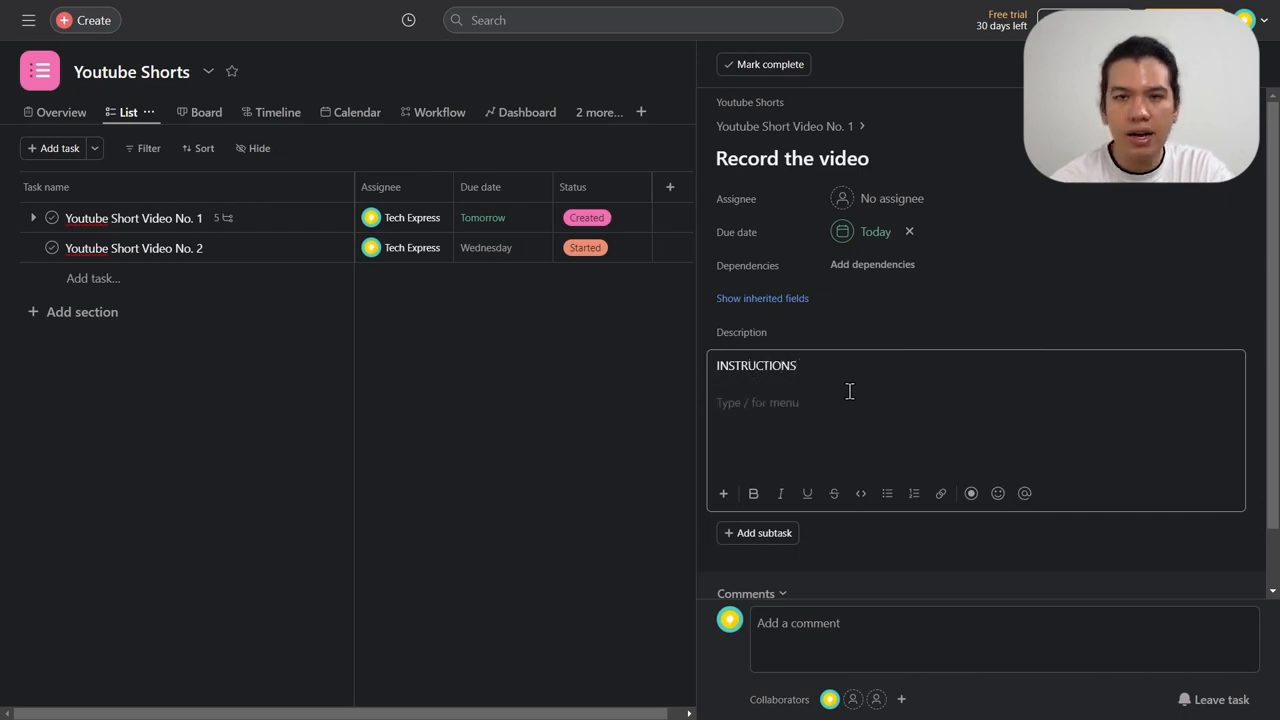
- List three numbered instructions: "please record yourself in a white background", "use the scrypt down below" and "try to make the video length from 10-30 seconds."
type("1.")
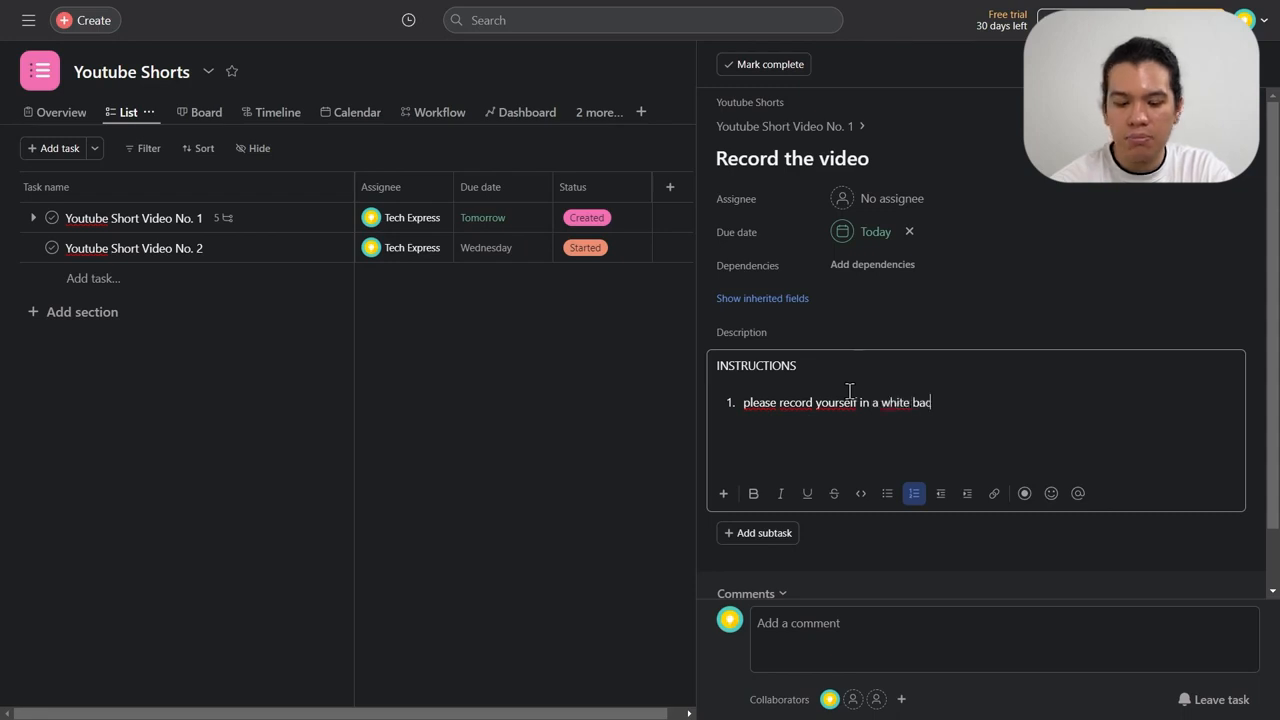
type("ound")
key("Return")
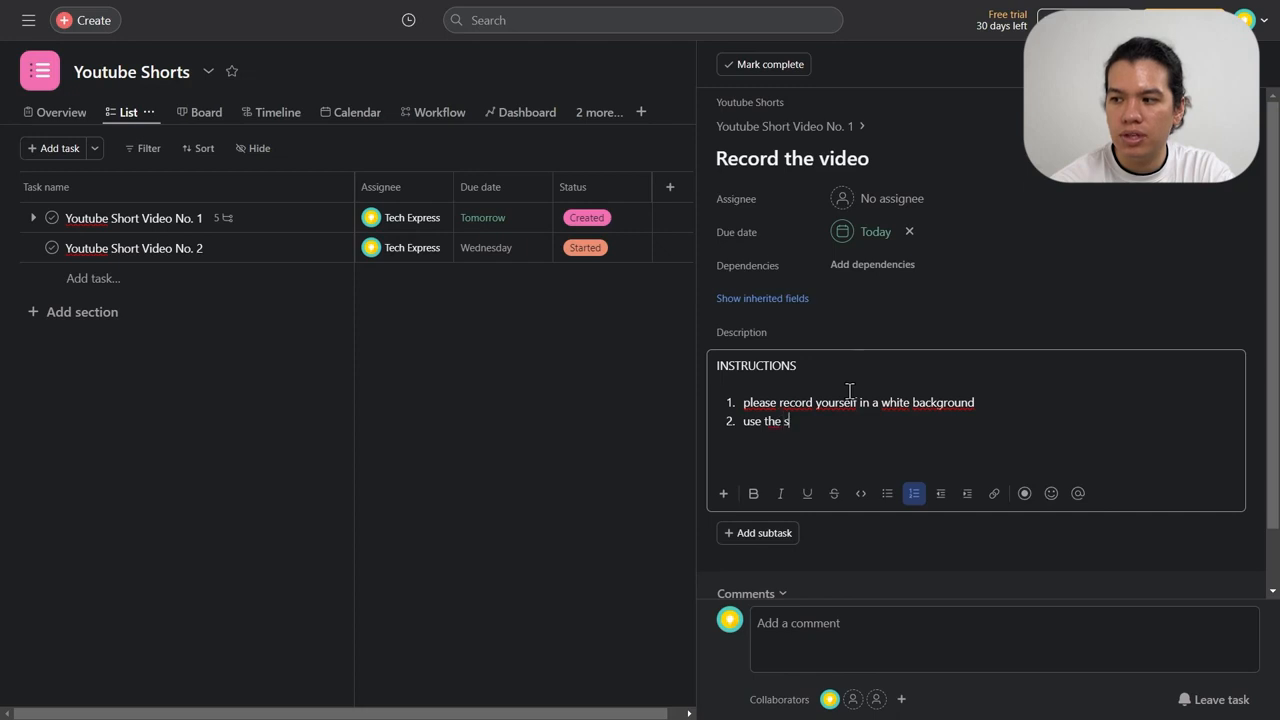
type("use the scrypt down below")
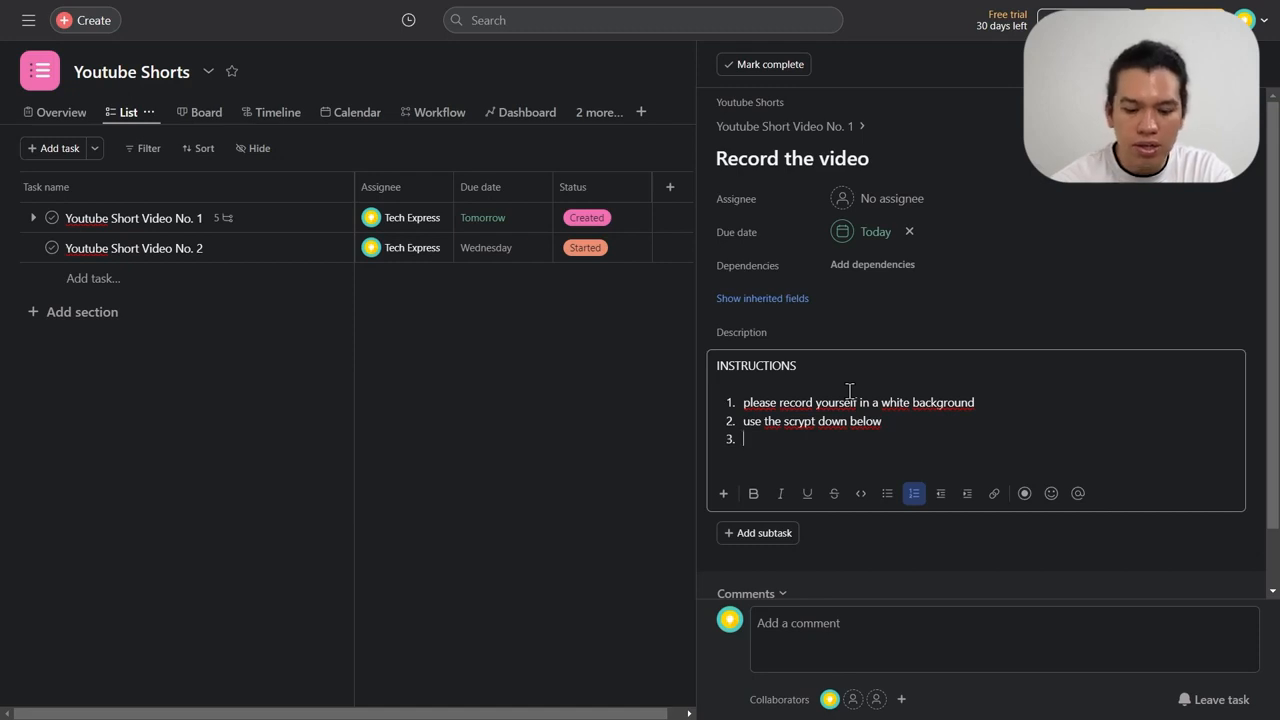
type("ake th")
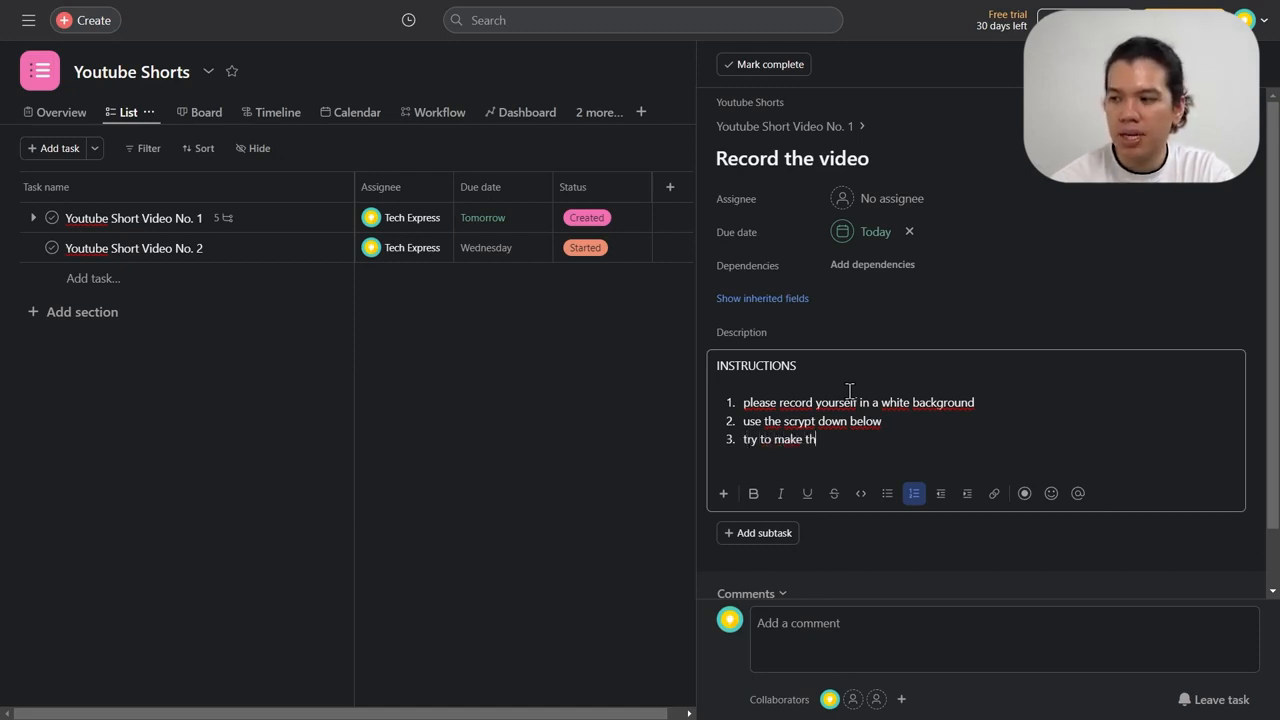
type("e video length from 10")
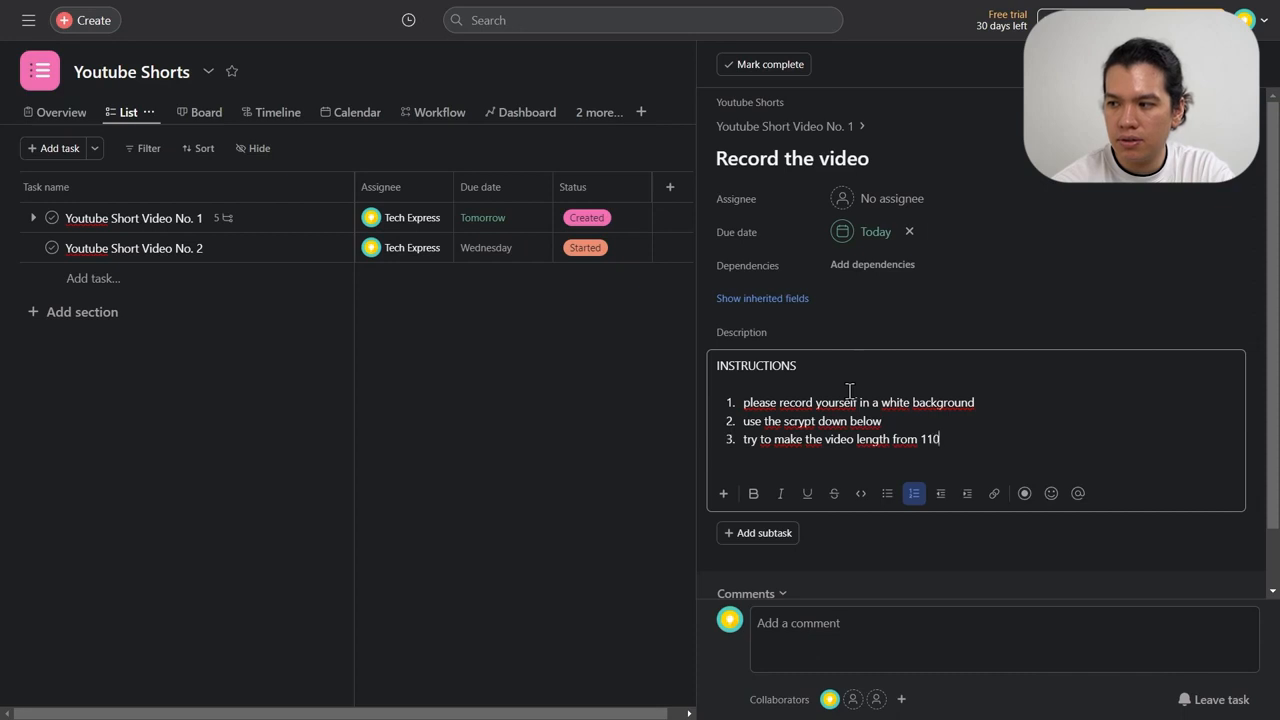
type("se")
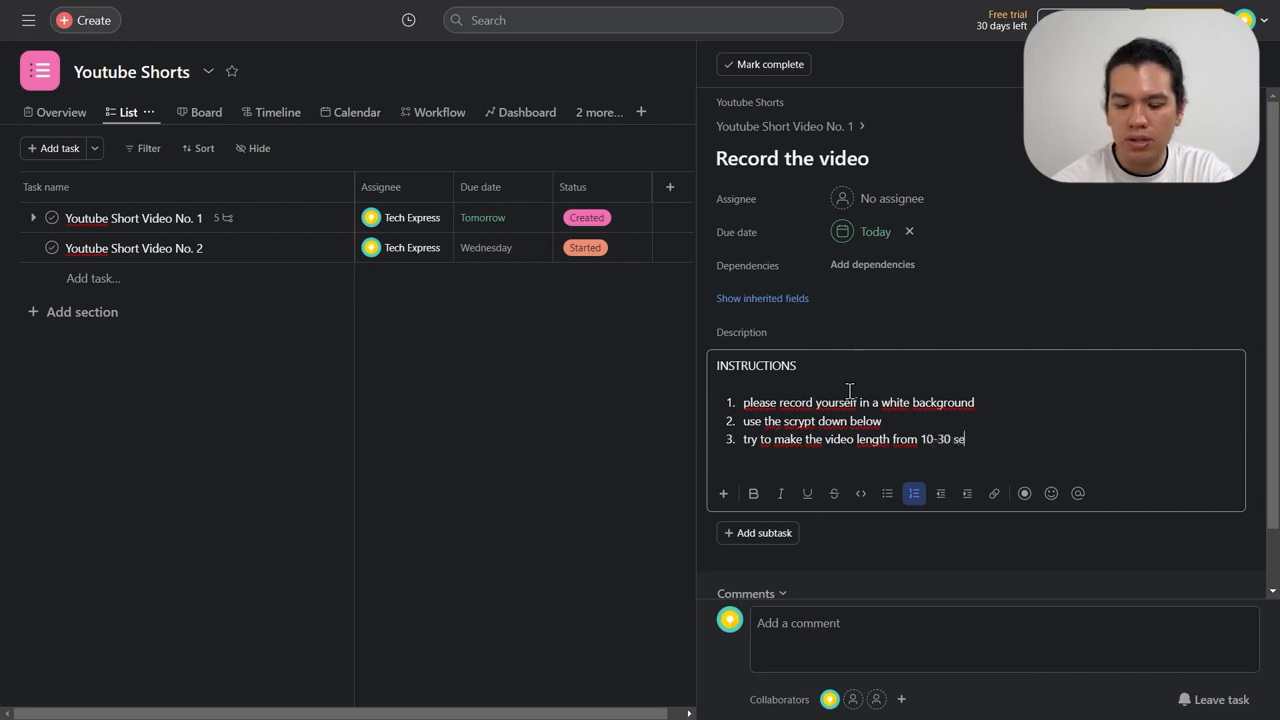
type("conds.")
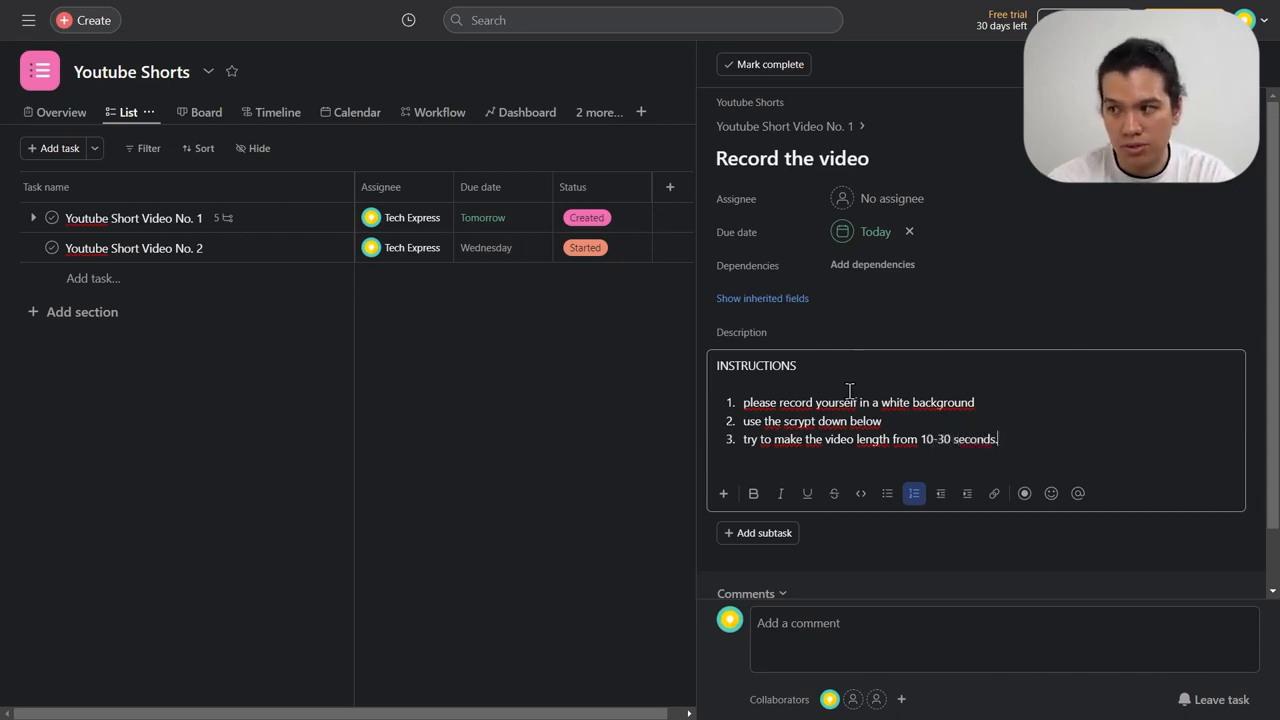
key("Home")
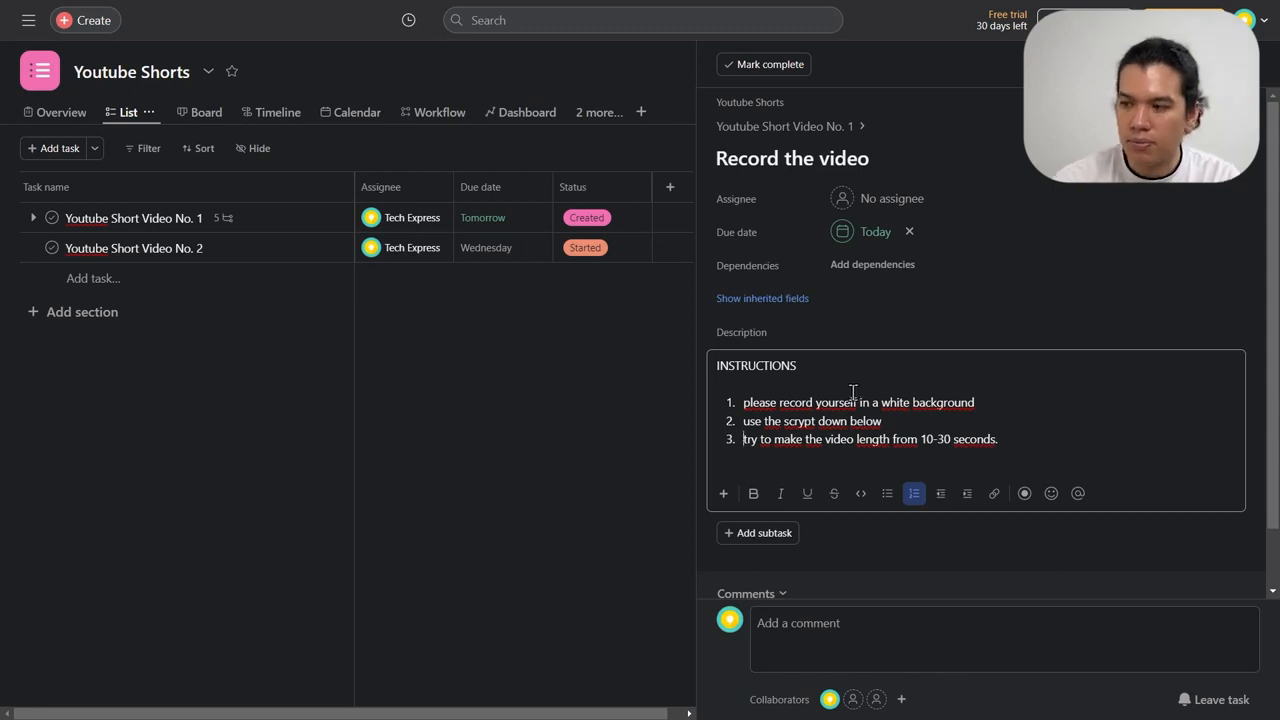
scroll(852, 391, "down", 2)
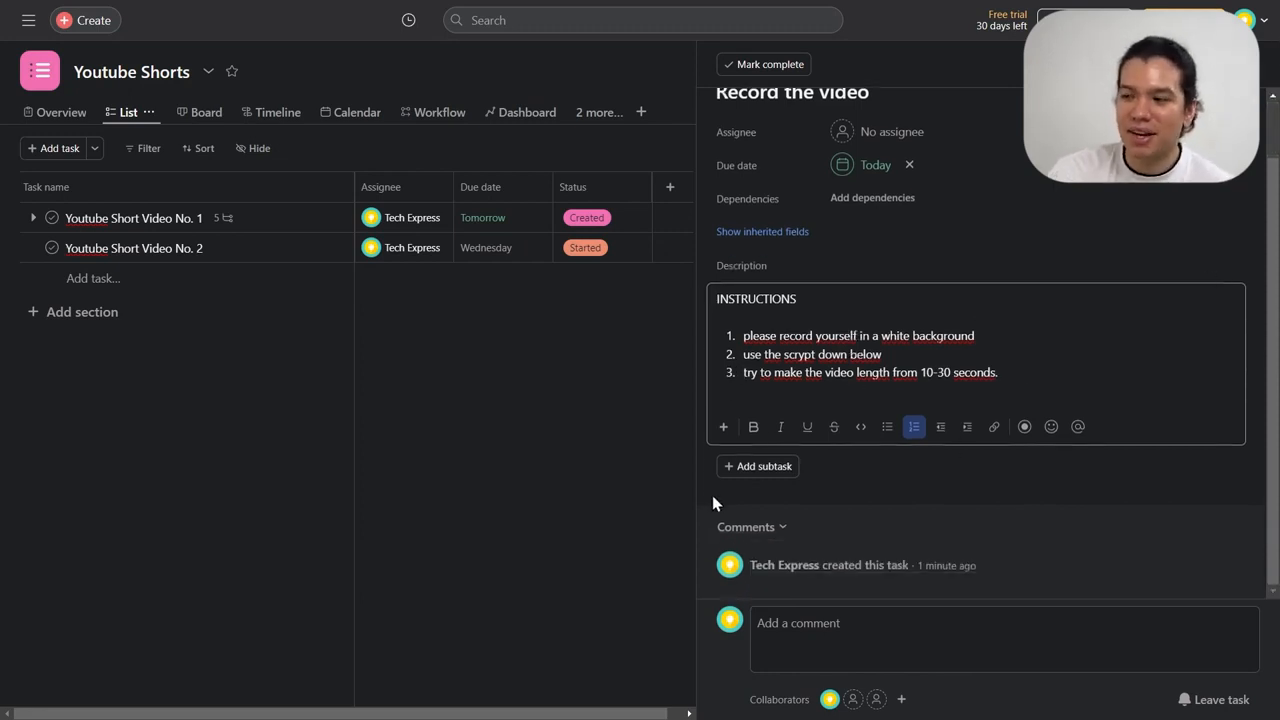
left_click(740, 465)
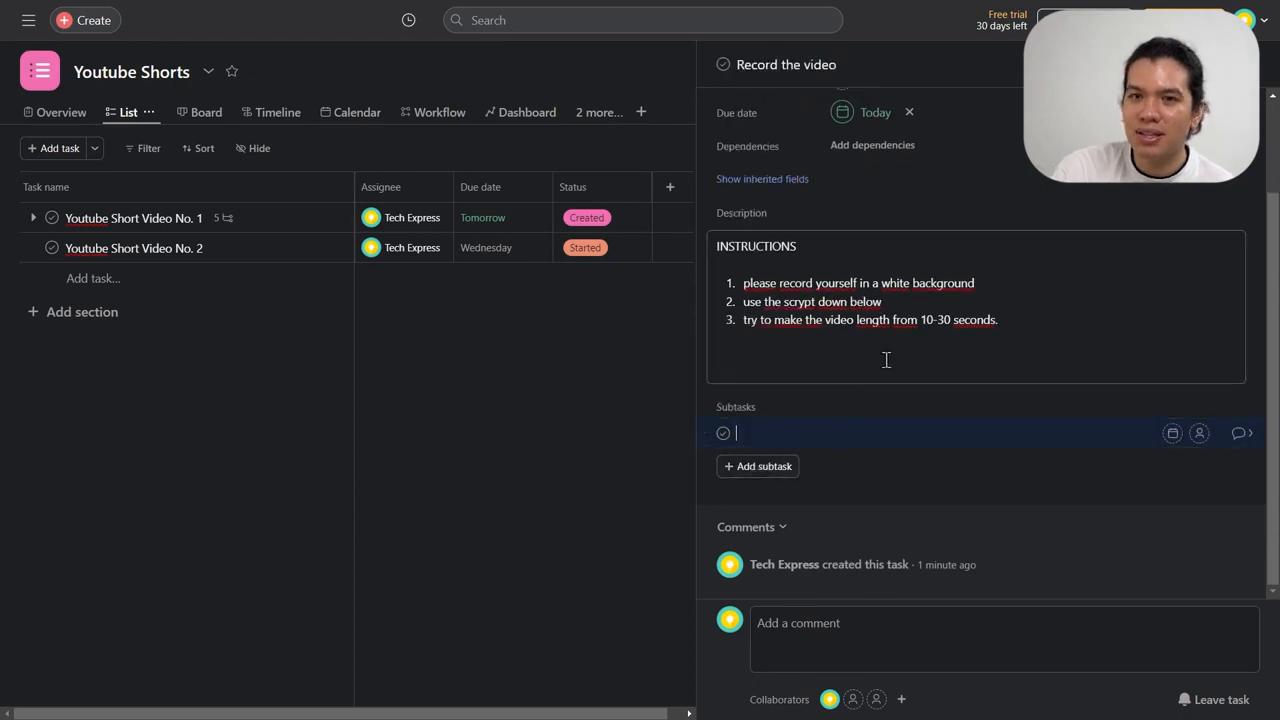
left_click(929, 503)
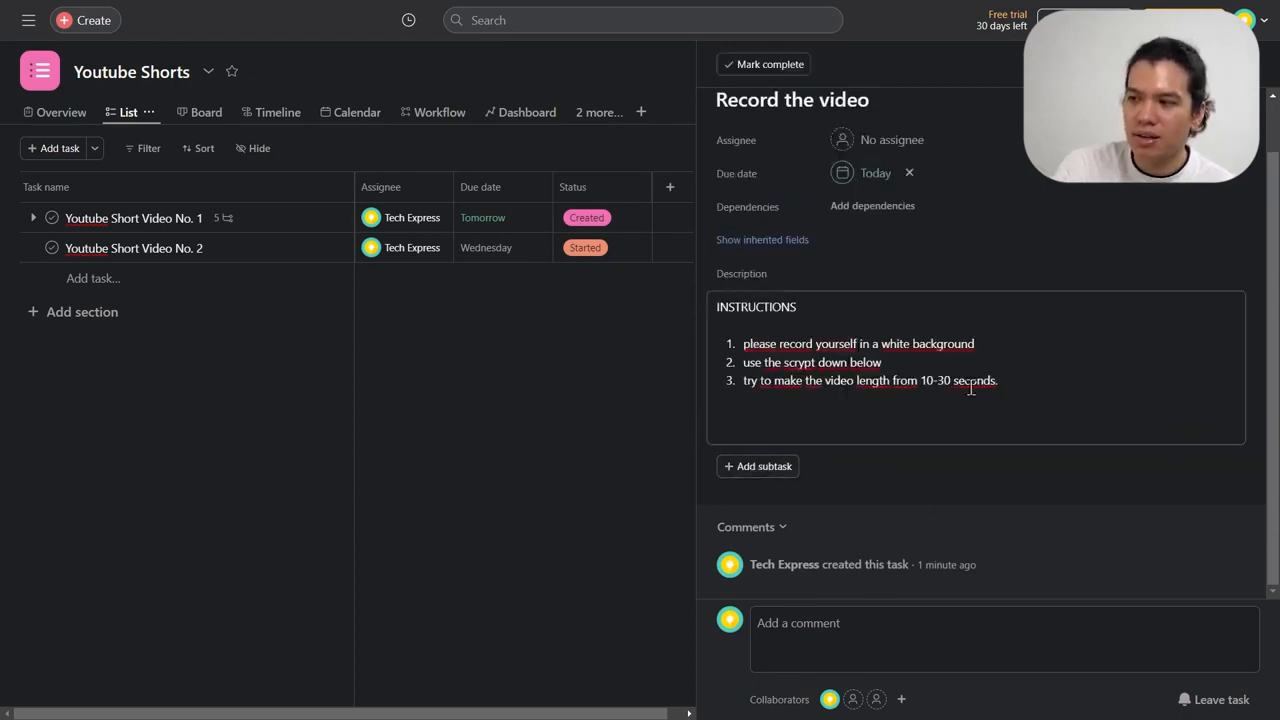
scroll(1137, 343, "up", 1)
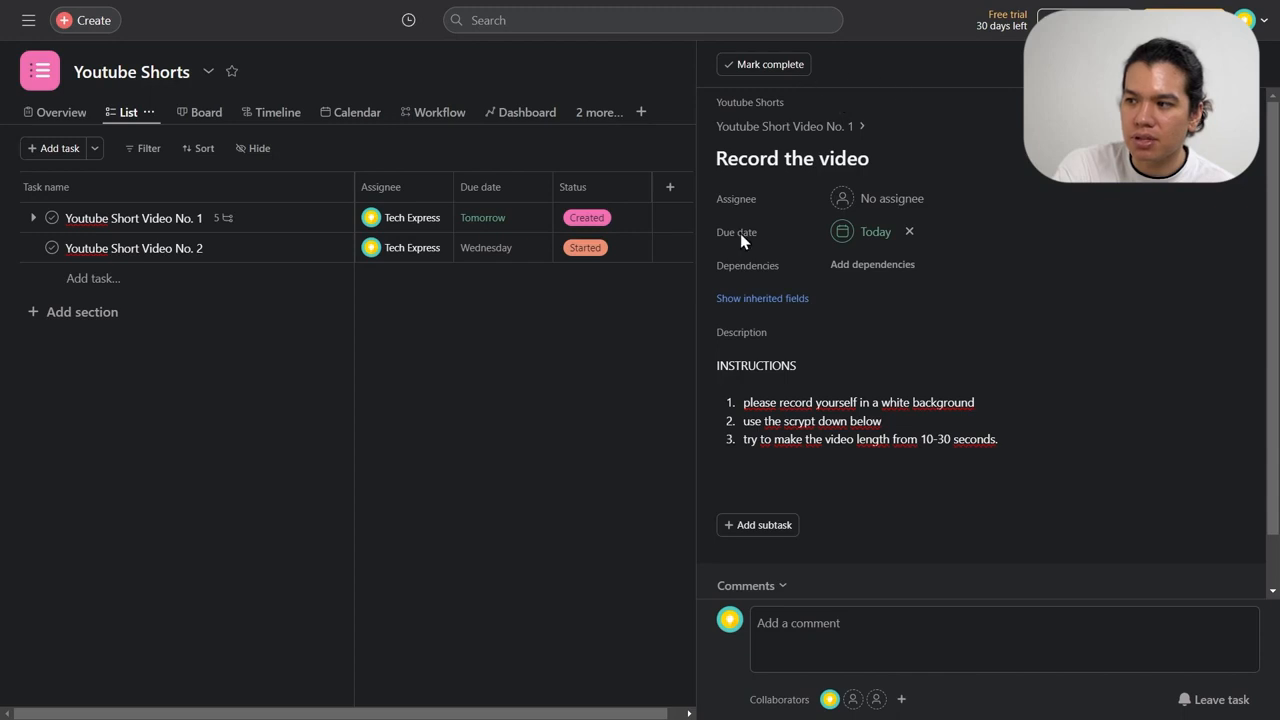
- Close the subtask details and expand the subtasks of Youtube Short Video No. 1 in the task list
left_click(628, 367)
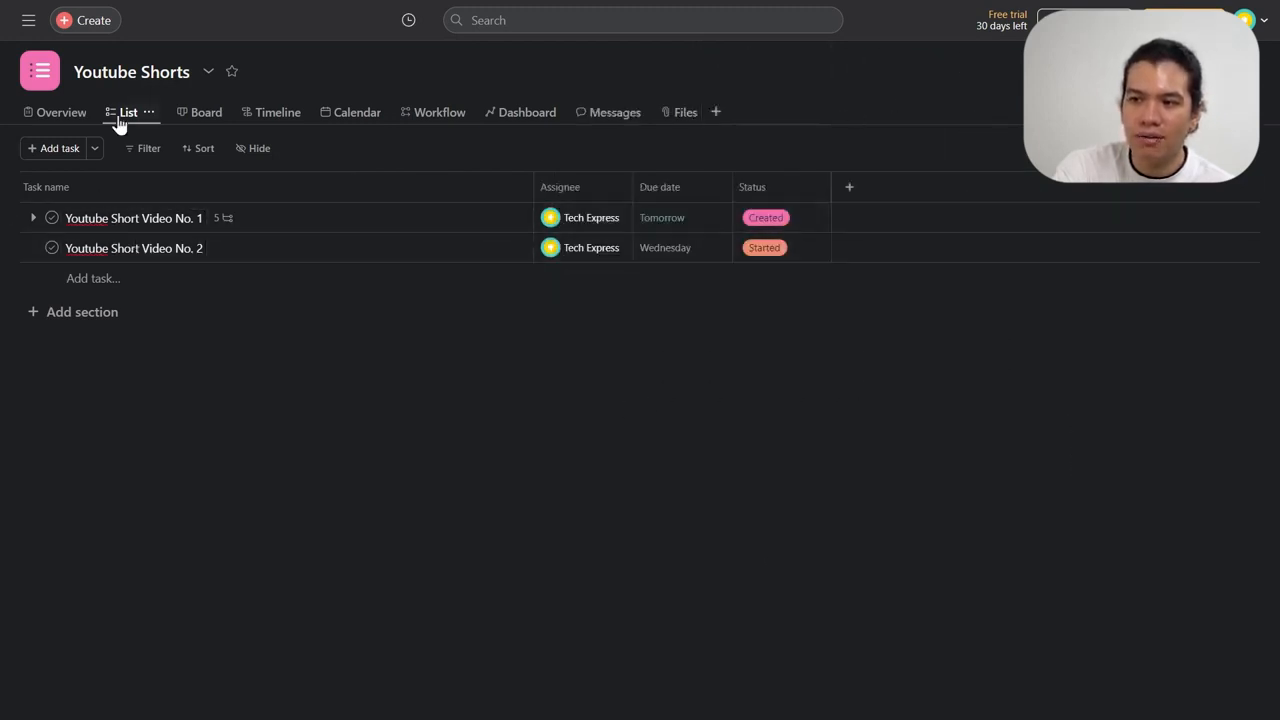
left_click(33, 218)
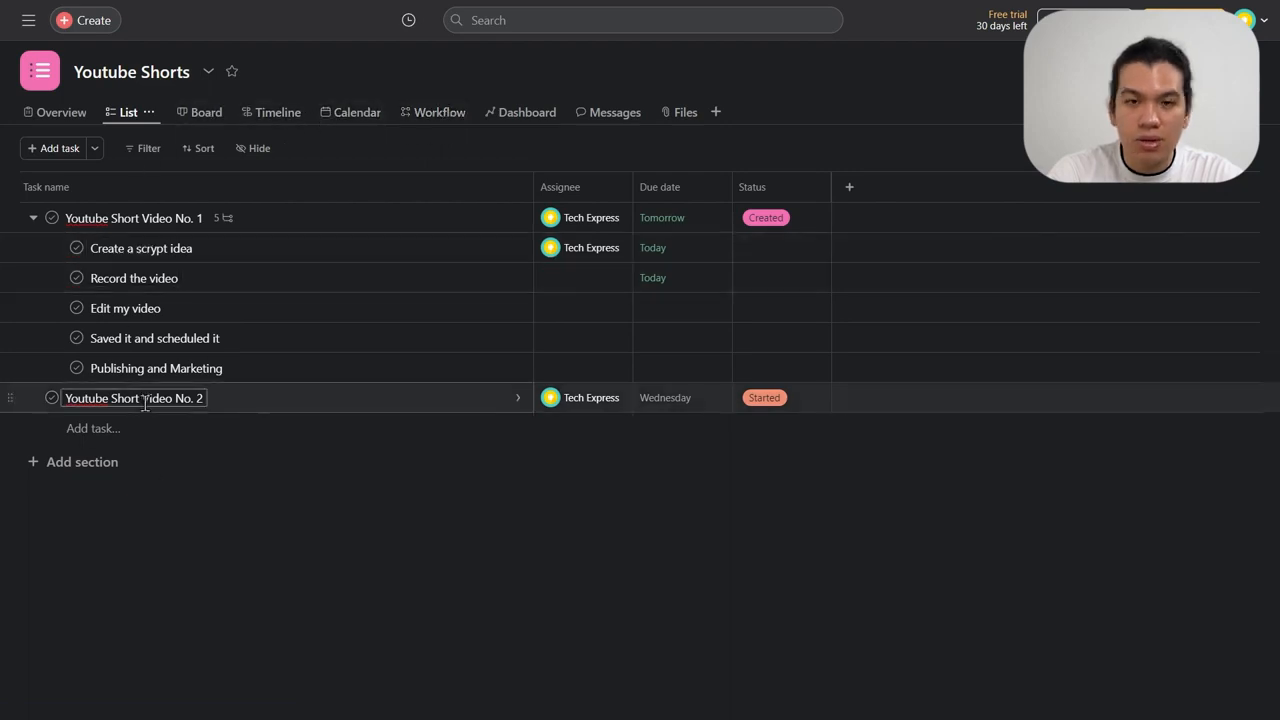
- Examine the project's tasks as a board, including the subtasks of Youtube Short Video No. 1, and as a timeline
left_click(193, 116)
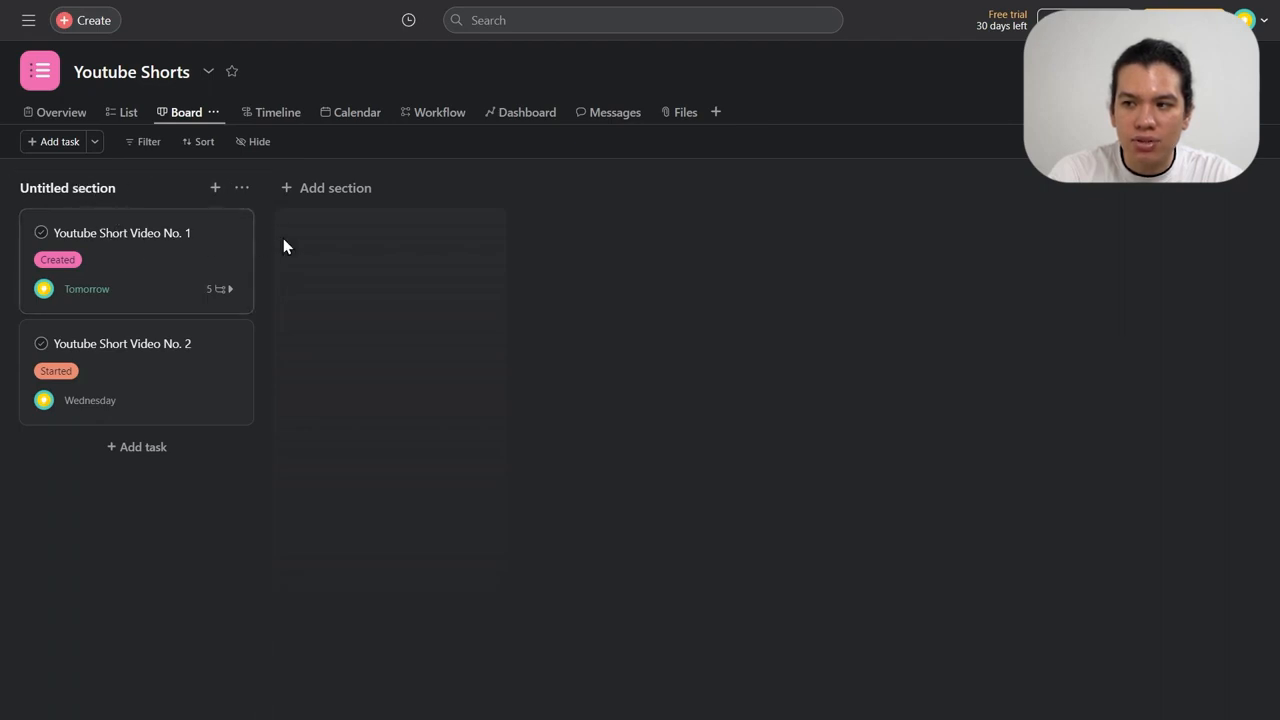
left_click(225, 289)
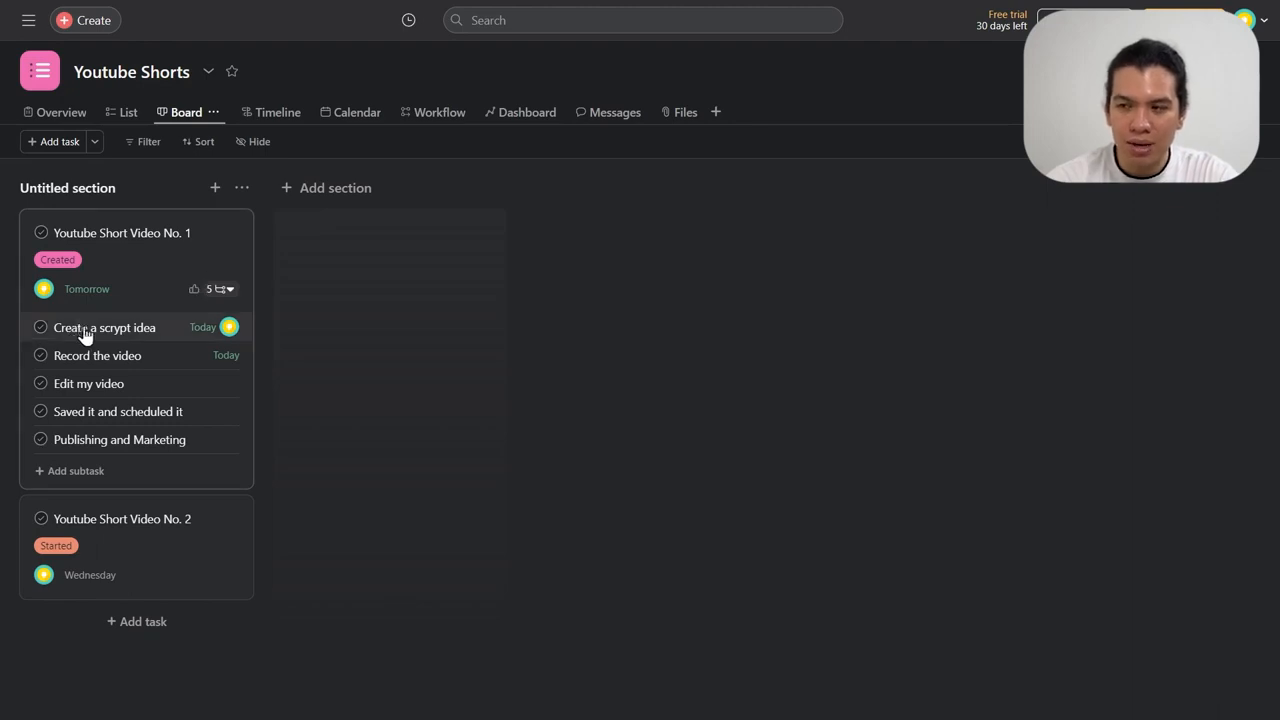
left_click(262, 120)
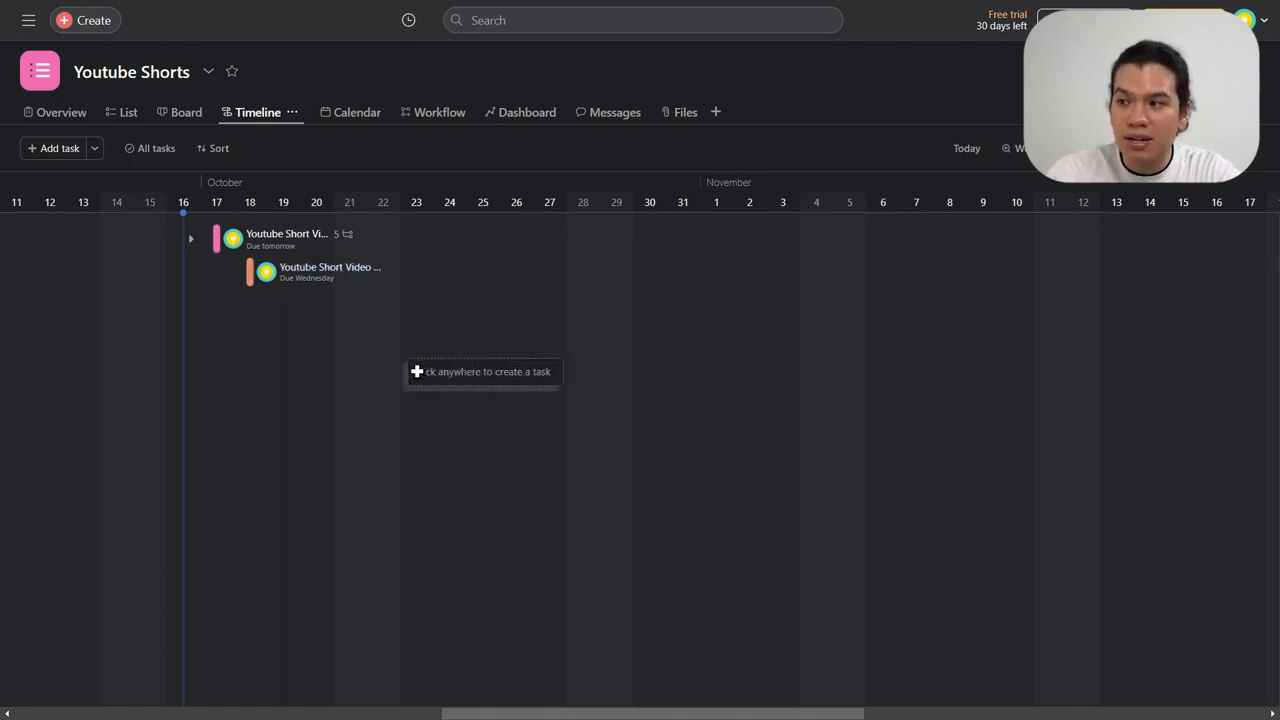
left_click(471, 322)
left_click(372, 391)
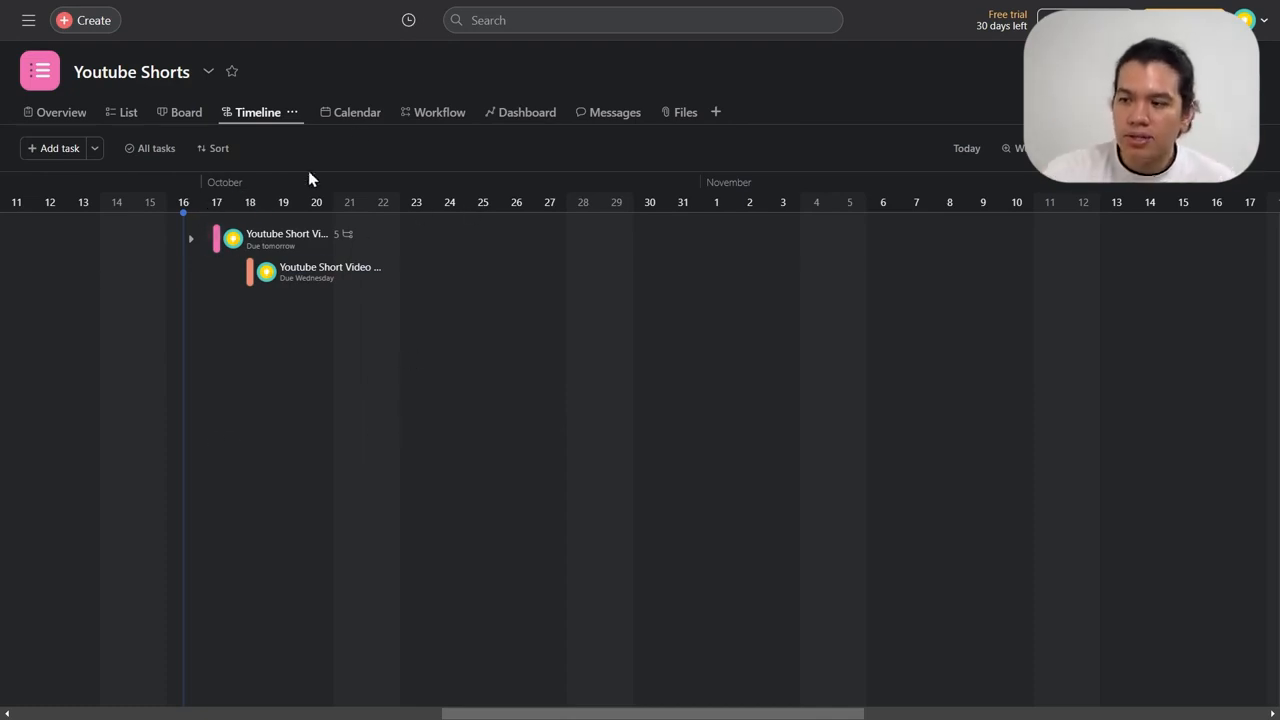
- View the tasks in the project calendar and check the Status options of Youtube Short Video No. 1
left_click(362, 113)
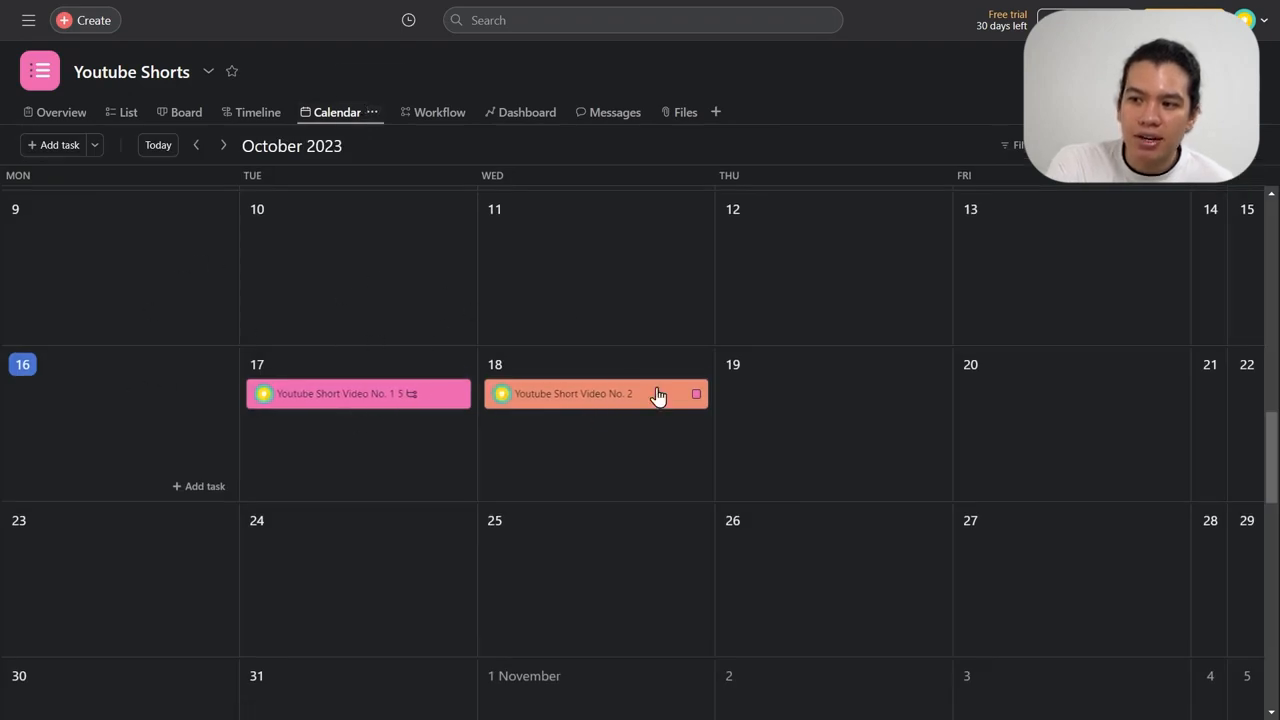
left_click(443, 402)
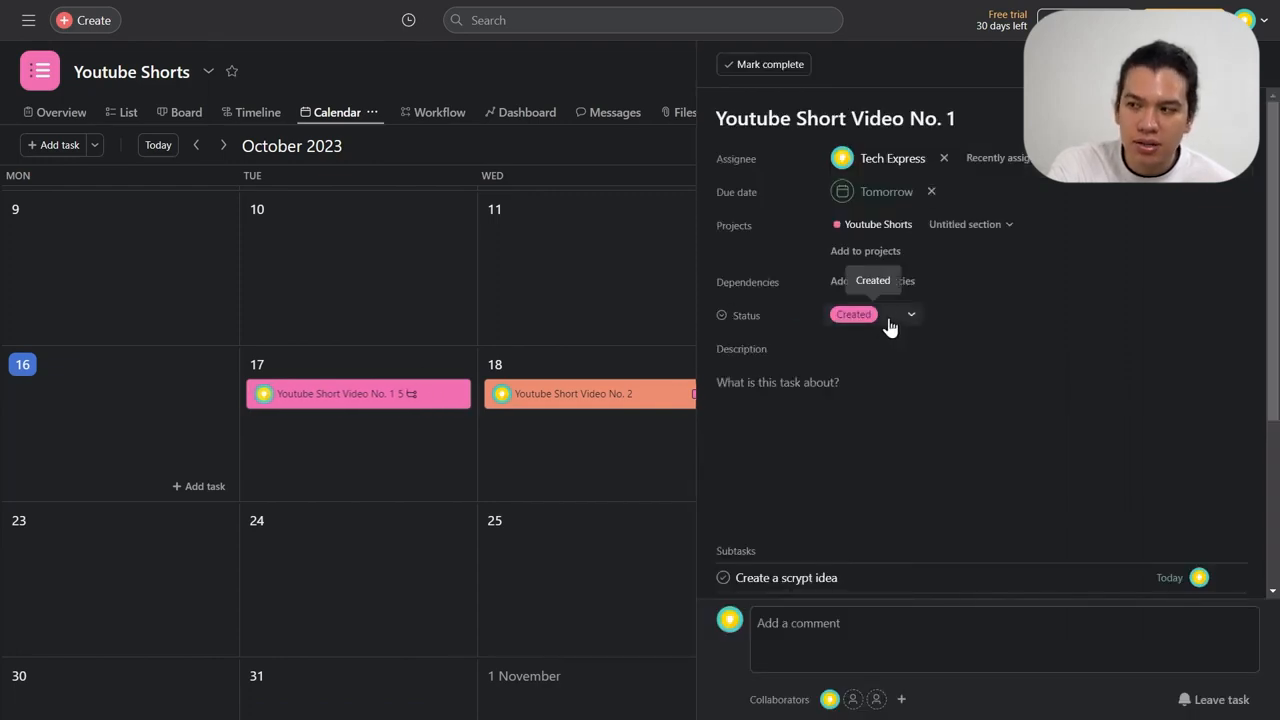
left_click(912, 317)
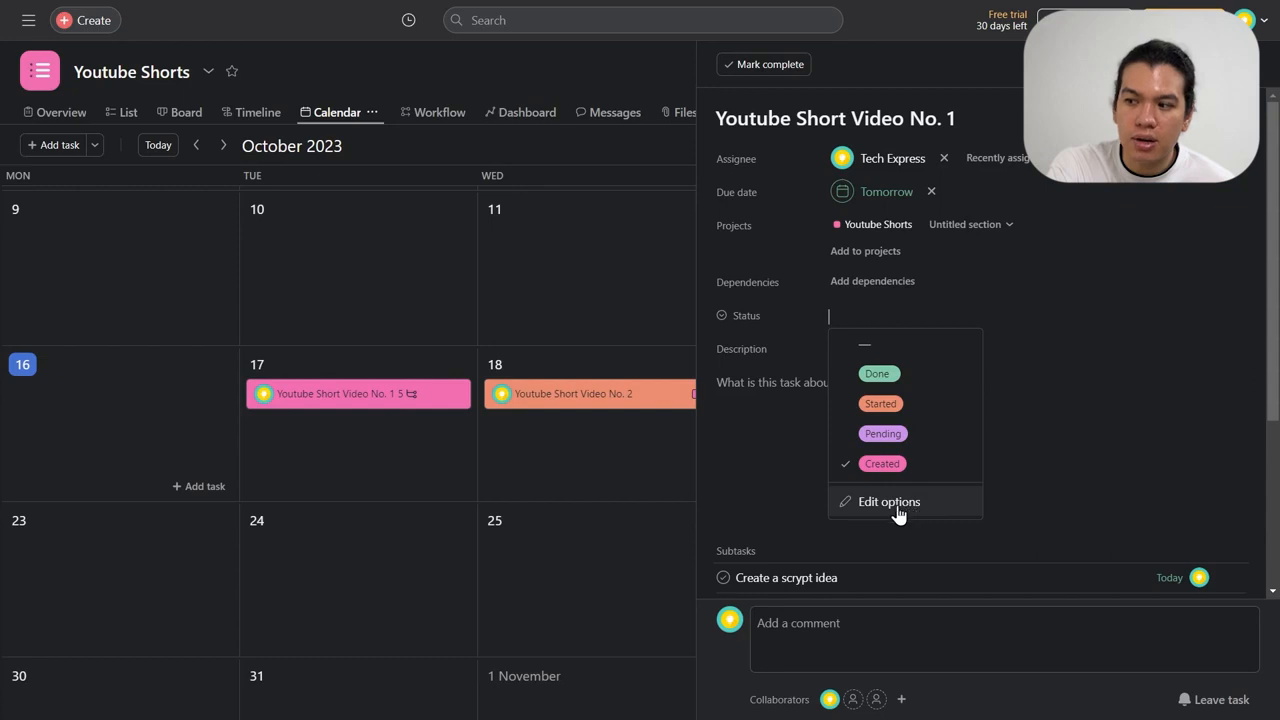
- Go through the project's workflow setup, skipping the task intake options and finishing without any section automation
left_click(434, 108)
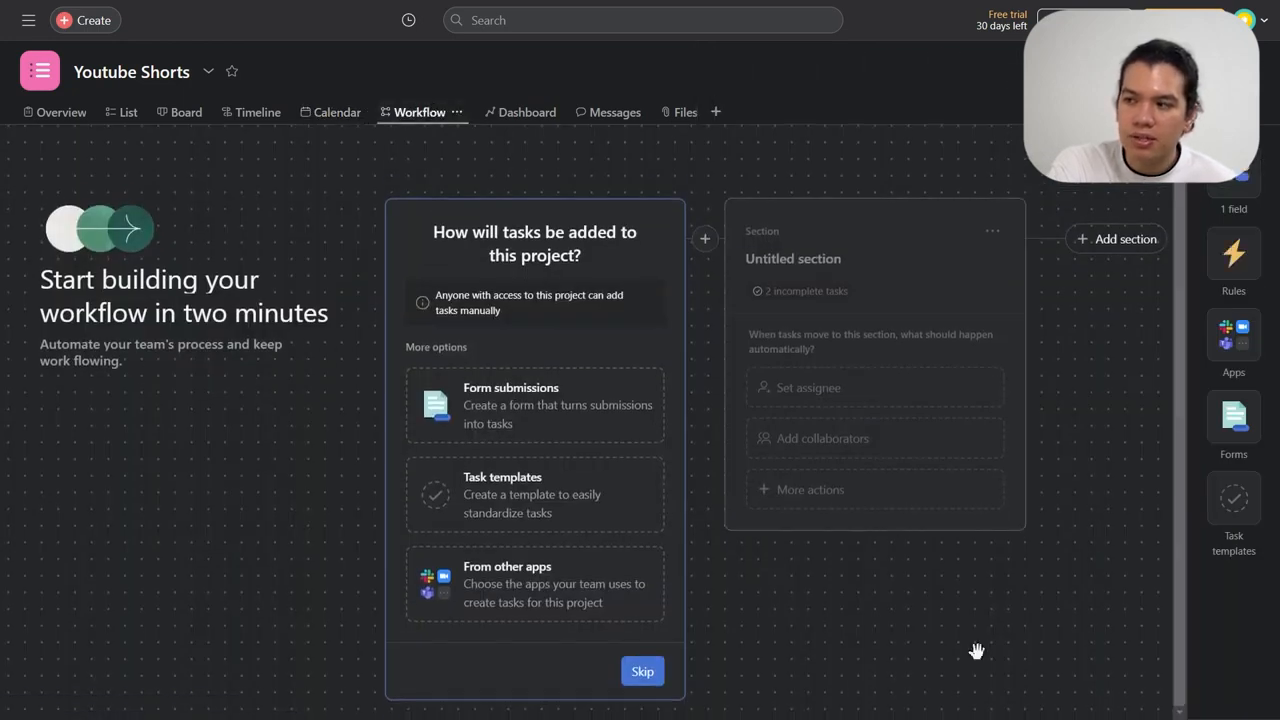
left_click(642, 679)
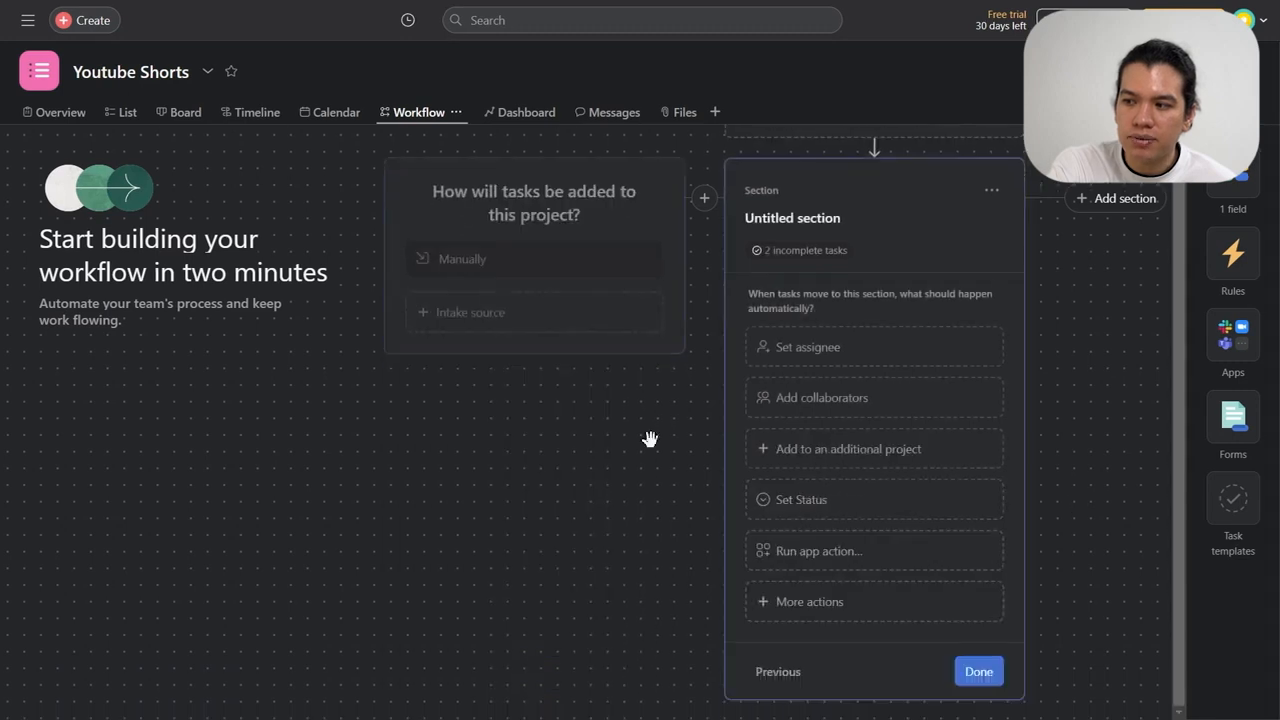
left_click(997, 710)
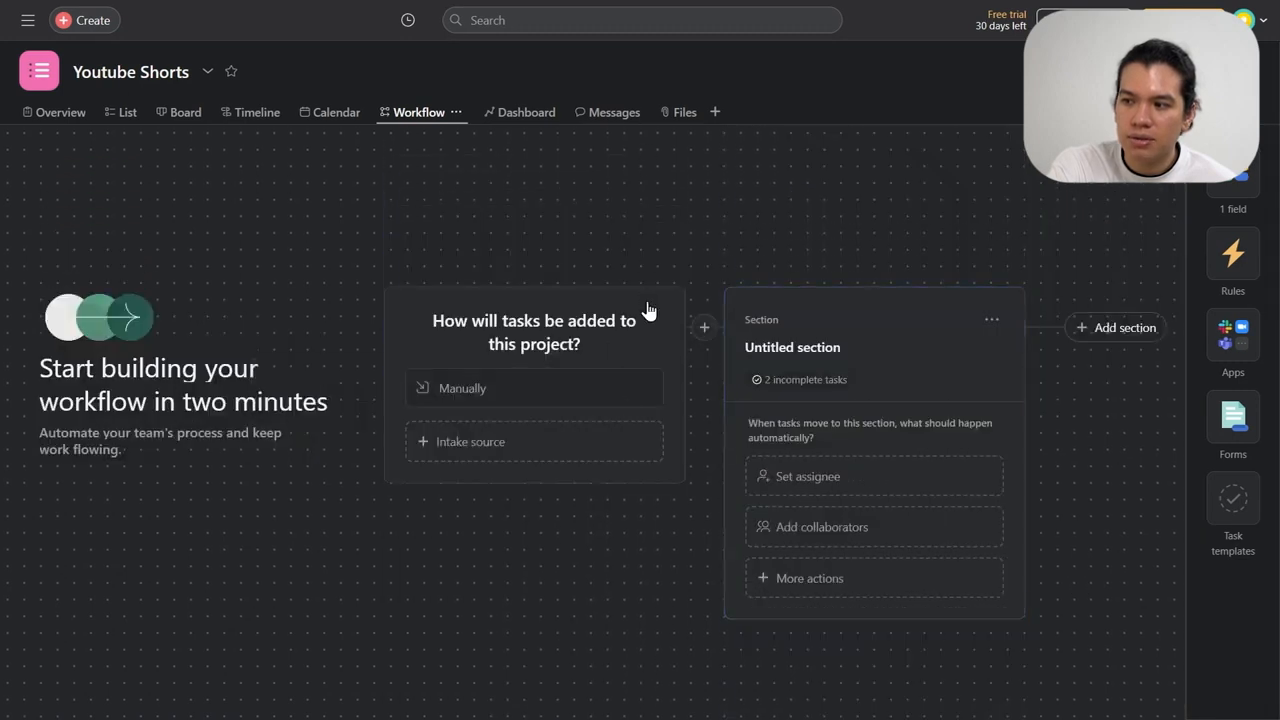
- Review the project's dashboard charts, then look over its messages and file attachments
left_click(535, 114)
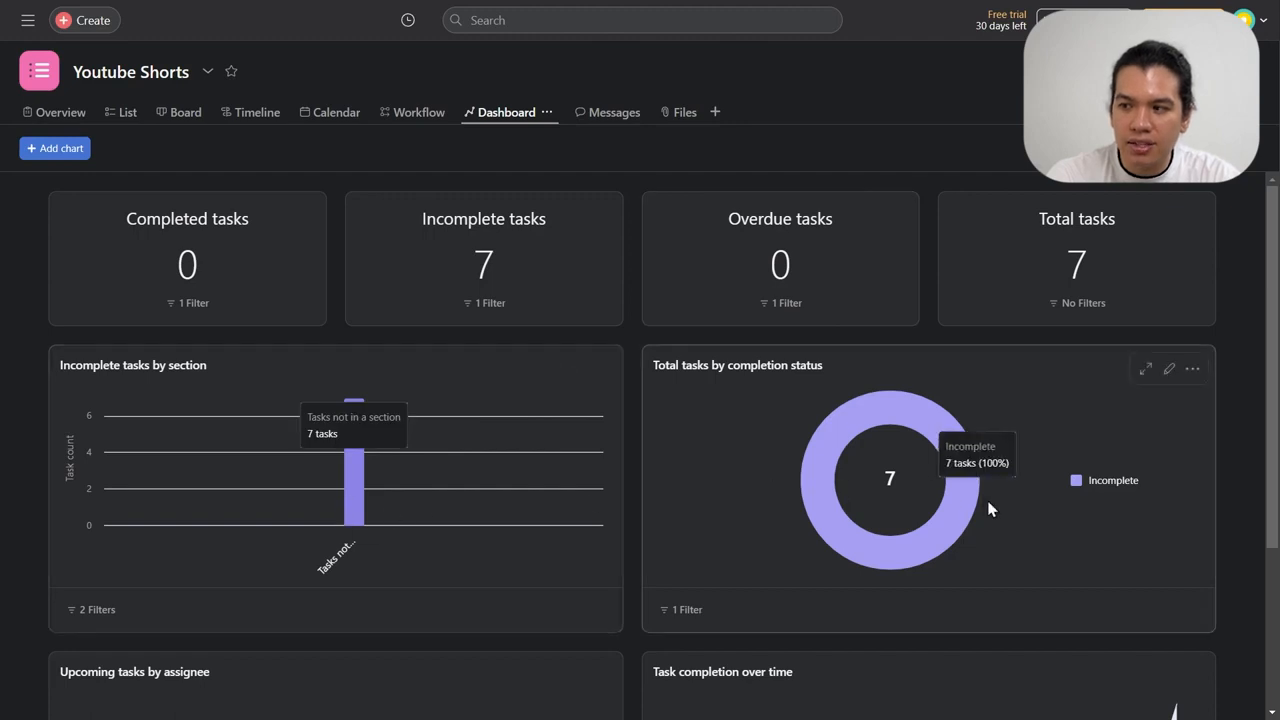
scroll(990, 507, "down", 3)
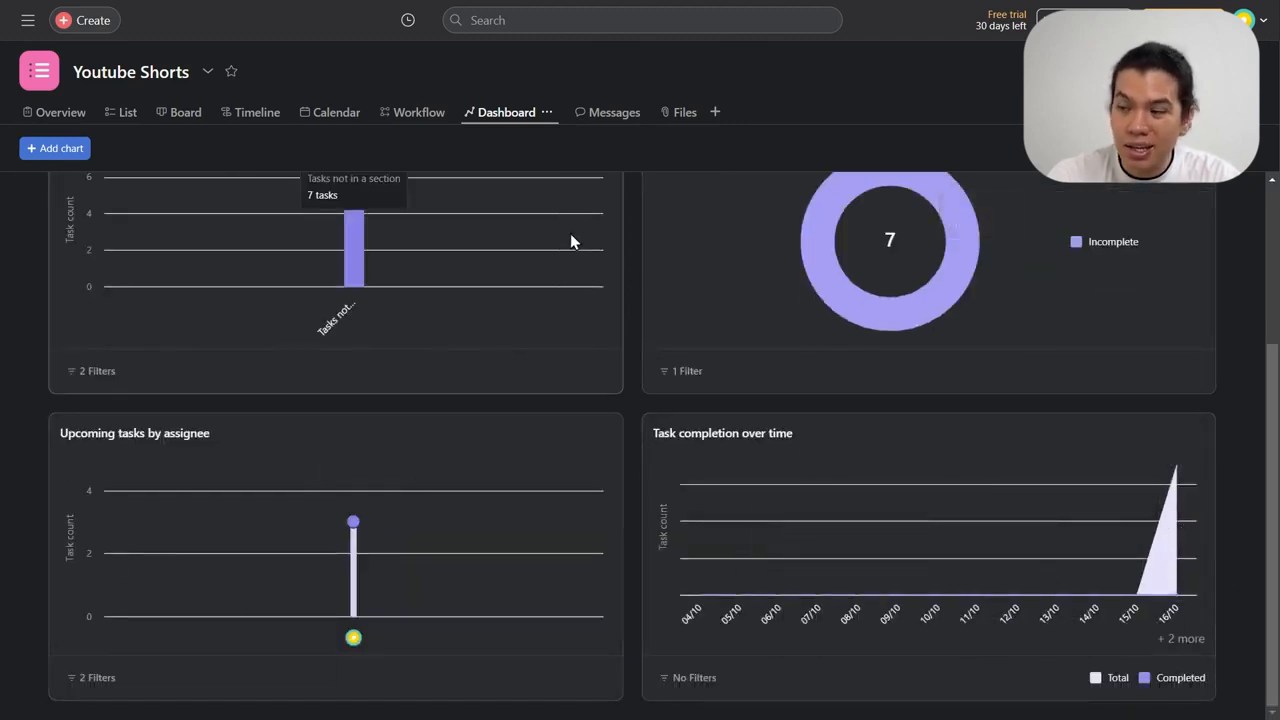
left_click(604, 114)
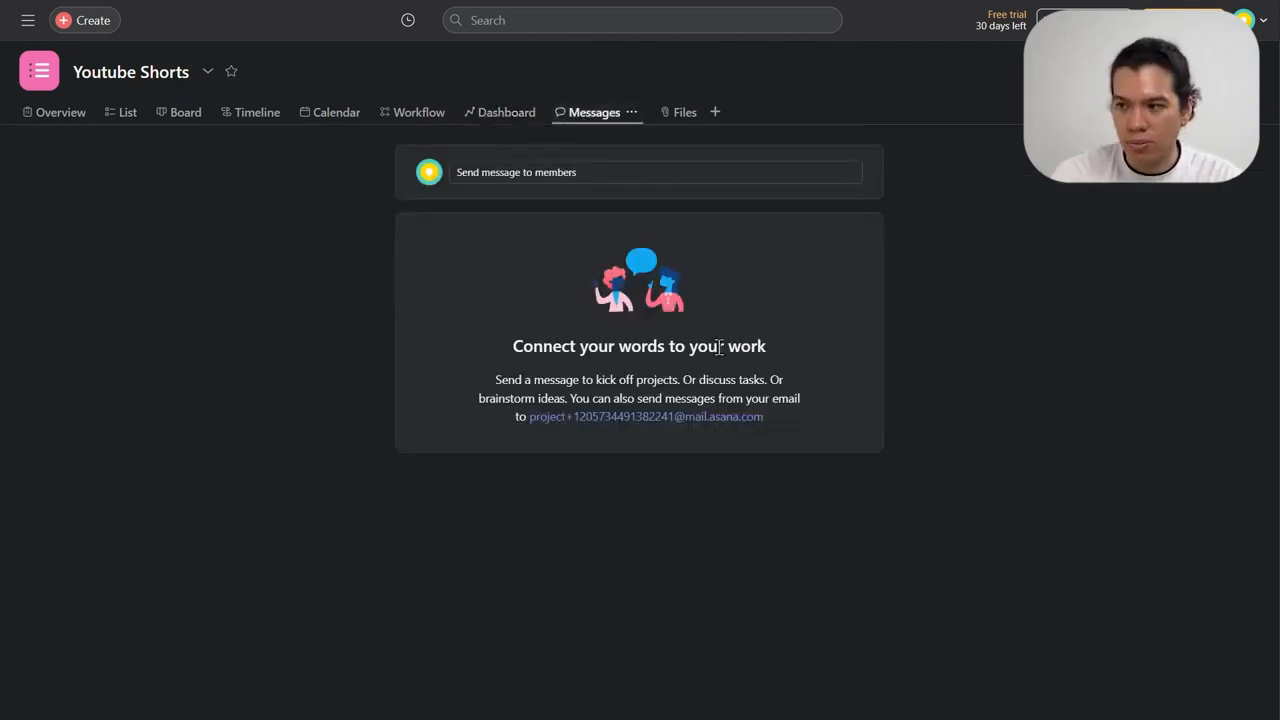
left_click(686, 114)
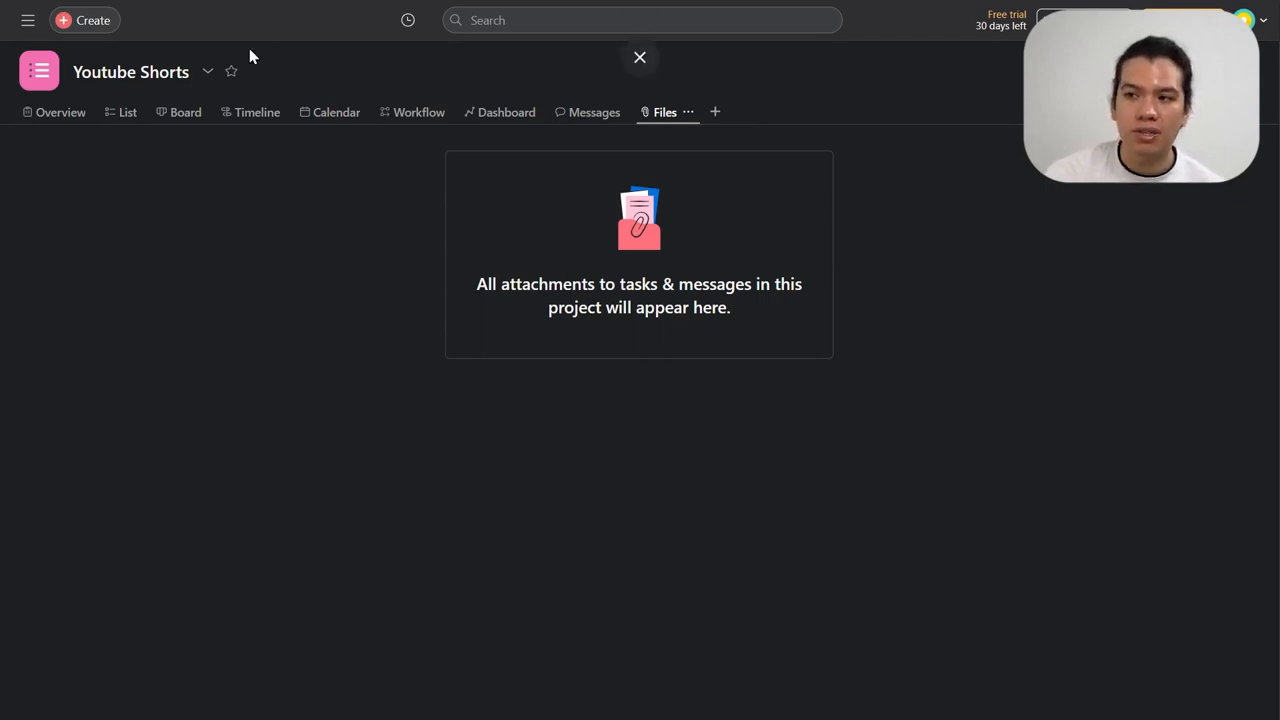
left_click(208, 72)
left_click(954, 457)
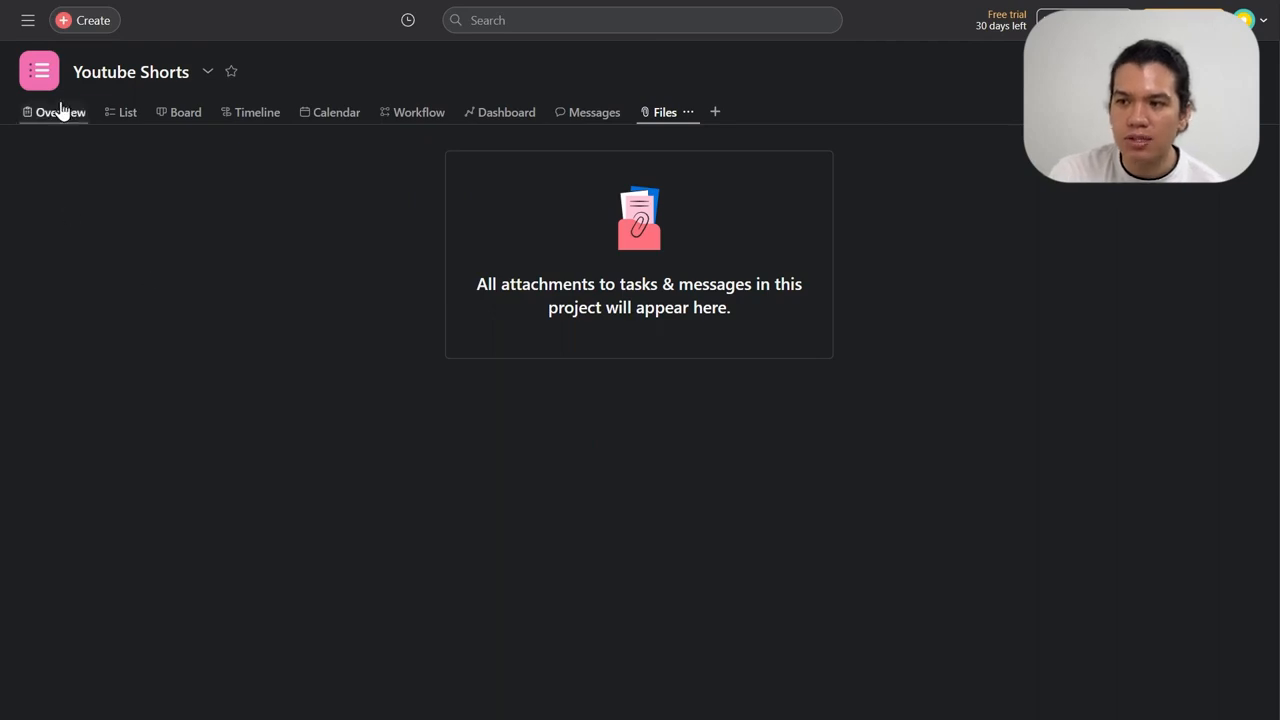
- Return to the board, expand the subtasks of Youtube Short Video No. 1 and rename the untitled section "CREATED"
left_click(172, 116)
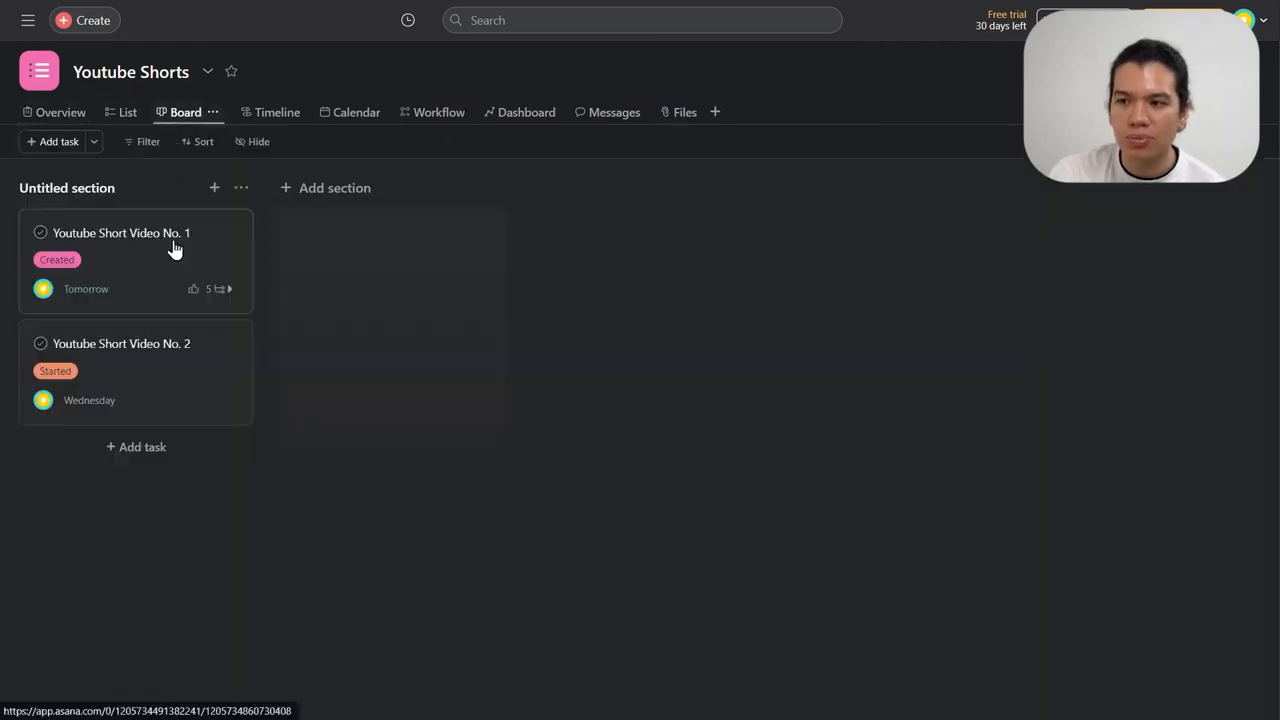
left_click(220, 290)
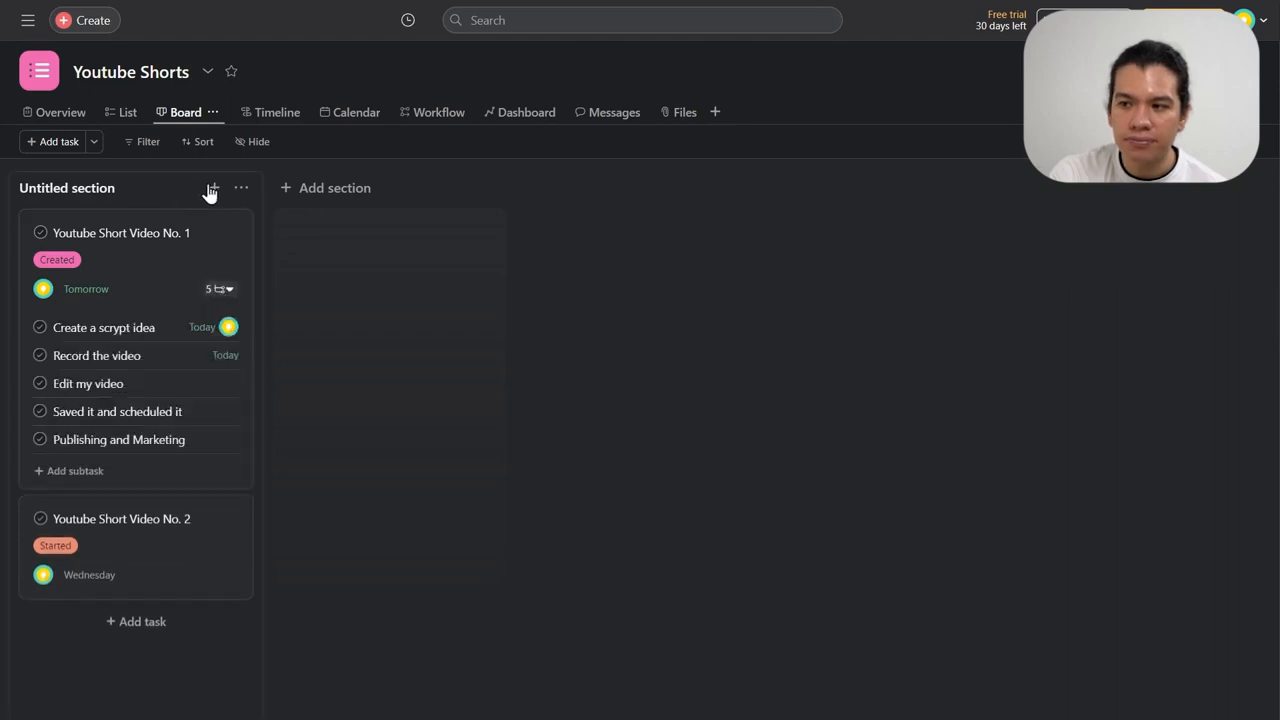
left_click(155, 195)
double_click(138, 192)
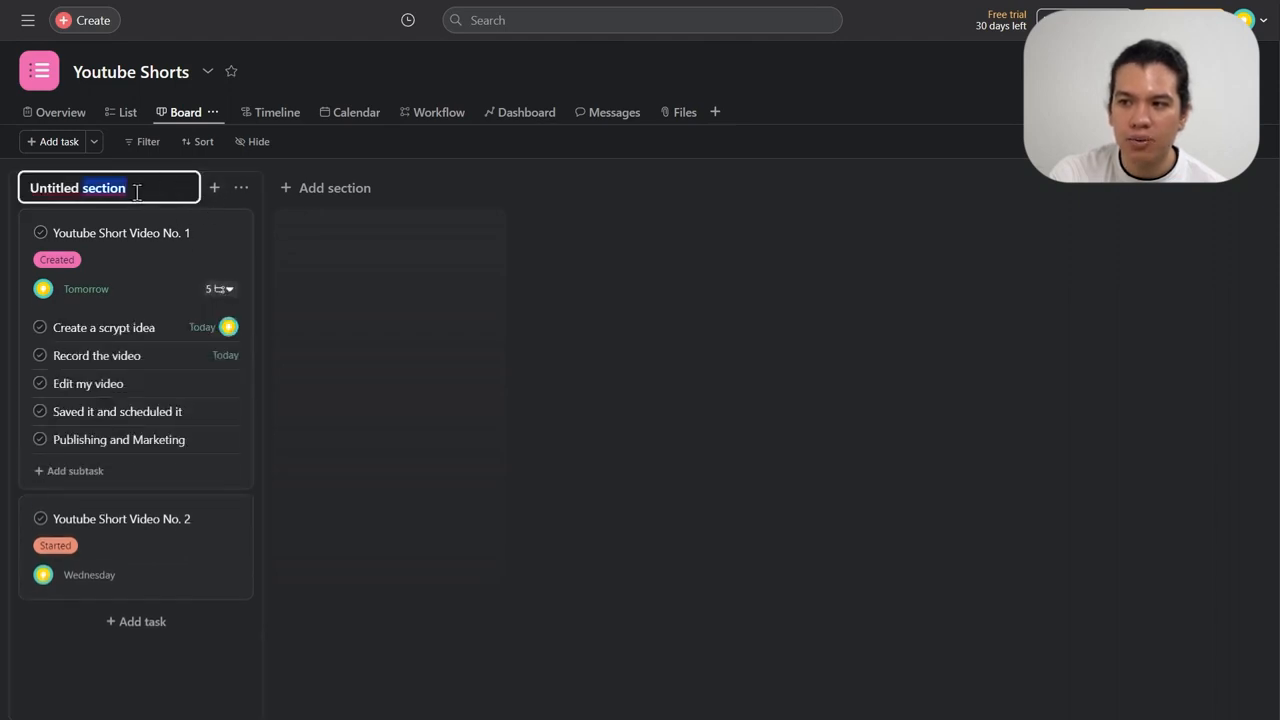
key("ctrl+a")
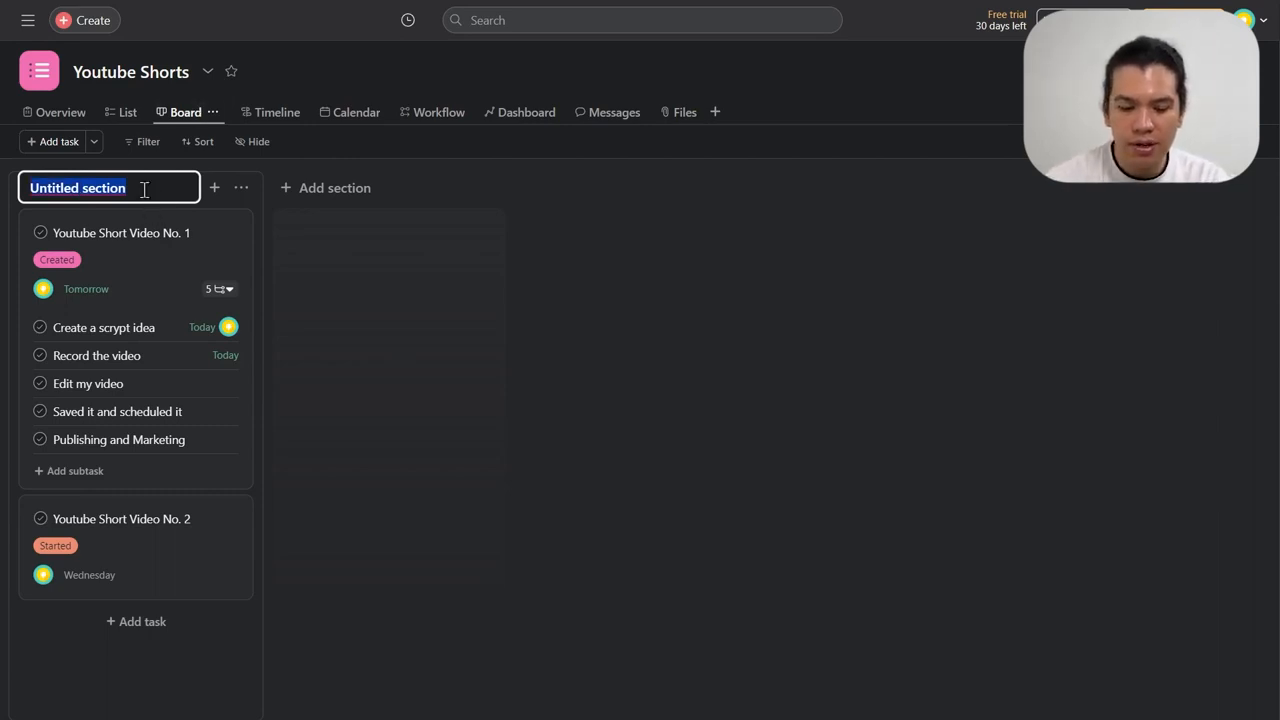
type("CREATED")
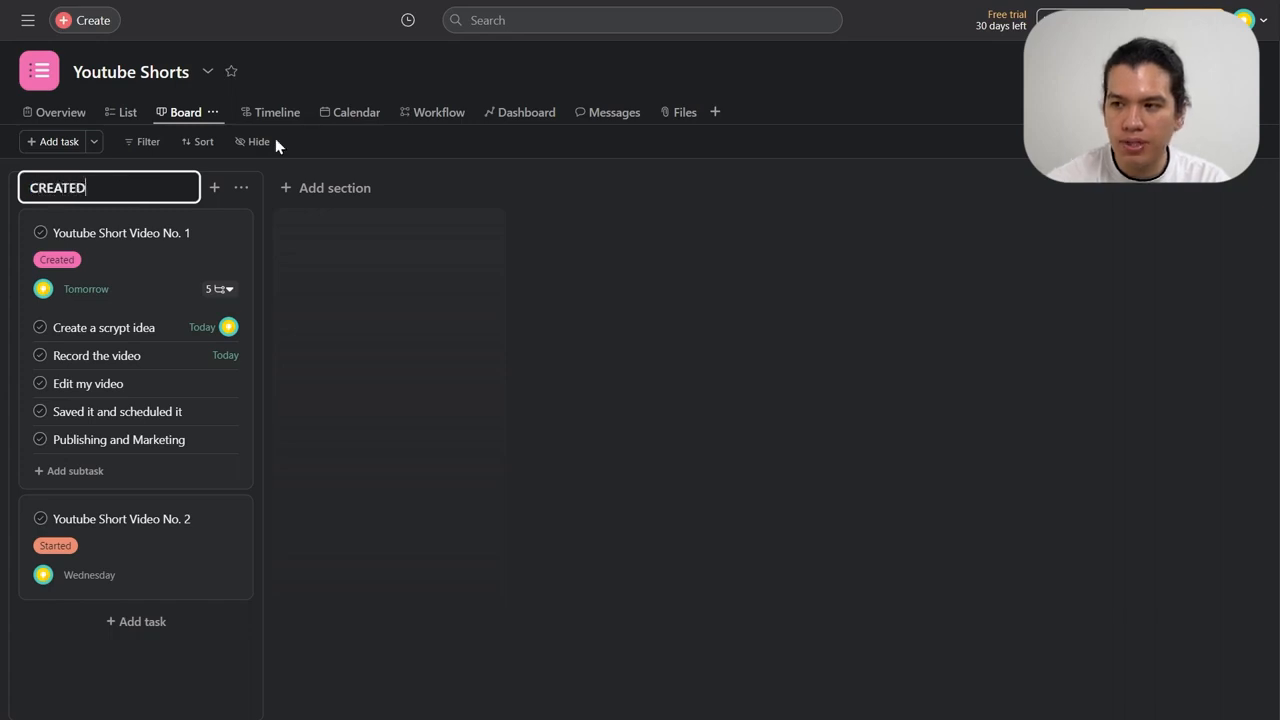
- Add two board sections after CREATED, named "WORKING ON" and "PENDING FOR APPROVAL"
left_click(318, 188)
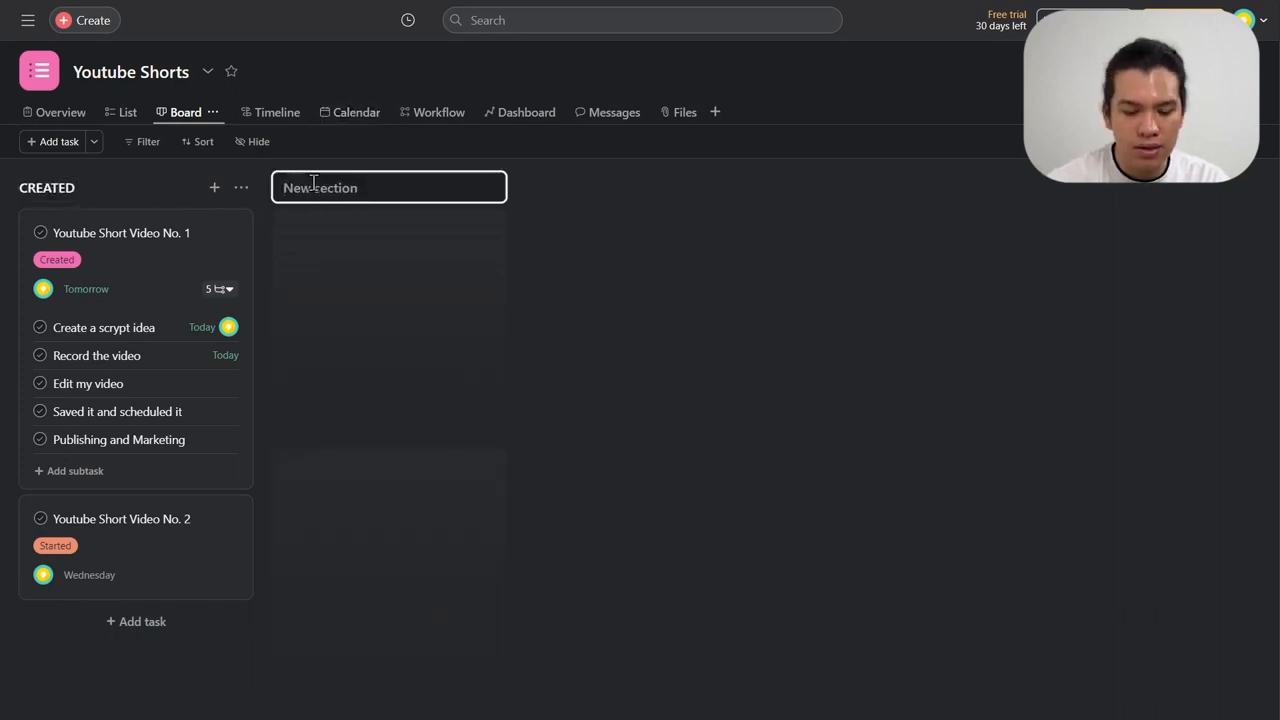
type("WORKING ON")
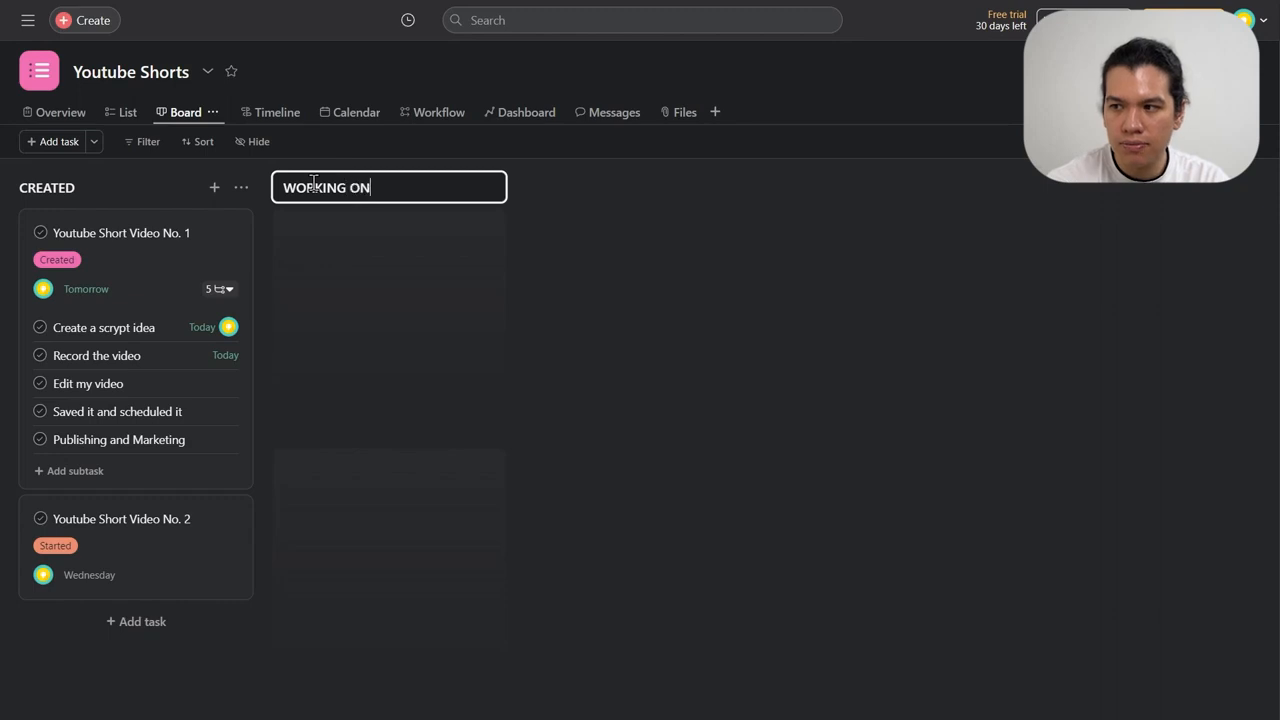
key("Return")
left_click(573, 180)
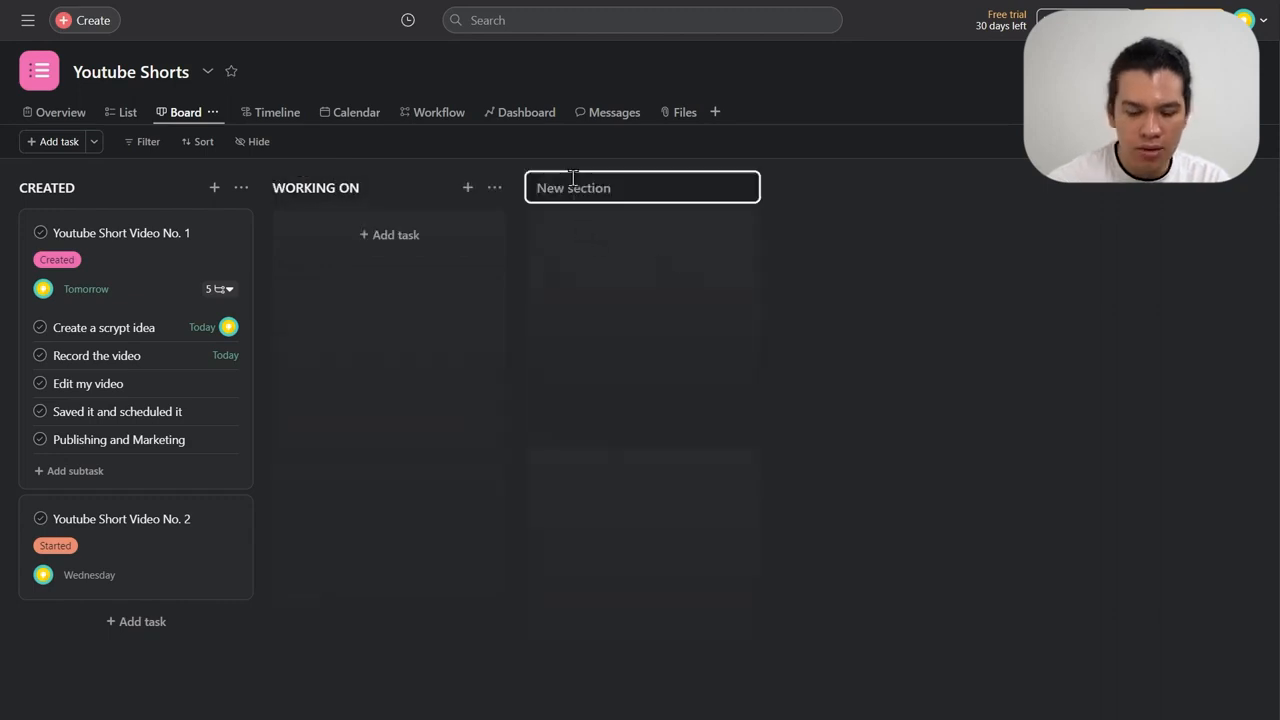
type("PENDING")
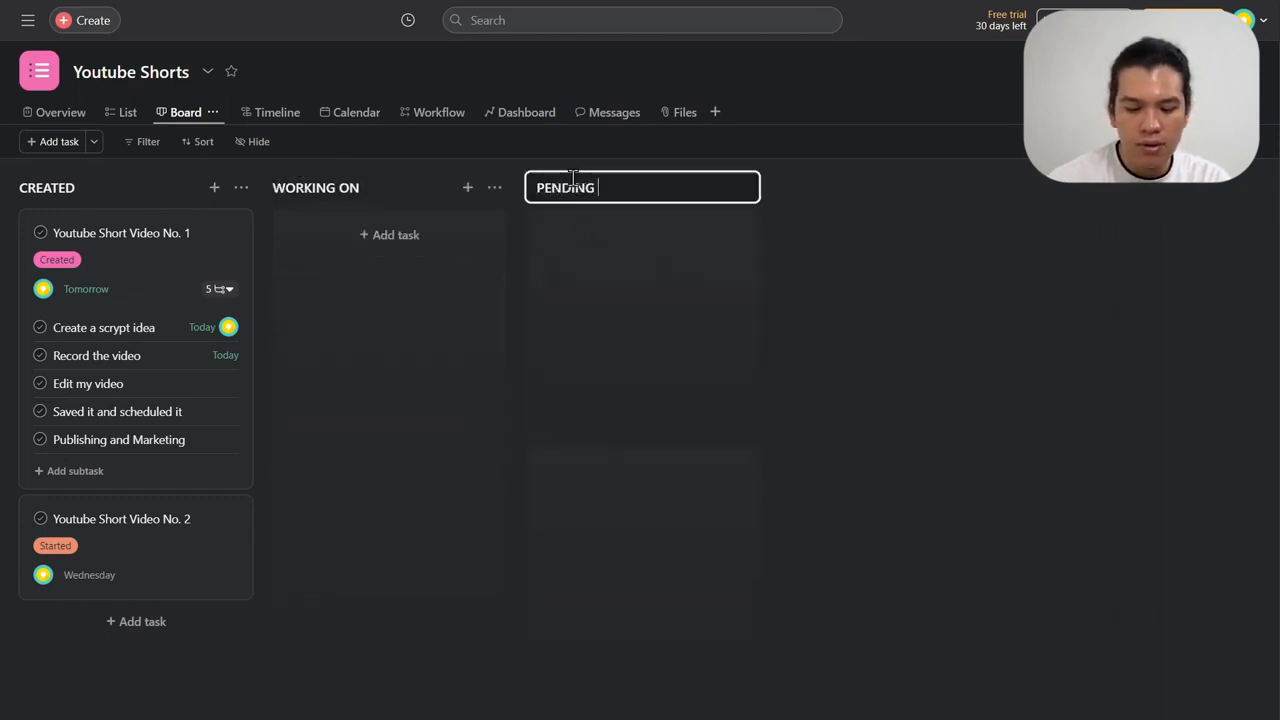
type(" FOR APPROVAL")
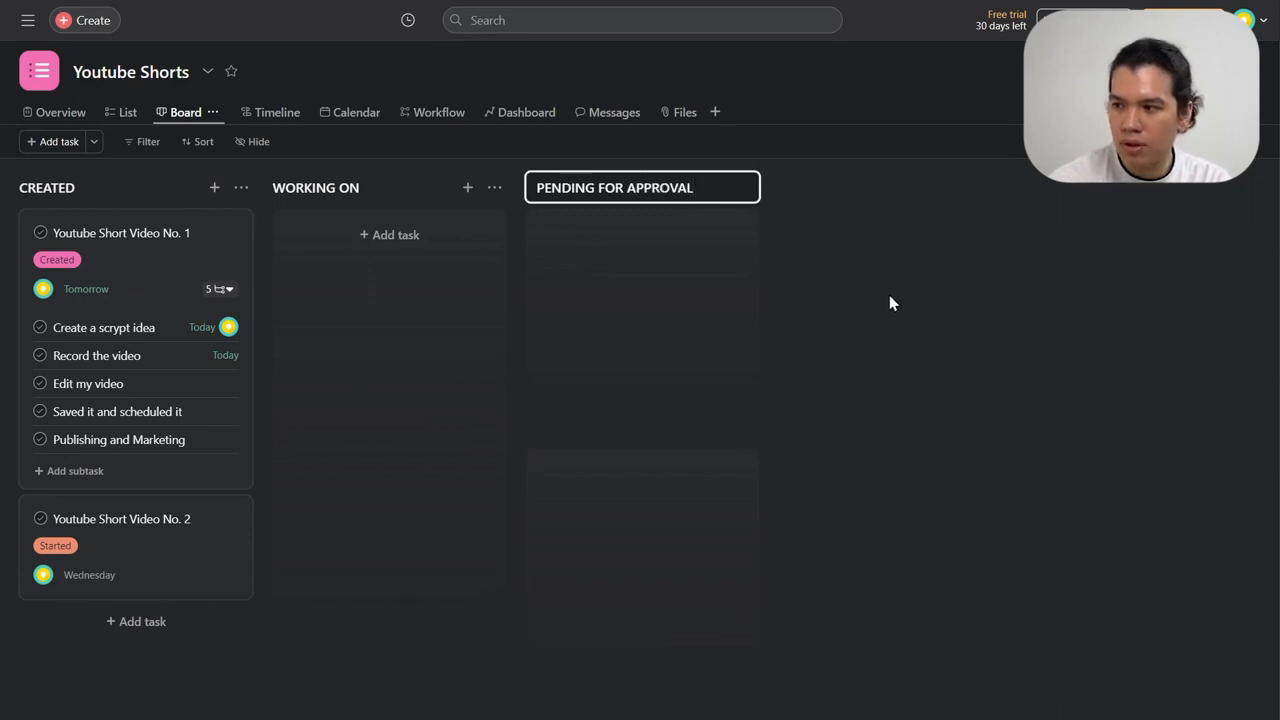
key("Return")
- Add a last board section named "DONE"
left_click(866, 187)
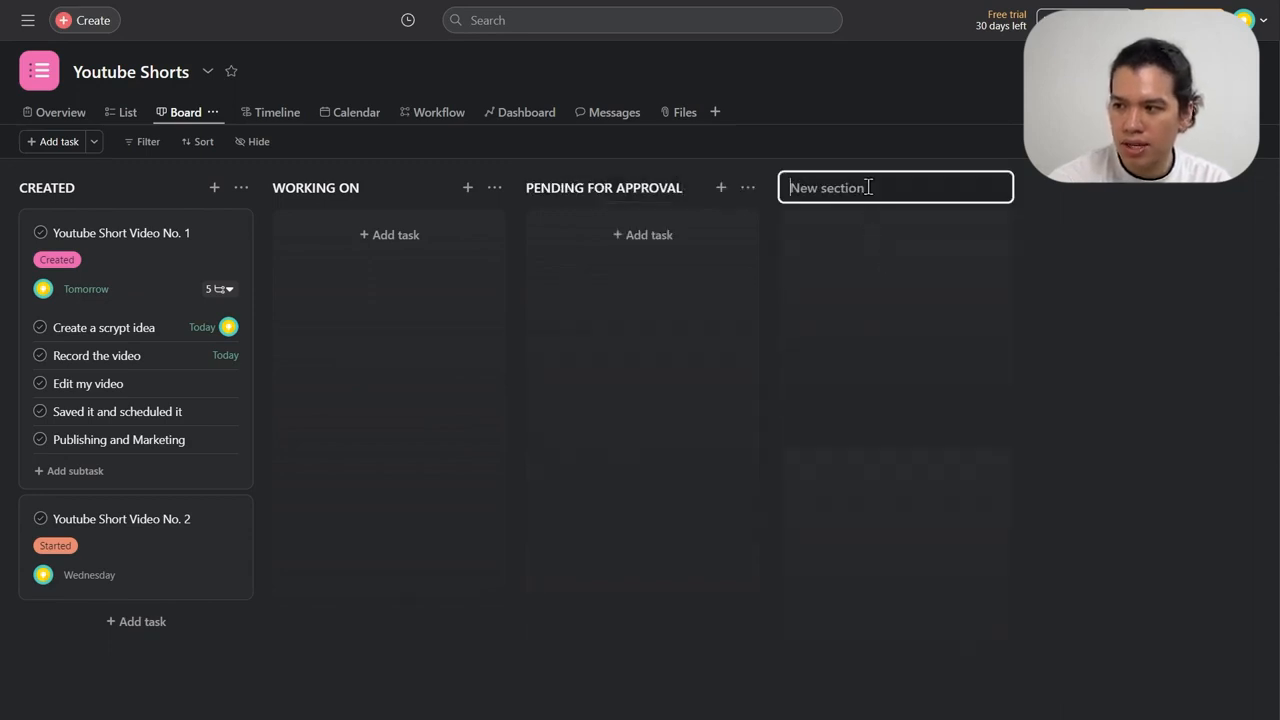
type("DONE")
left_click(1067, 251)
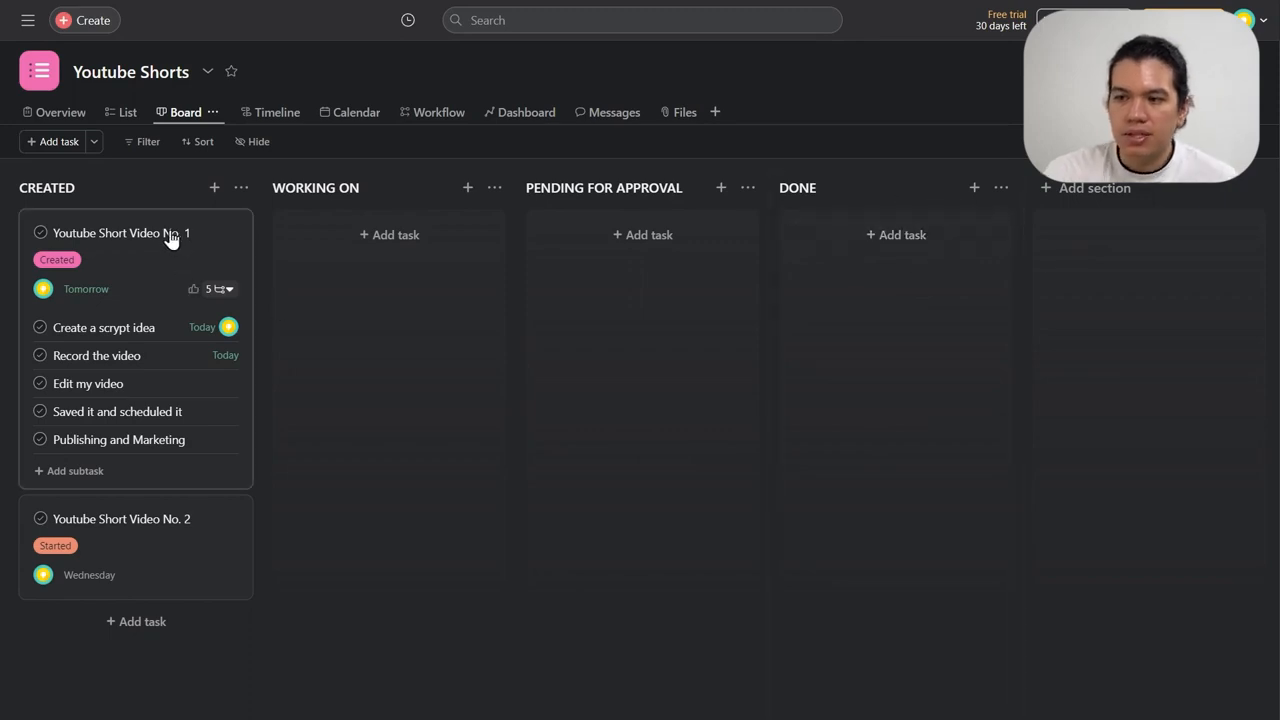
- Move Youtube Short Video No. 1 from CREATED to WORKING ON and then on to PENDING FOR APPROVAL
left_click_drag(168, 235, 391, 243)
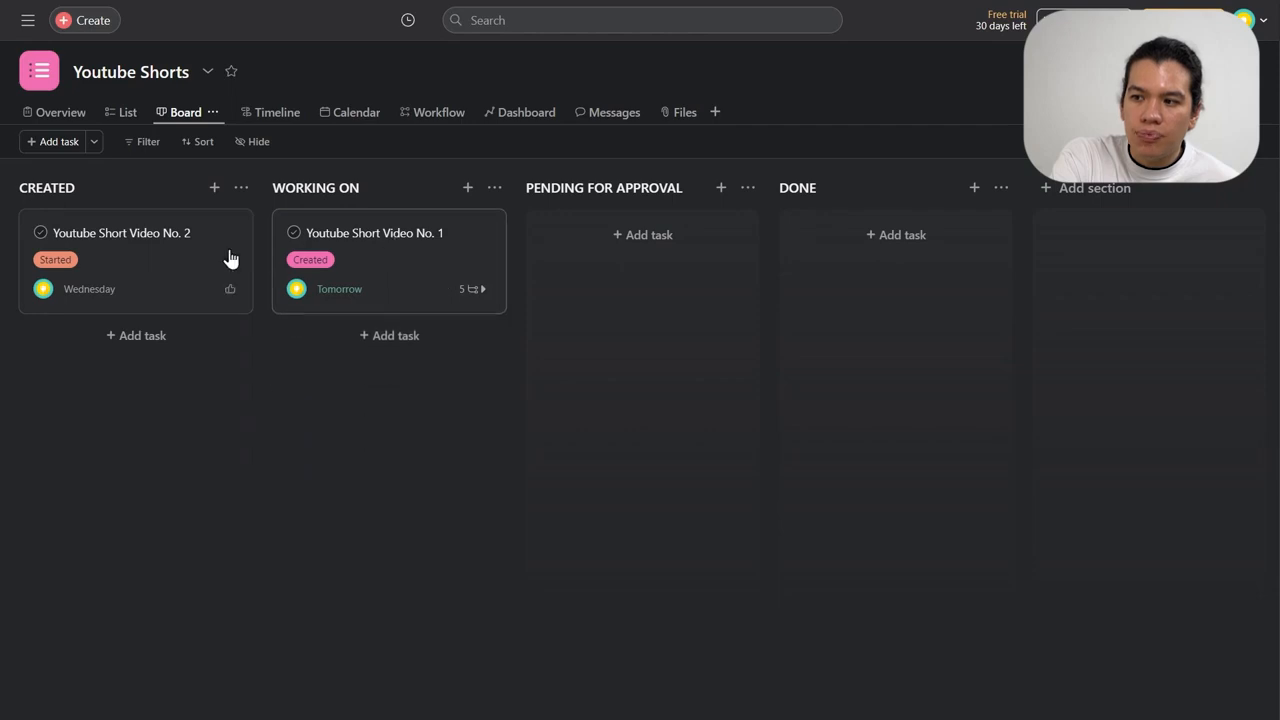
left_click_drag(131, 260, 200, 300)
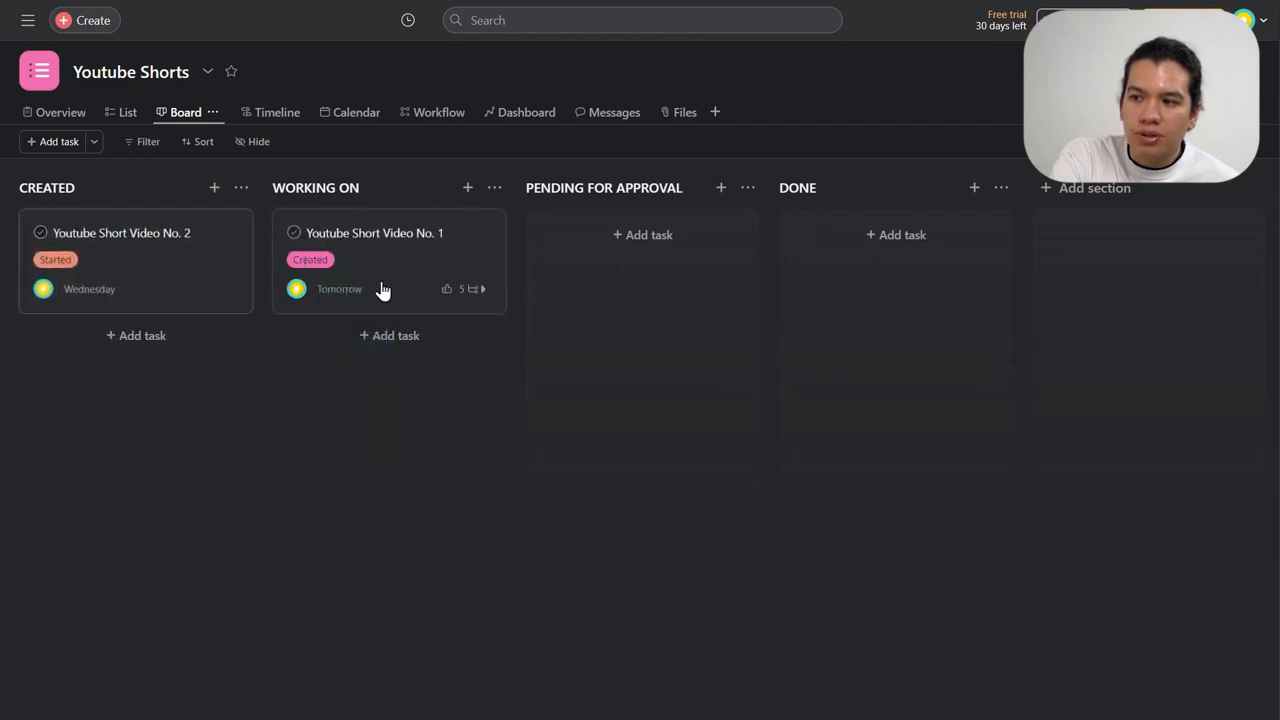
left_click_drag(363, 263, 686, 256)
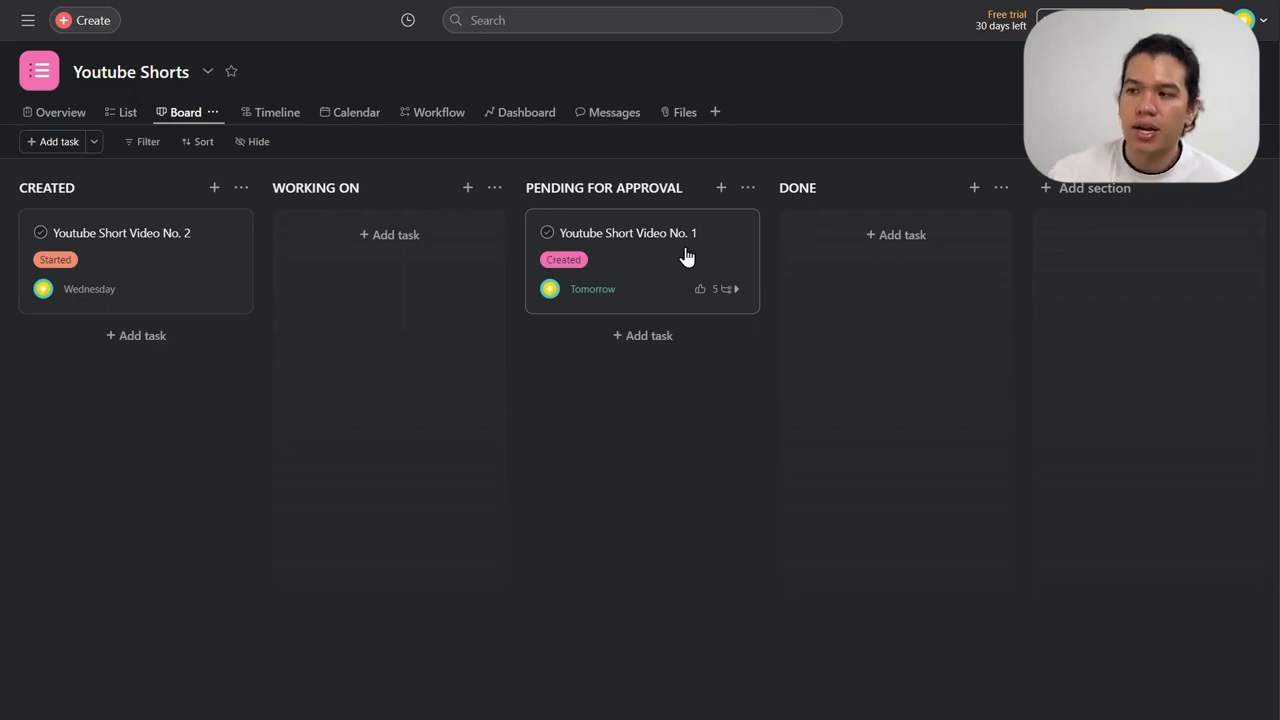
- Expand the subtasks of Youtube Short Video No. 1 and mark all five as complete
left_click(737, 290)
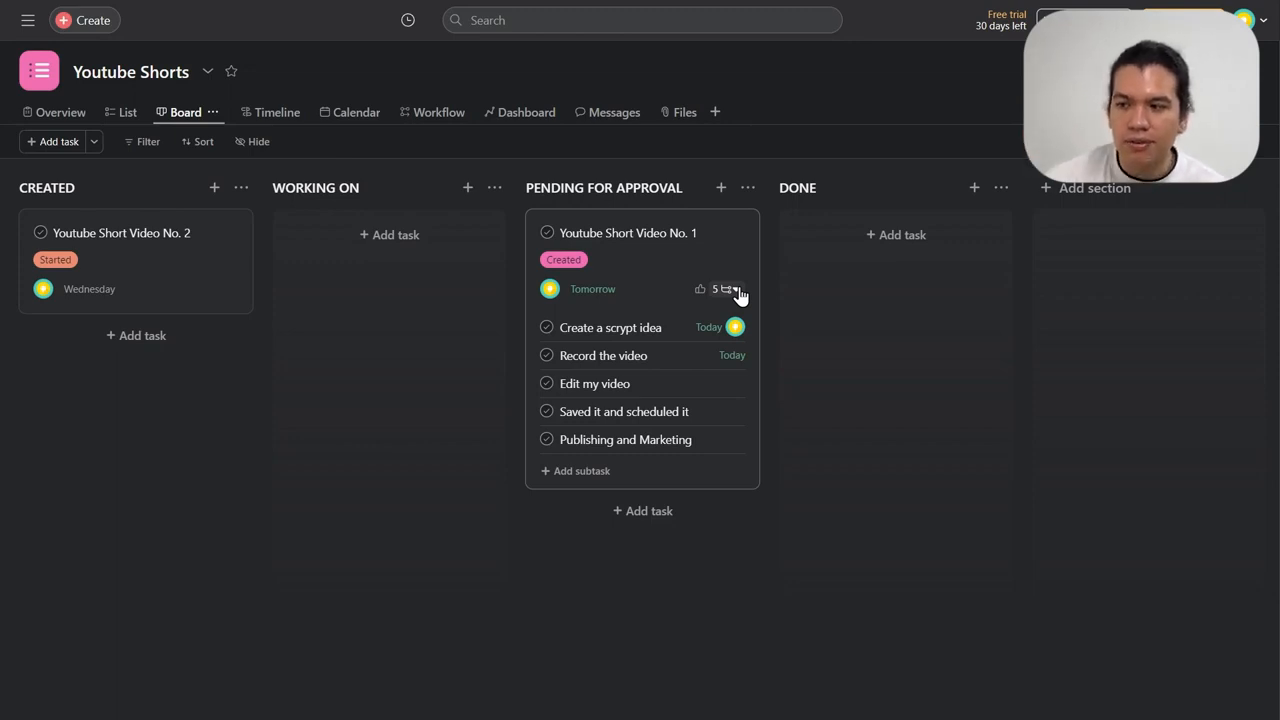
left_click(547, 328)
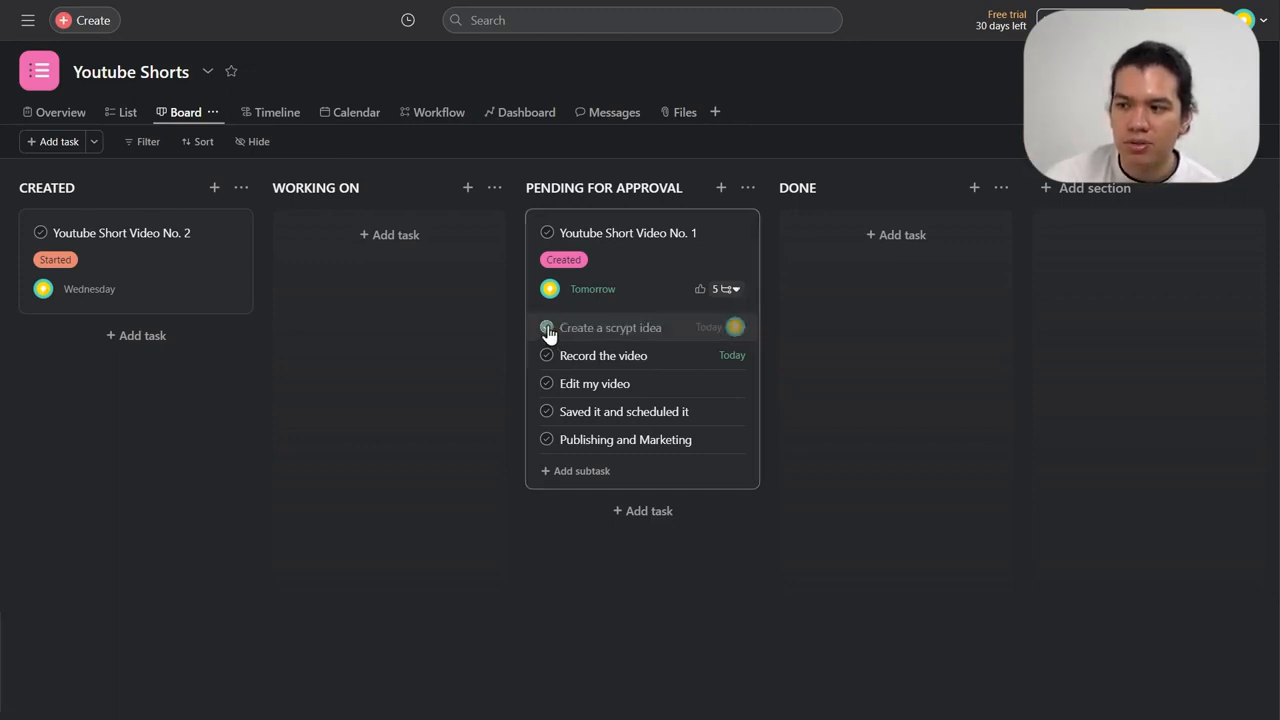
left_click(547, 355)
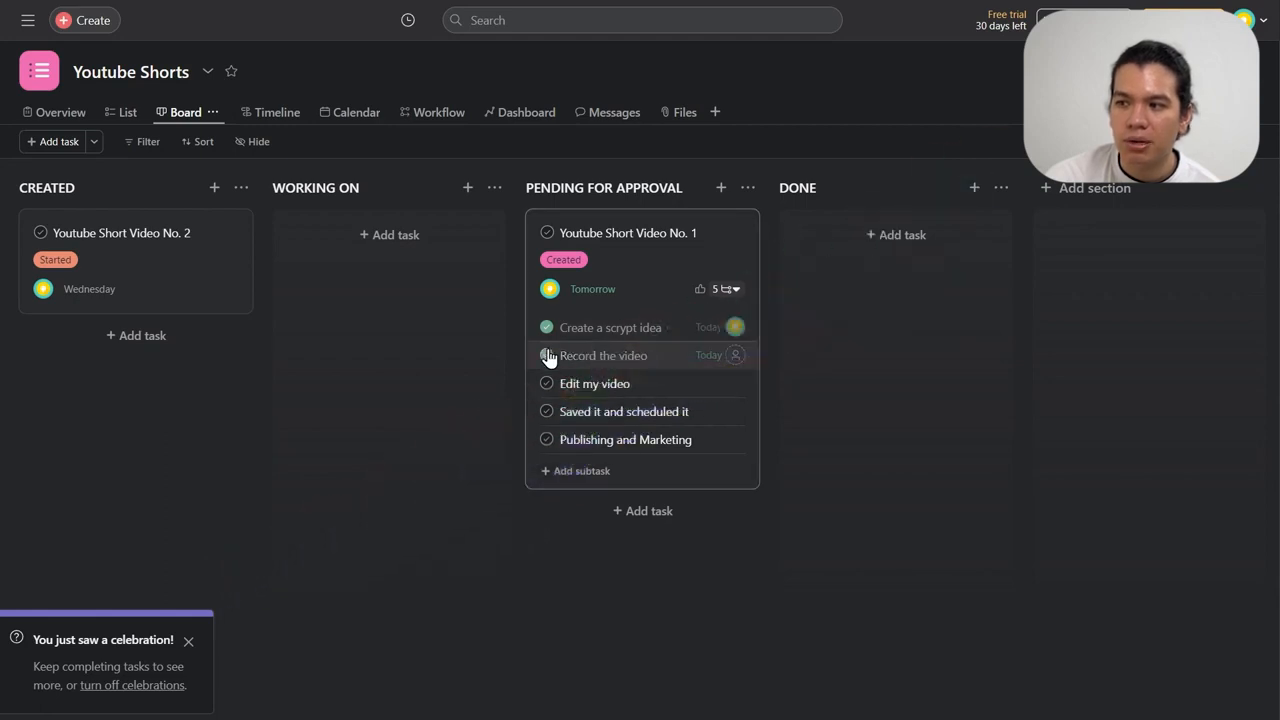
left_click(547, 383)
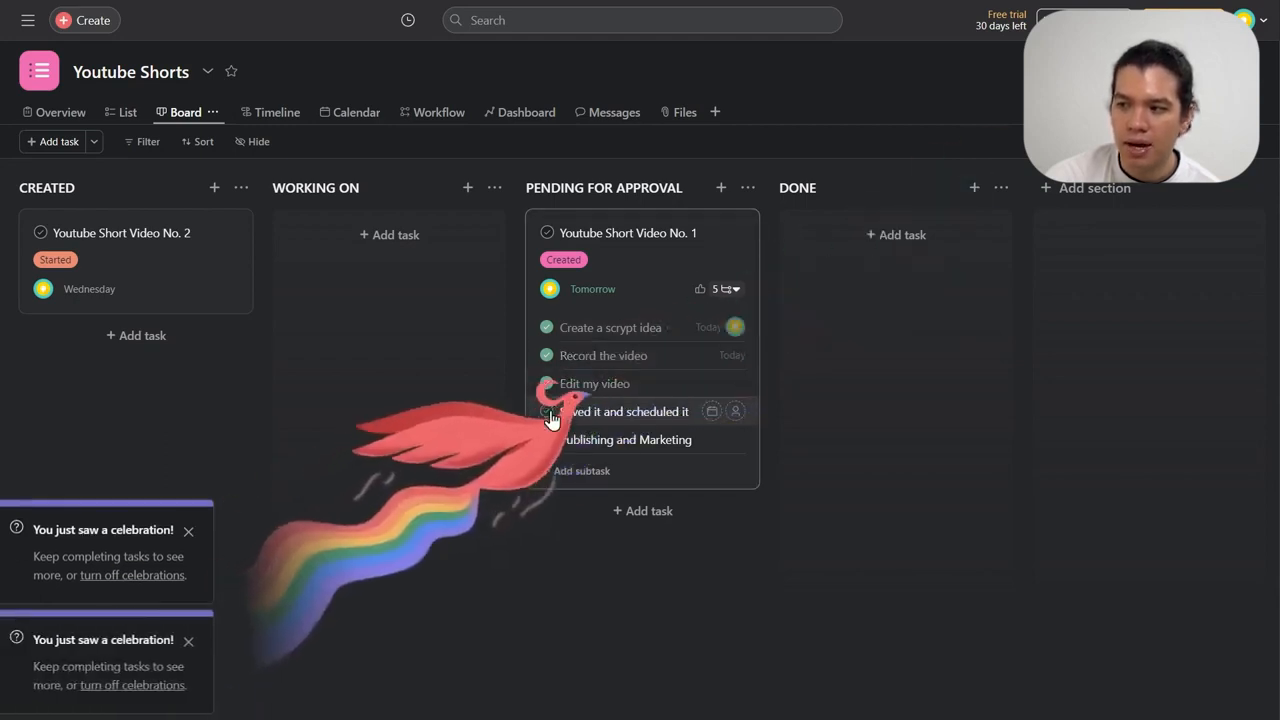
left_click(547, 411)
left_click(547, 440)
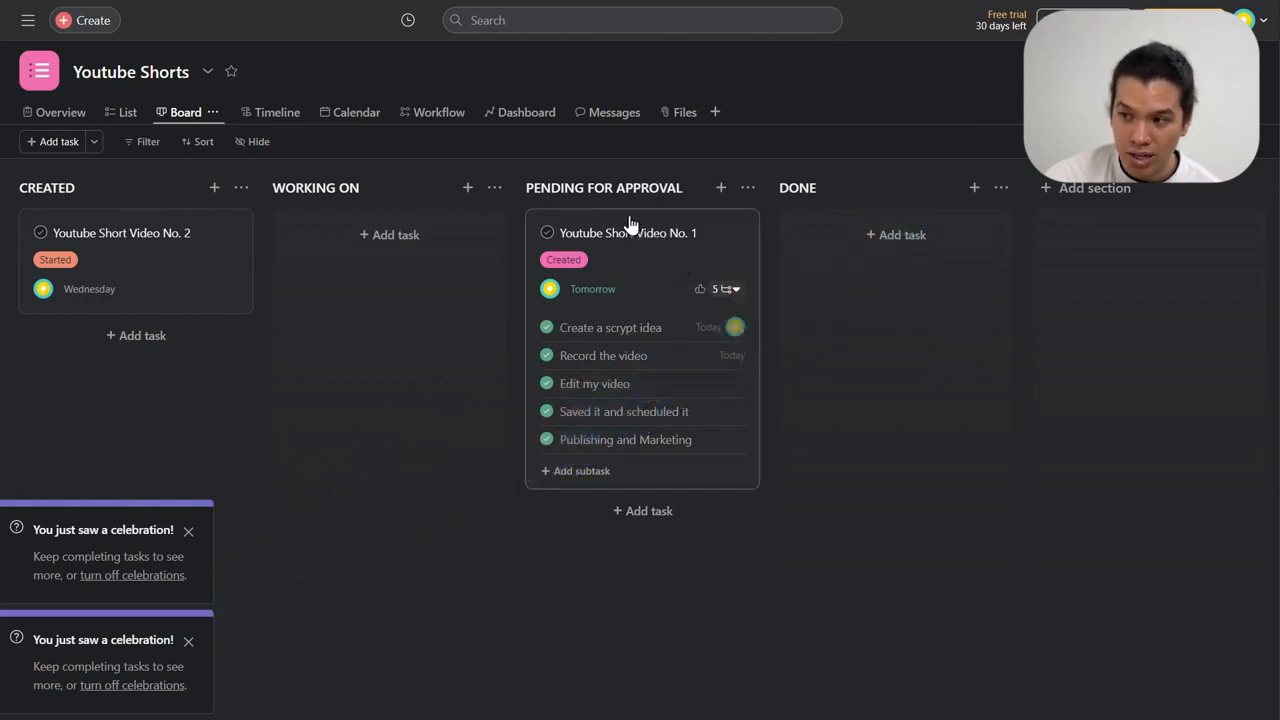
- Move Youtube Short Video No. 1 from the PENDING FOR APPROVAL section to DONE on the board
left_click_drag(630, 222, 945, 272)
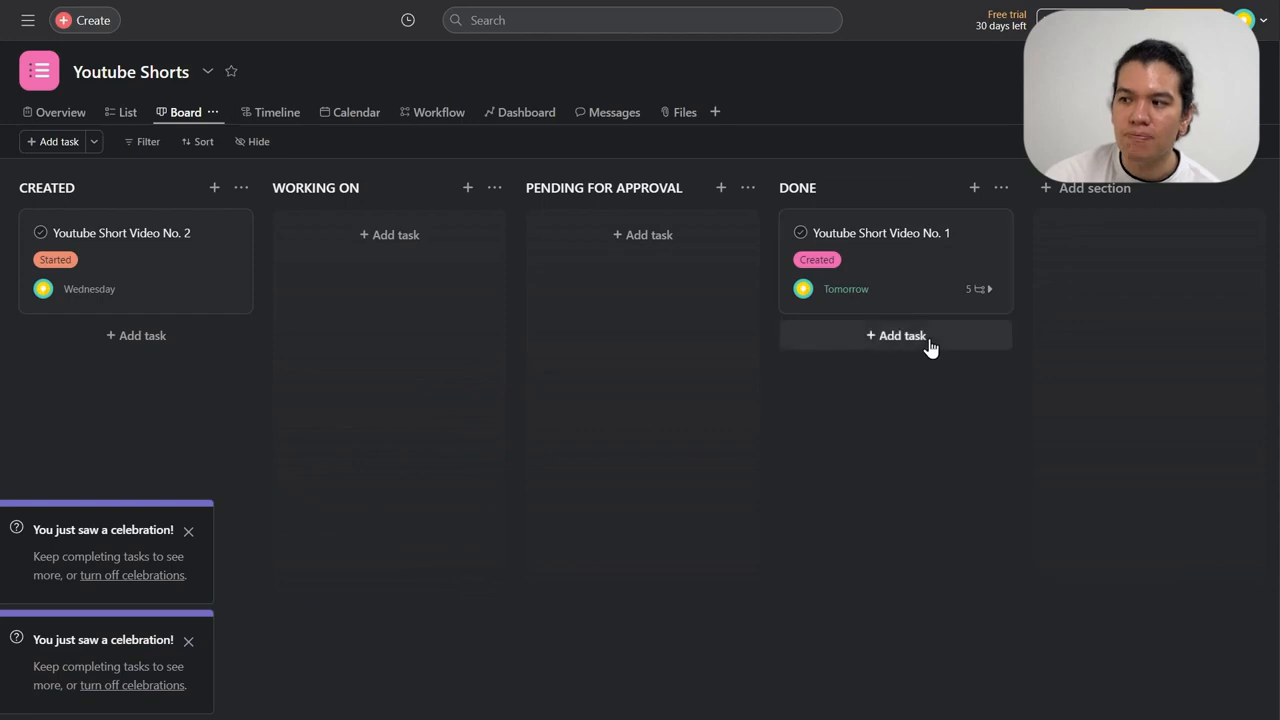
- Show the project as a list and collapse the WORKING ON and PENDING FOR APPROVAL sections, leaving CREATED expanded
left_click(128, 112)
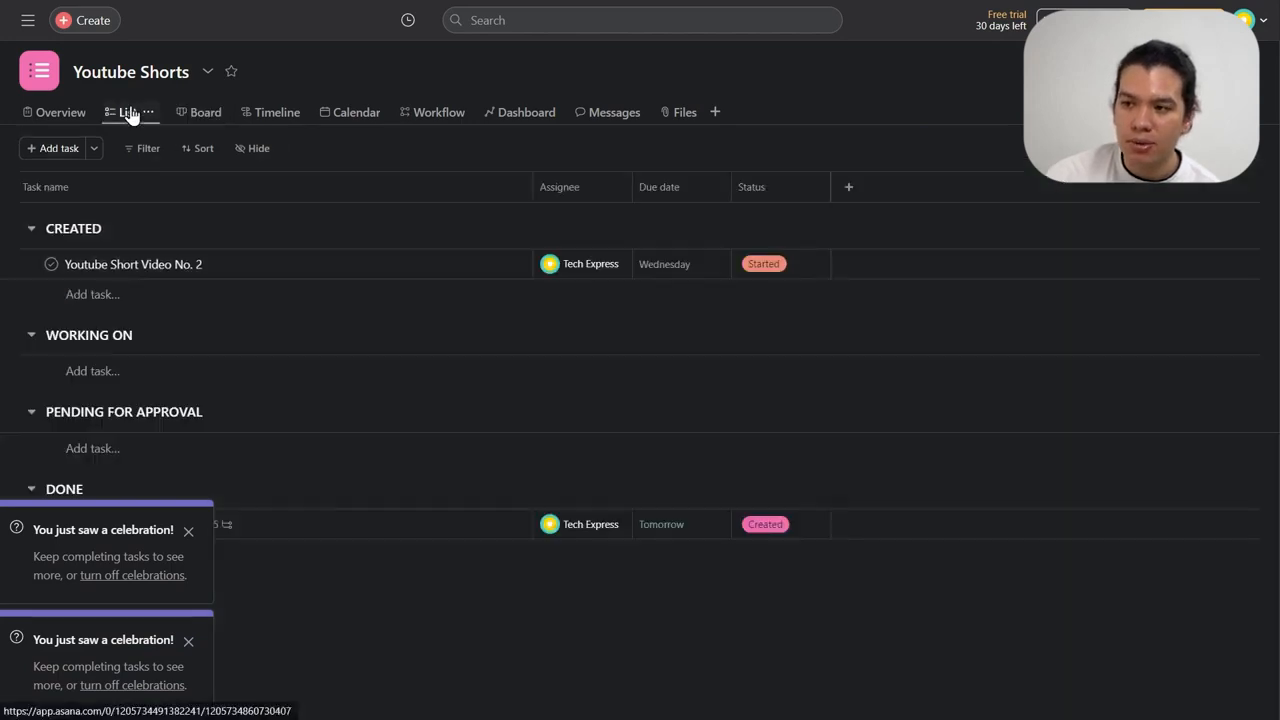
left_click(30, 228)
left_click(32, 271)
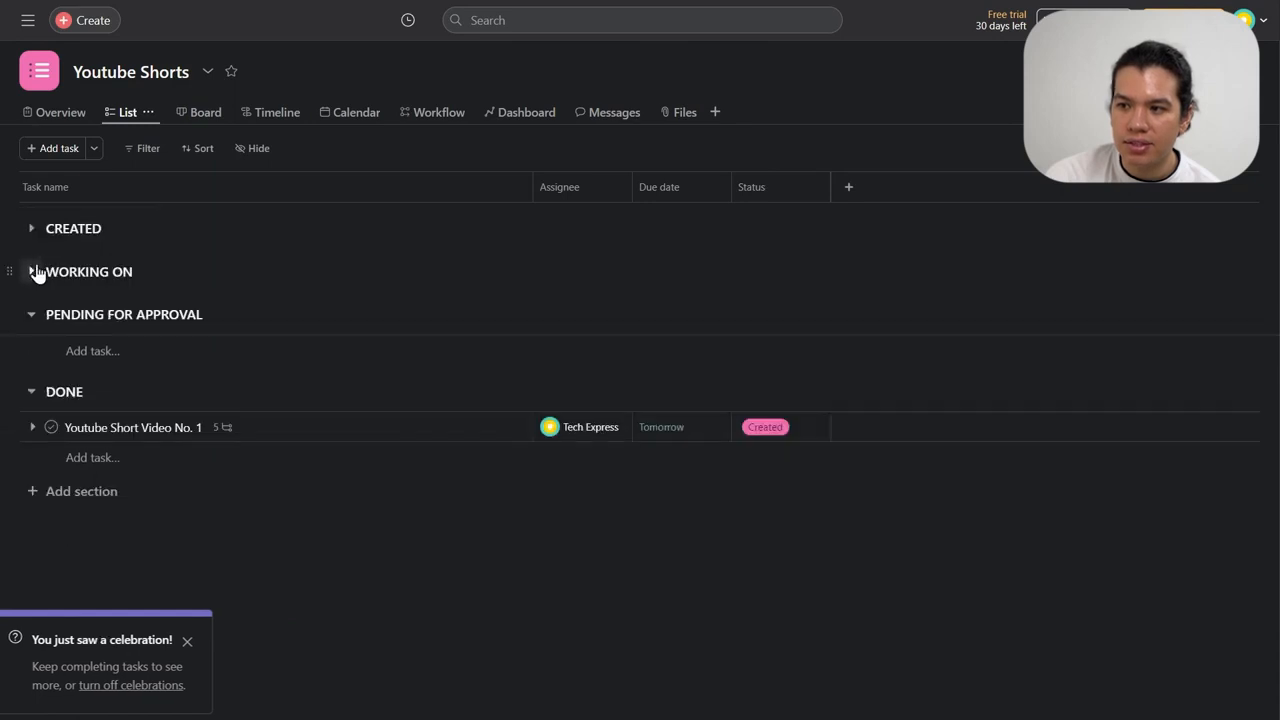
left_click(31, 314)
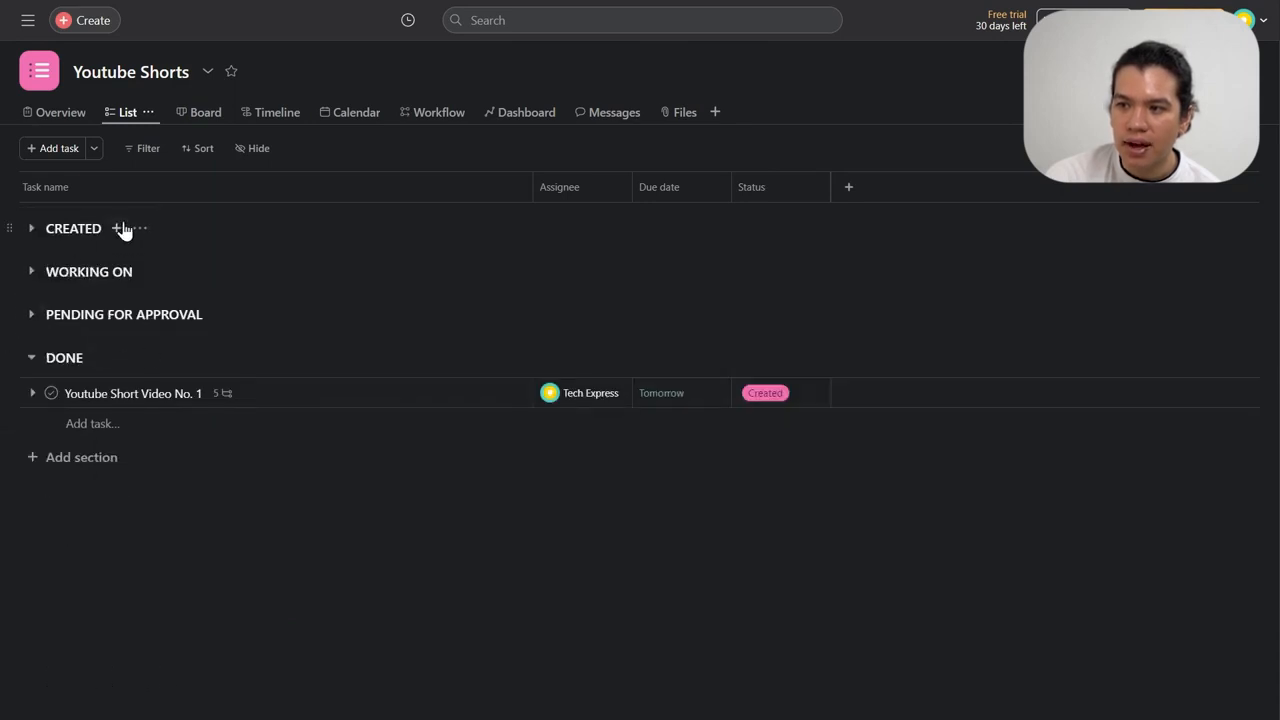
left_click(31, 228)
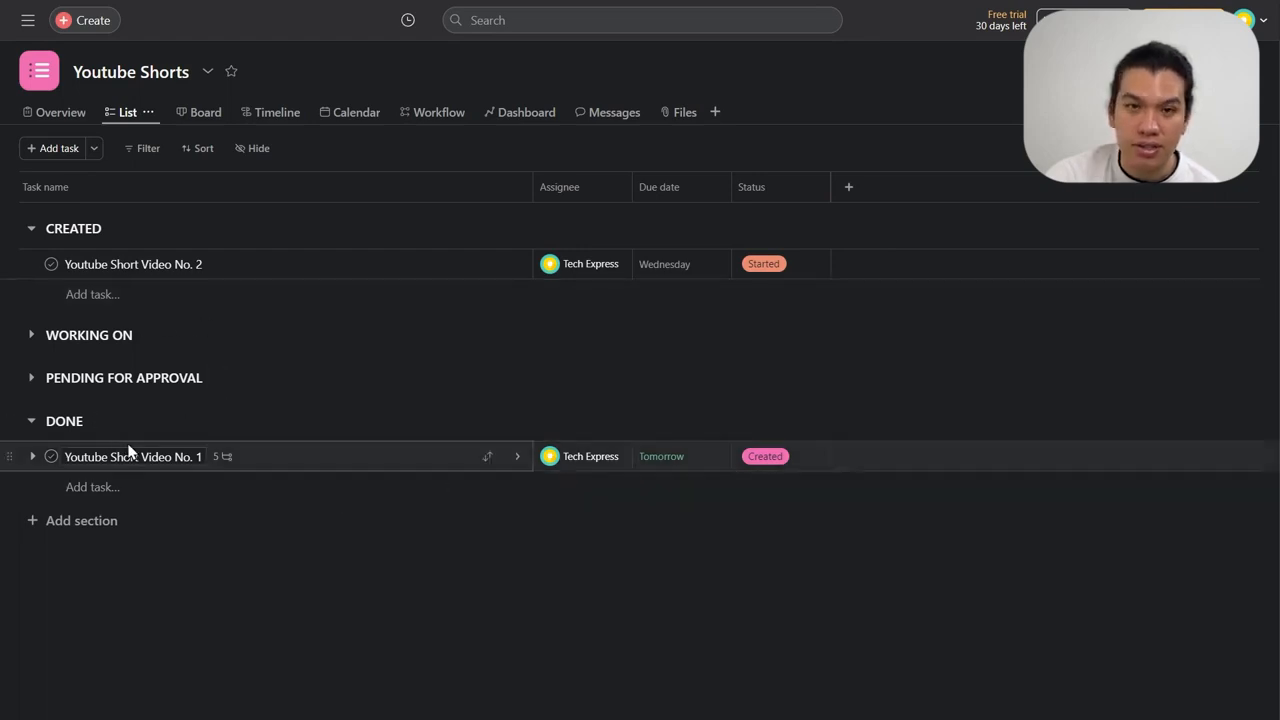
- Set the status of Youtube Short Video No. 1 to Done and mark the task as complete
left_click(784, 456)
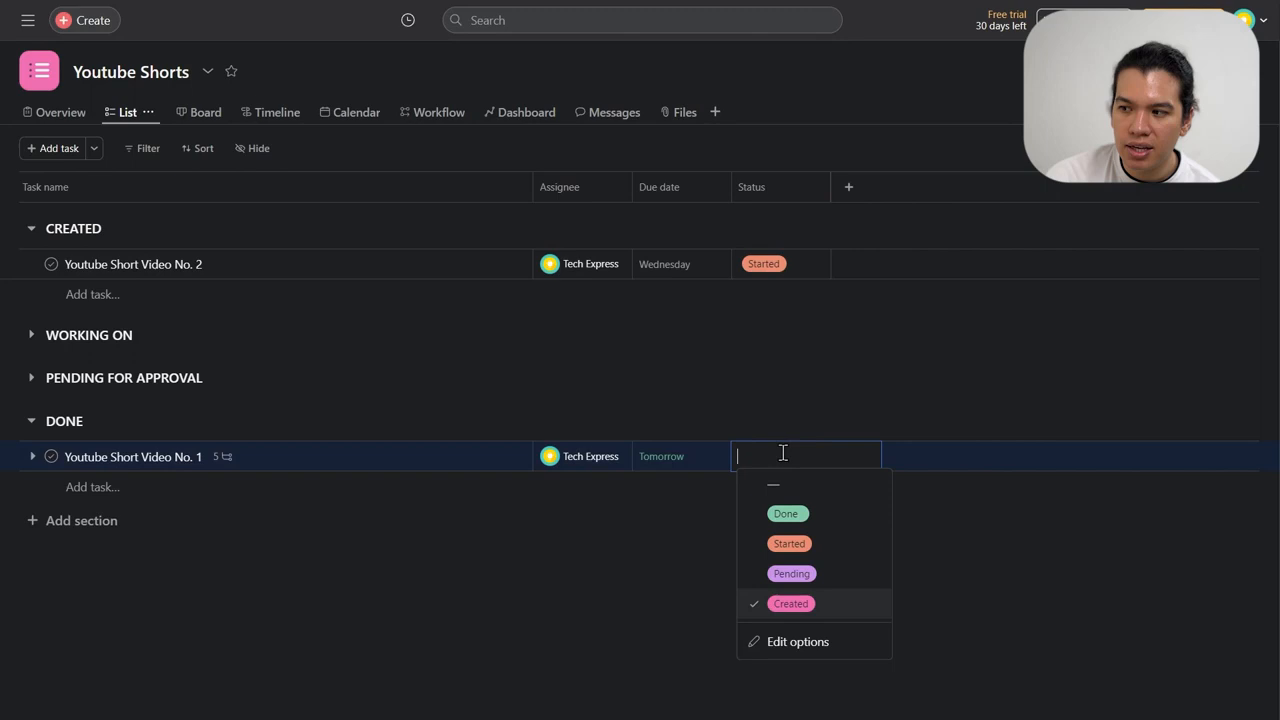
left_click(789, 514)
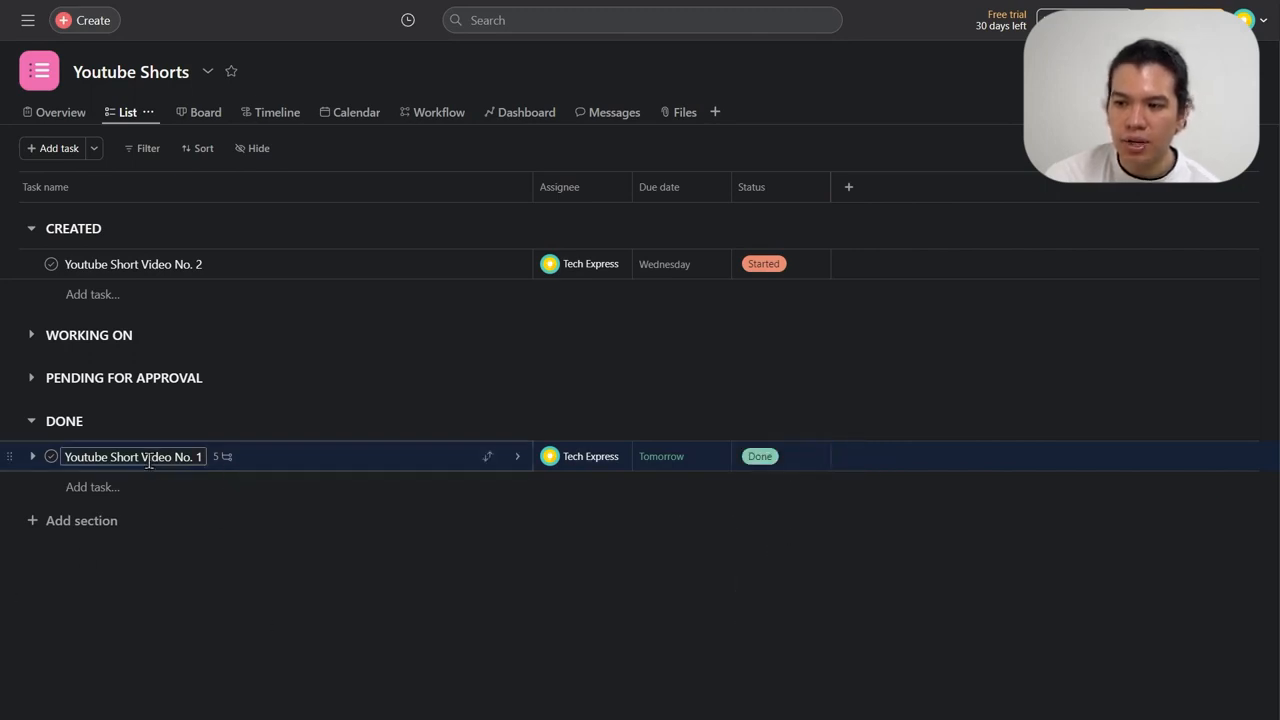
left_click(51, 457)
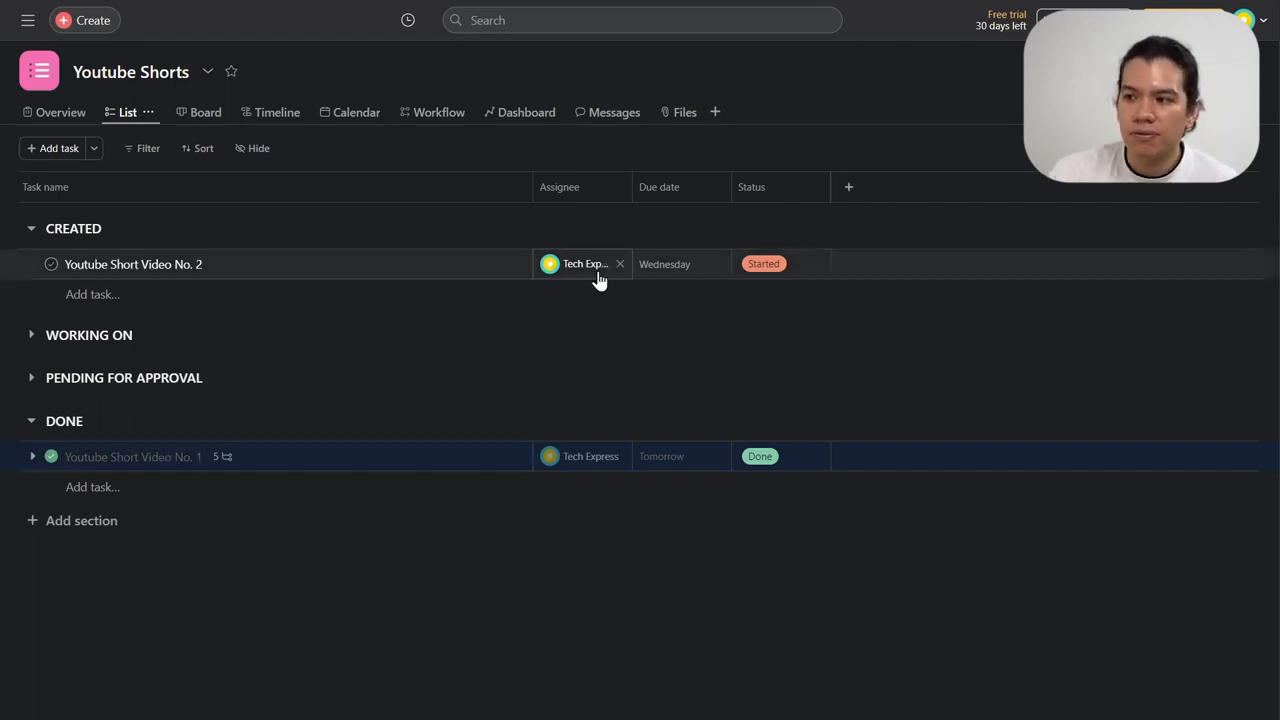
- Review the project dashboard's charts for completion status, tasks by section, upcoming tasks by assignee and completion over time
left_click(522, 117)
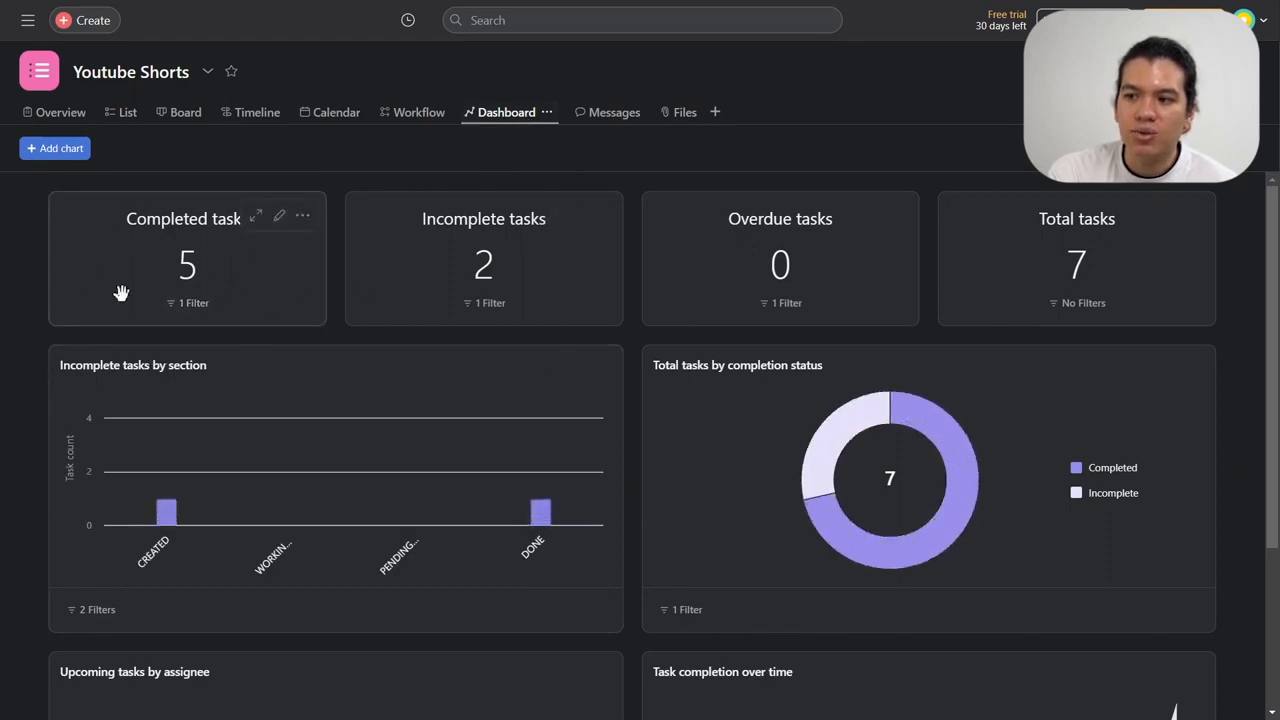
mouse_move(936, 455)
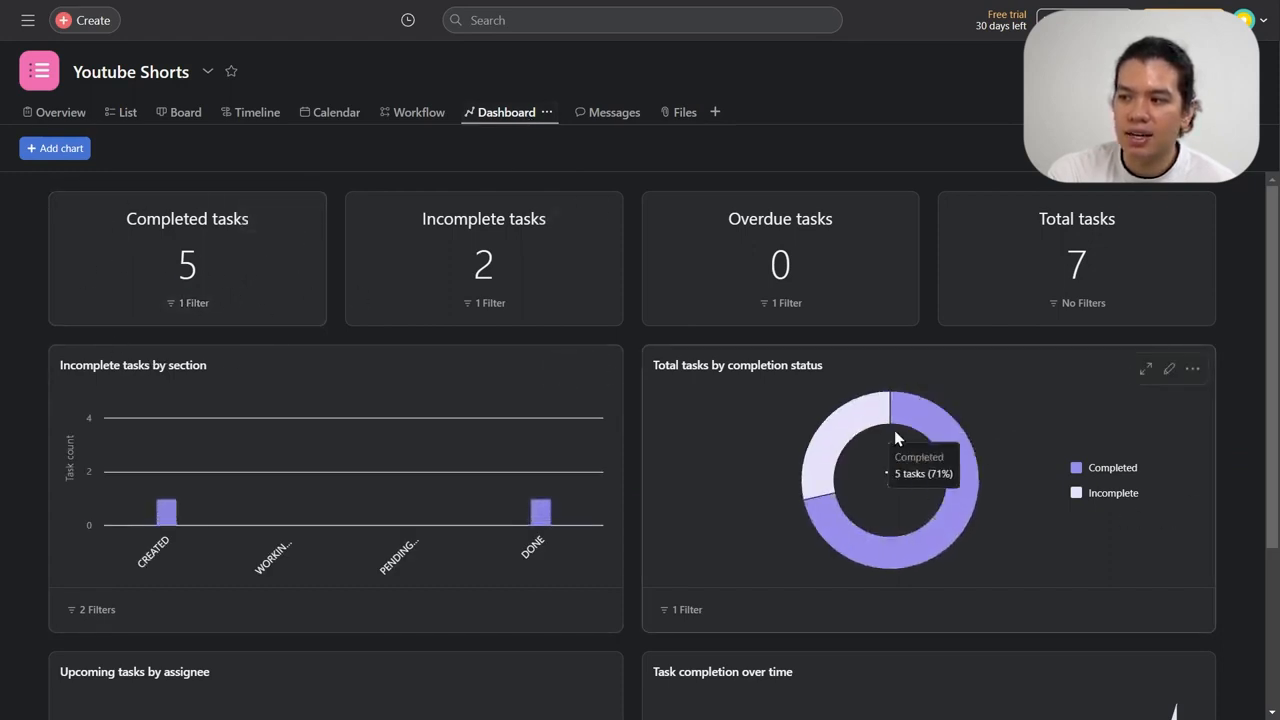
scroll(967, 404, "down", 1)
scroll(960, 402, "down", 3)
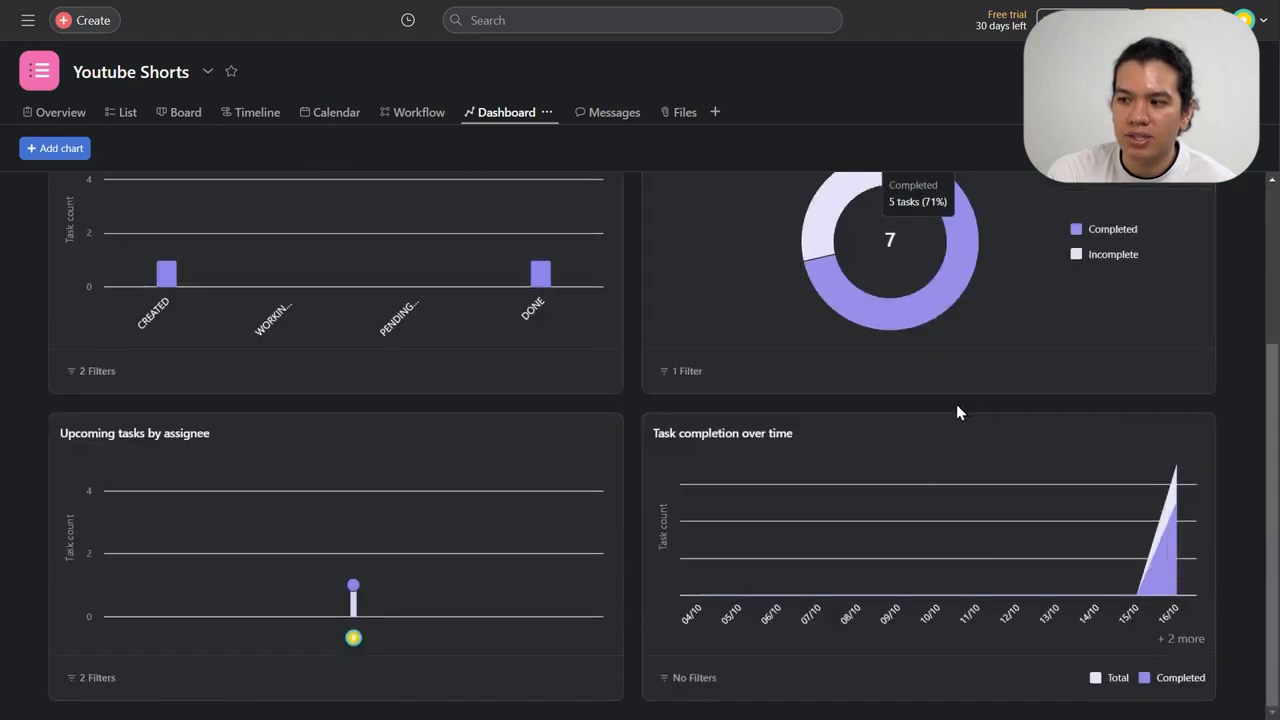
mouse_move(358, 642)
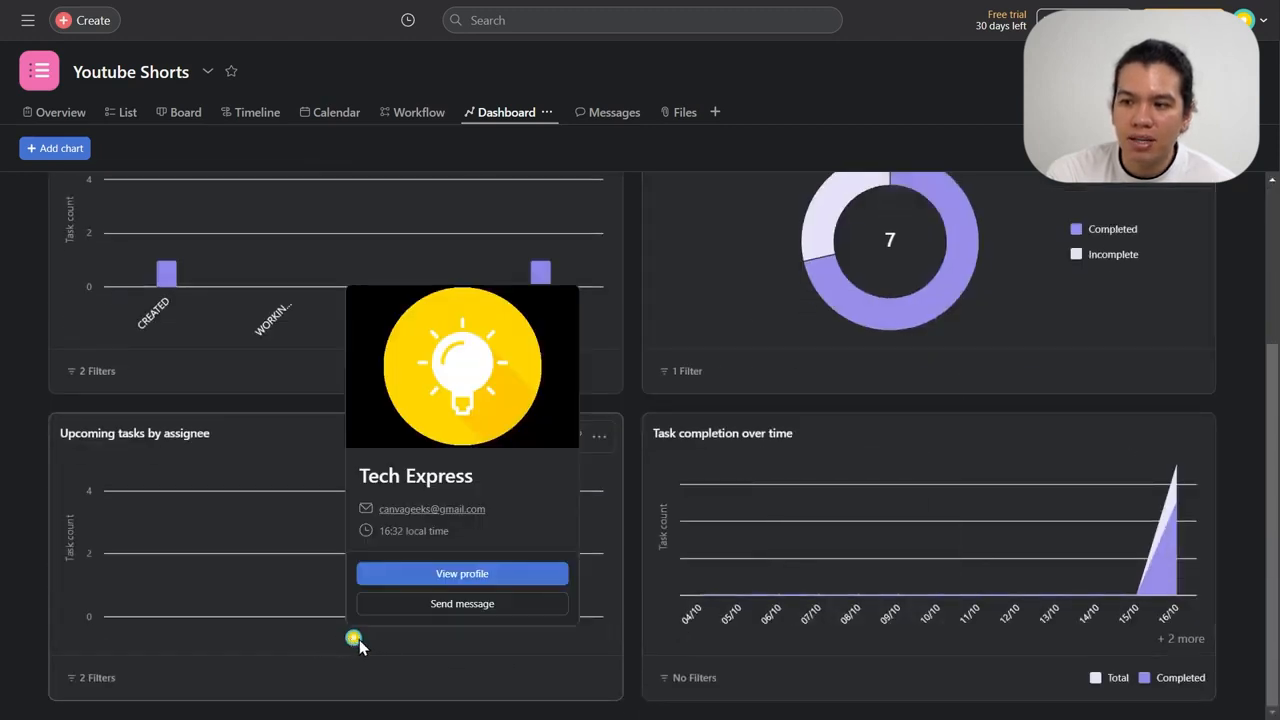
mouse_move(369, 614)
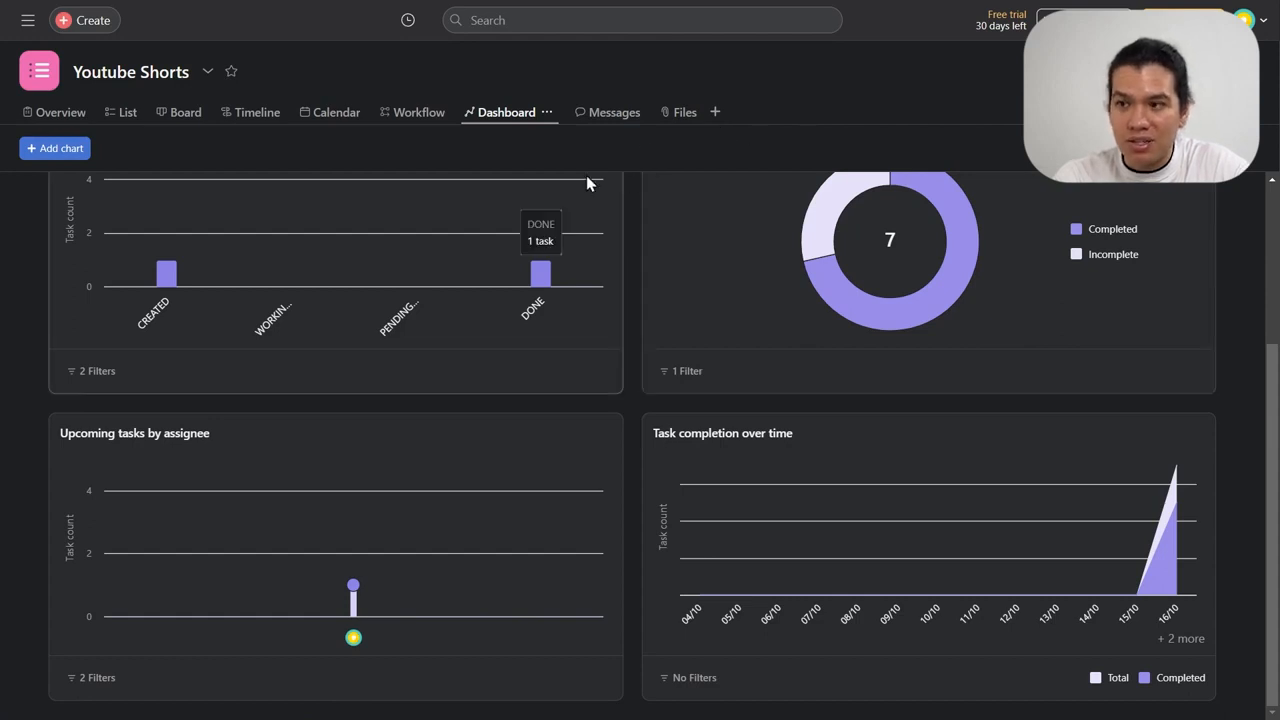
- From the project overview, examine the customization options for rules, apps, forms and task templates
left_click(58, 115)
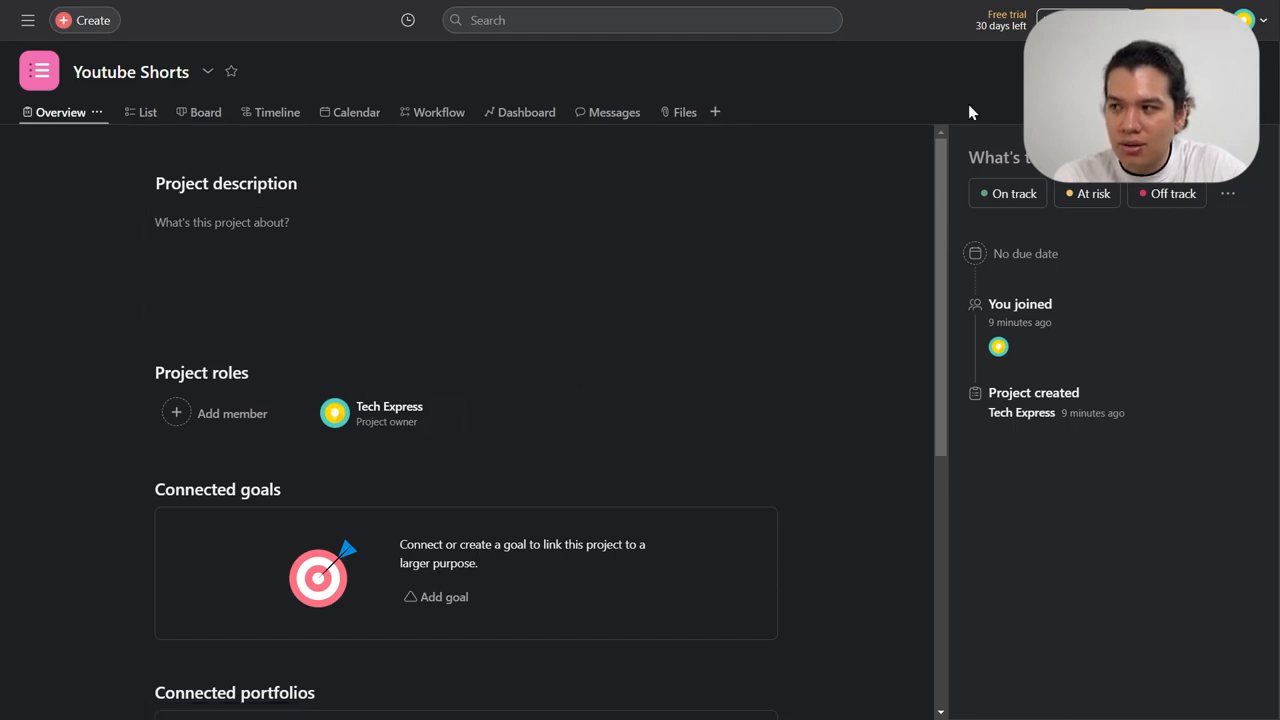
left_click(1220, 72)
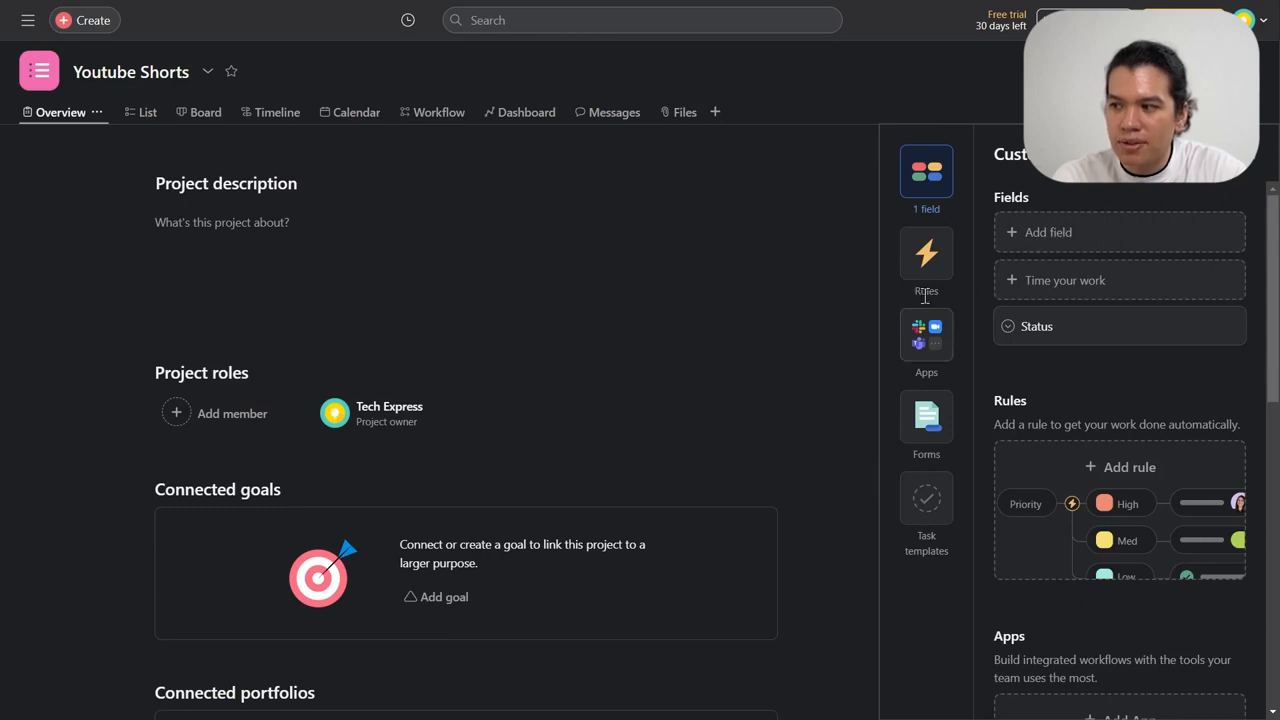
left_click(930, 255)
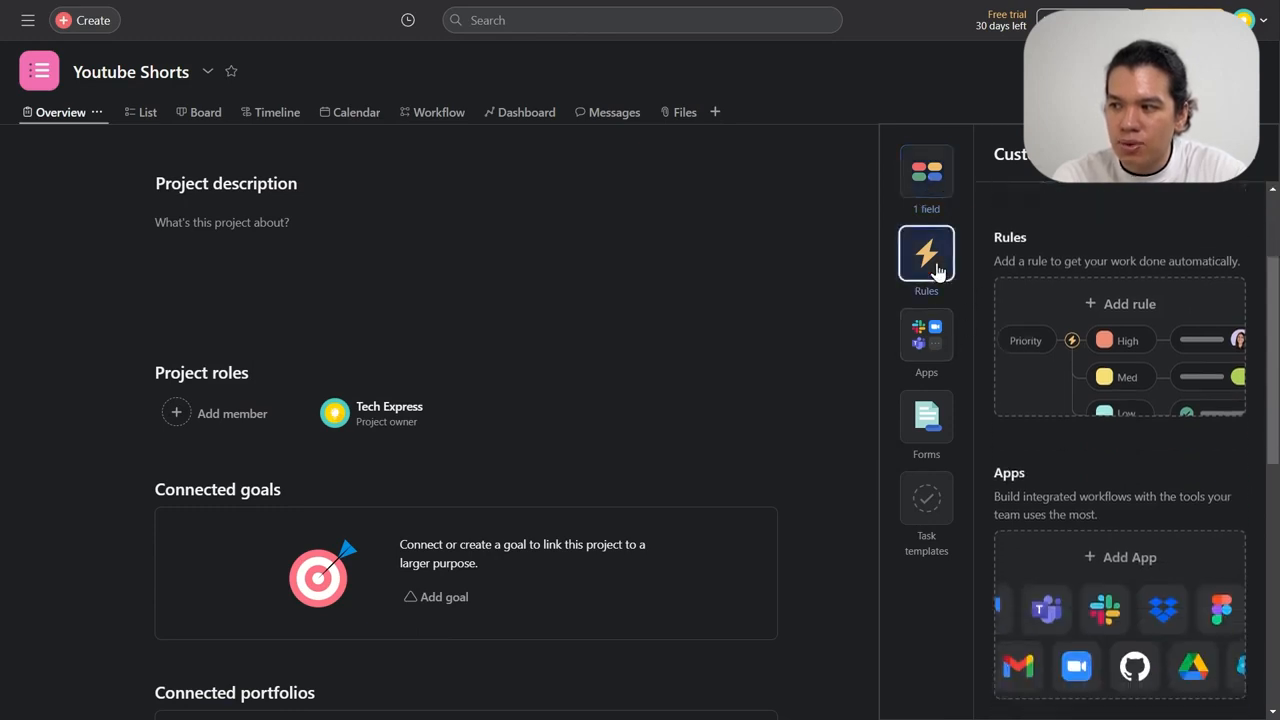
left_click(936, 330)
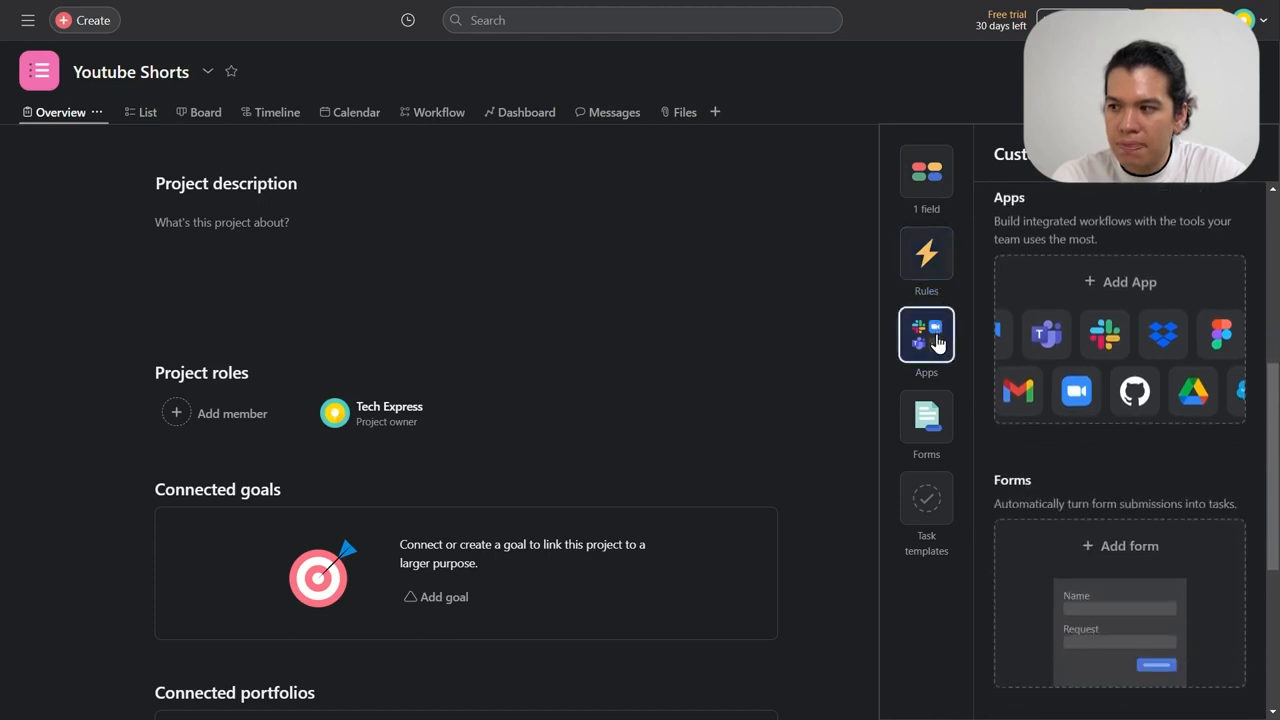
left_click(930, 428)
left_click(930, 495)
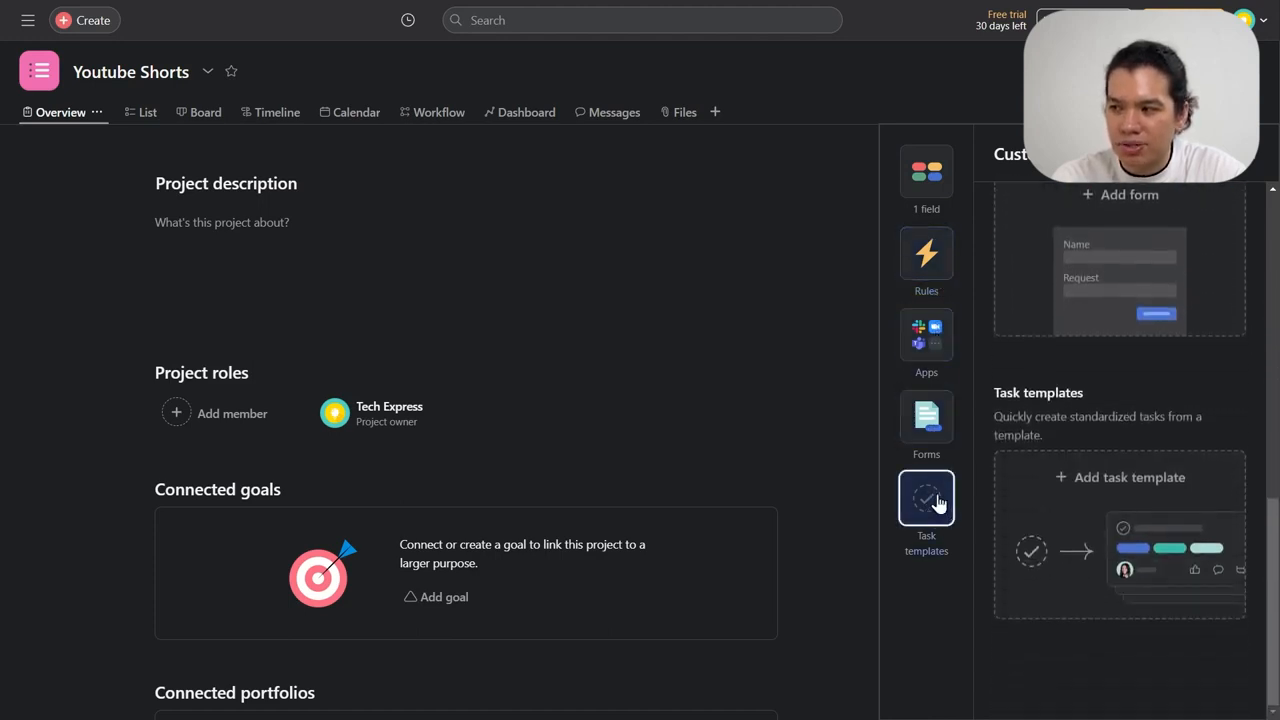
- Browse the apps available for the project and choose Google Calendar to add to it
left_click(939, 350)
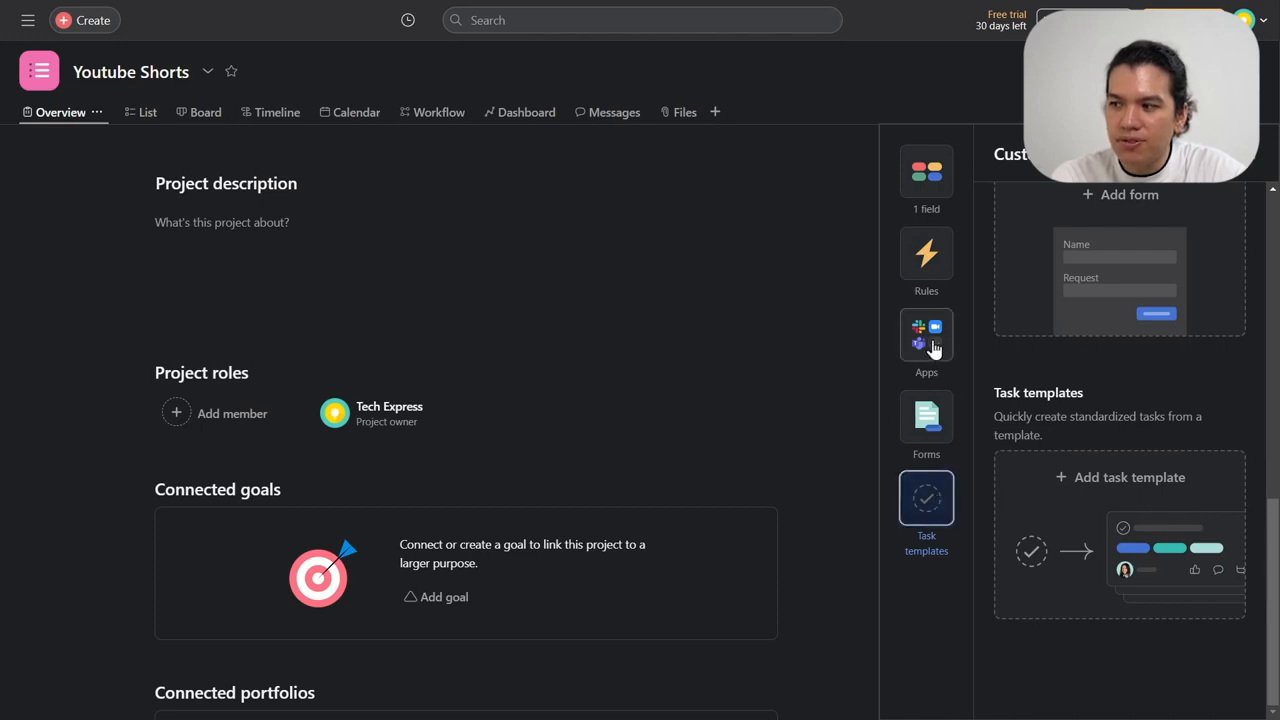
left_click(1165, 287)
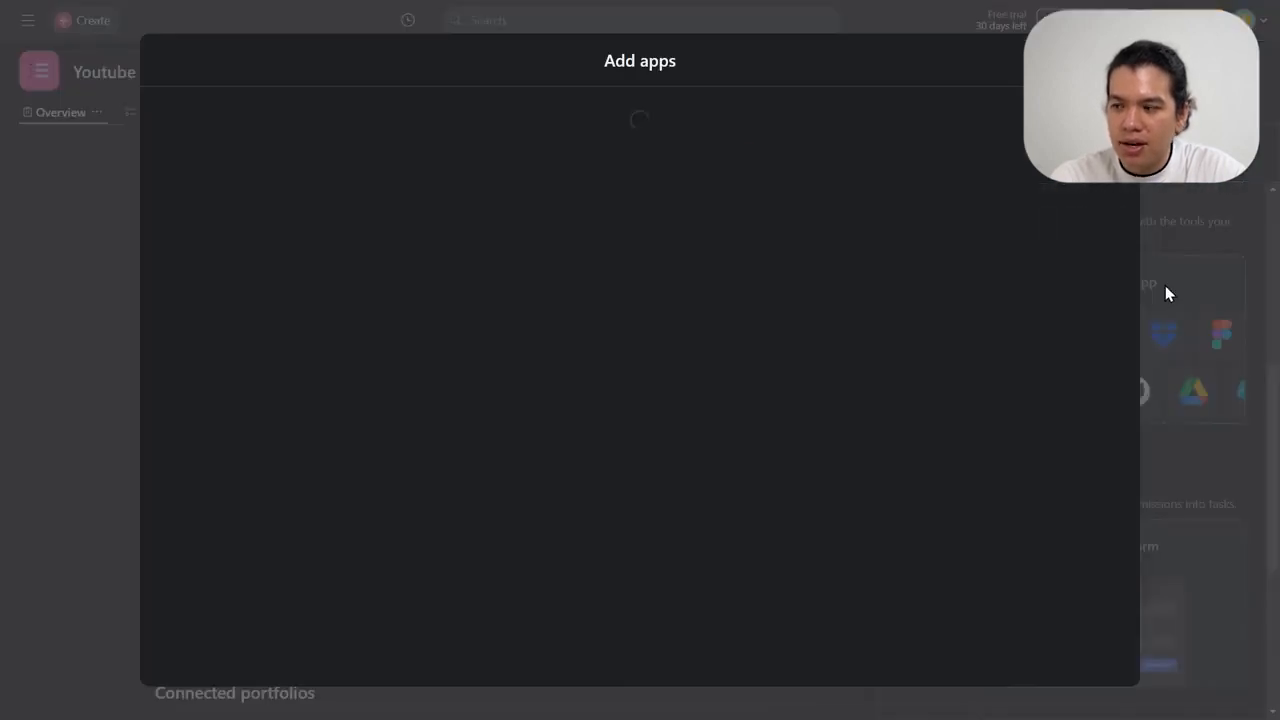
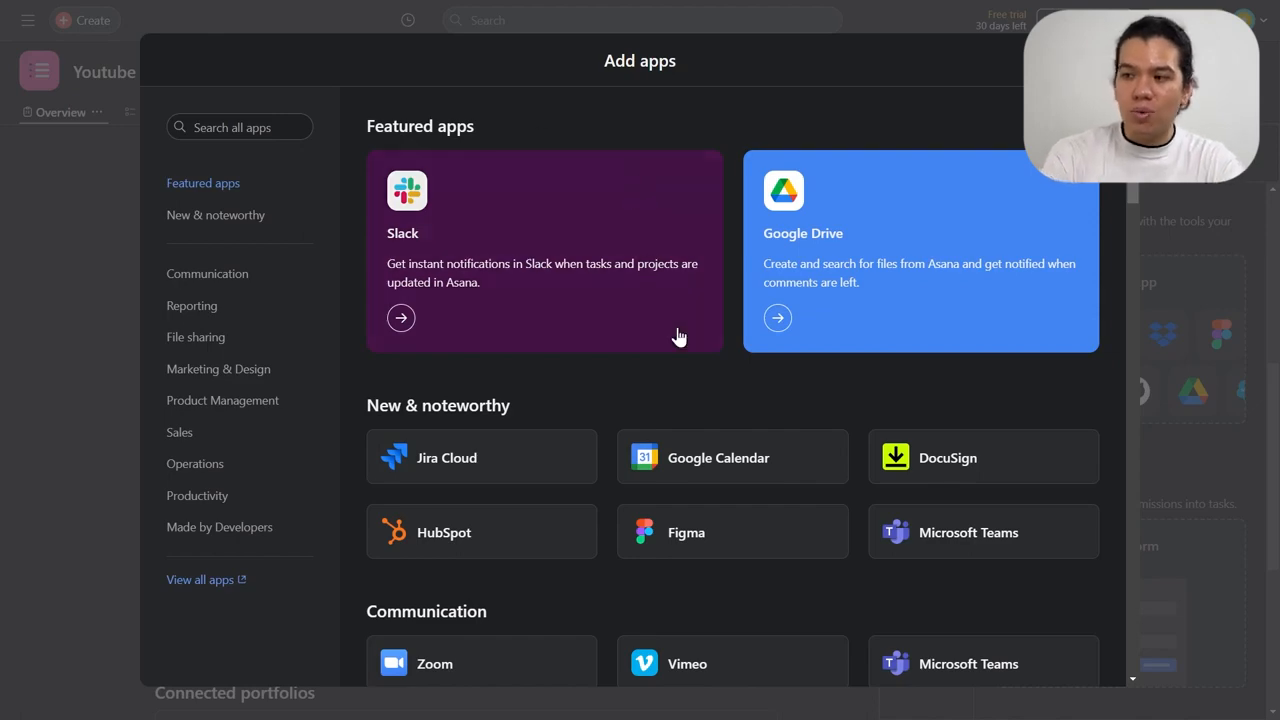
scroll(677, 337, "down", 5)
scroll(685, 358, "down", 3)
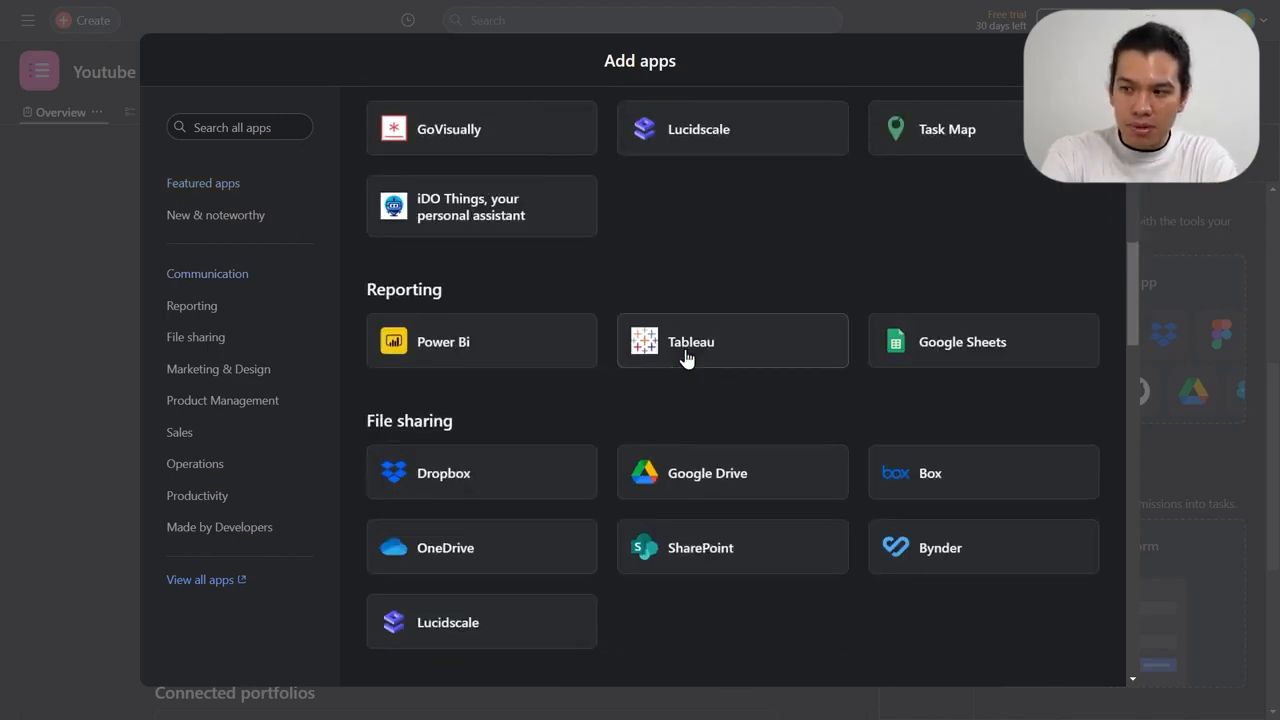
scroll(685, 358, "up", 8)
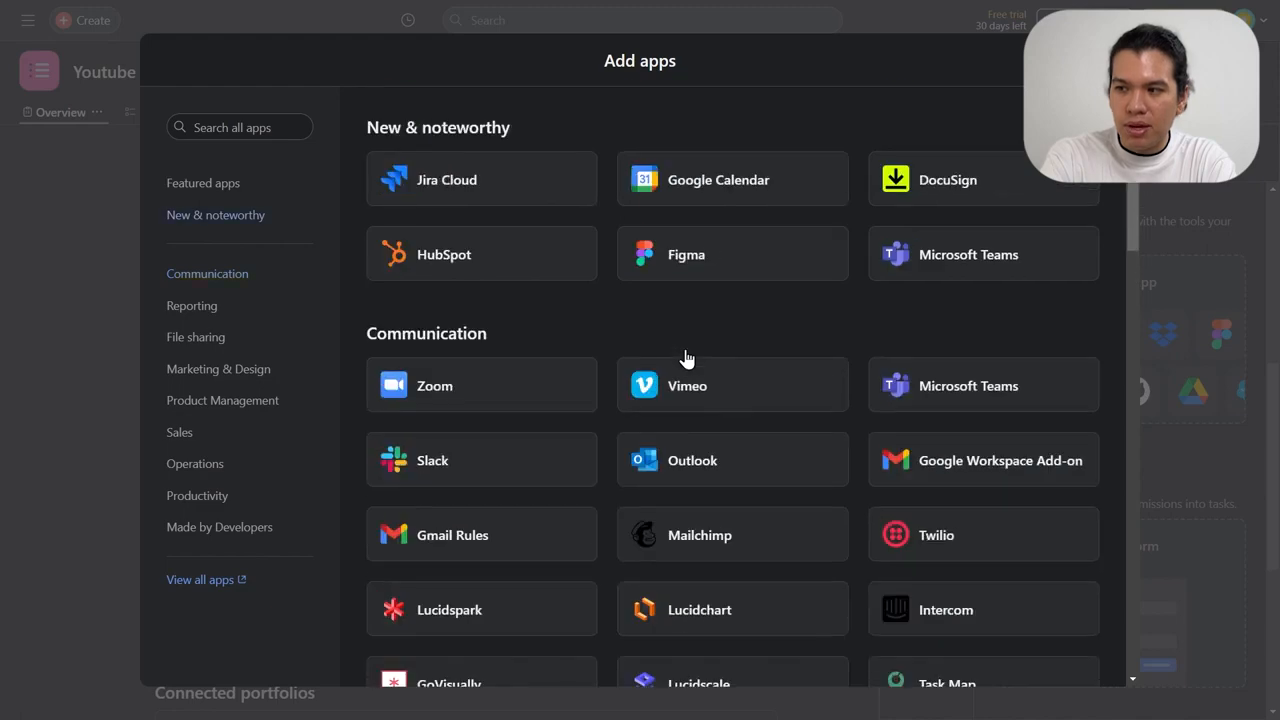
left_click(733, 470)
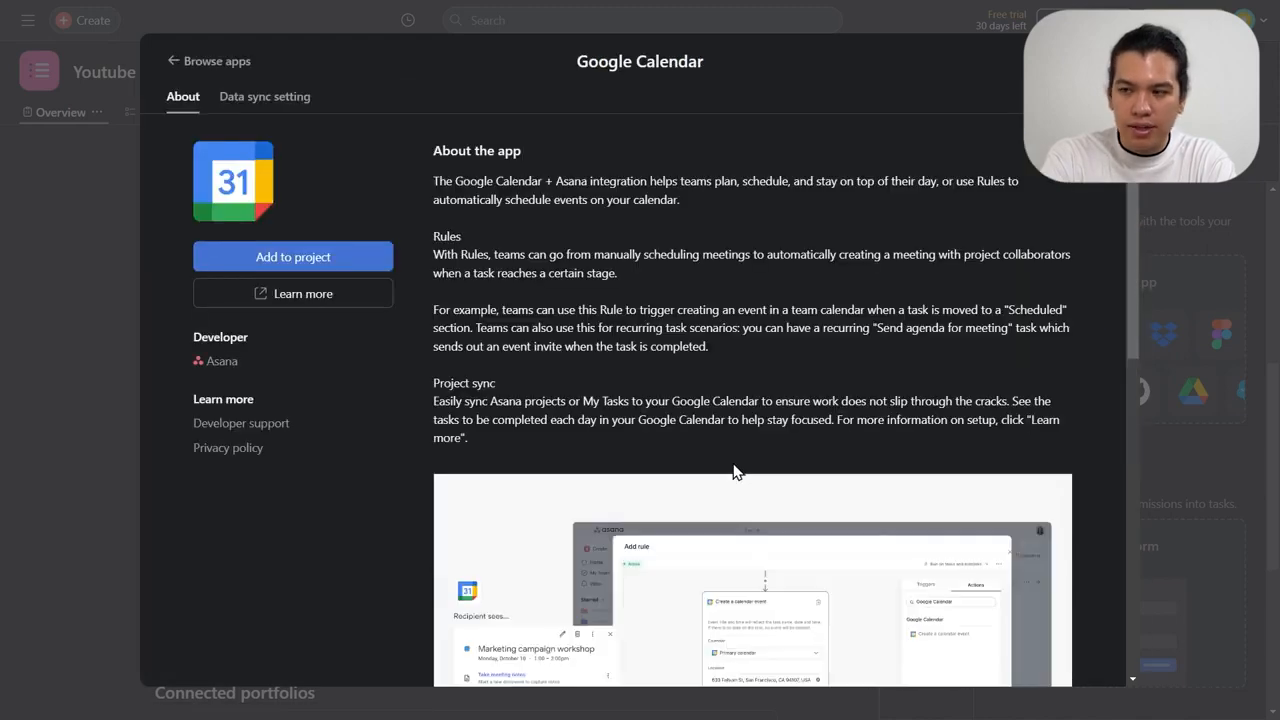
left_click(332, 243)
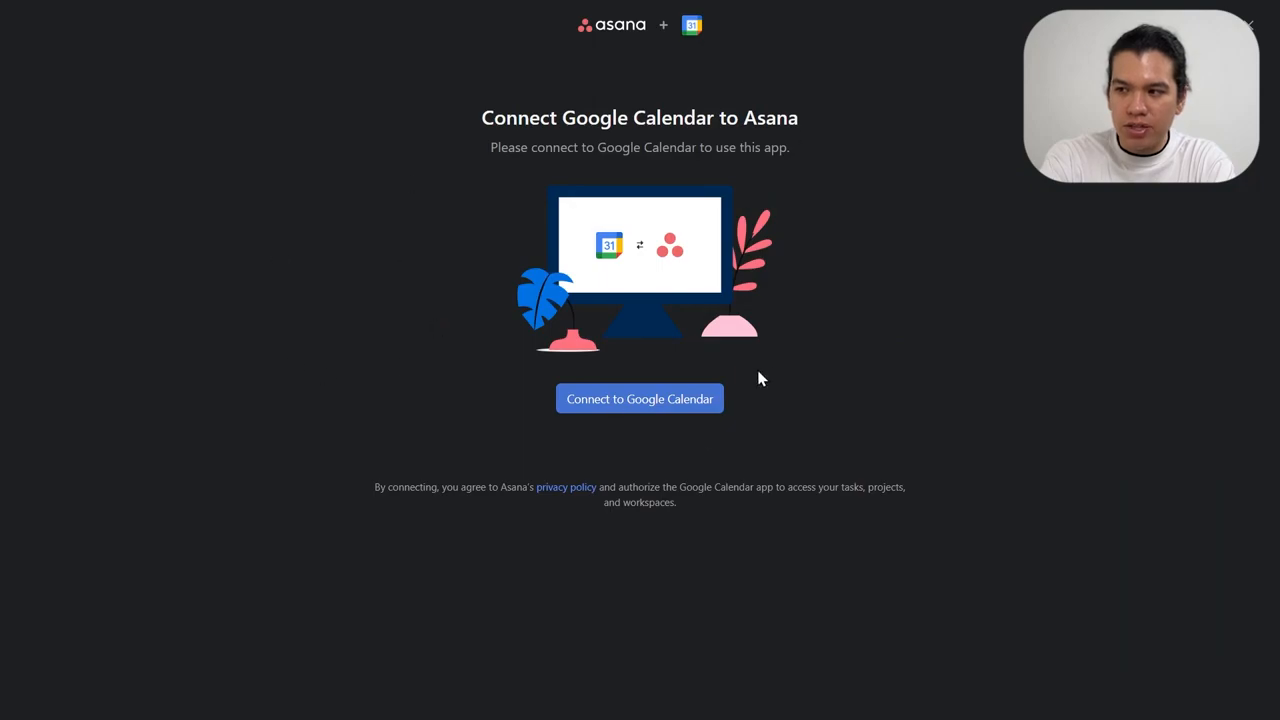
- Connect Google Calendar to Asana, allowing the requested permissions and authorizing access with the chosen Google account
left_click(668, 401)
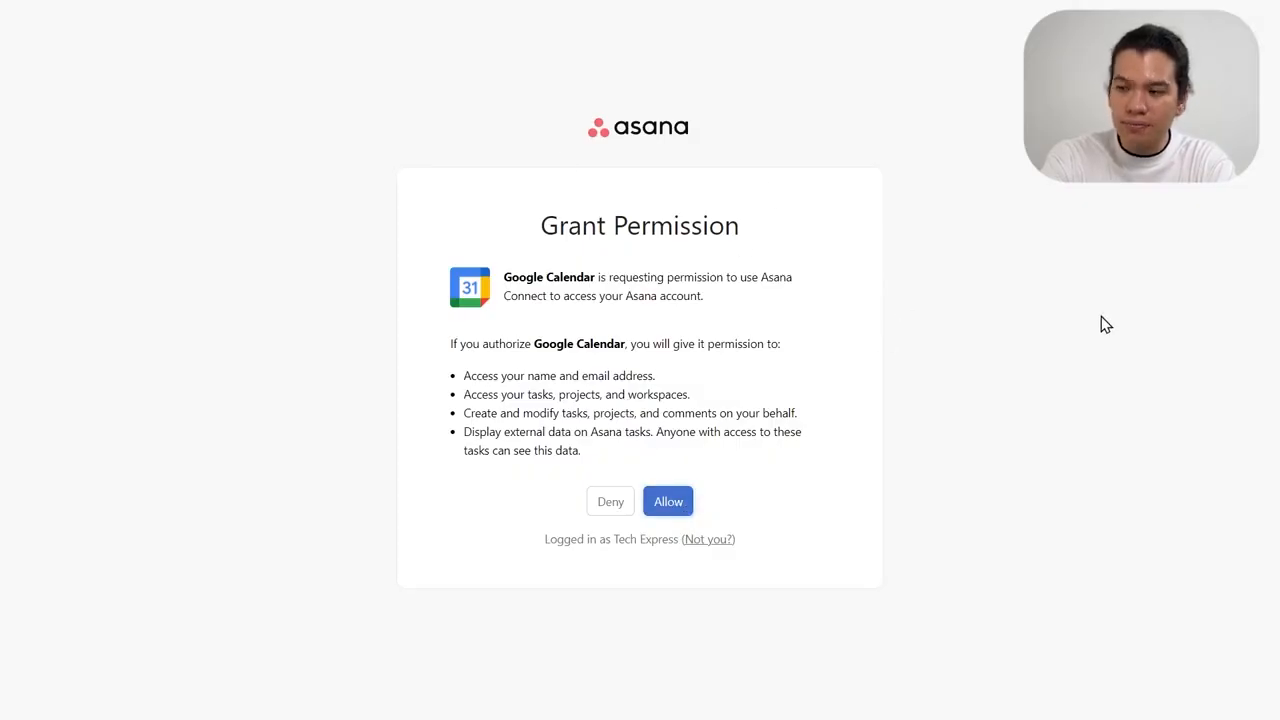
left_click(690, 507)
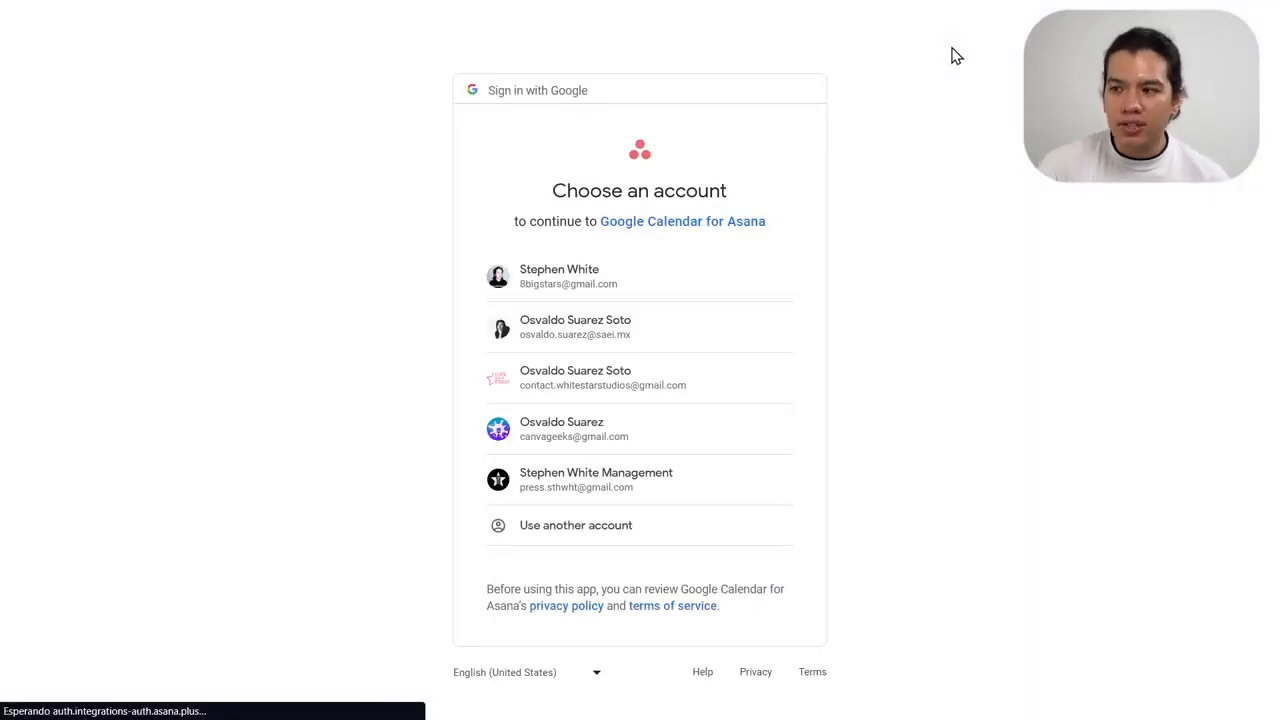
left_click(692, 440)
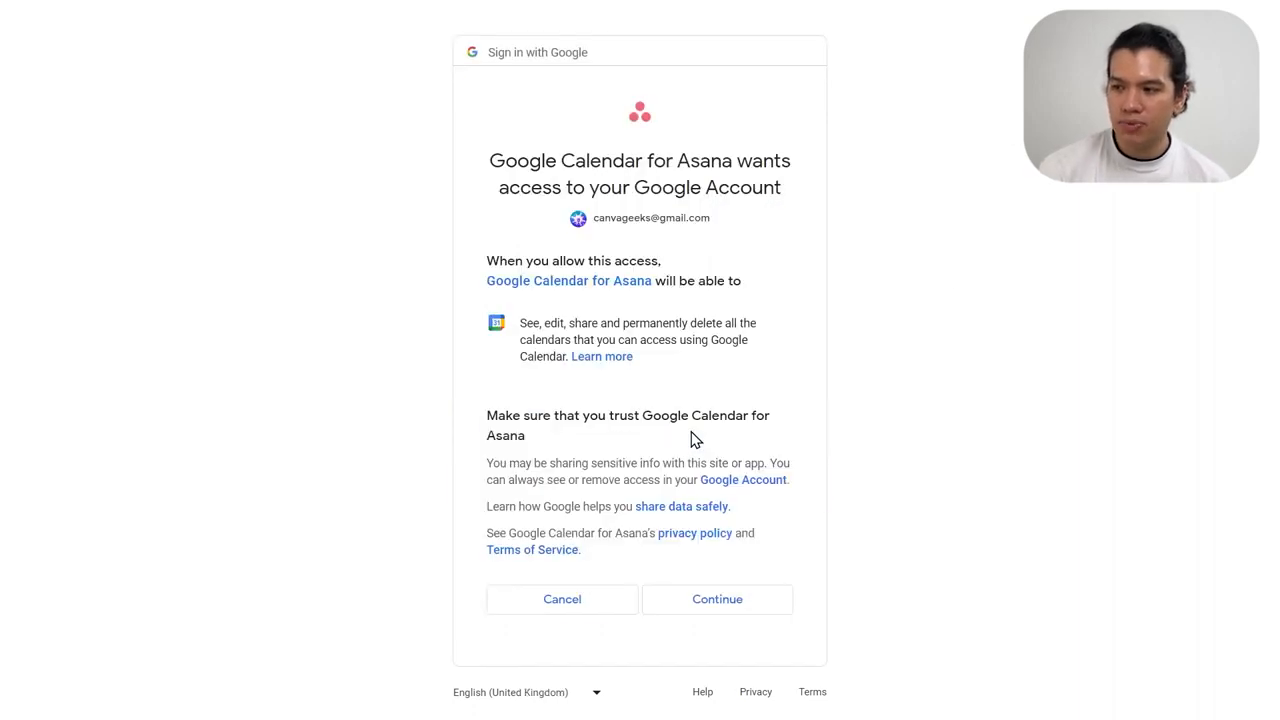
left_click(737, 603)
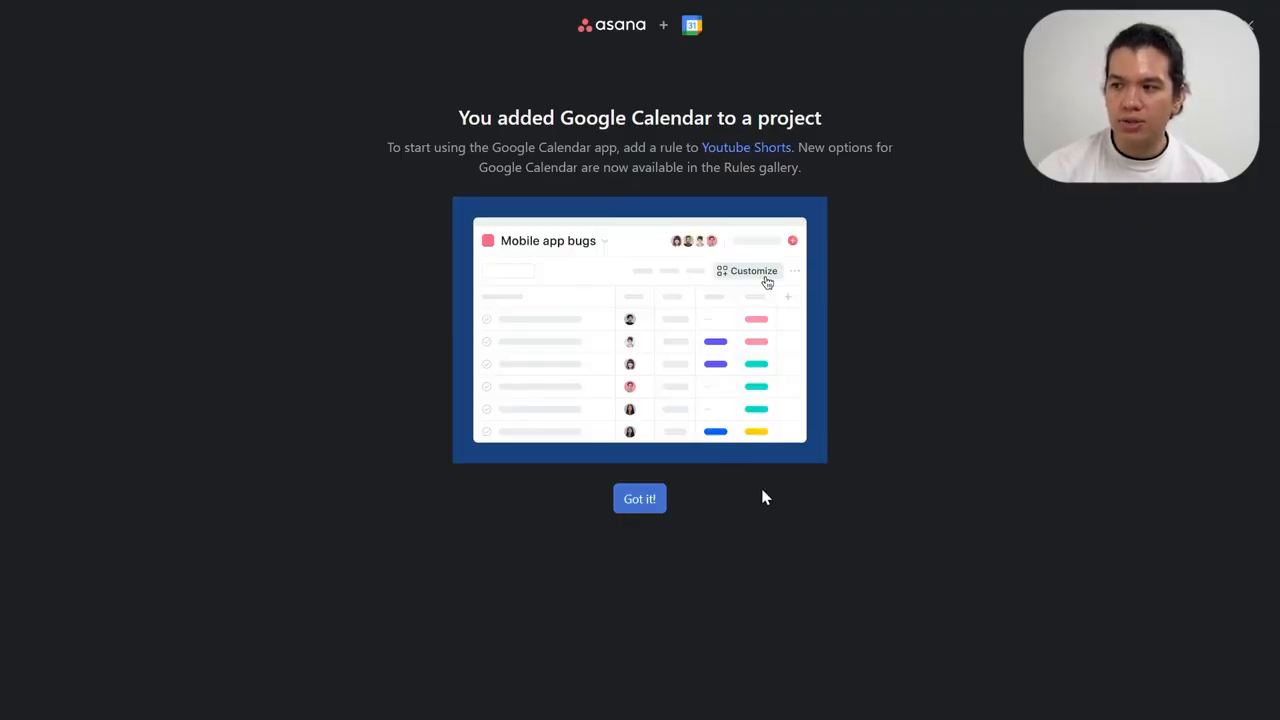
left_click(641, 499)
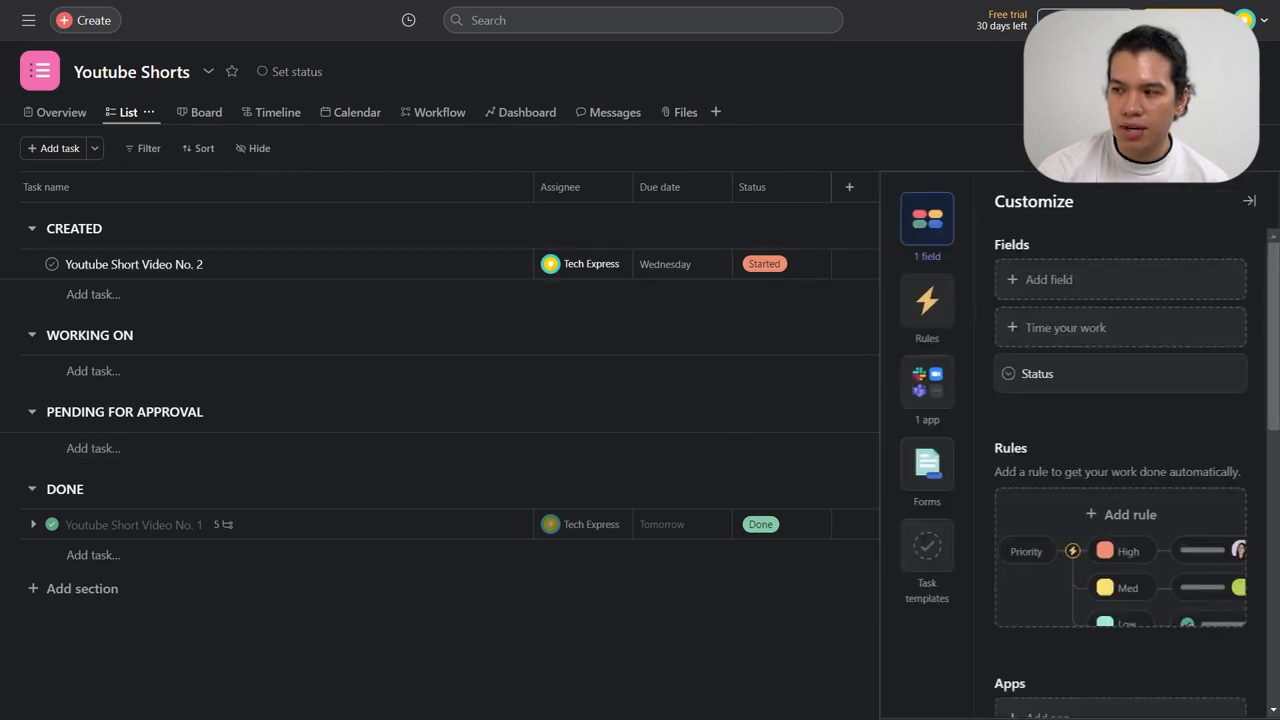
- Search the workspace's field library for "GOOGLE" and close the field dialog without adding a field
left_click(1088, 286)
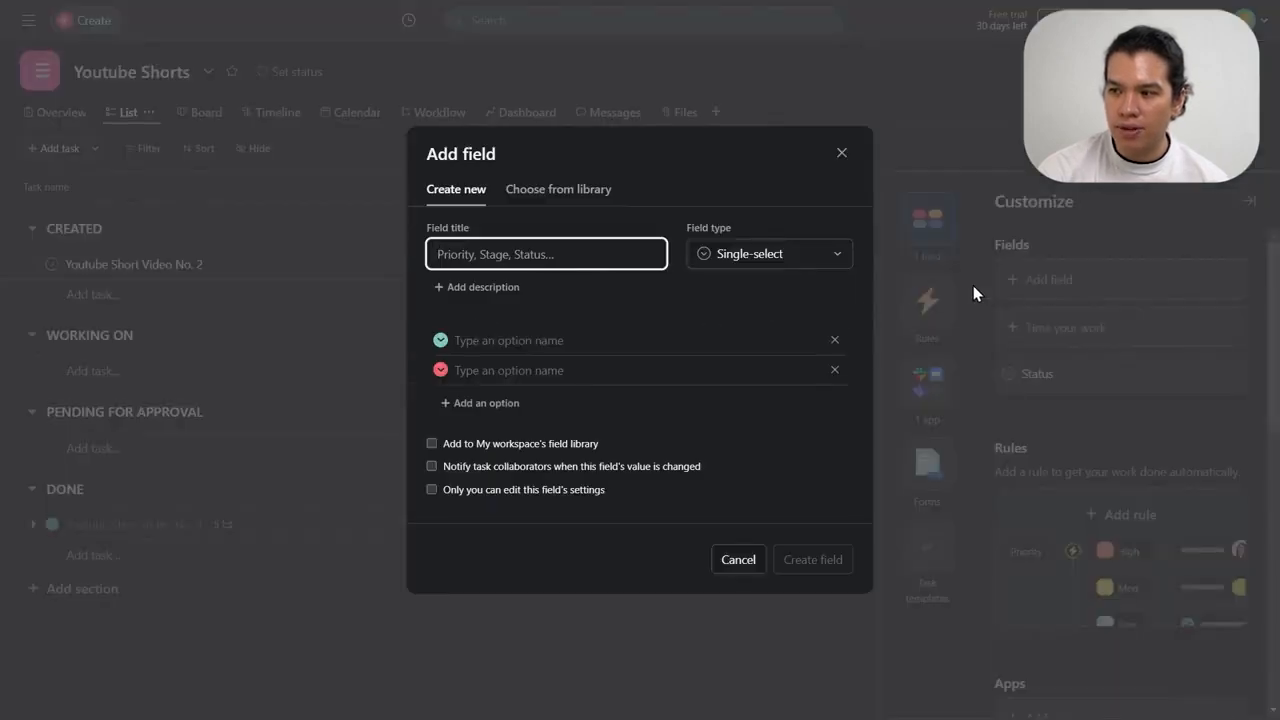
left_click(556, 194)
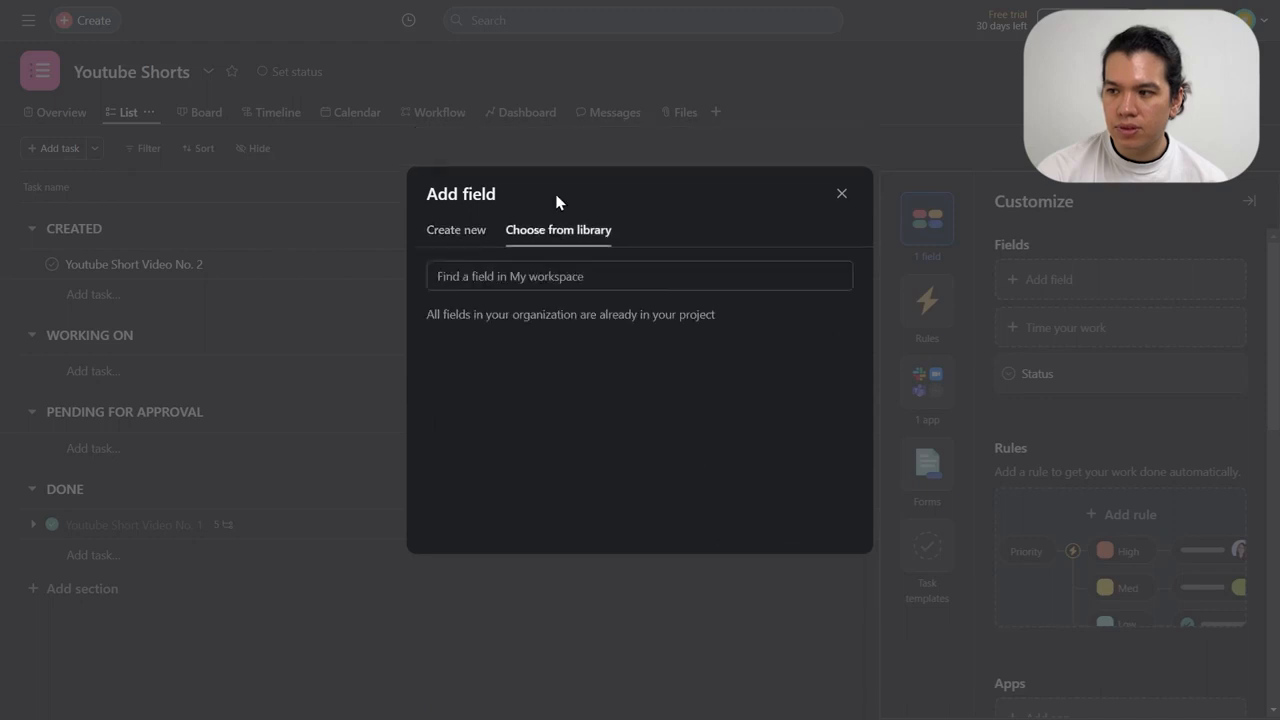
left_click(556, 270)
type("GOOGLE")
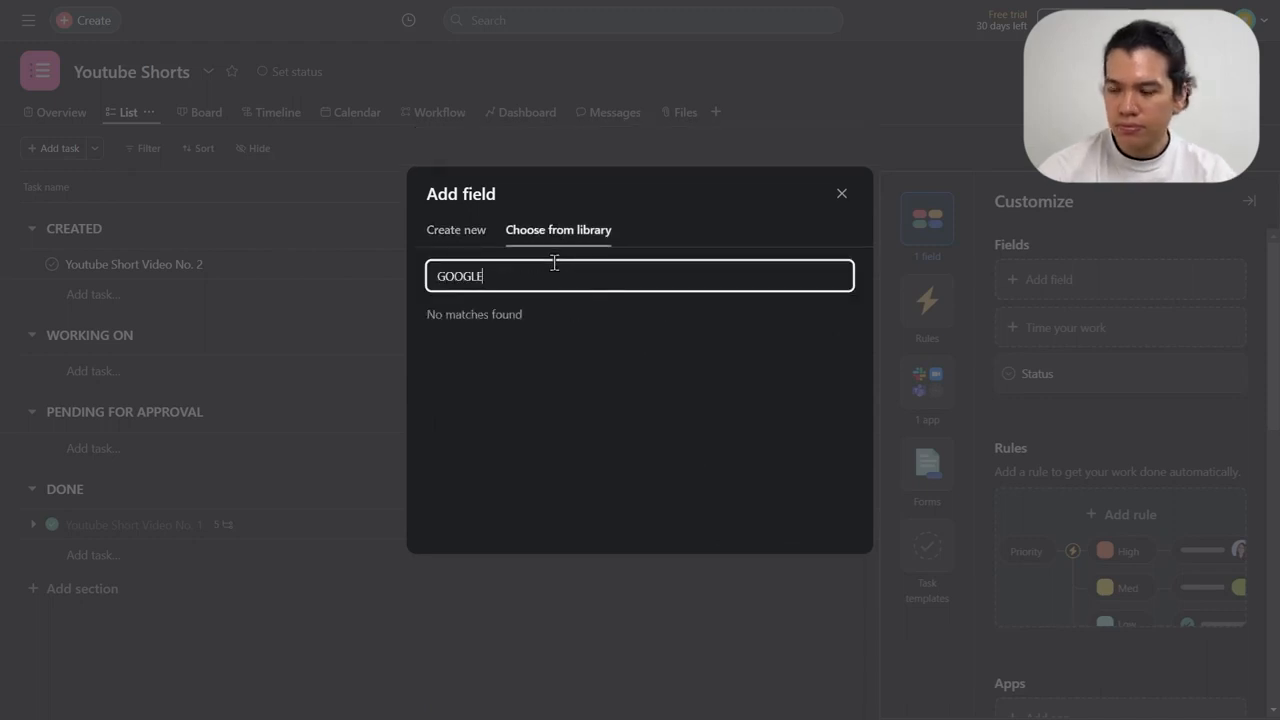
left_click(841, 194)
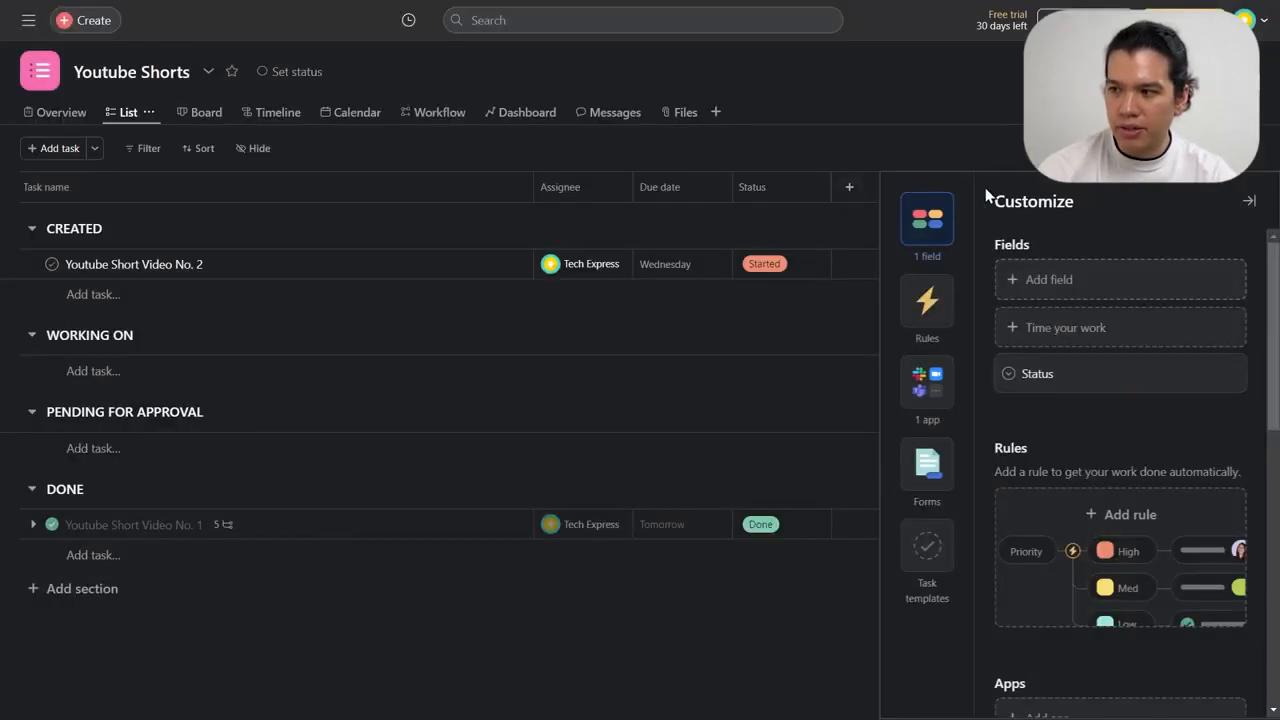
- Check which additional view types can be added to the Youtube Shorts project
left_click(718, 114)
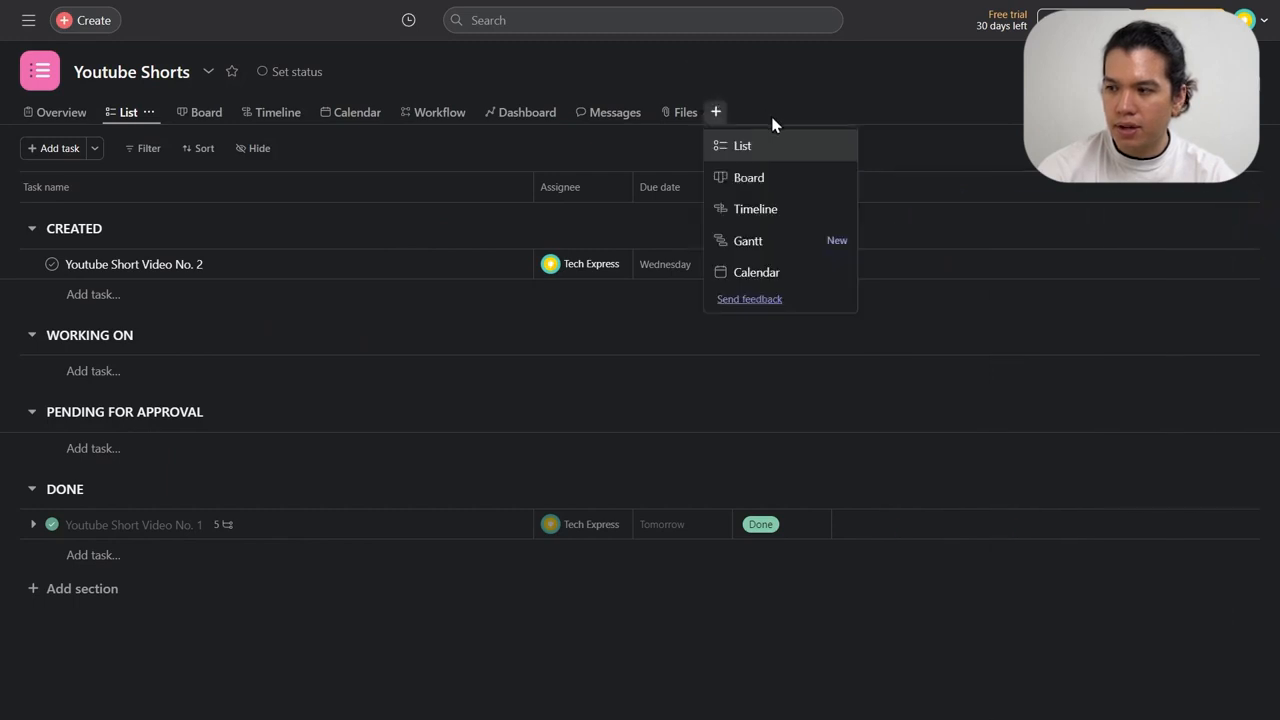
left_click(978, 90)
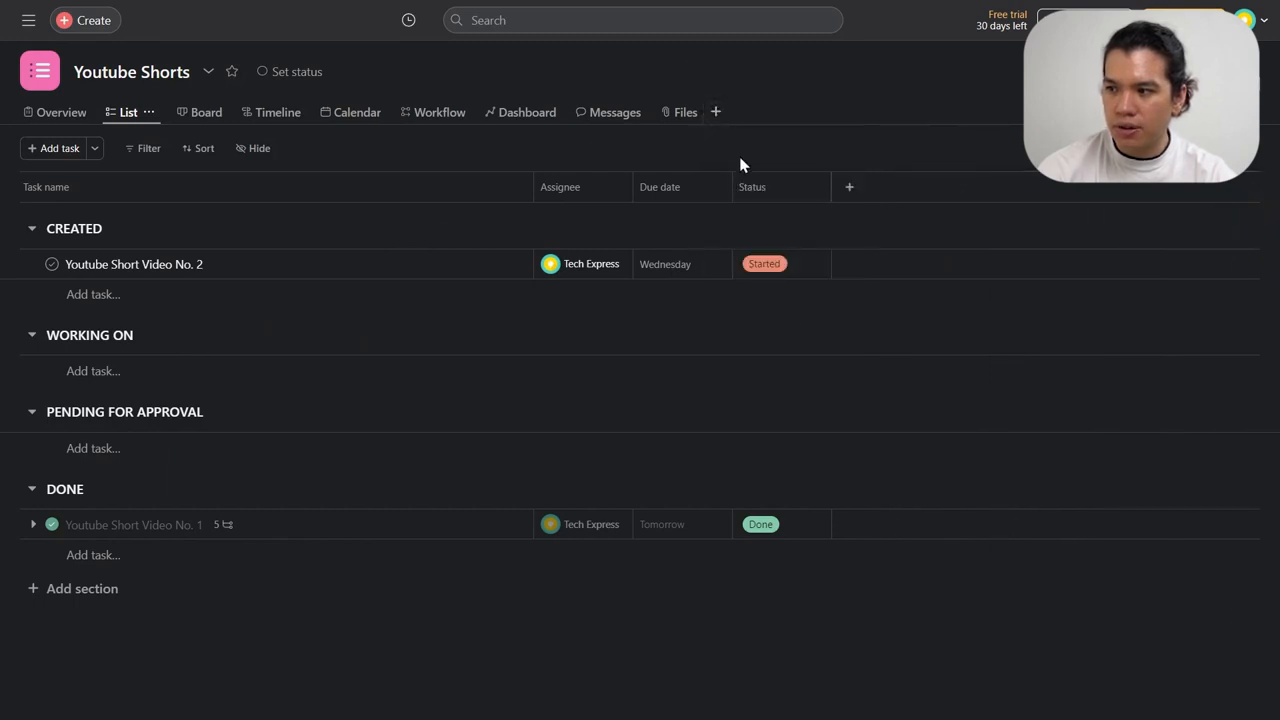
left_click(716, 112)
- Open Youtube Short Video No. 2 from the project calendar, dismiss the Google Calendar tip and close the task details
left_click(351, 112)
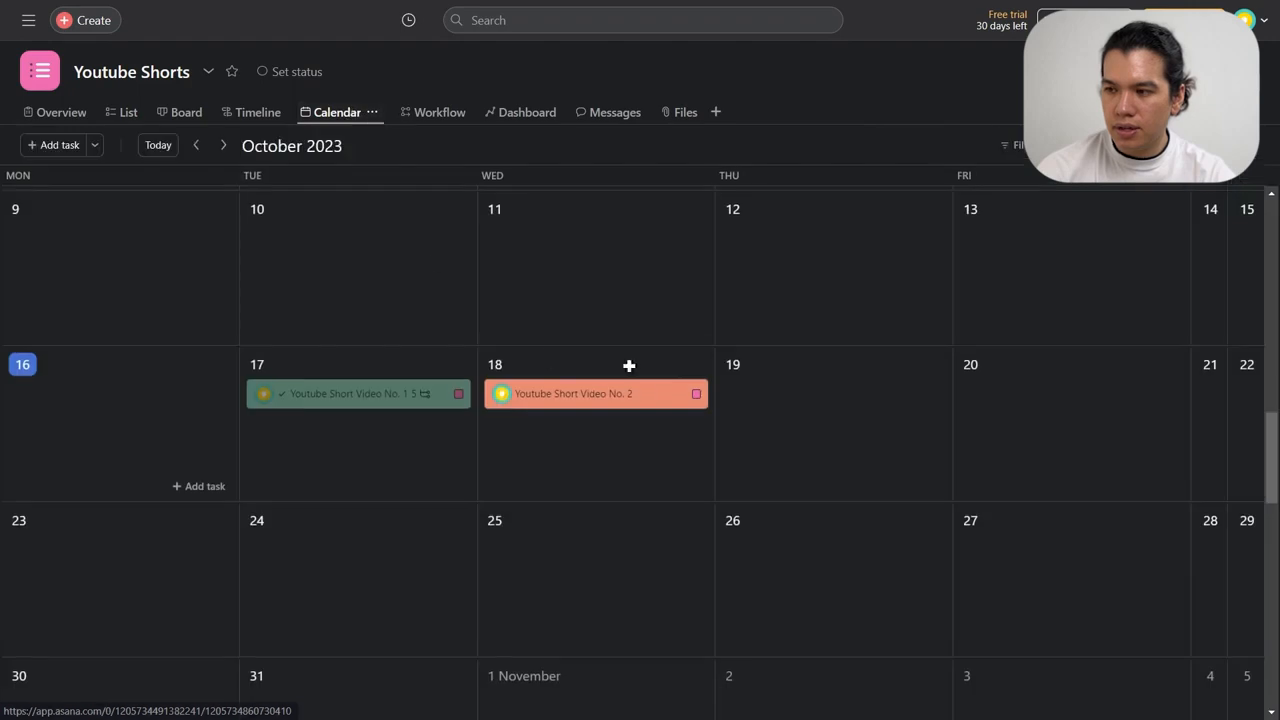
left_click(641, 402)
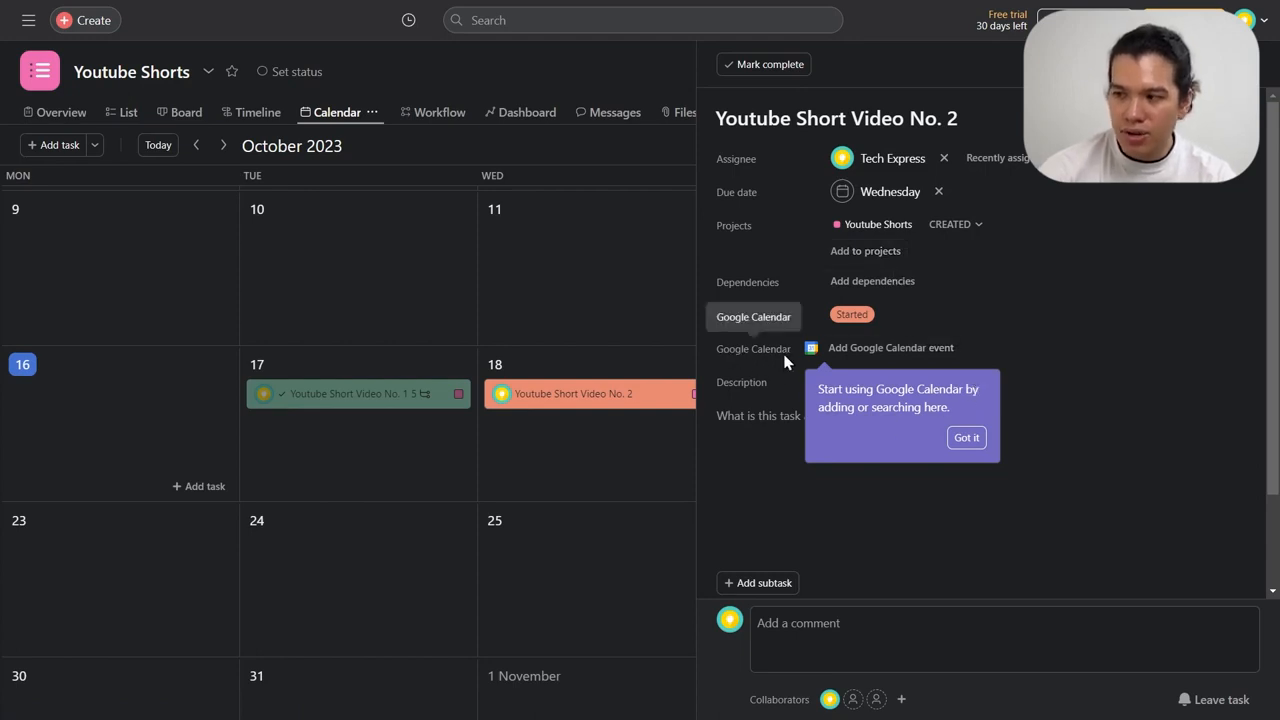
left_click(967, 440)
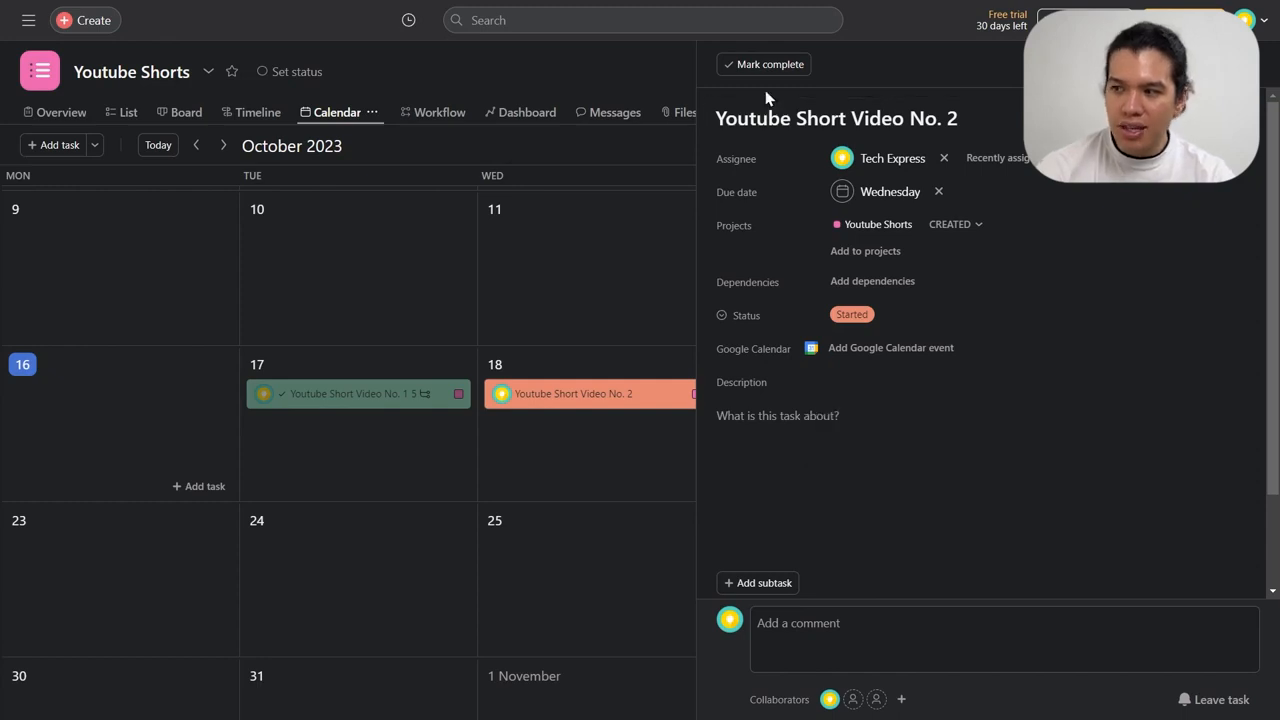
key("Escape")
- Add a task named "Meeting Youtube Shorts October" to the CREATED section of the project board
left_click(124, 112)
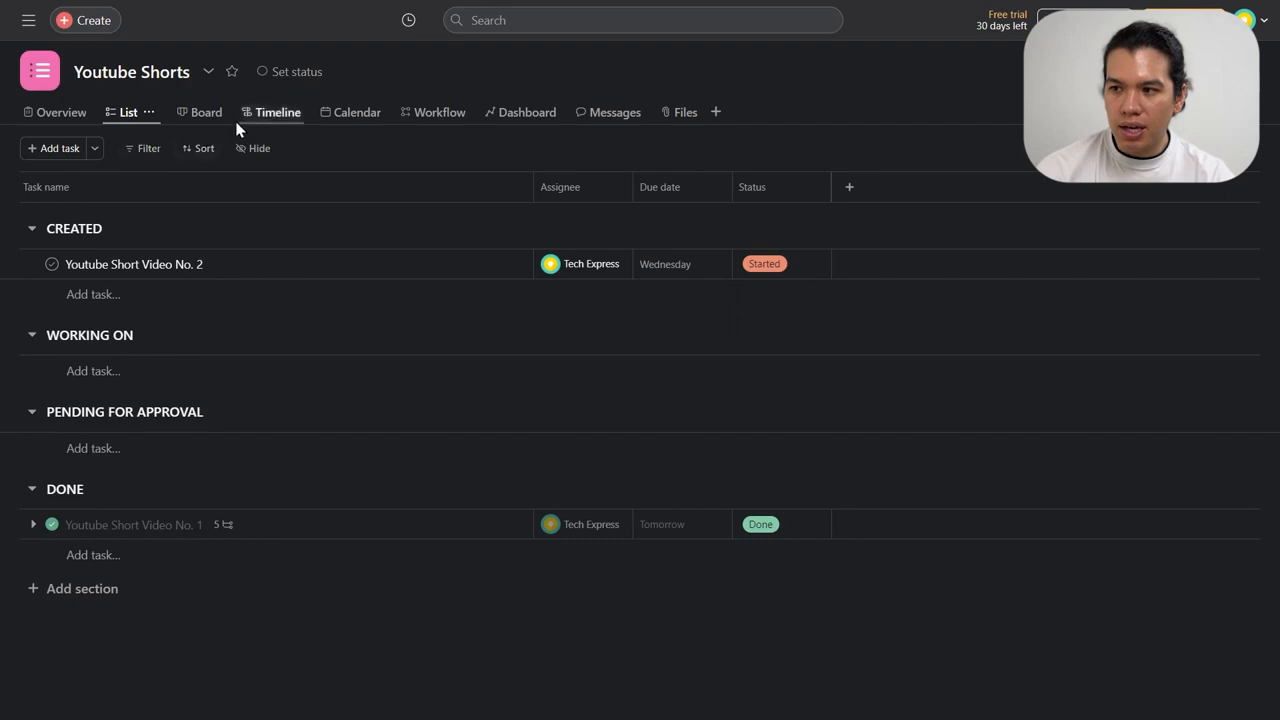
left_click(195, 113)
left_click(177, 336)
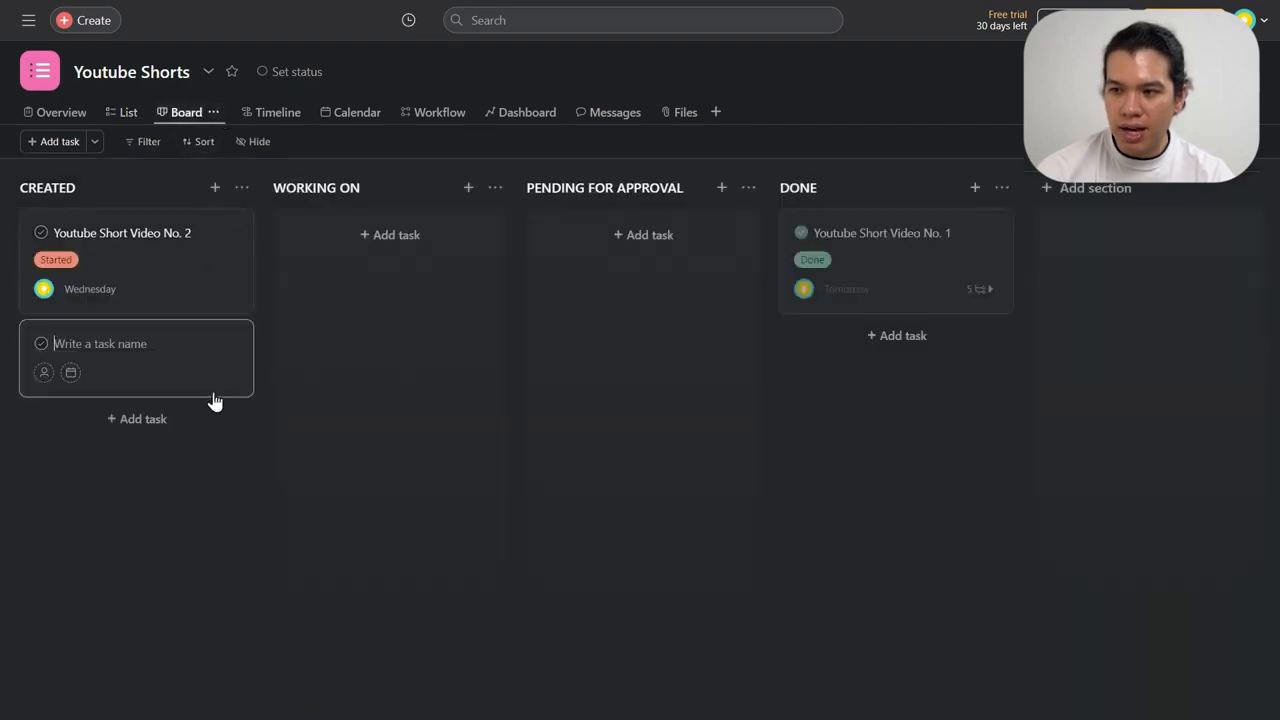
type("Meeting")
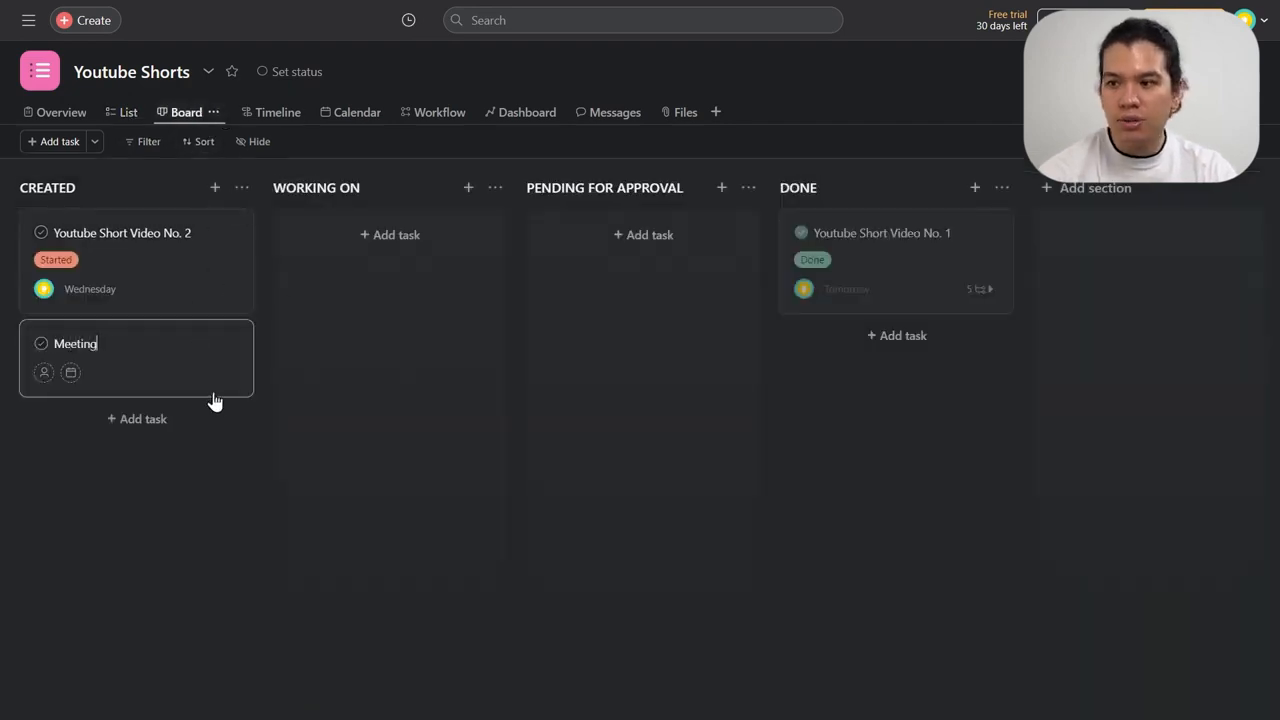
type(" Youtube Shorts")
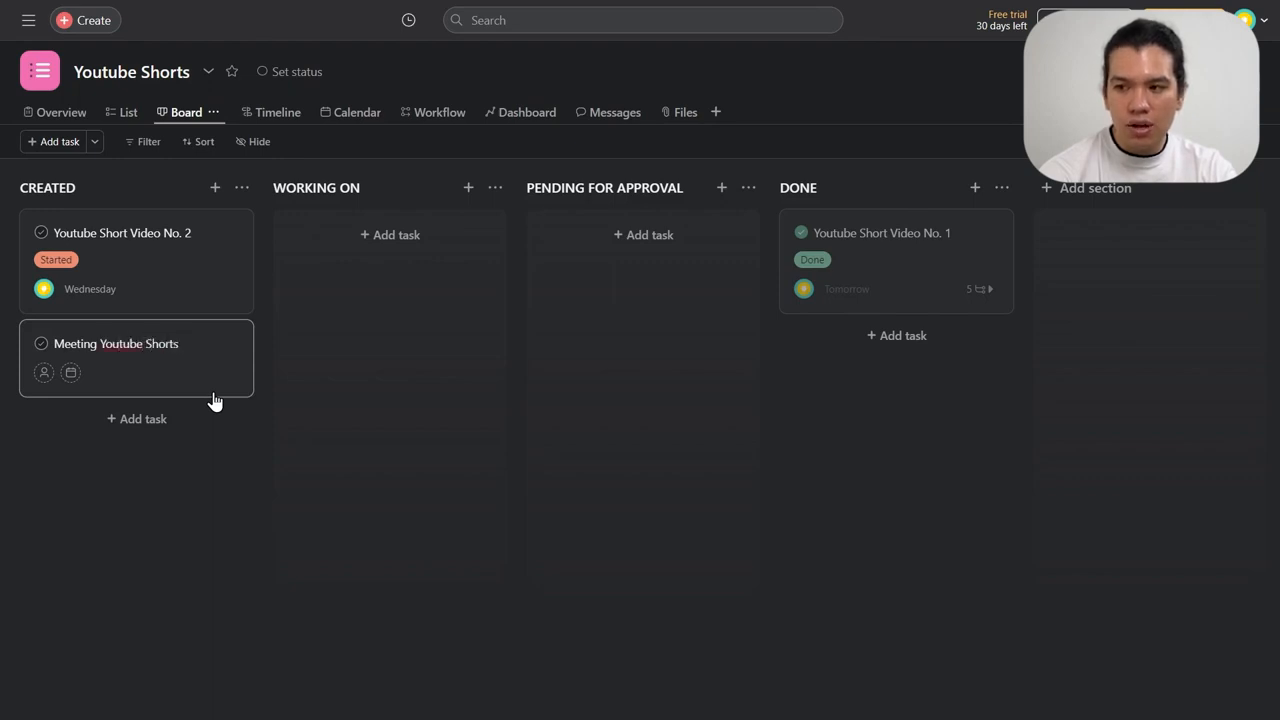
type(" October")
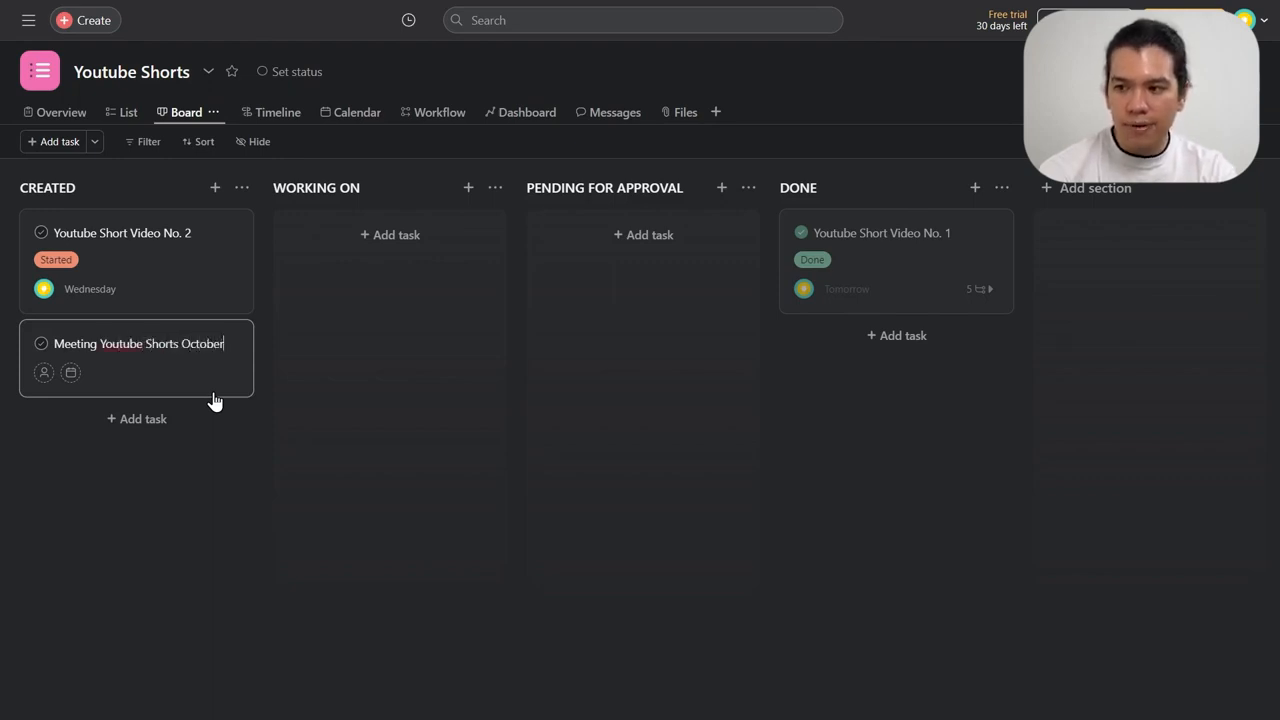
- Open the Meeting Youtube Shorts October task and start attaching a Google Calendar event, choosing the connected account's calendar
left_click(213, 394)
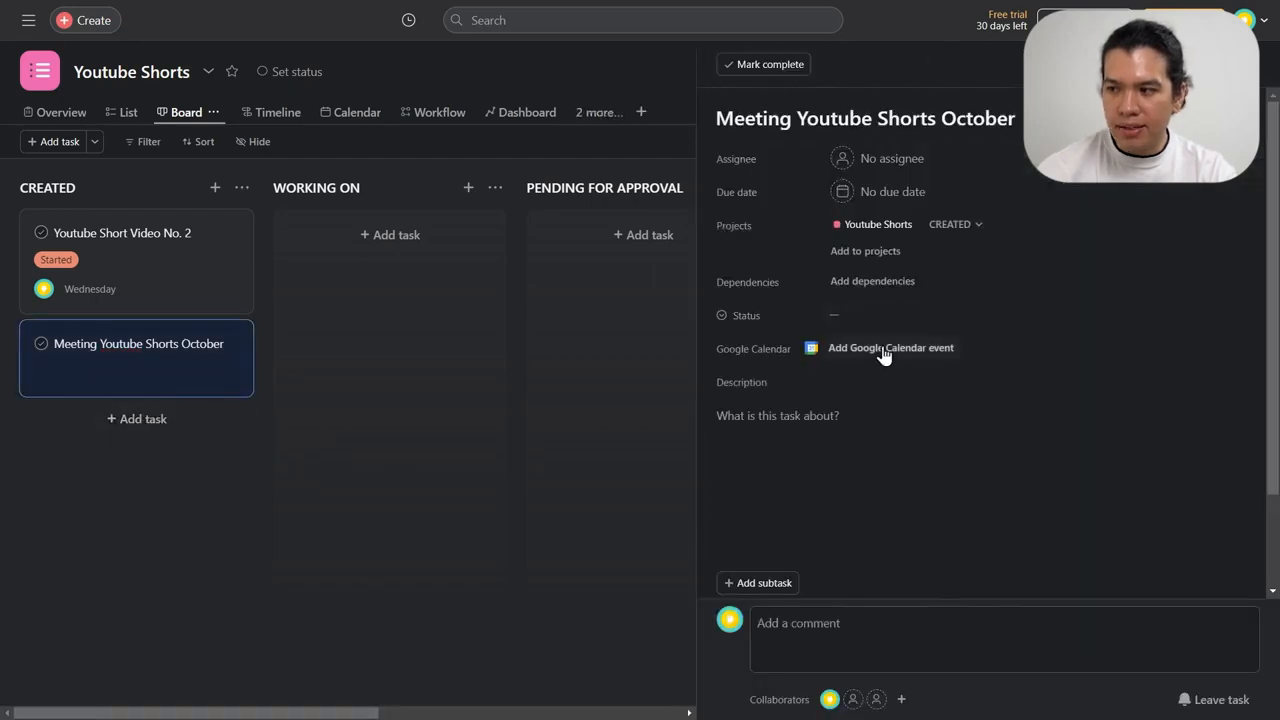
left_click(884, 347)
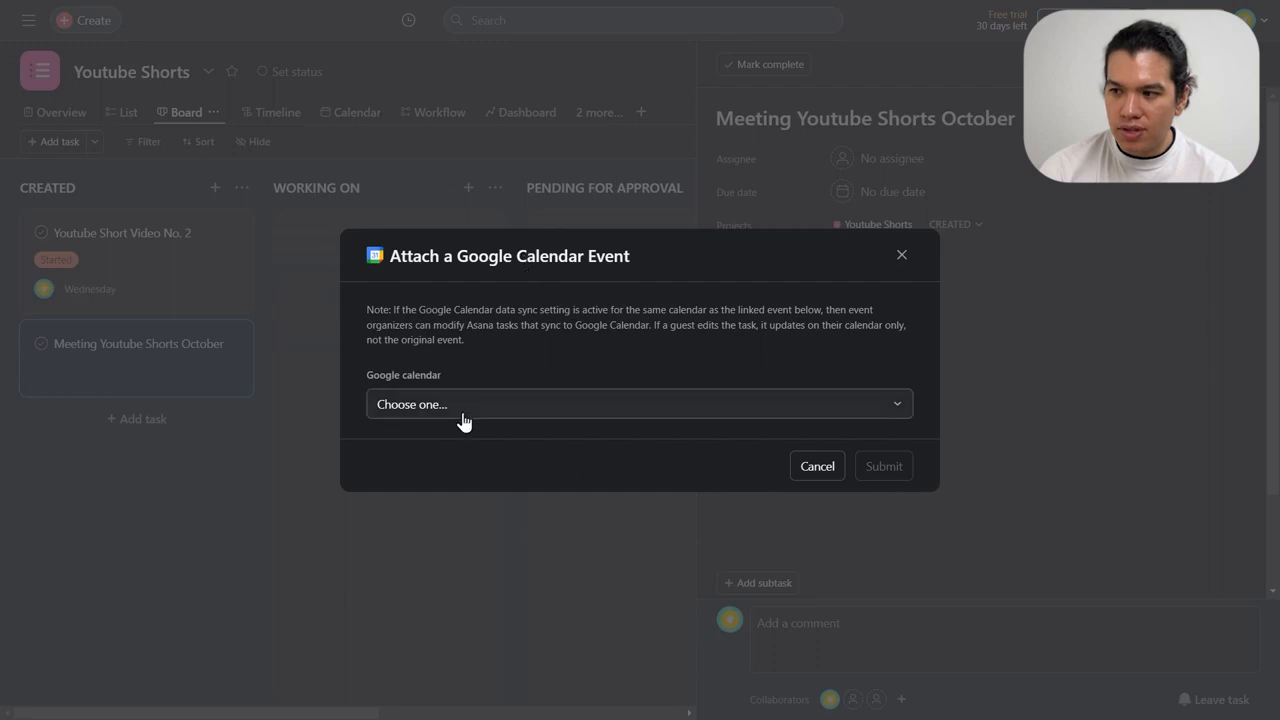
left_click(462, 412)
left_click(482, 466)
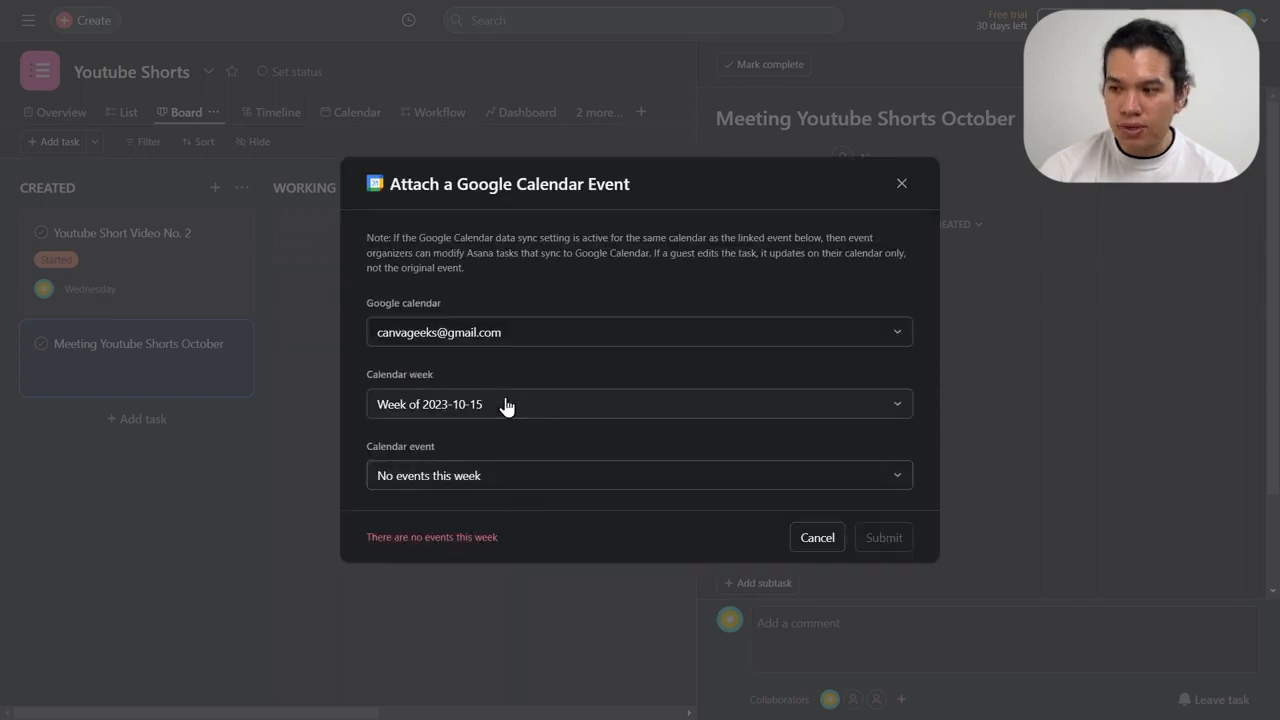
- Look through the calendar weeks and events offered for attachment, cancel the Google Calendar event dialog and close the task details
left_click(478, 478)
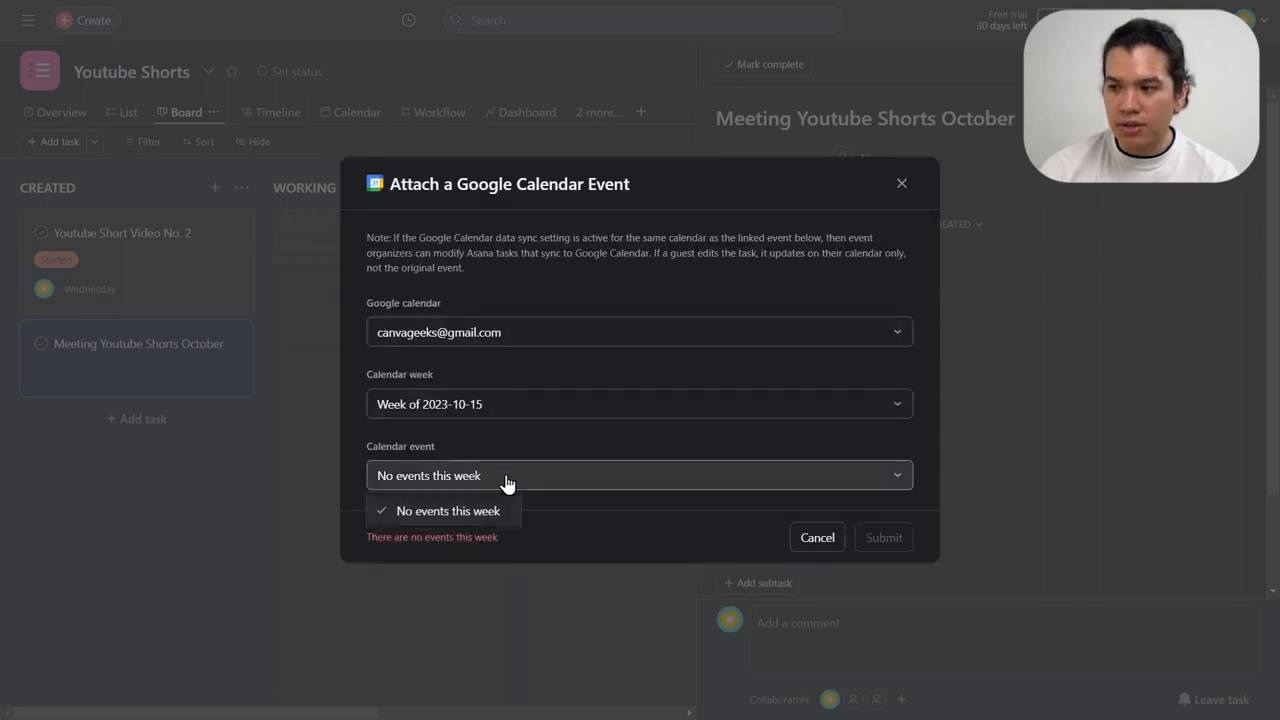
left_click(581, 511)
left_click(534, 410)
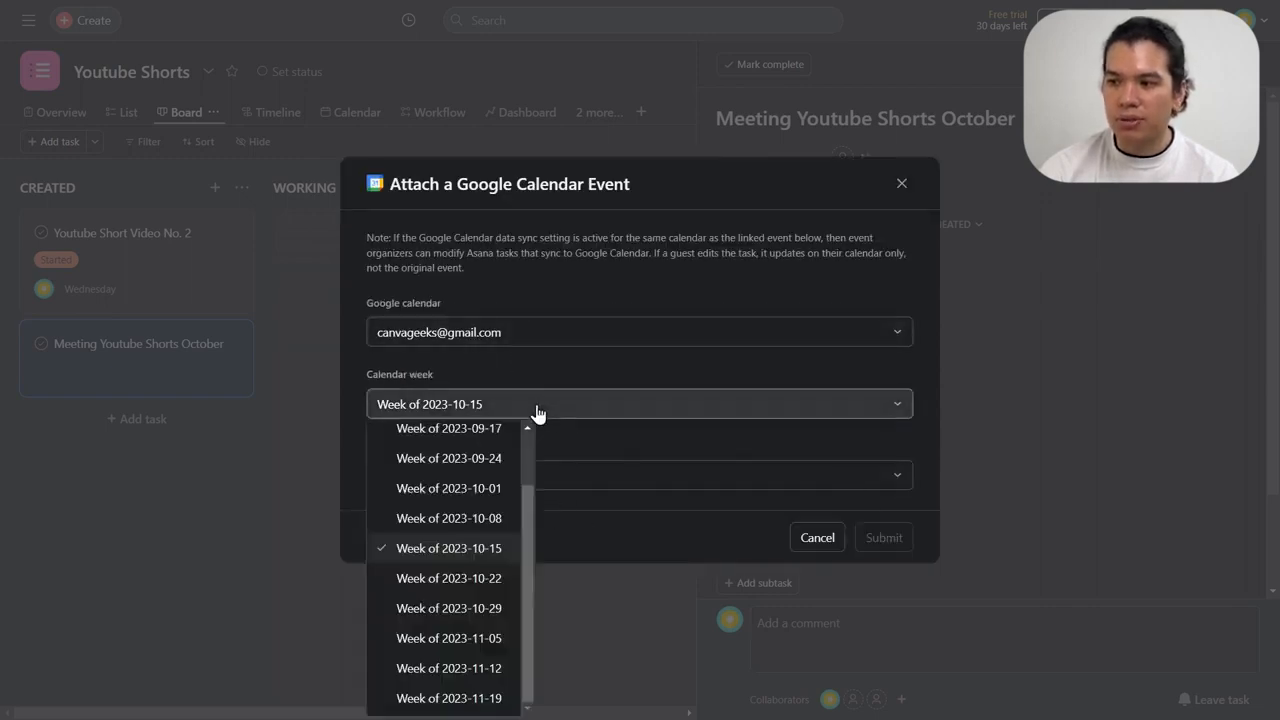
scroll(489, 535, "up", 2)
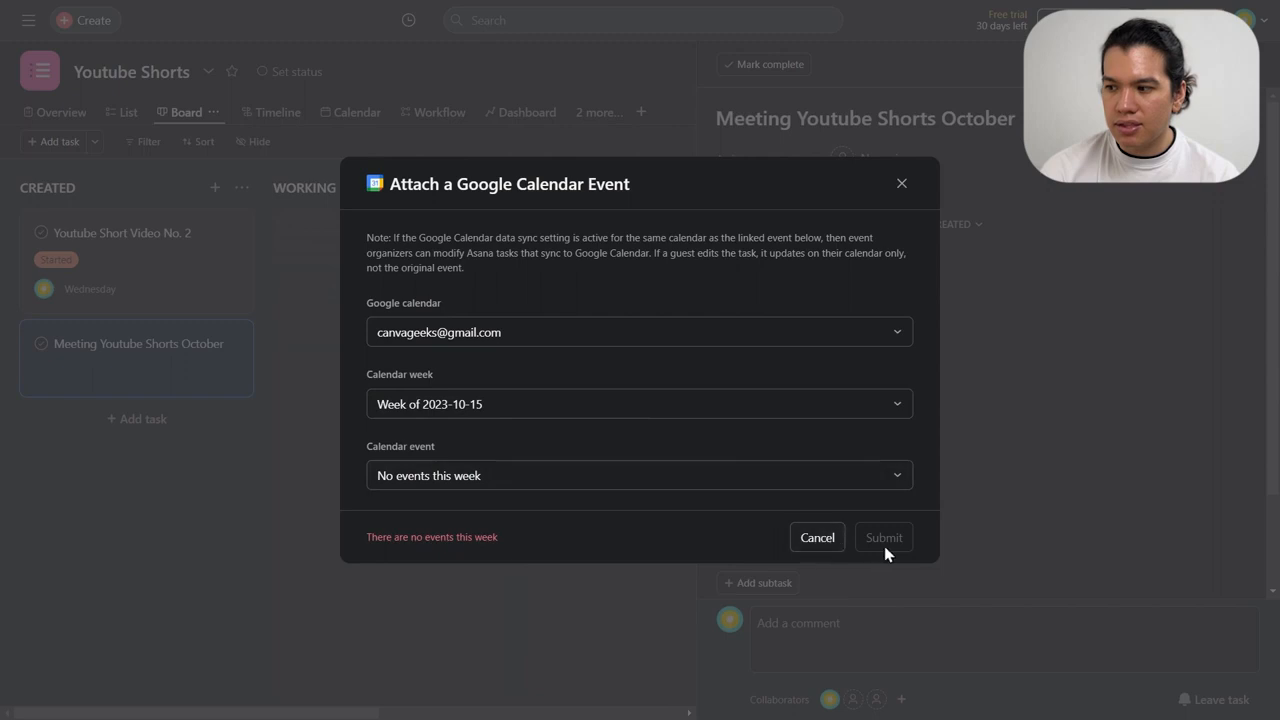
left_click(535, 338)
left_click(645, 272)
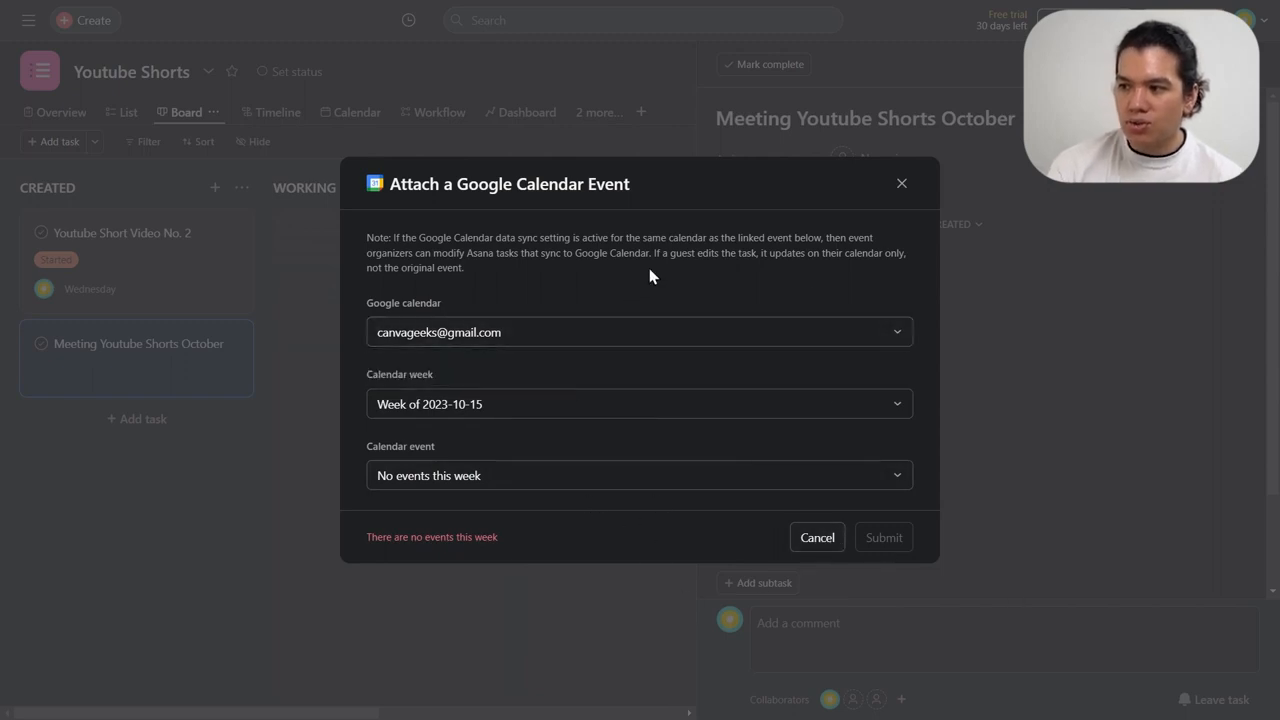
left_click(570, 480)
left_click(523, 510)
left_click(817, 538)
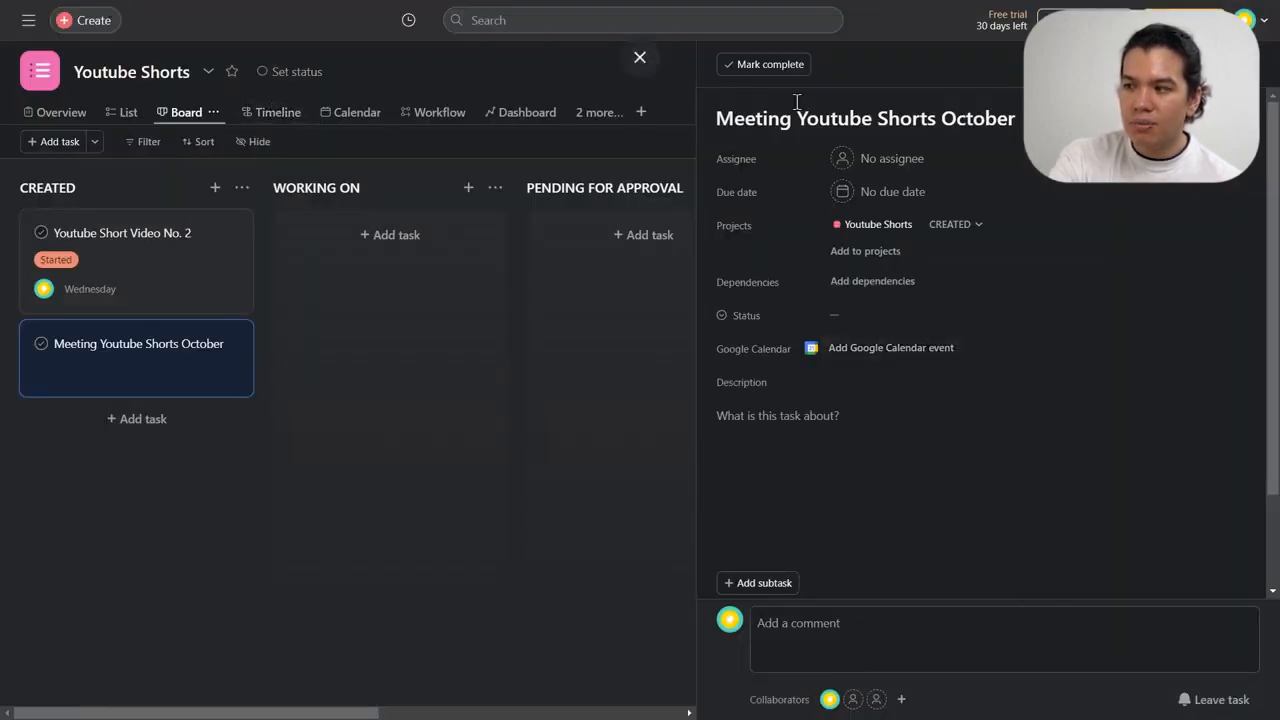
left_click(640, 57)
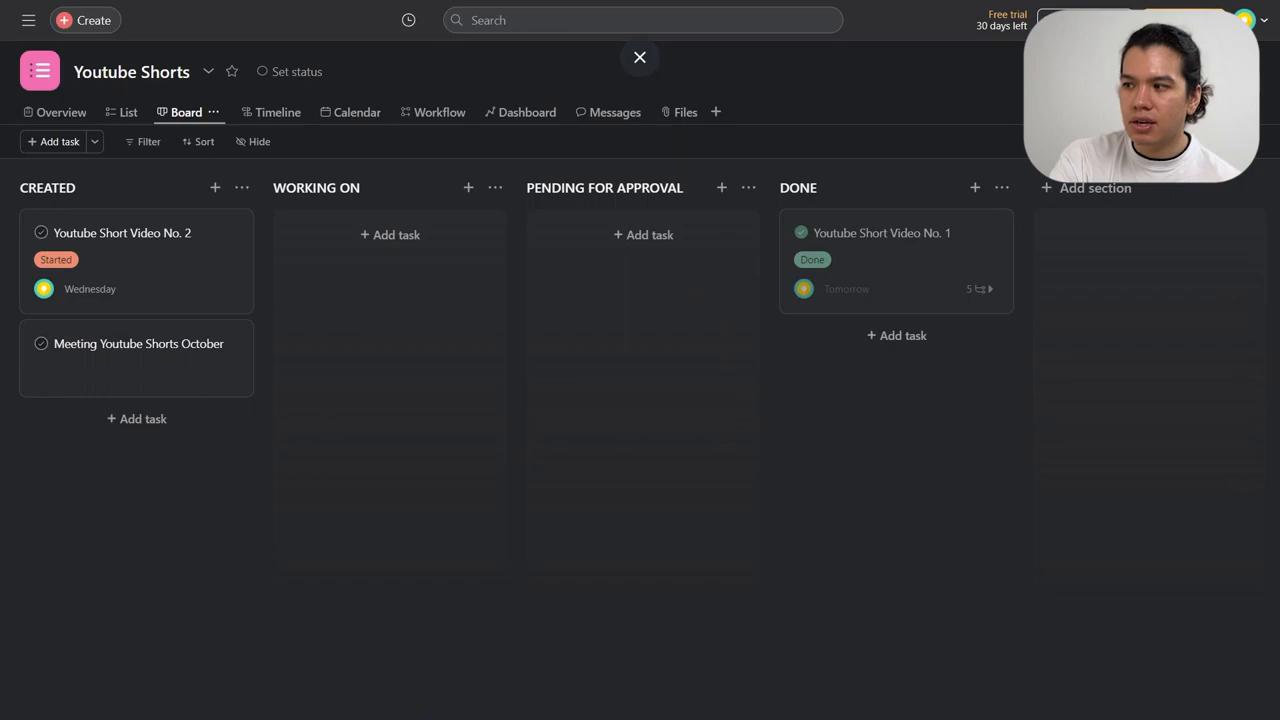
- From the project's customization options, search the available apps for "zoom" and add Zoom to the project
left_click(1212, 72)
left_click(924, 392)
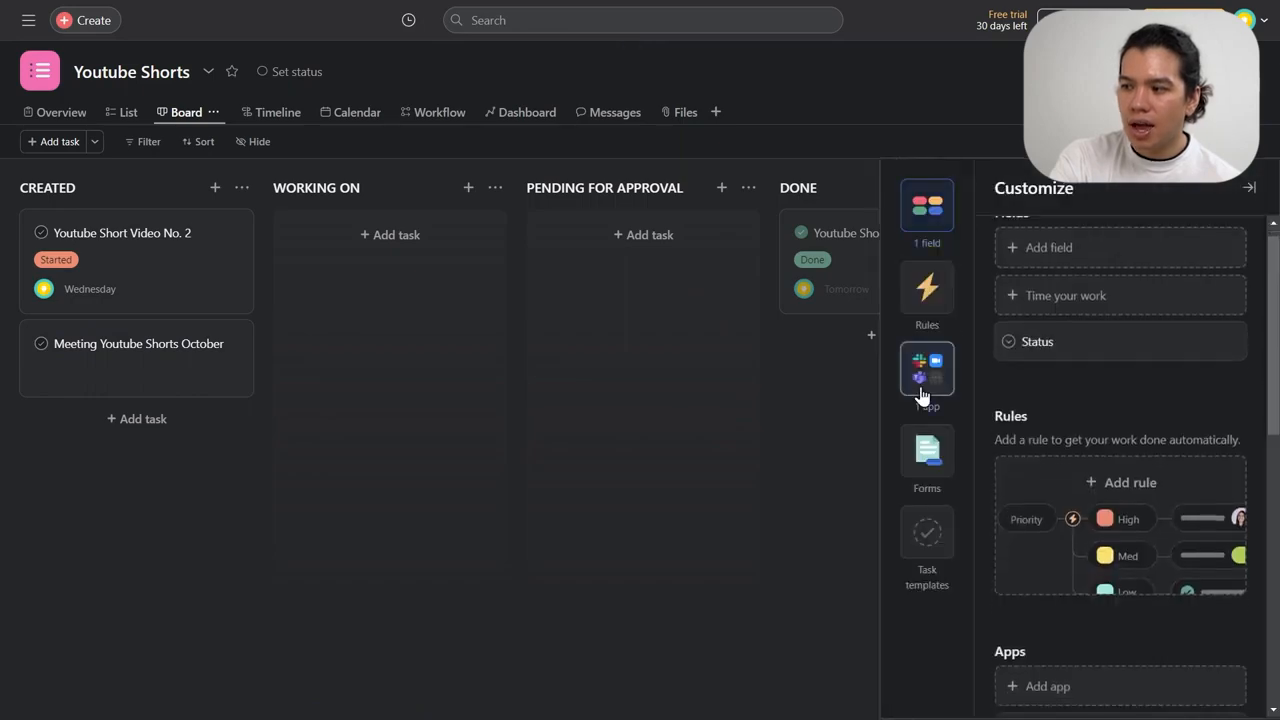
left_click(1094, 268)
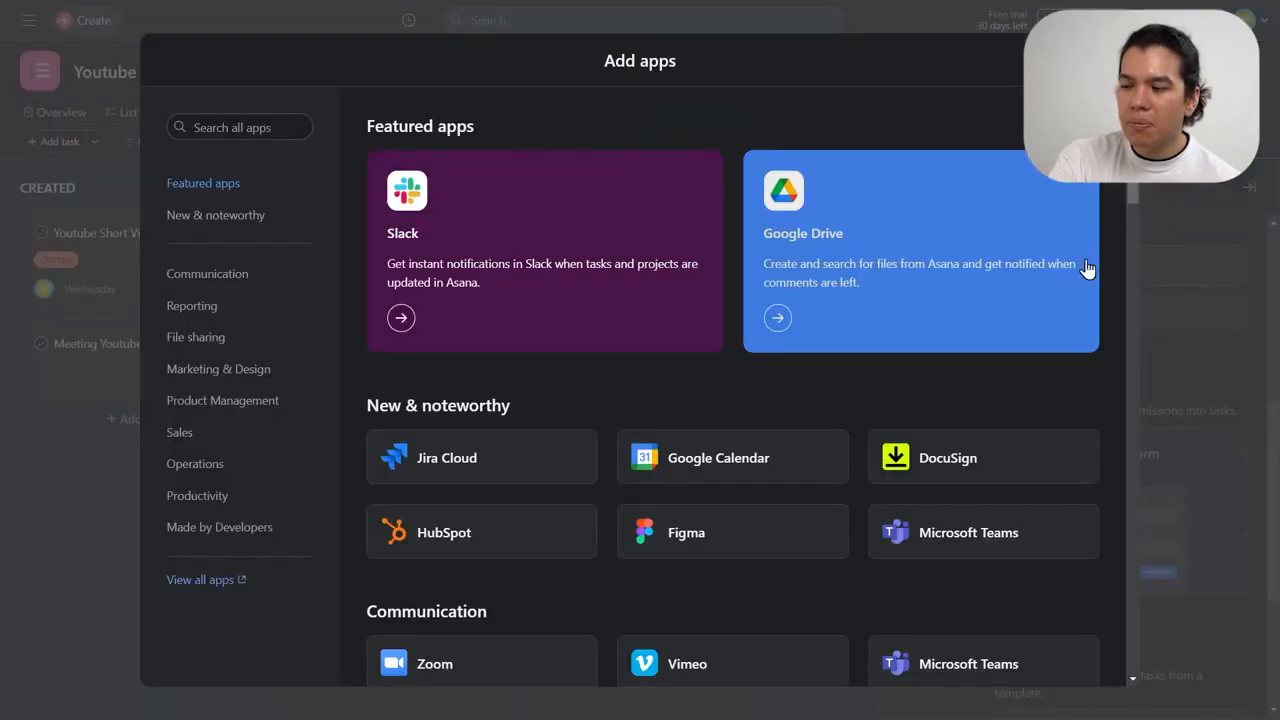
scroll(588, 497, "down", 5)
scroll(702, 423, "up", 5)
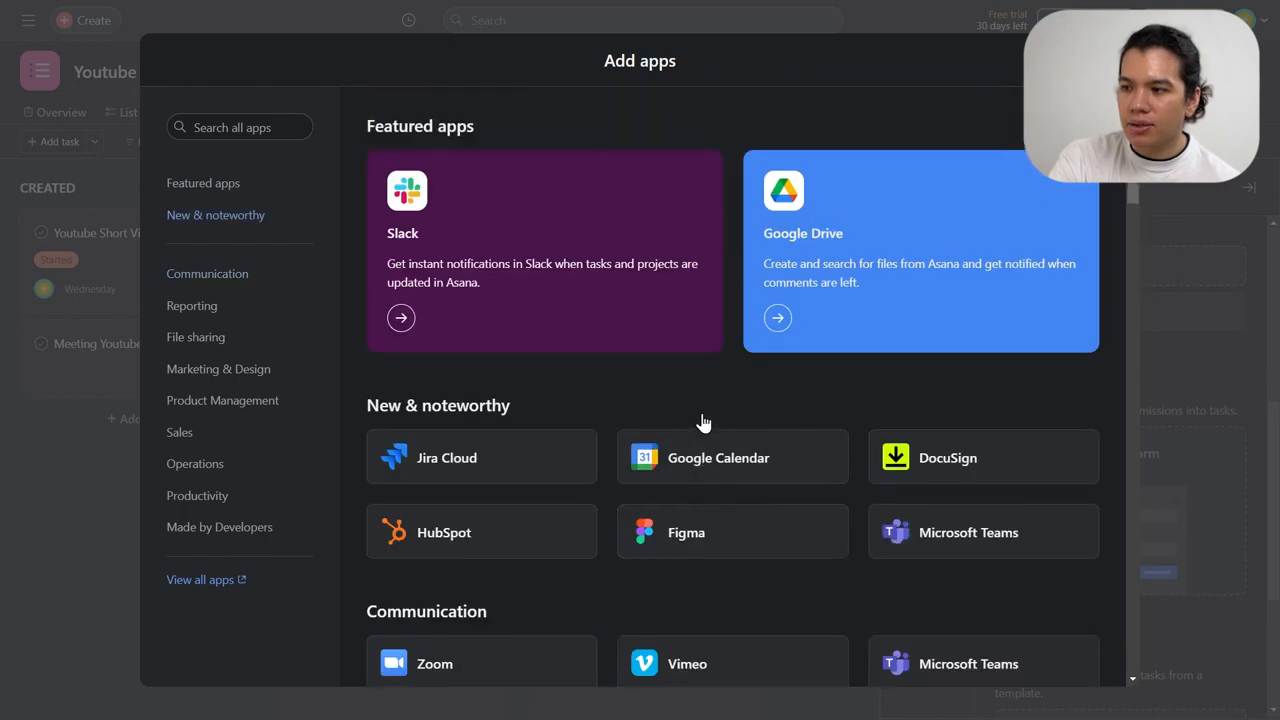
left_click(233, 127)
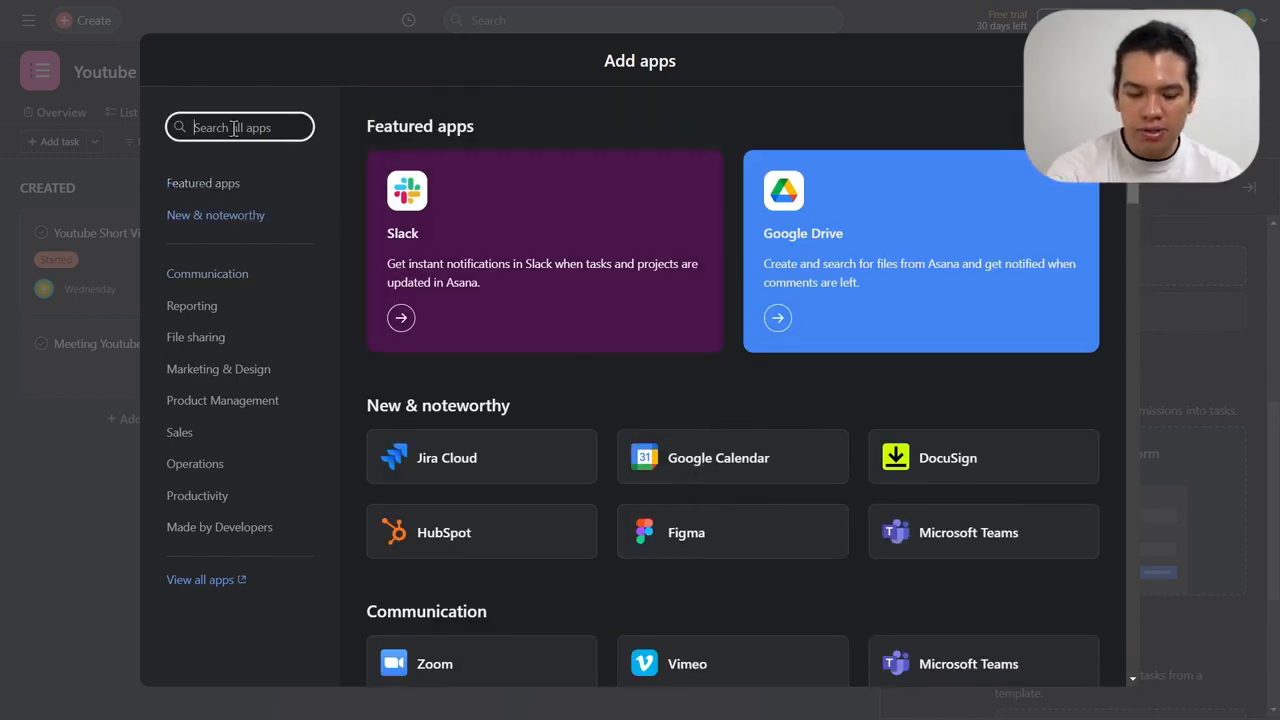
type("zoom")
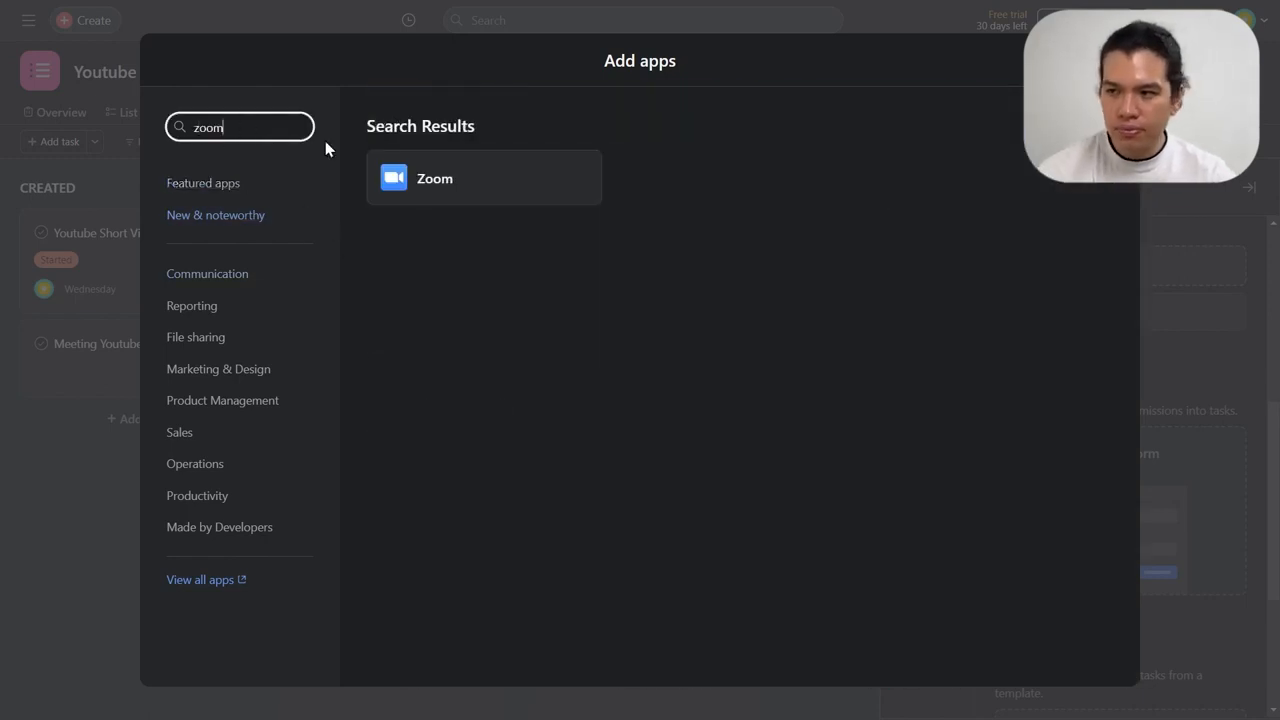
left_click(441, 170)
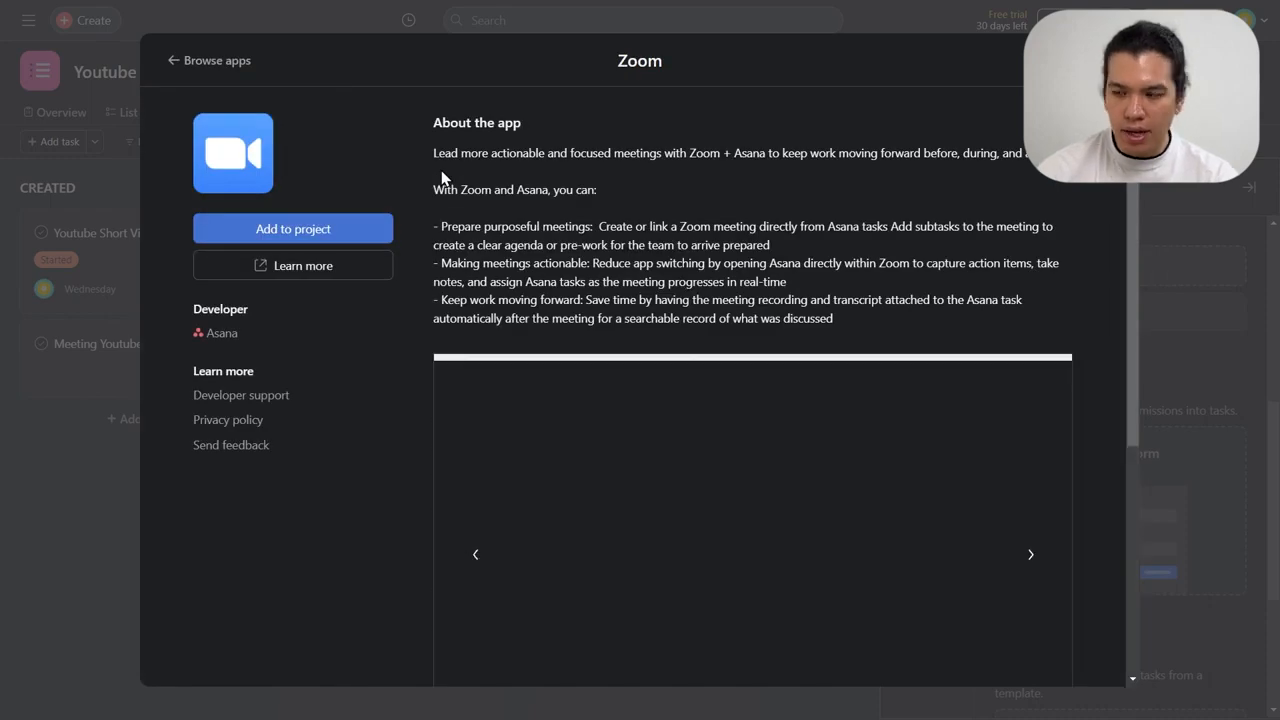
left_click(330, 224)
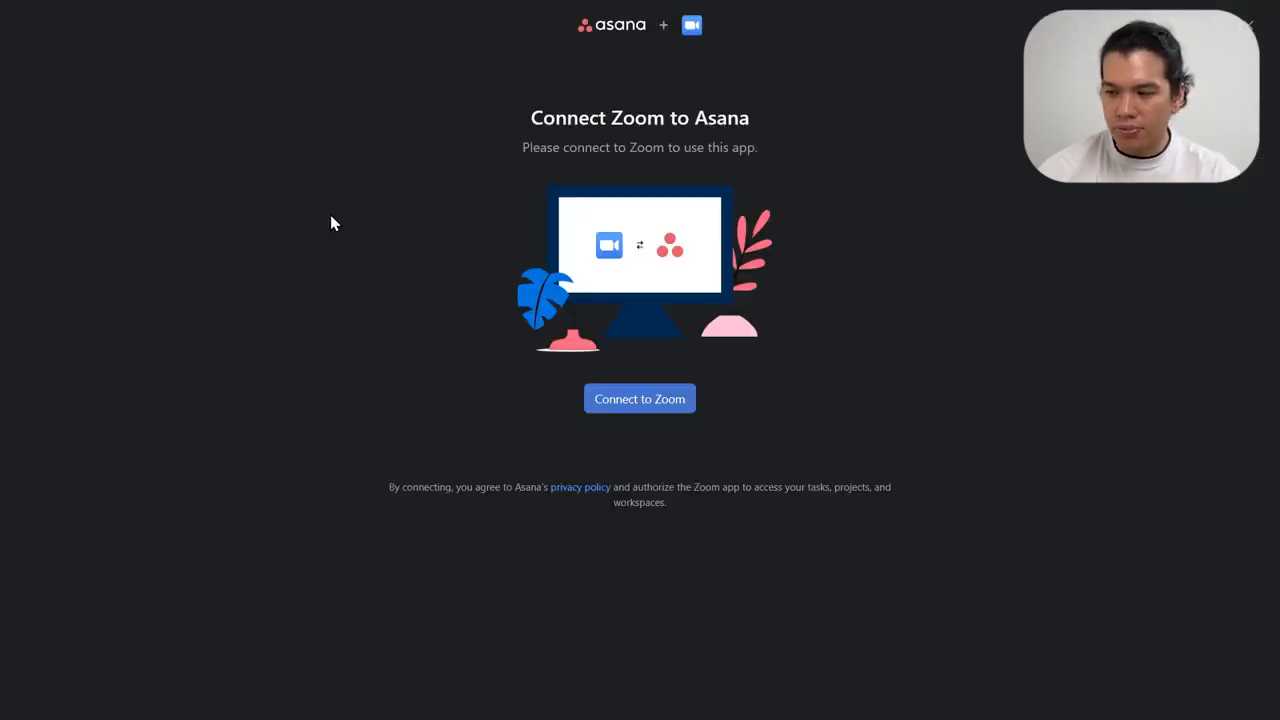
- Connect Zoom to Asana, allowing the requested permissions, signing in with the chosen Google account and entering the birth year for age verification
left_click(628, 396)
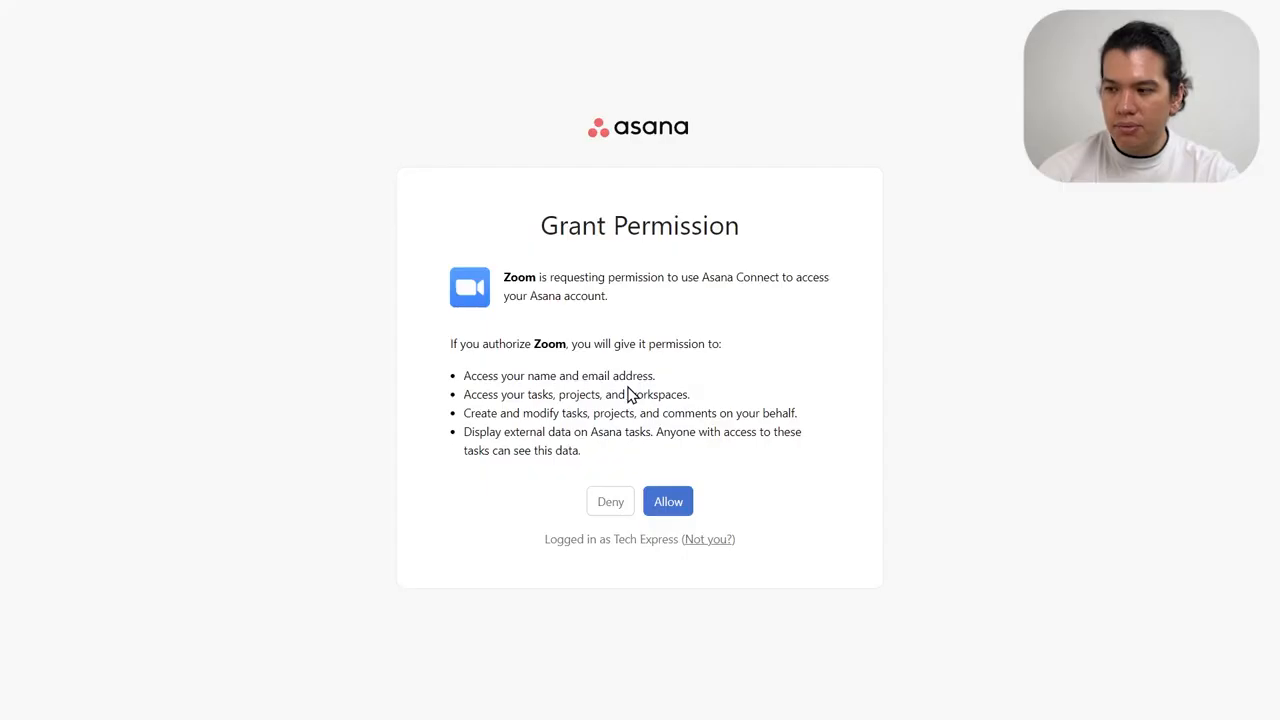
left_click(686, 506)
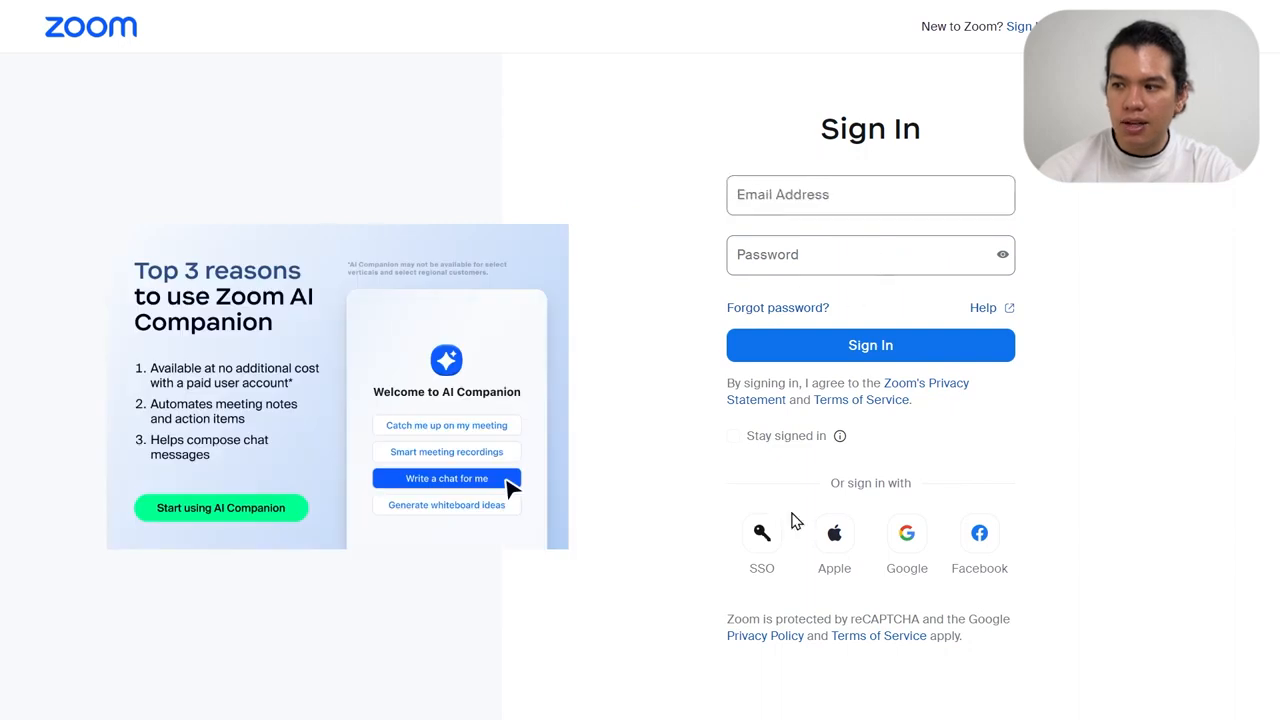
left_click(904, 536)
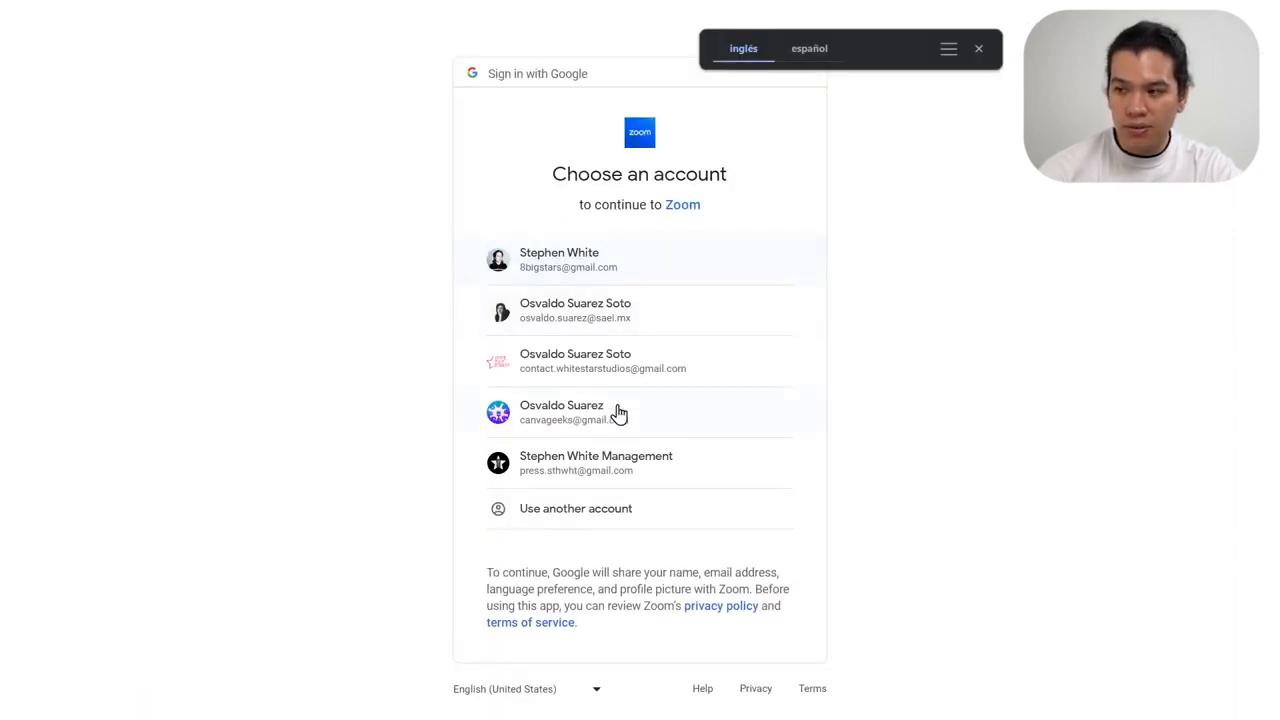
left_click(617, 412)
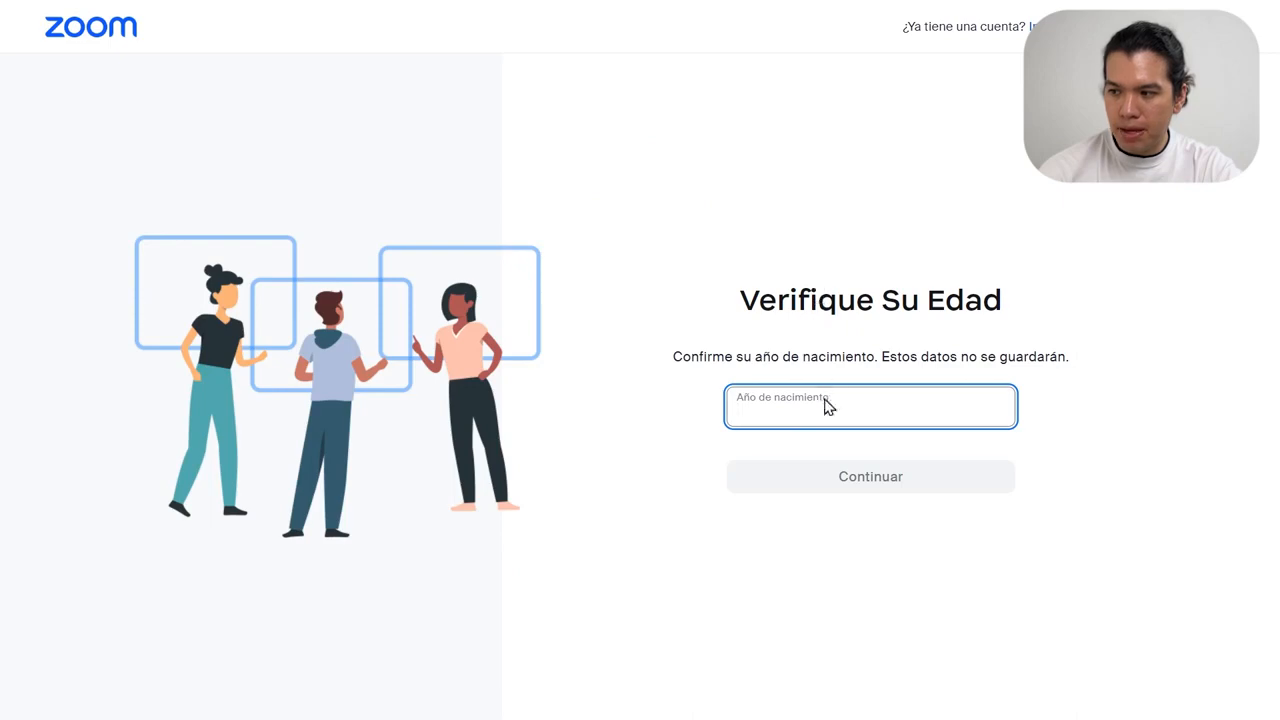
type("996")
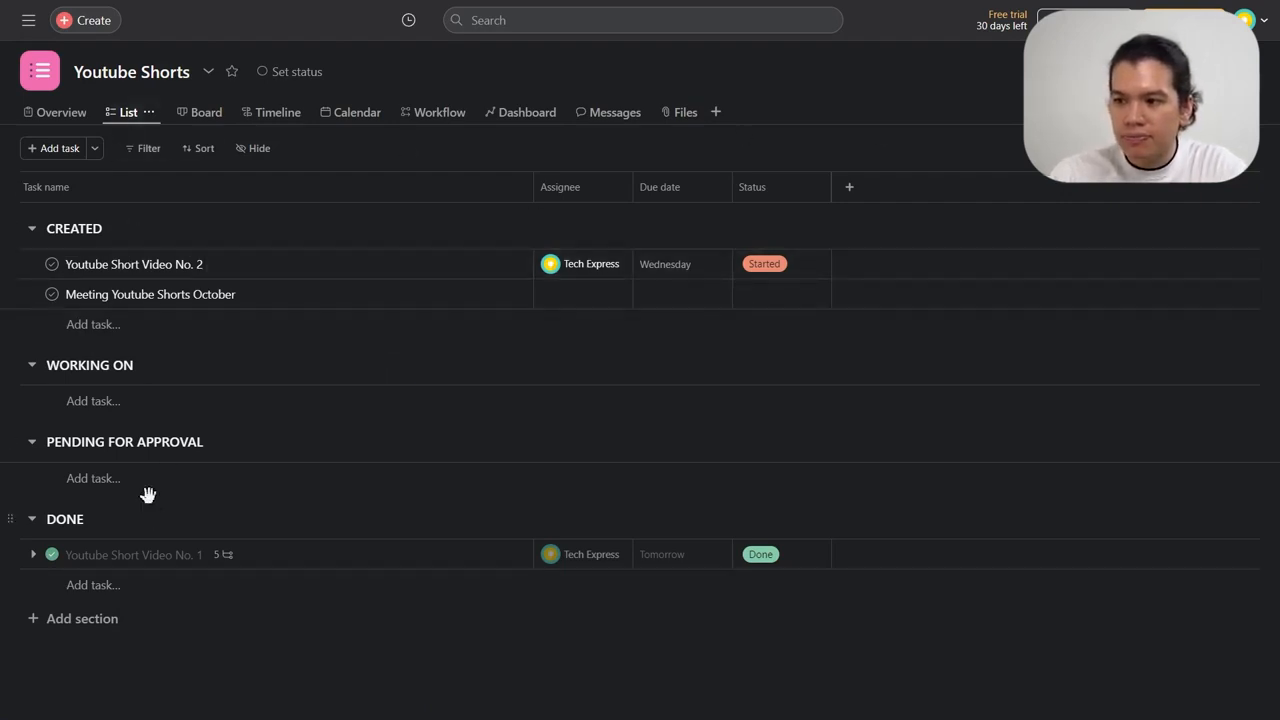
- Open the Meeting Youtube Shorts October task and start creating a new Zoom meeting for it, using the task name as the topic
left_click(283, 294)
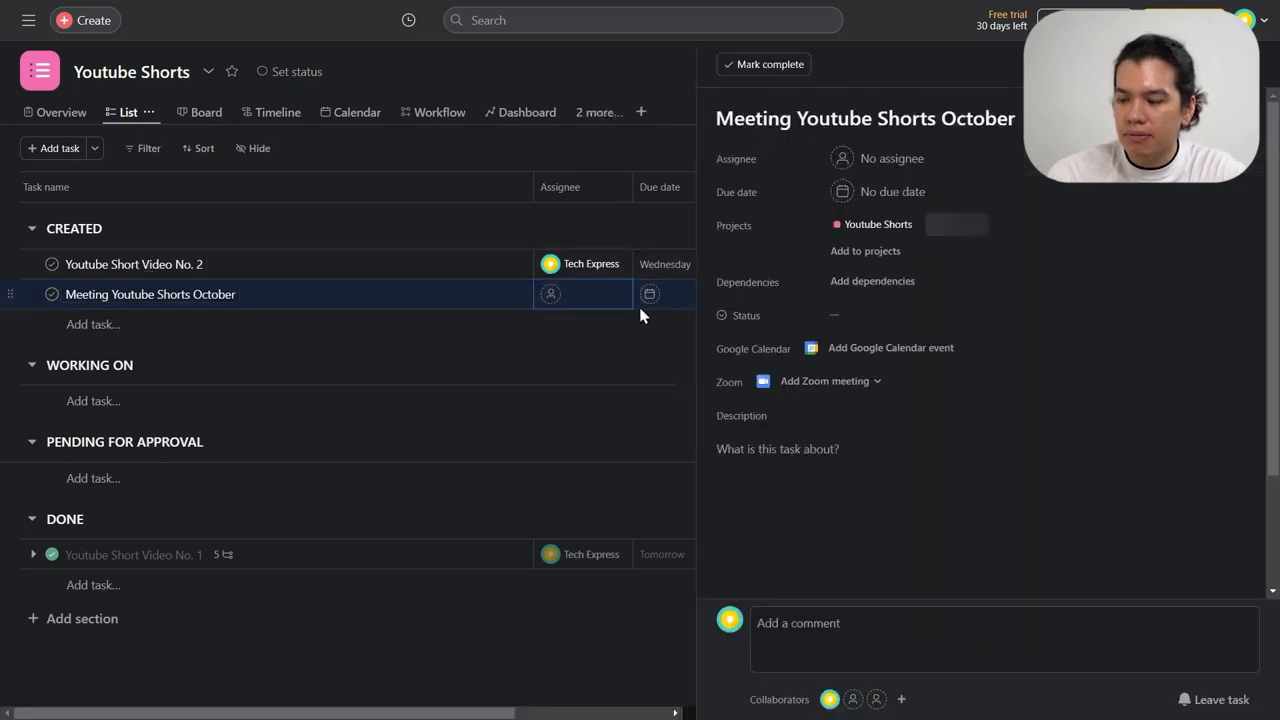
left_click(840, 388)
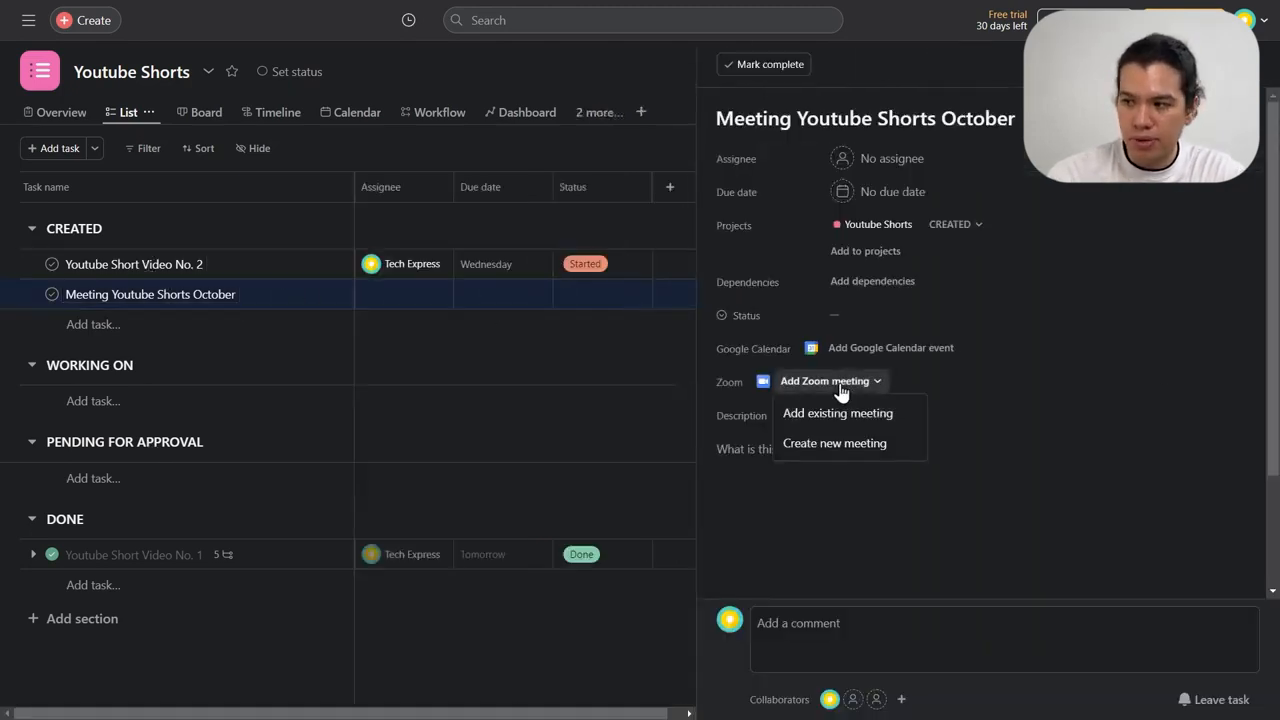
left_click(870, 445)
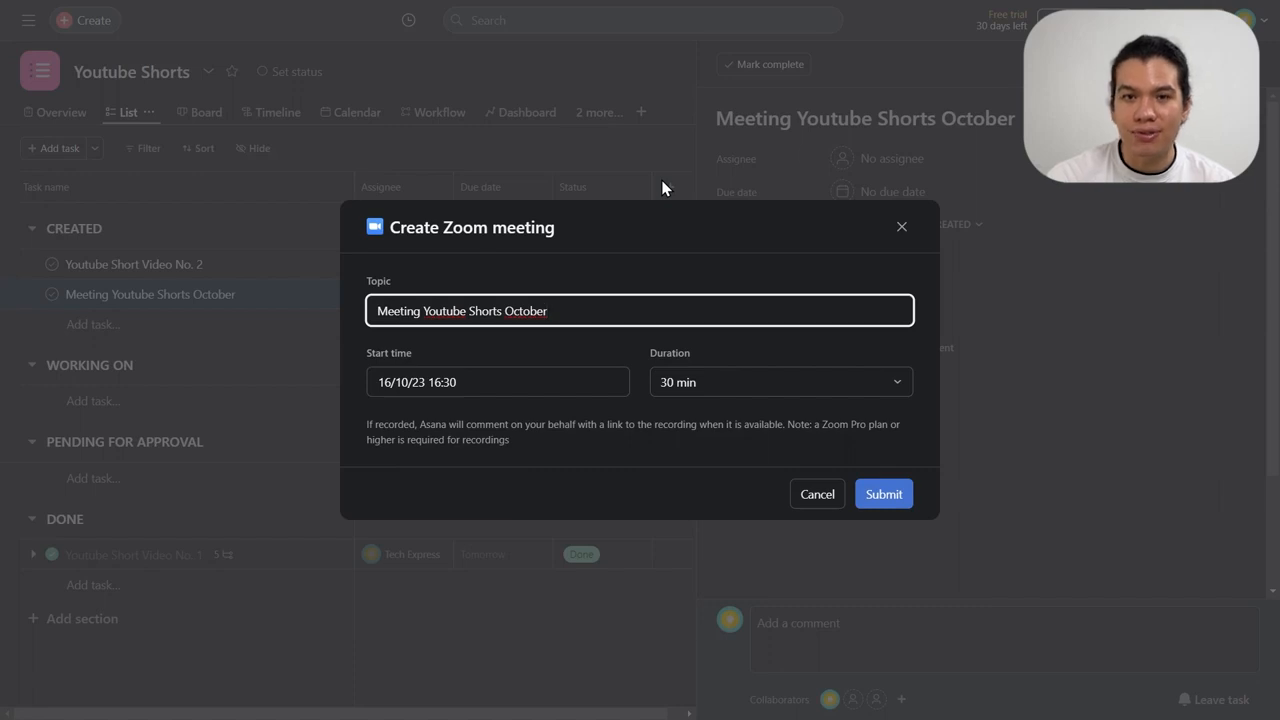
triple_click(452, 313)
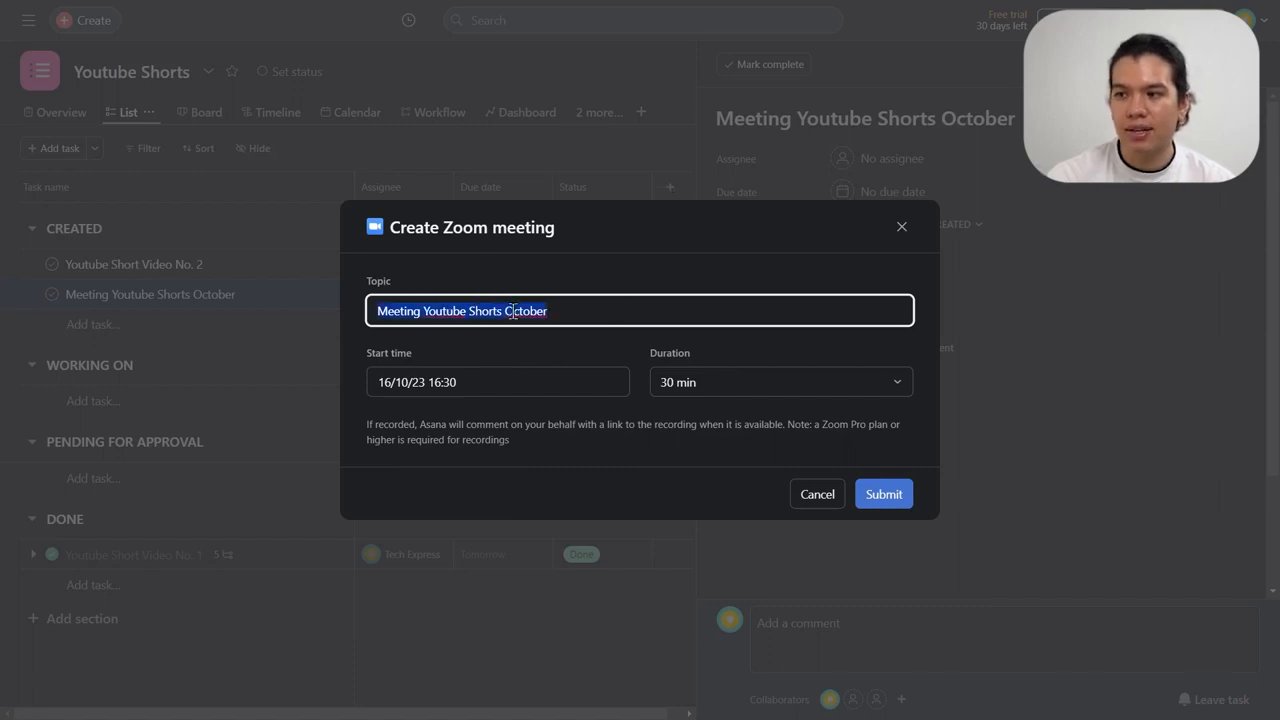
- Keep the Zoom meeting's start at 16/10/23 16:30 and its duration at 30 min, and submit the meeting
left_click(504, 381)
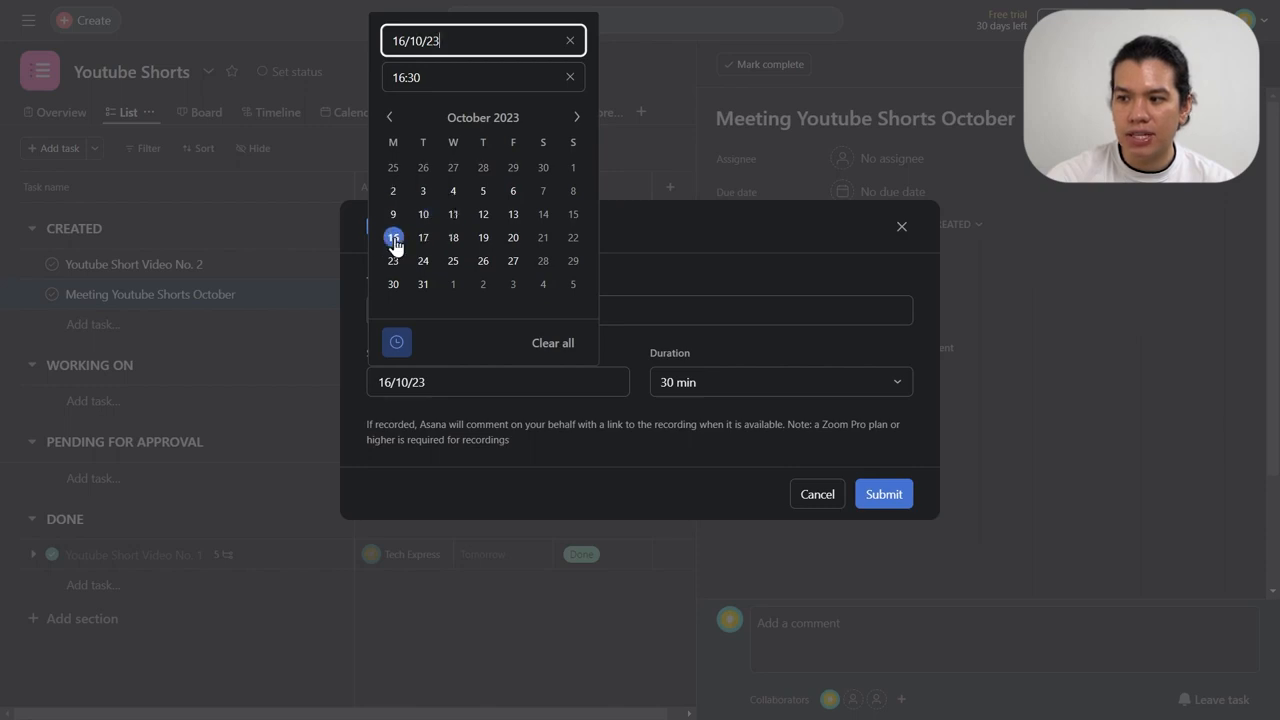
left_click(393, 238)
left_click(514, 383)
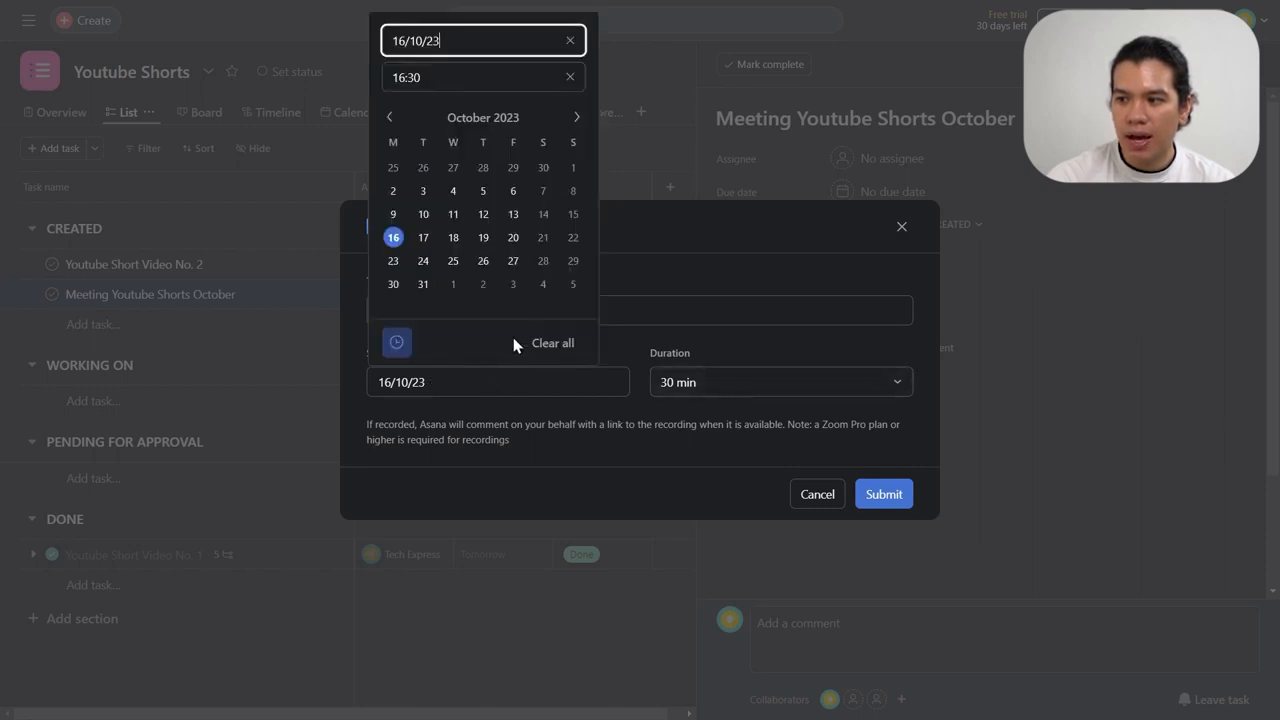
left_click(498, 78)
scroll(430, 205, "down", 3)
scroll(430, 202, "up", 3)
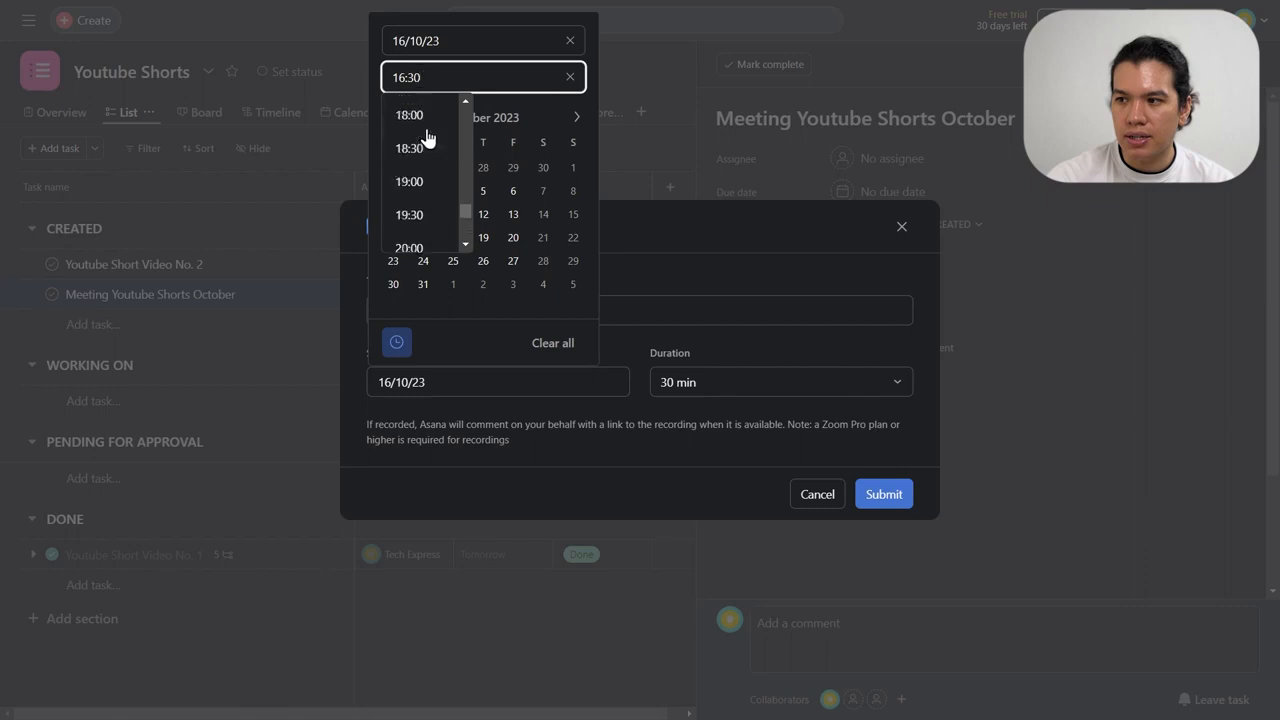
left_click(423, 112)
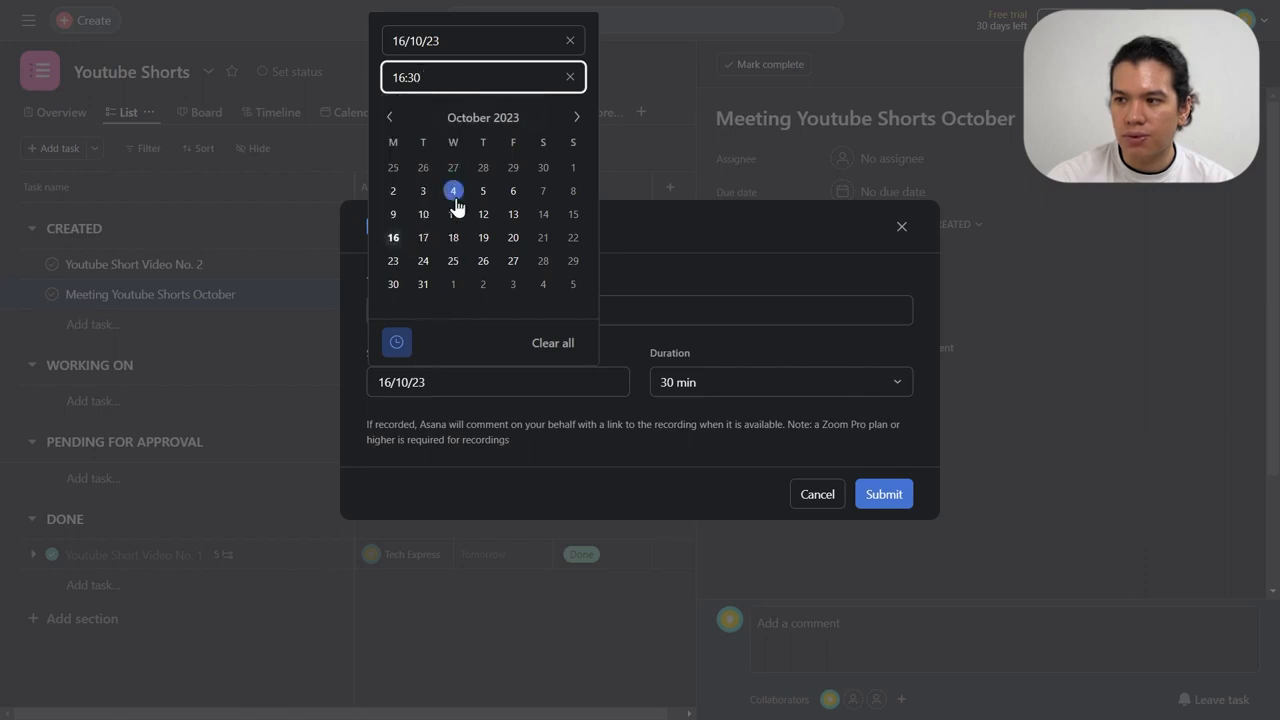
left_click(588, 442)
left_click(769, 380)
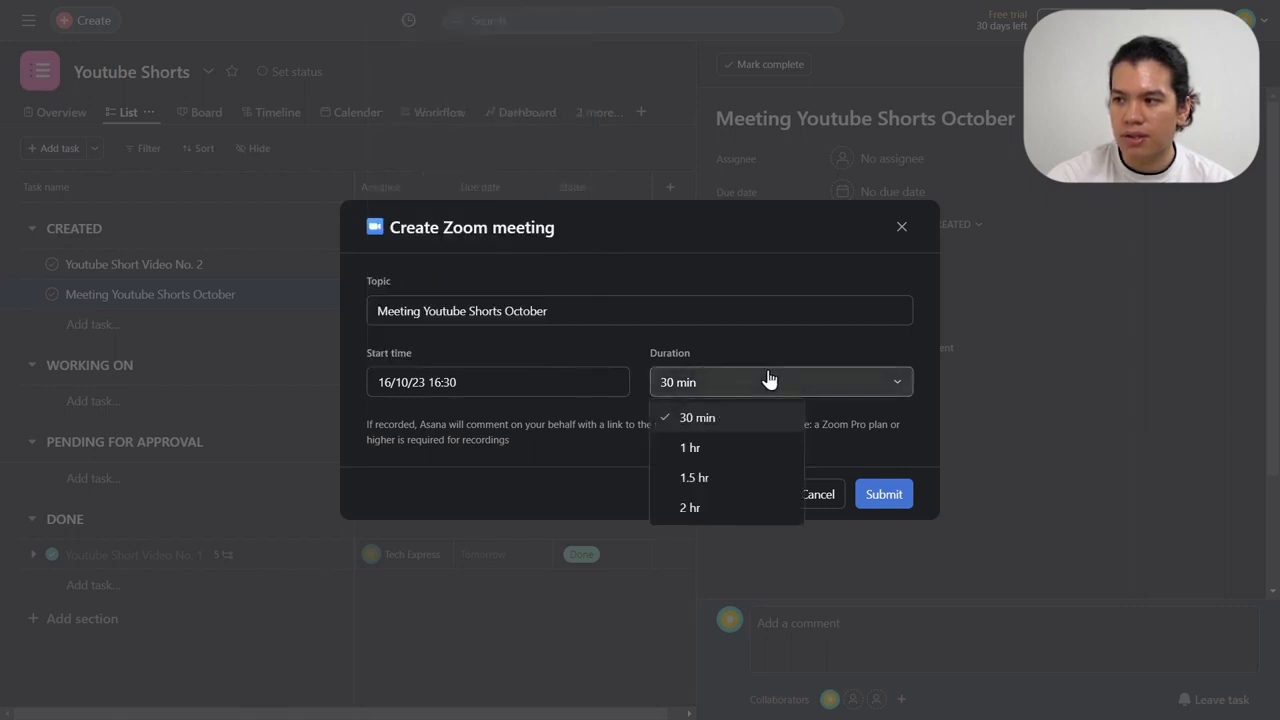
left_click(877, 443)
left_click(885, 495)
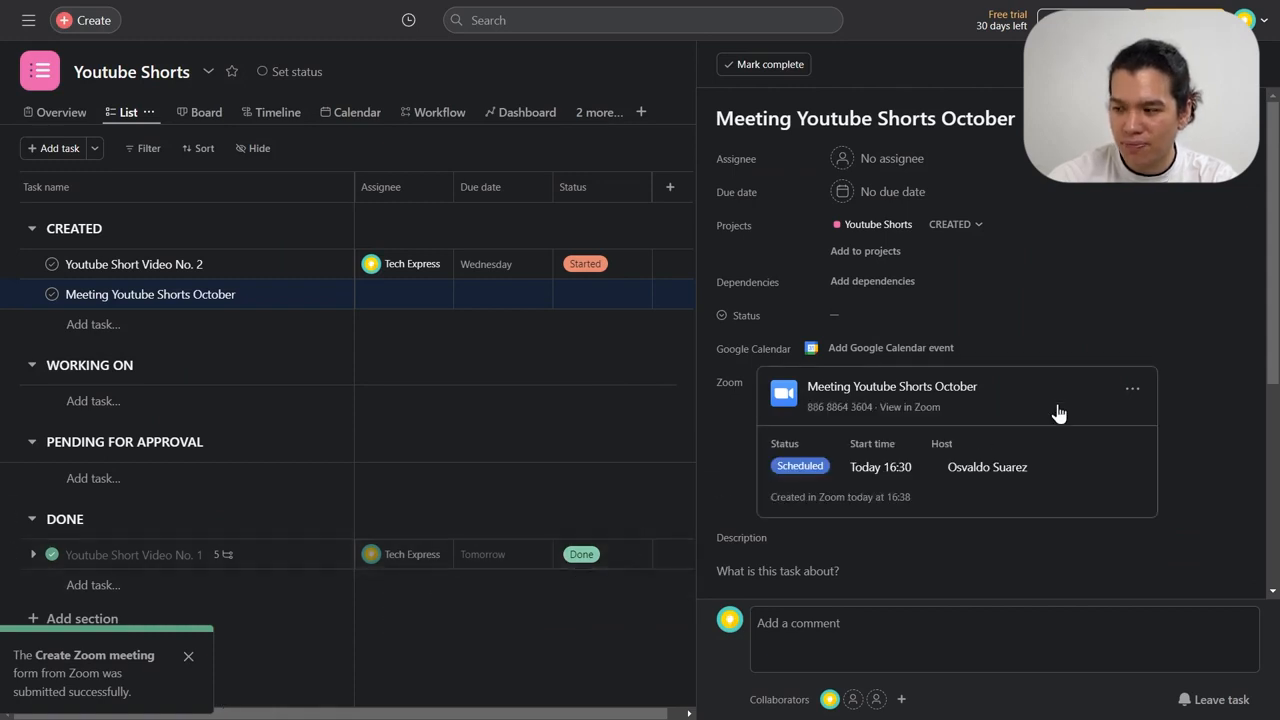
- Add the description "please get in 11 minutes before the date." to the meeting task and close its details
left_click(932, 347)
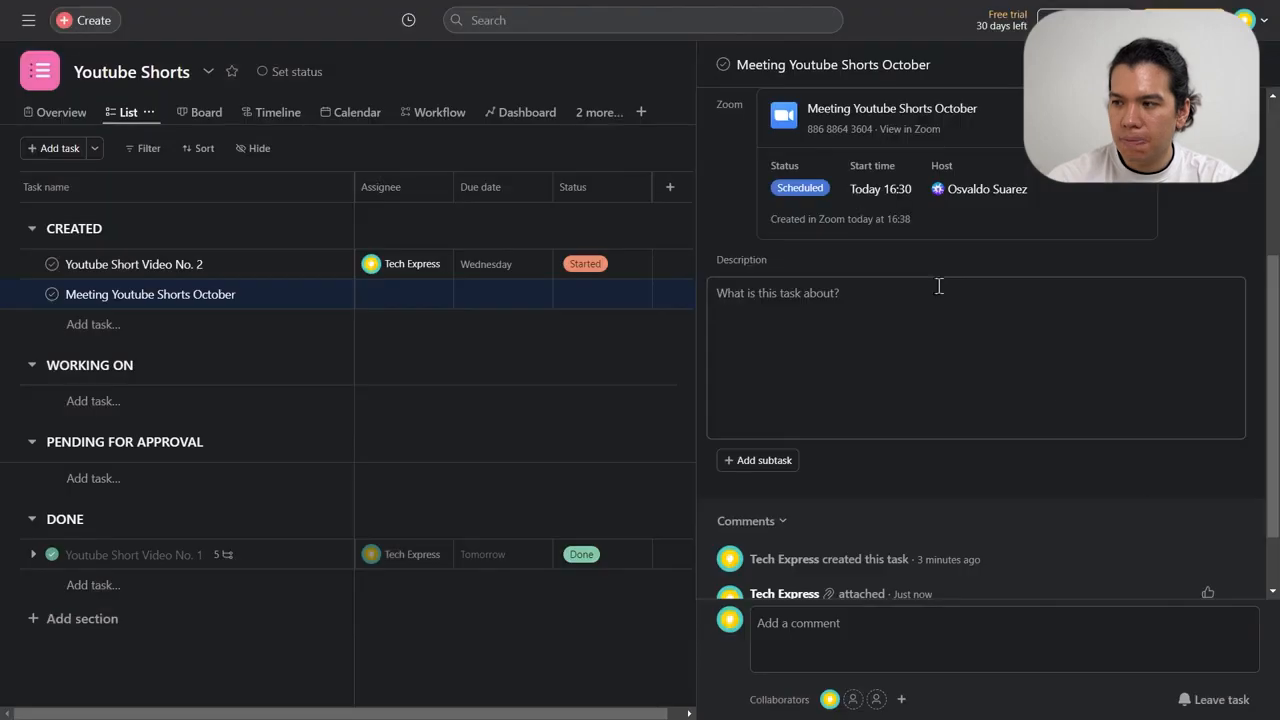
scroll(939, 286, "up", 3)
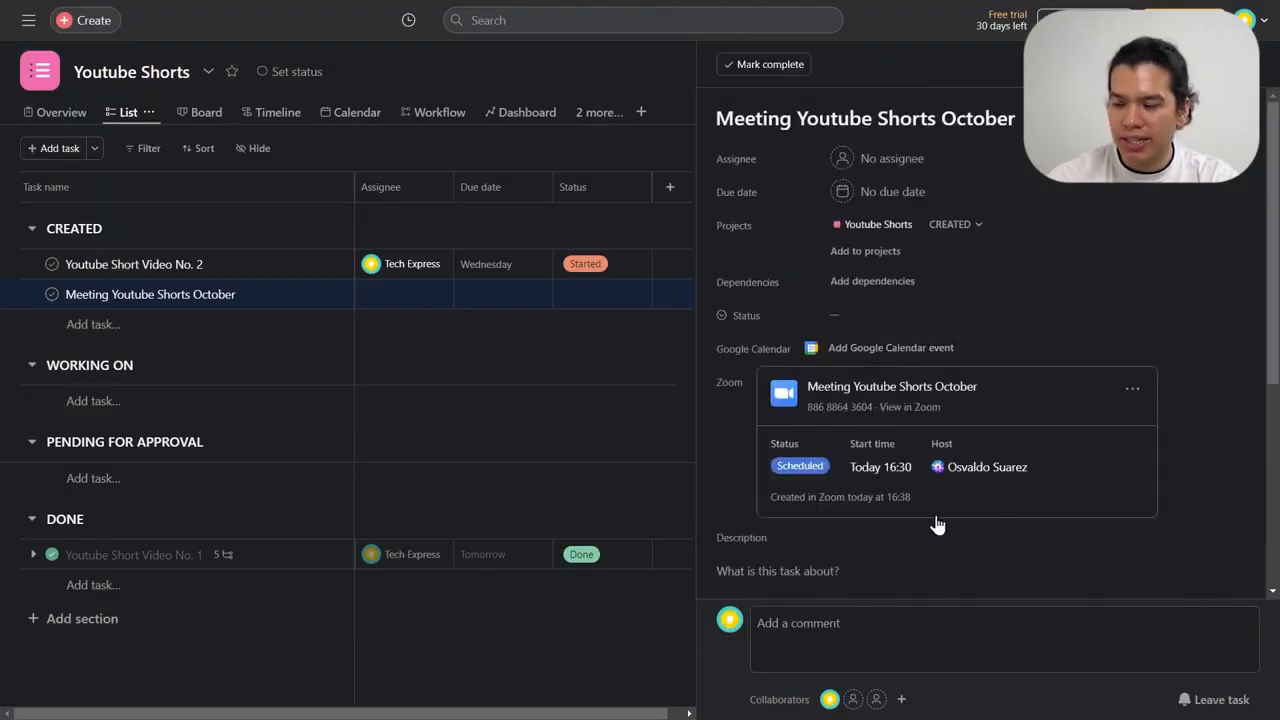
left_click(785, 570)
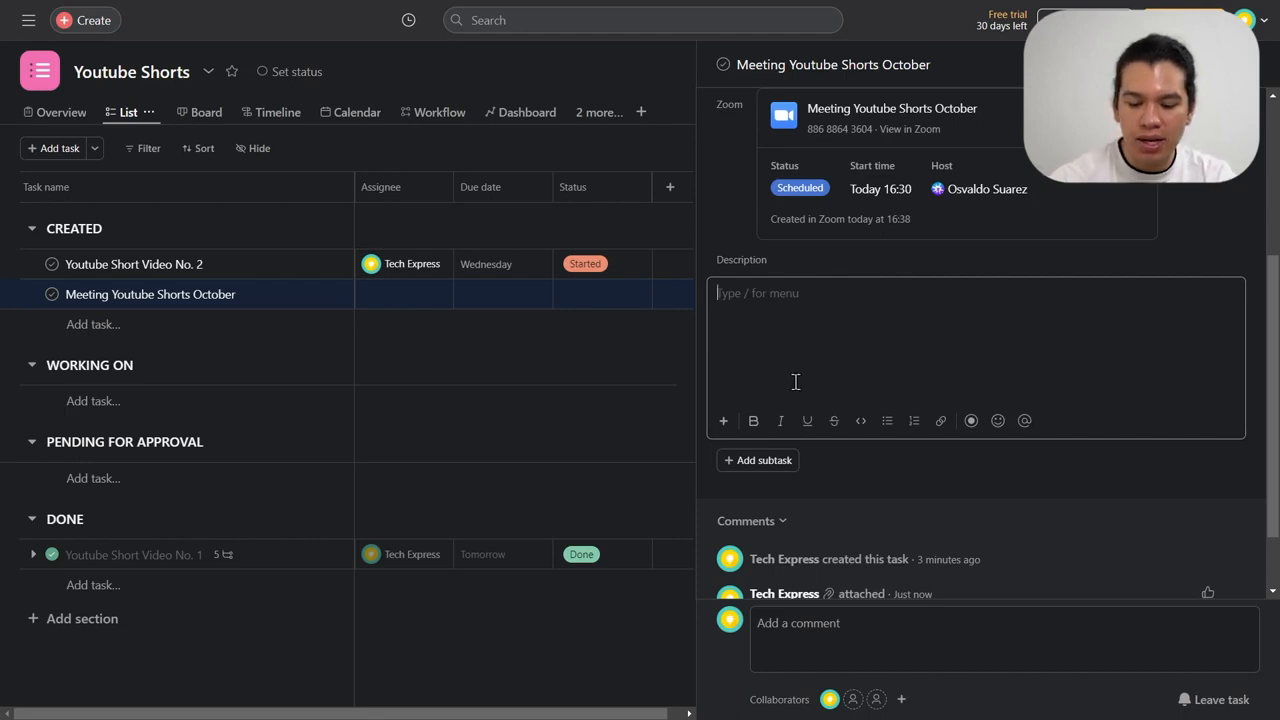
type("pl")
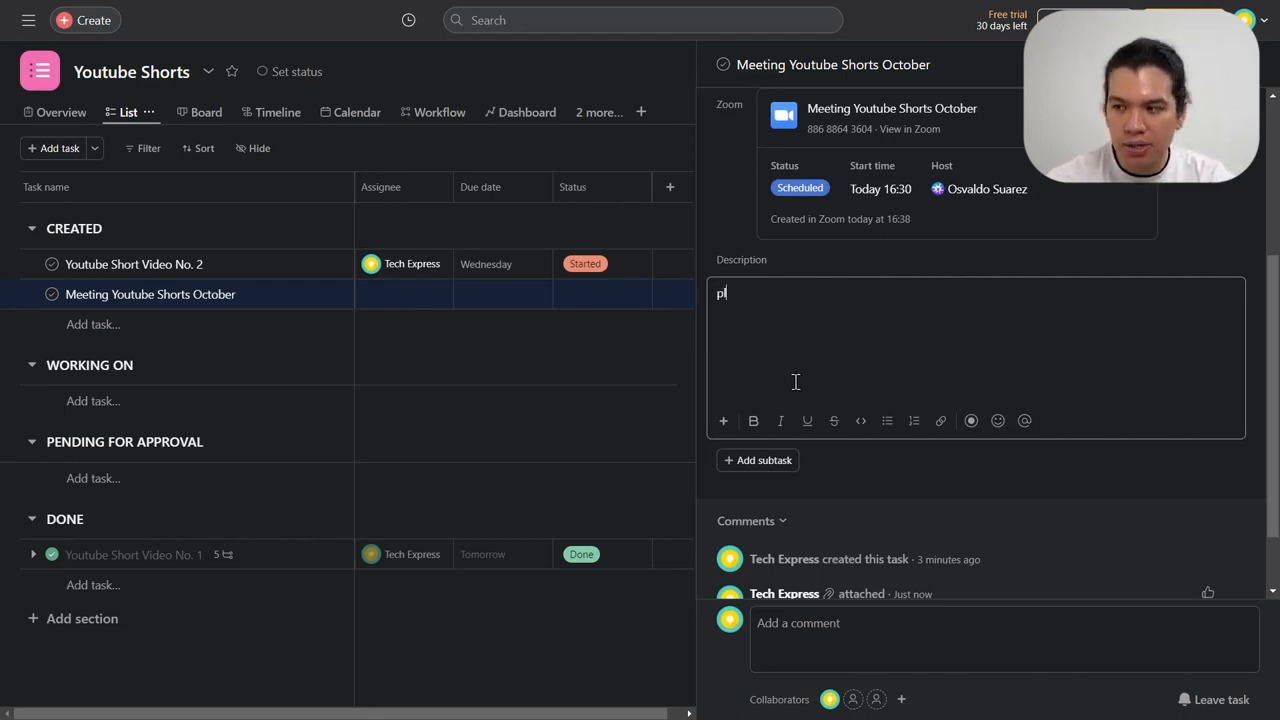
type("ease get it ")
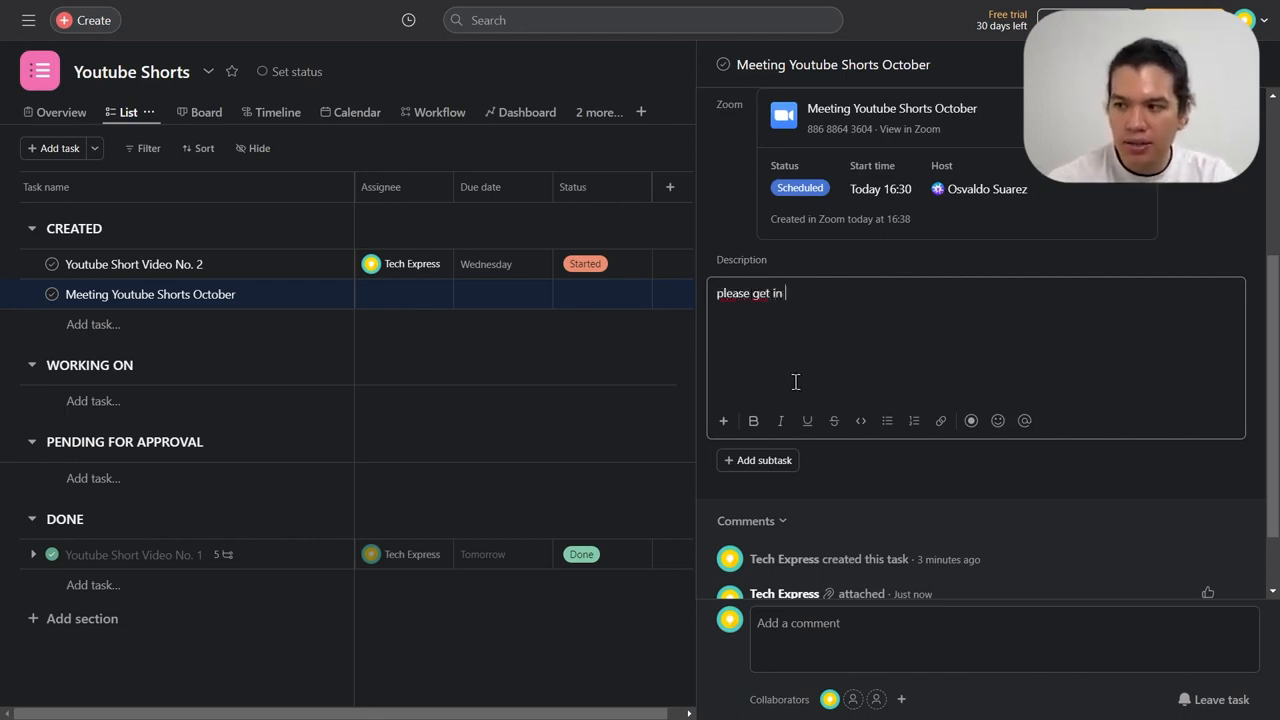
type("11")
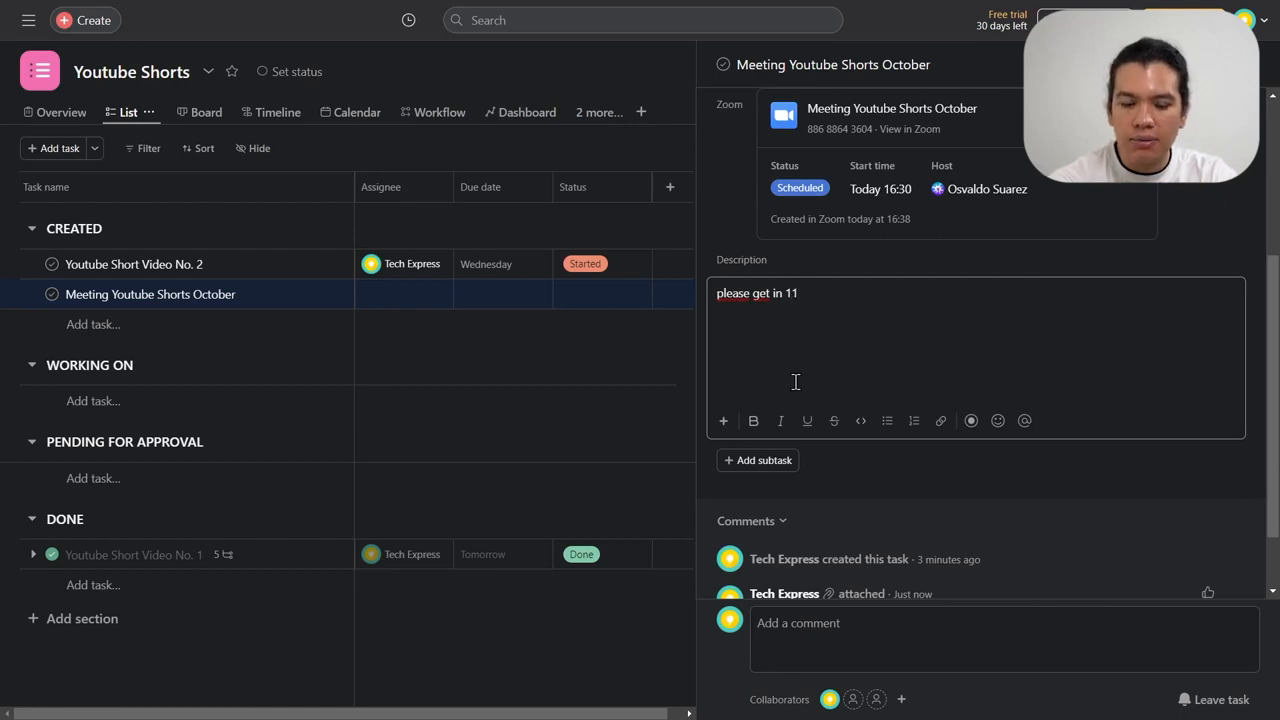
type(" minutes before")
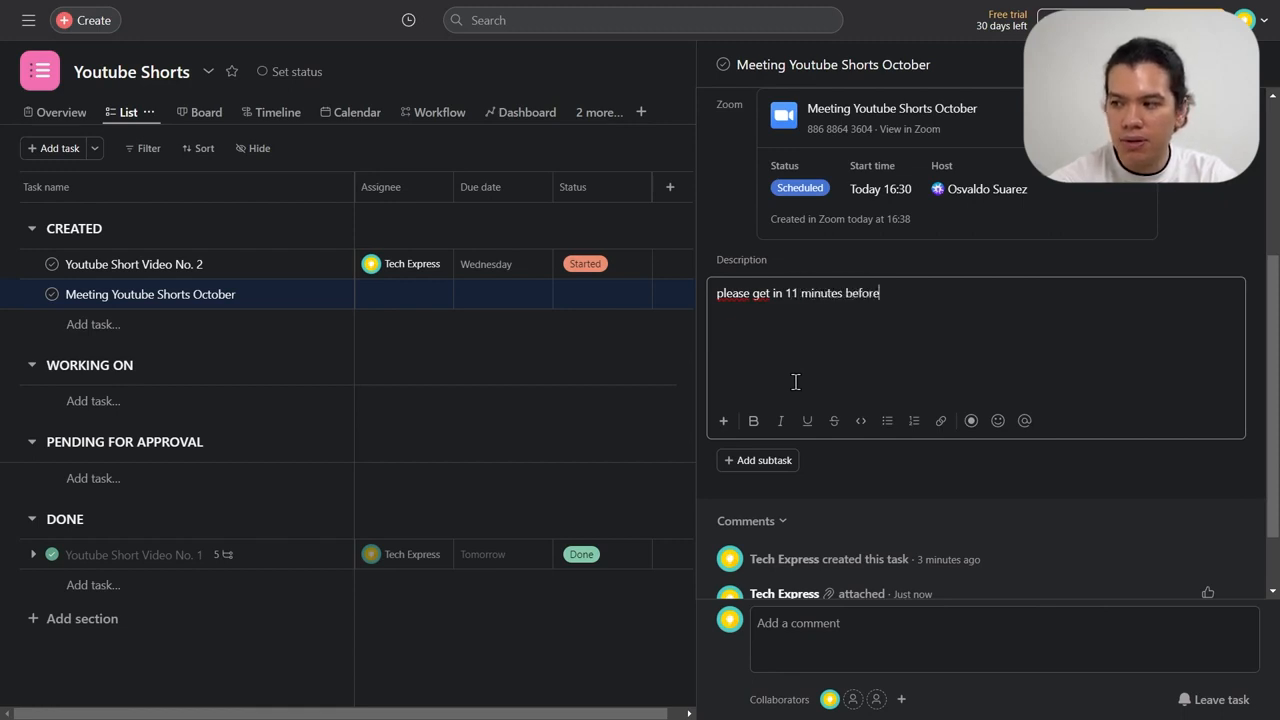
type(" the date.")
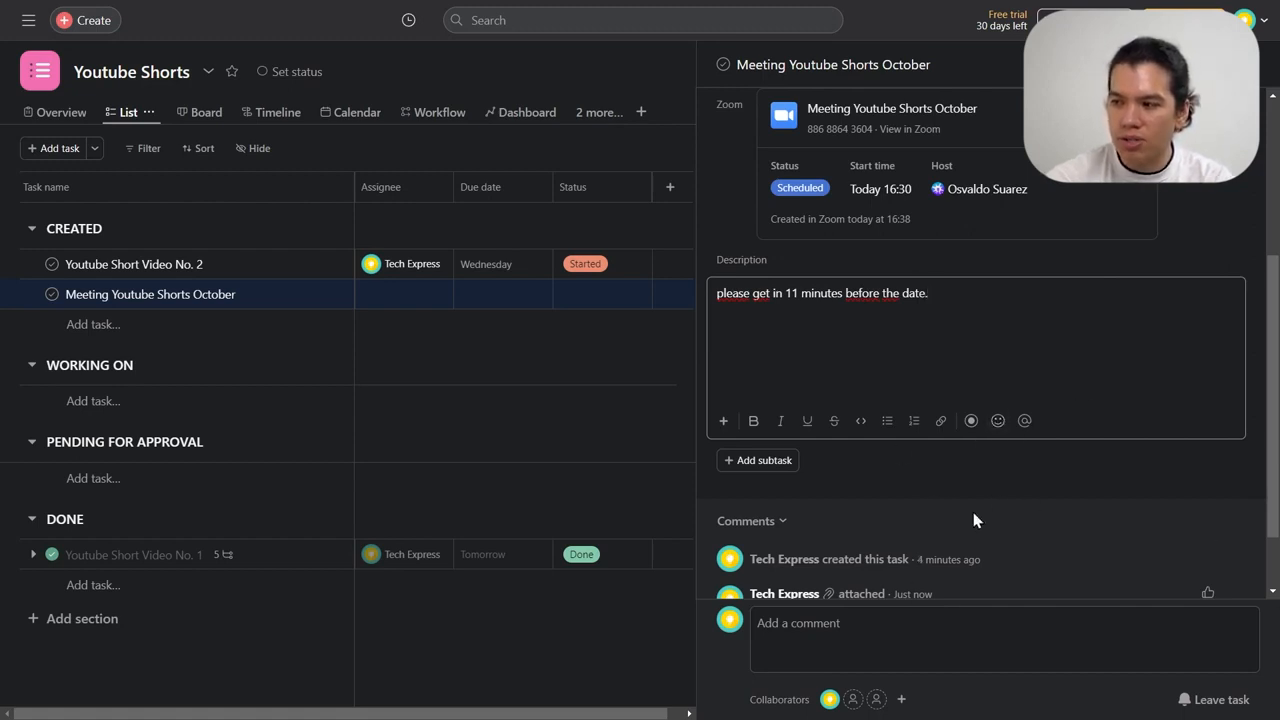
left_click(1193, 270)
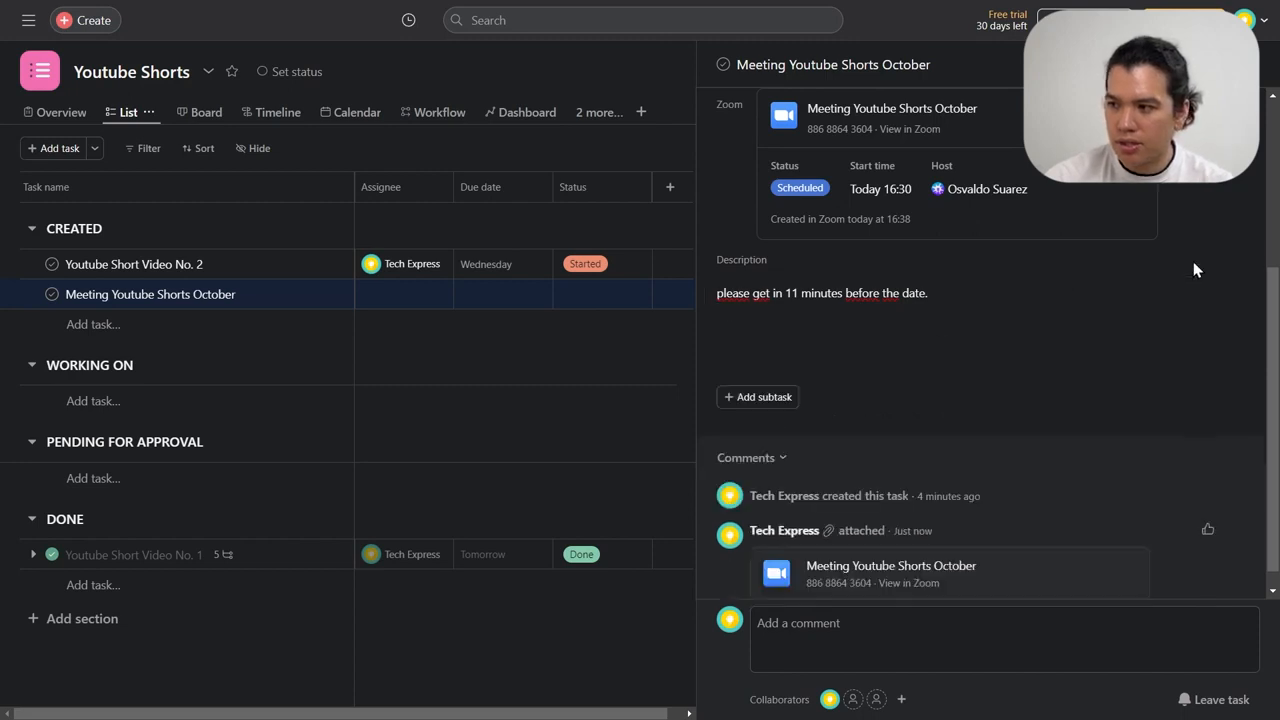
scroll(1109, 432, "down", 1)
scroll(1111, 438, "up", 3)
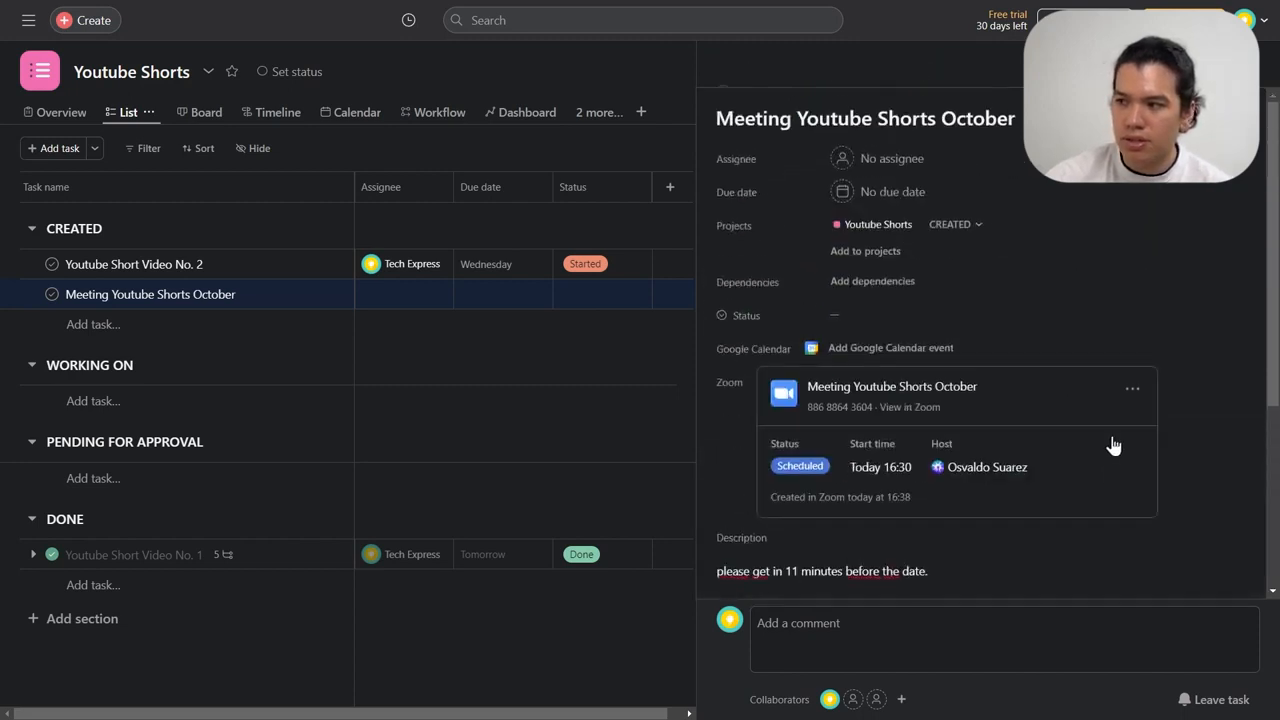
left_click(1250, 66)
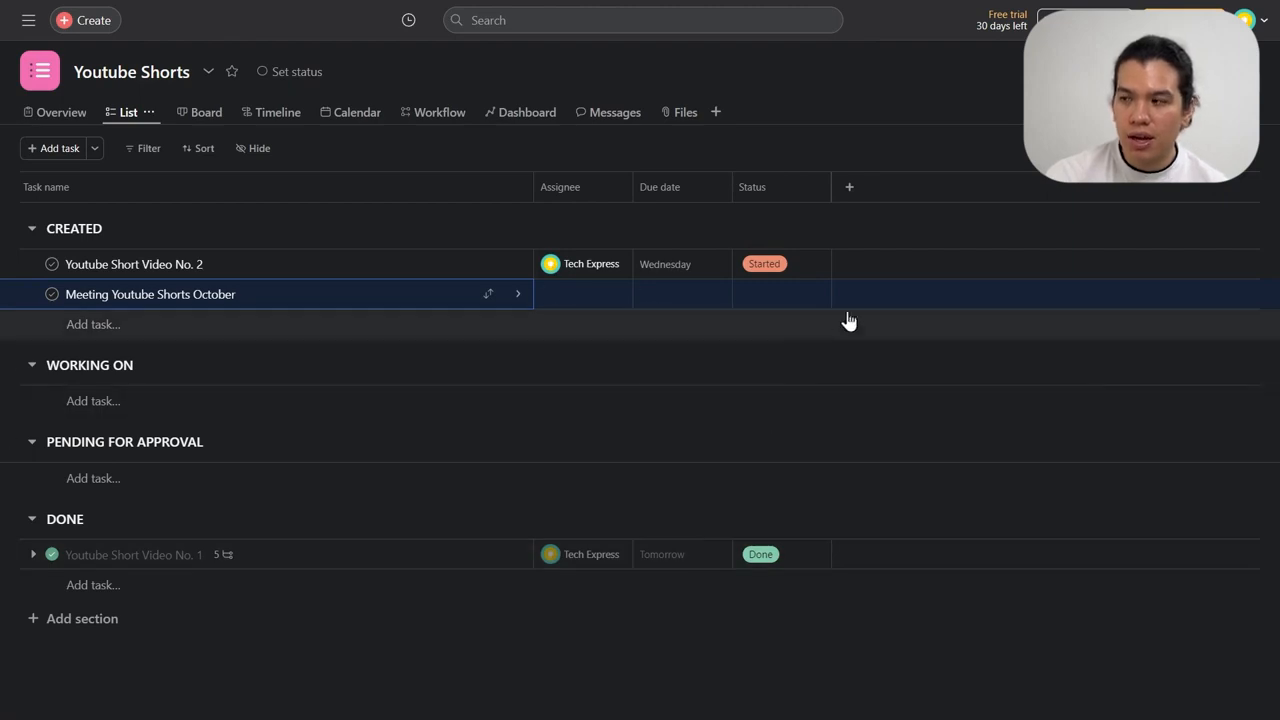
- Look through the project's customization options, including task templates and the form for adding a field, and cancel the new field
left_click(1214, 72)
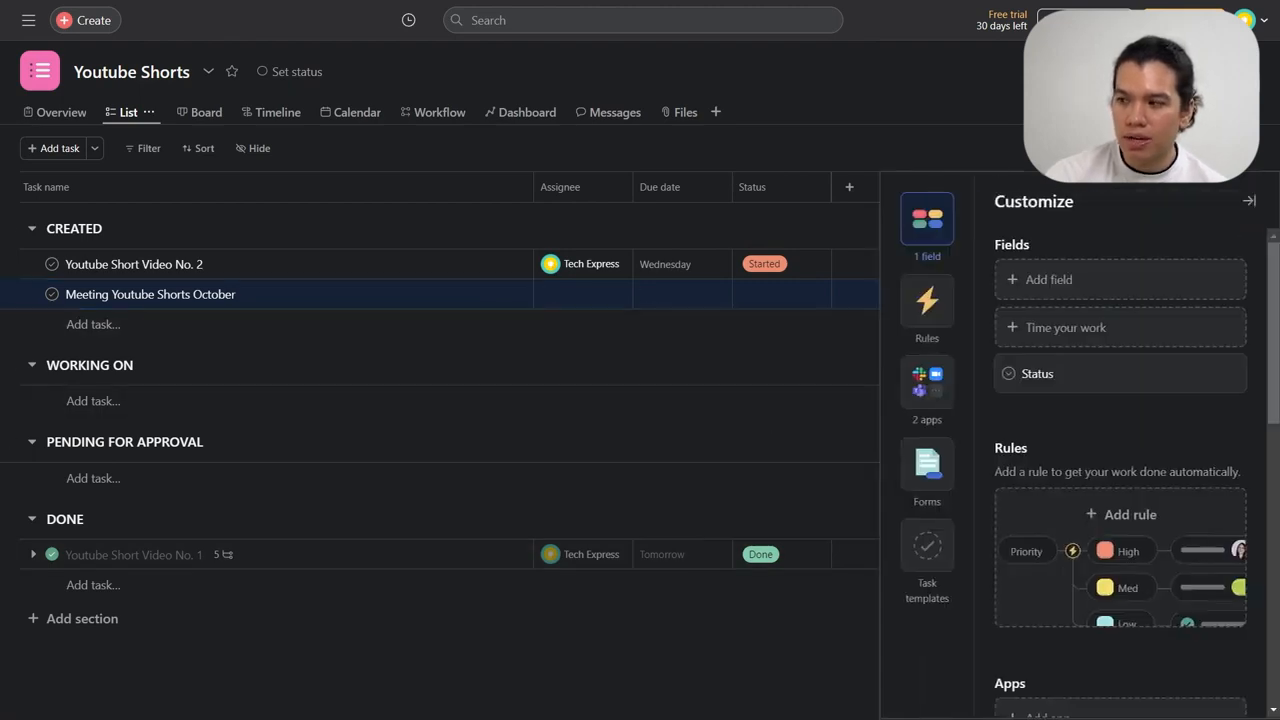
left_click(921, 543)
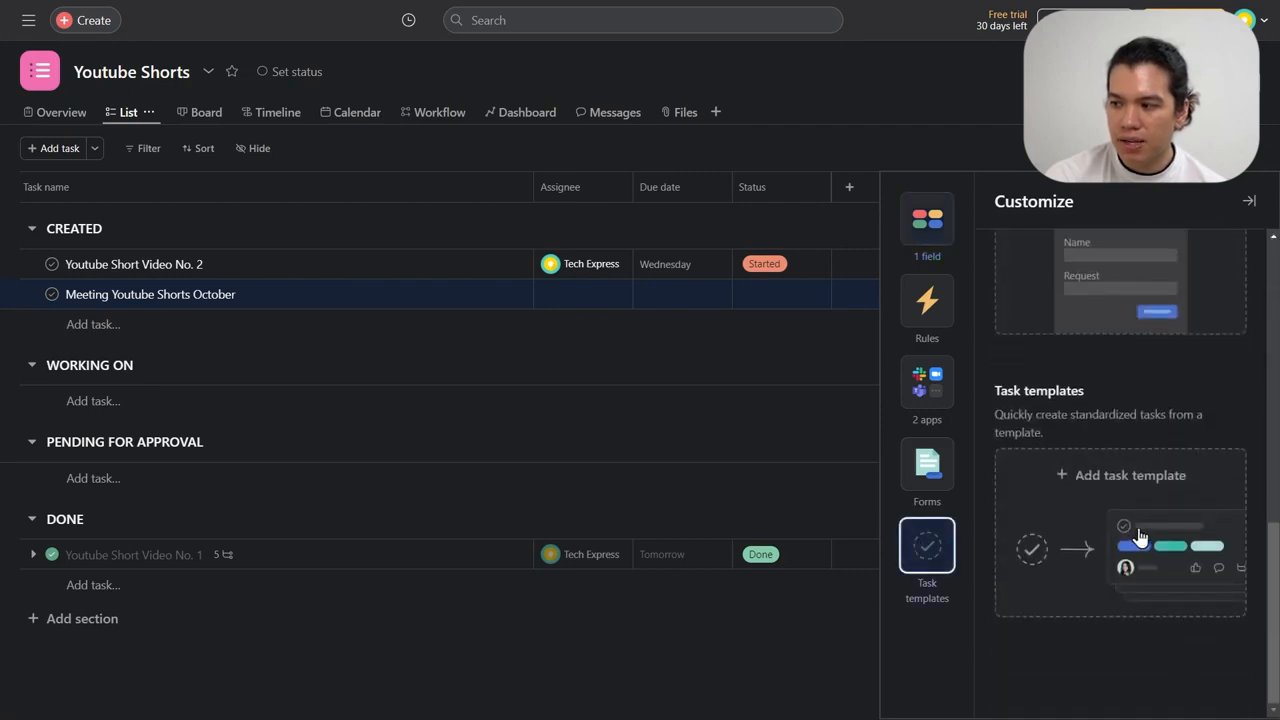
scroll(1137, 531, "up", 7)
scroll(1140, 535, "down", 3)
scroll(1060, 353, "up", 5)
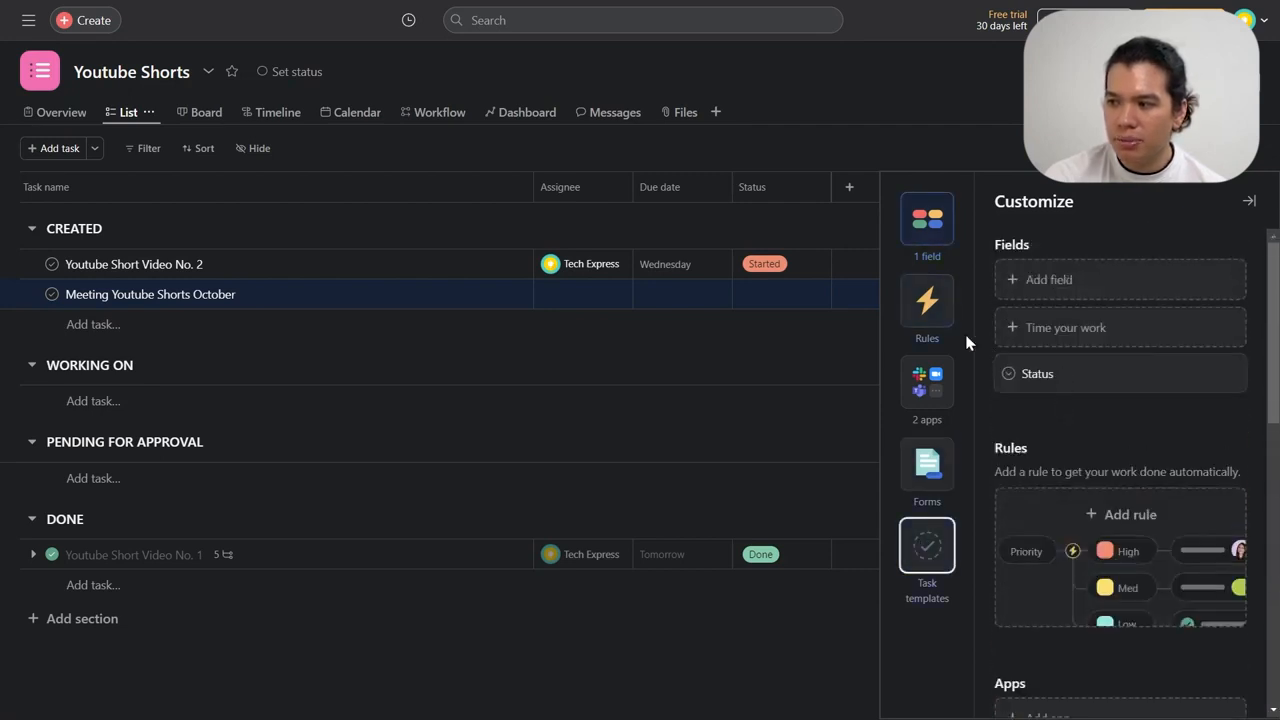
left_click(1082, 284)
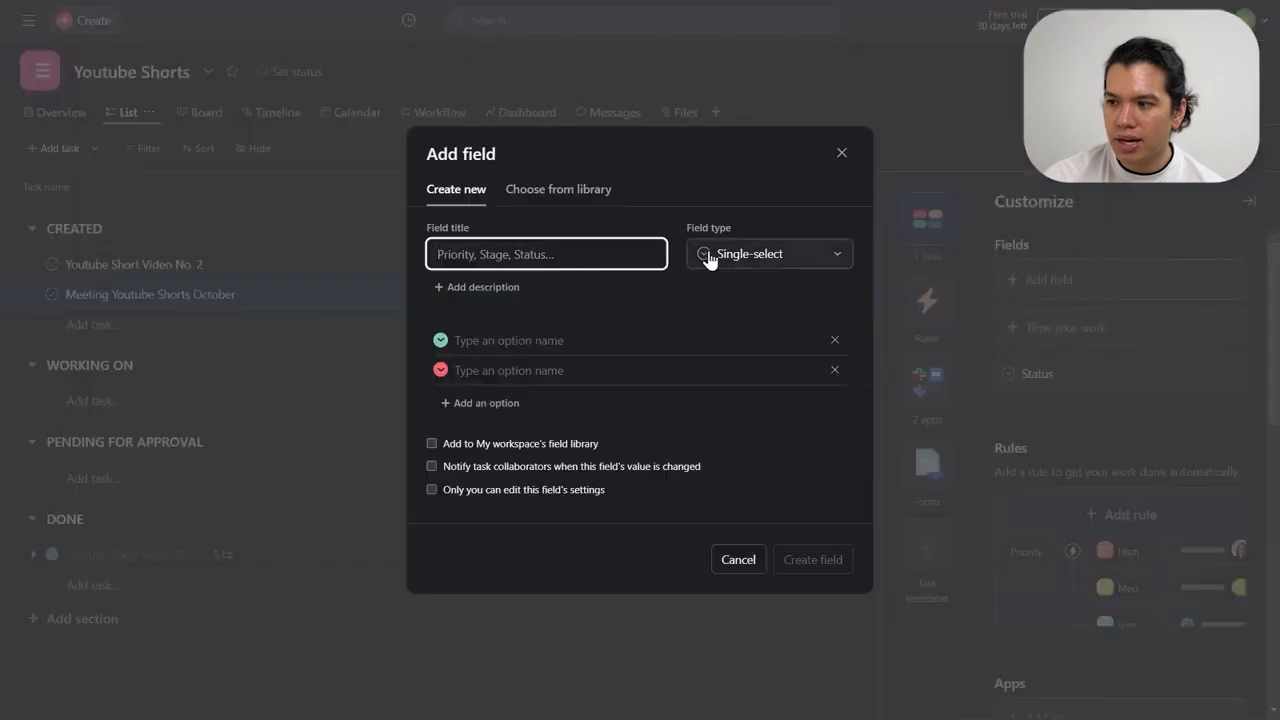
left_click(841, 152)
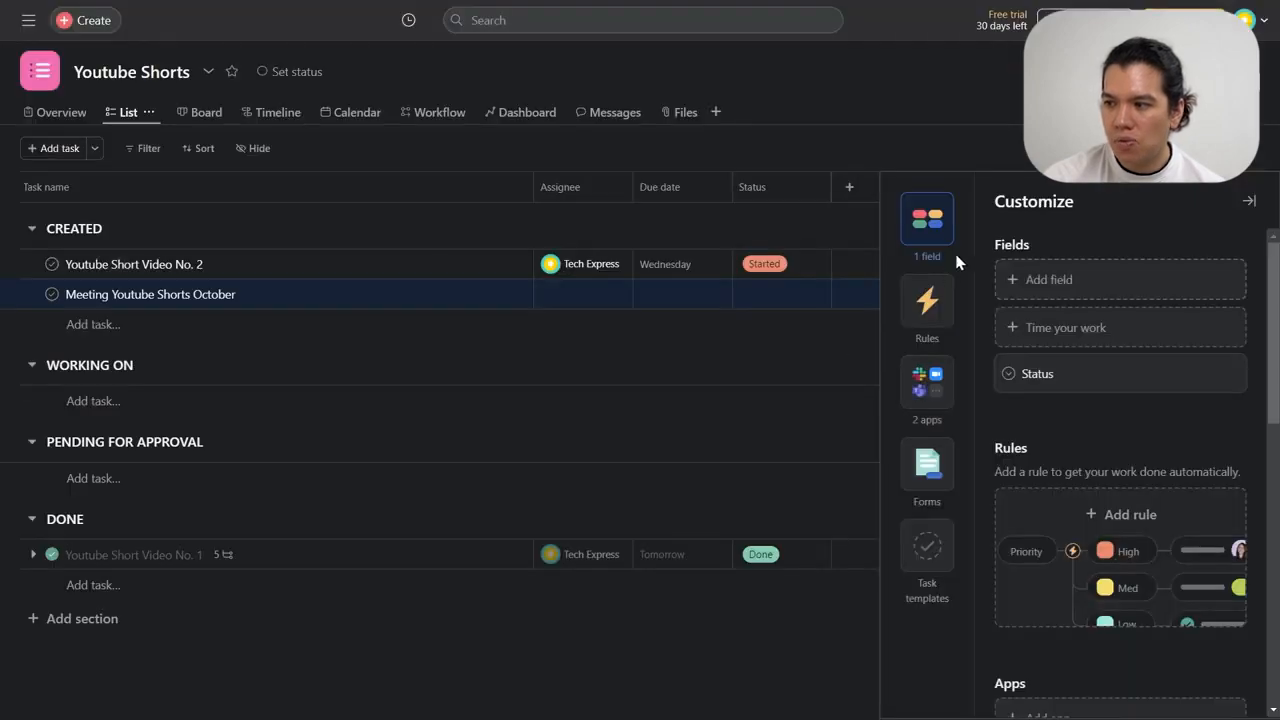
- Start a new project rule from the Gmail template that sends an email when a task is assigned
left_click(927, 300)
left_click(1054, 338)
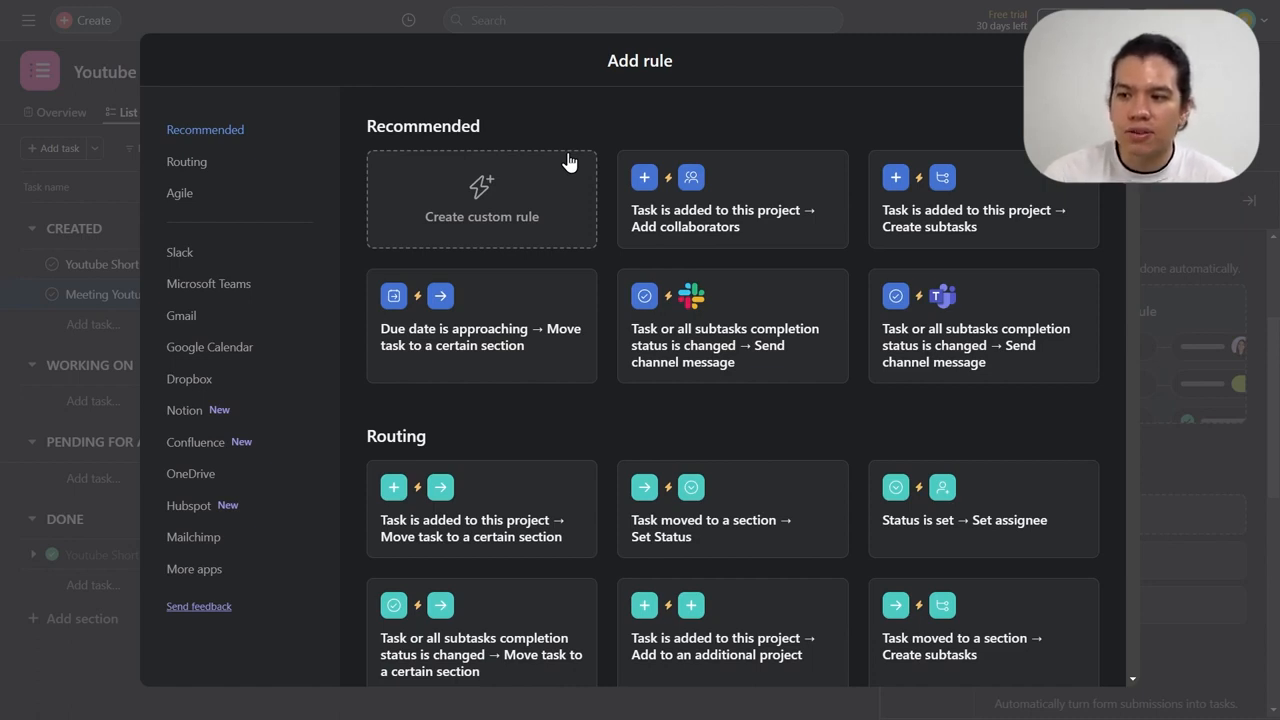
left_click(180, 317)
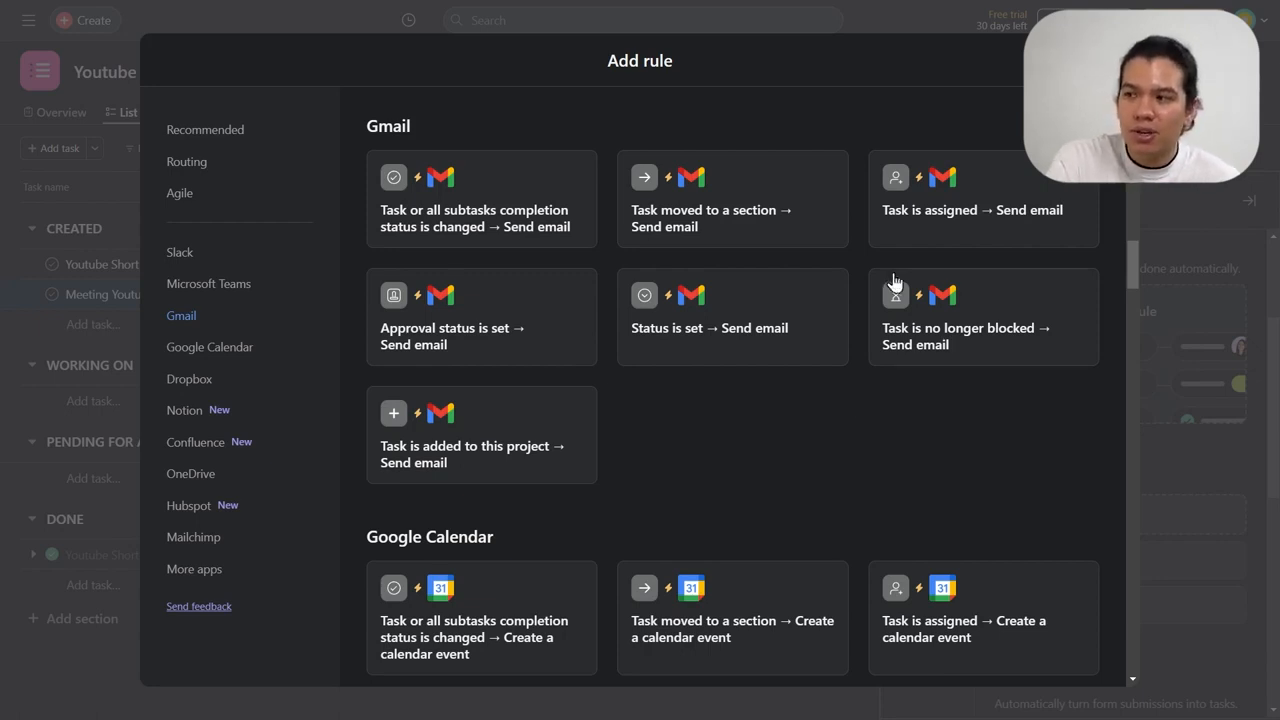
left_click(963, 198)
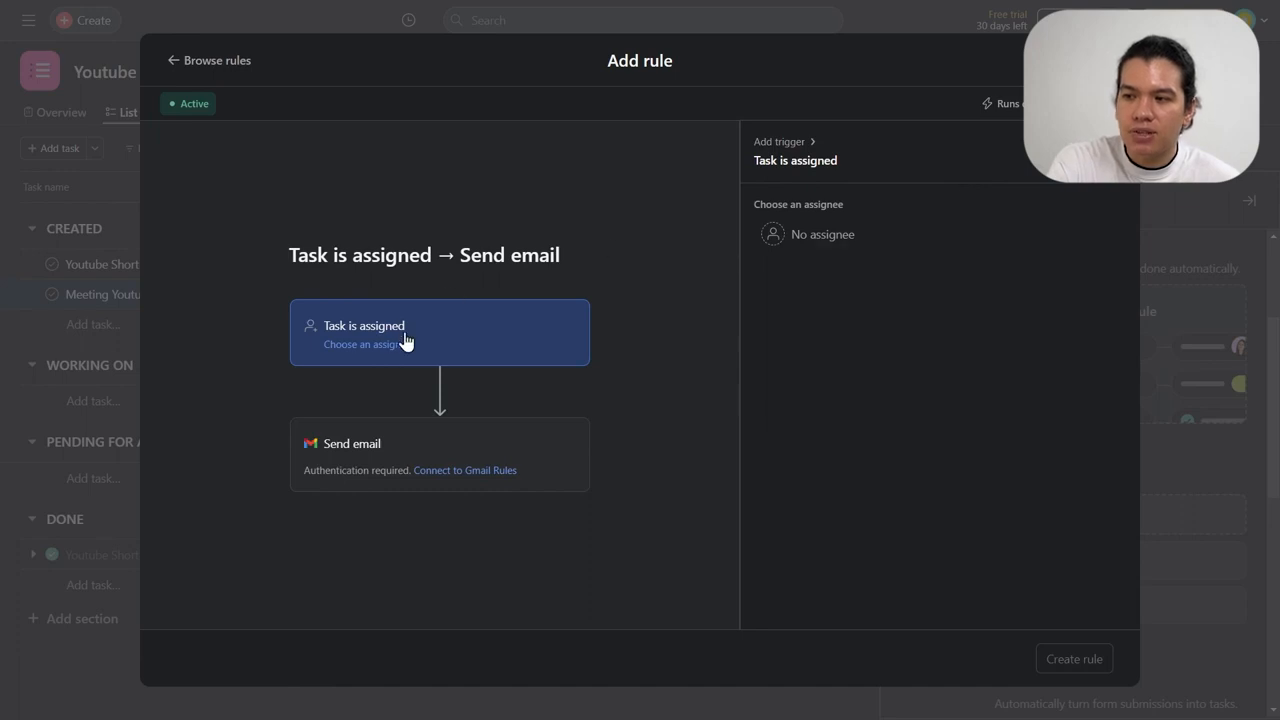
- Set Tech Express as the assignee that triggers the rule
left_click(399, 453)
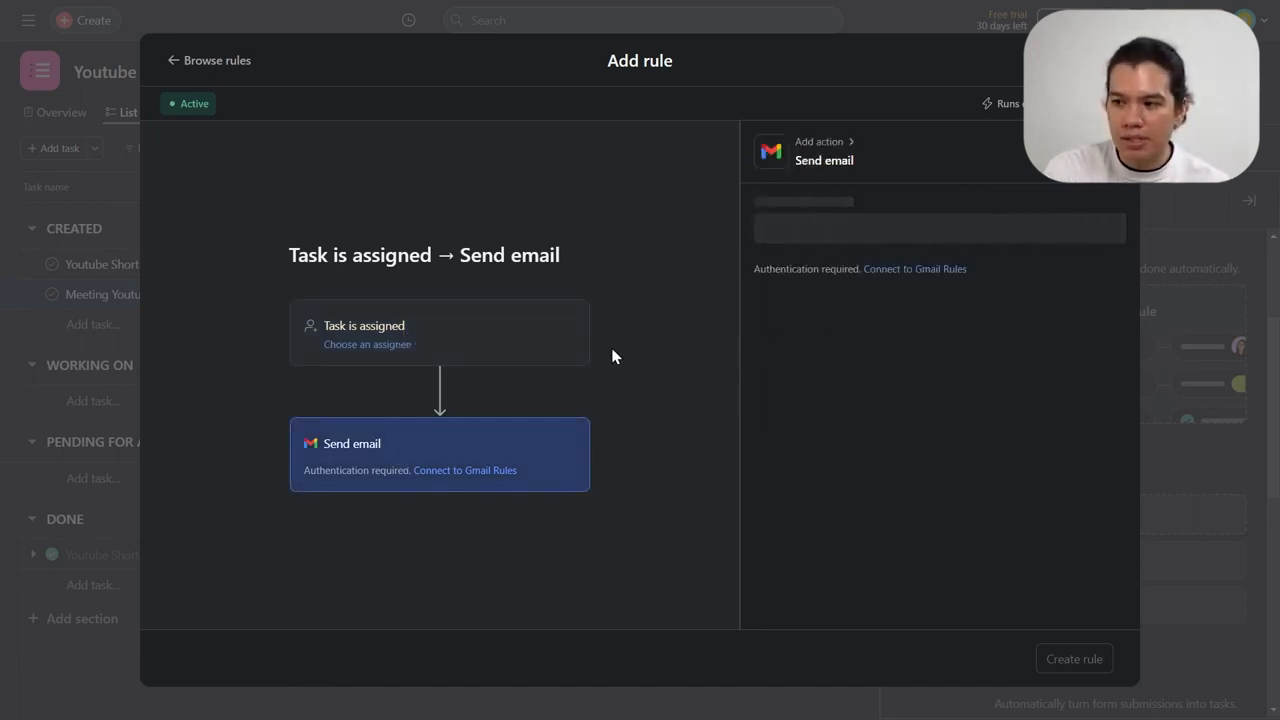
left_click(371, 357)
left_click(800, 233)
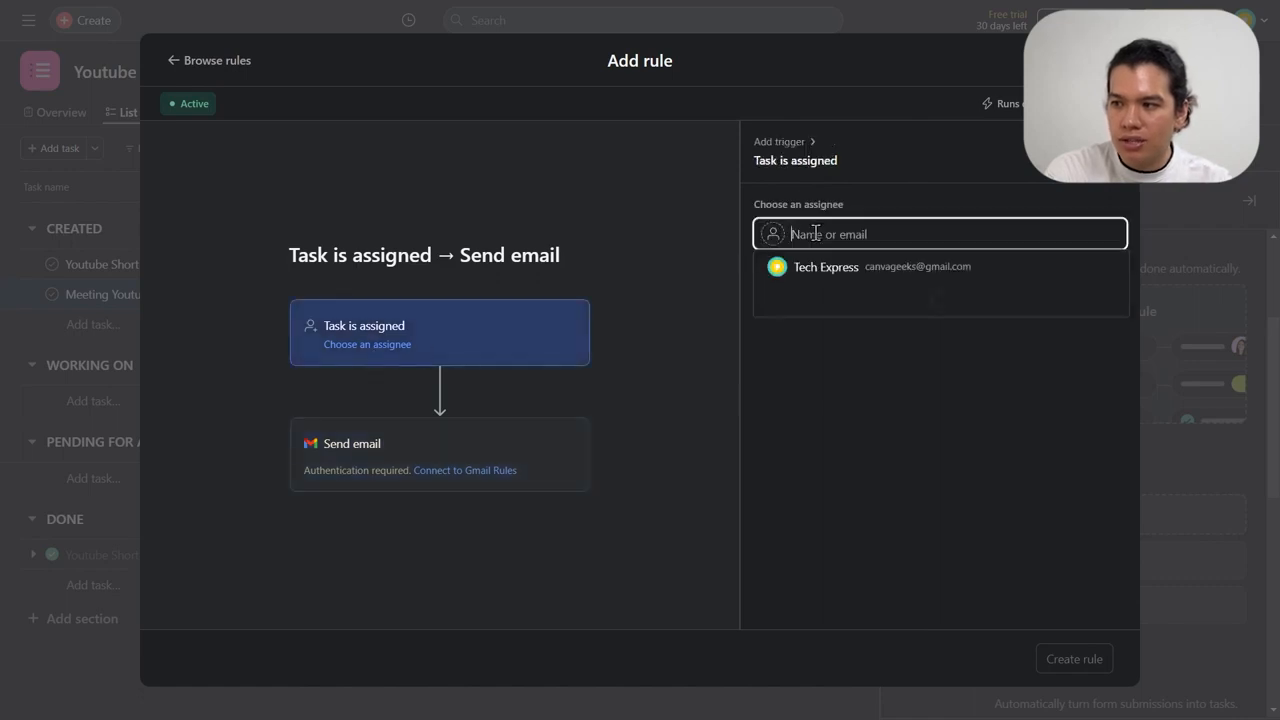
left_click(814, 267)
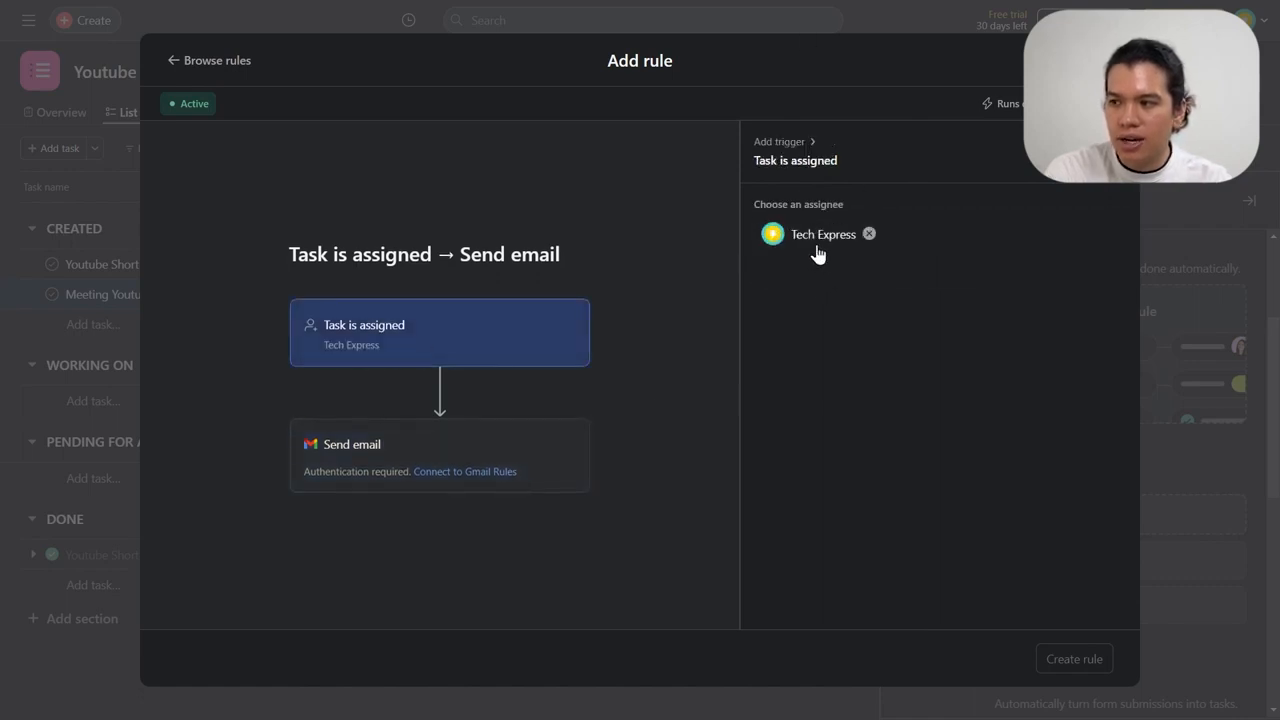
- Set the email's recipient address, subject "New Task Assigned" and body "You have a new task assigned. You might want to check it on your Asana Workspace."
left_click(447, 455)
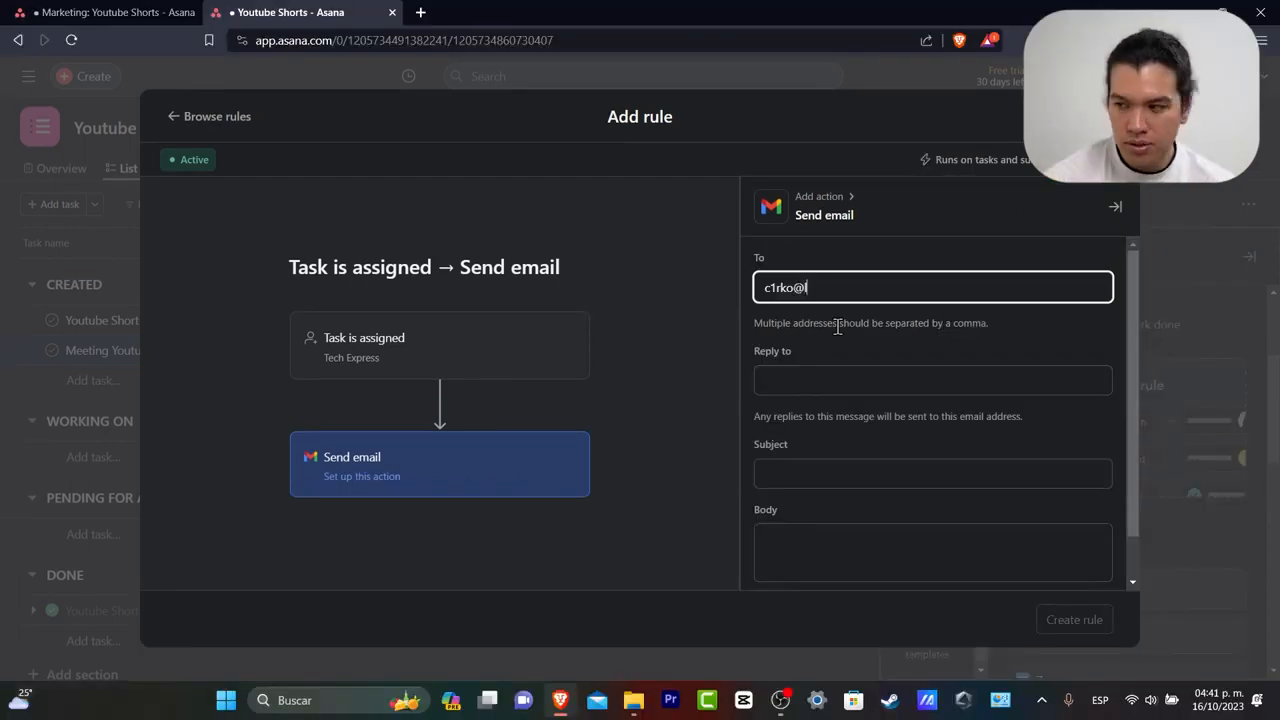
left_click(877, 387)
scroll(877, 387, "down", 1)
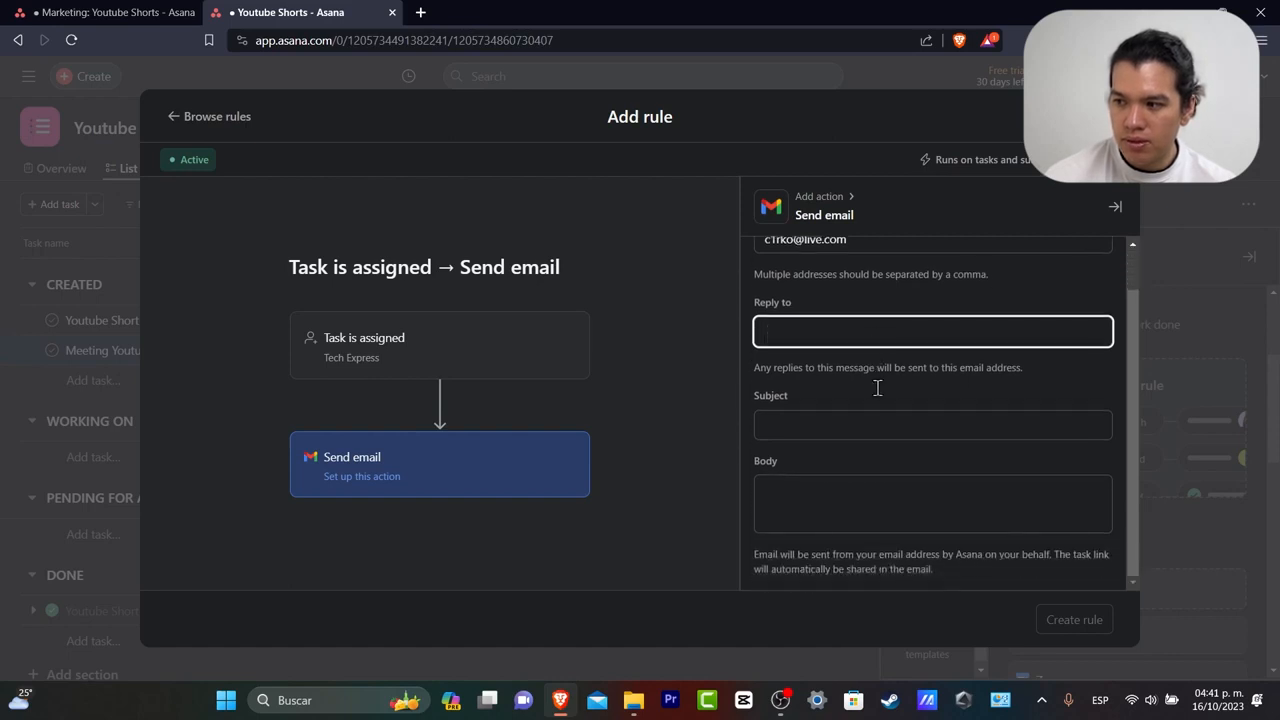
left_click(881, 410)
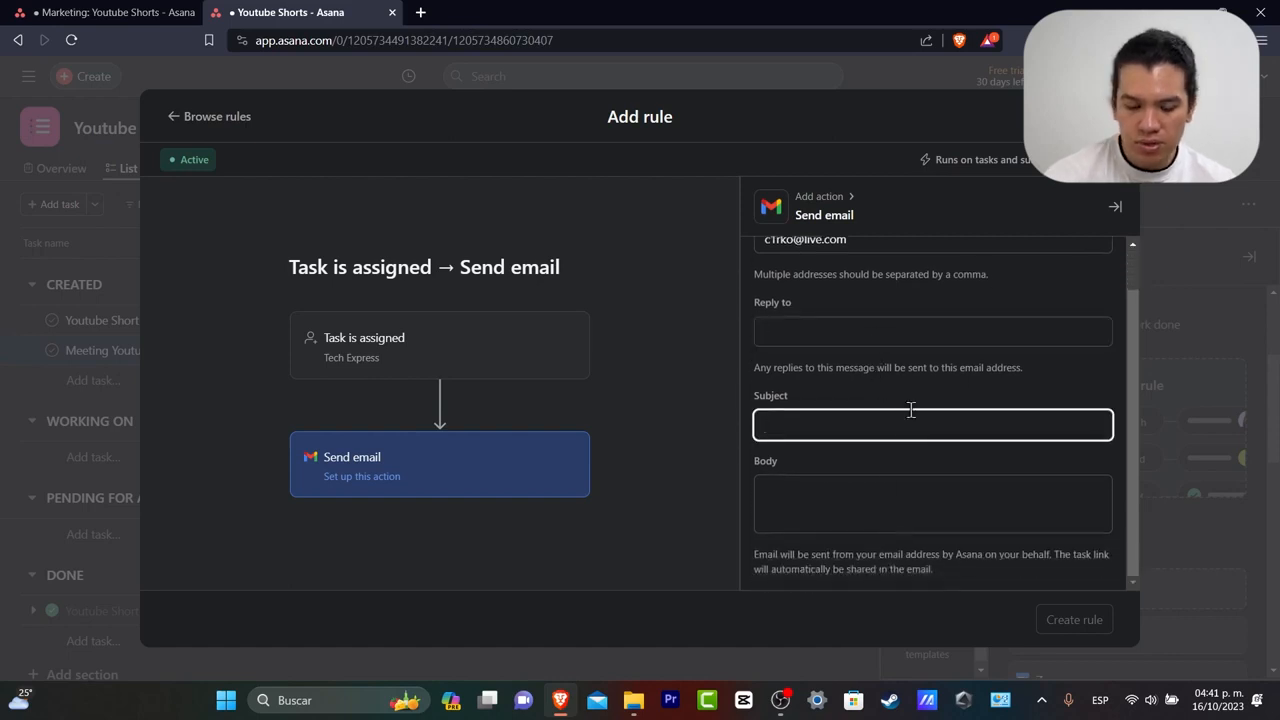
type("New Task Assigned")
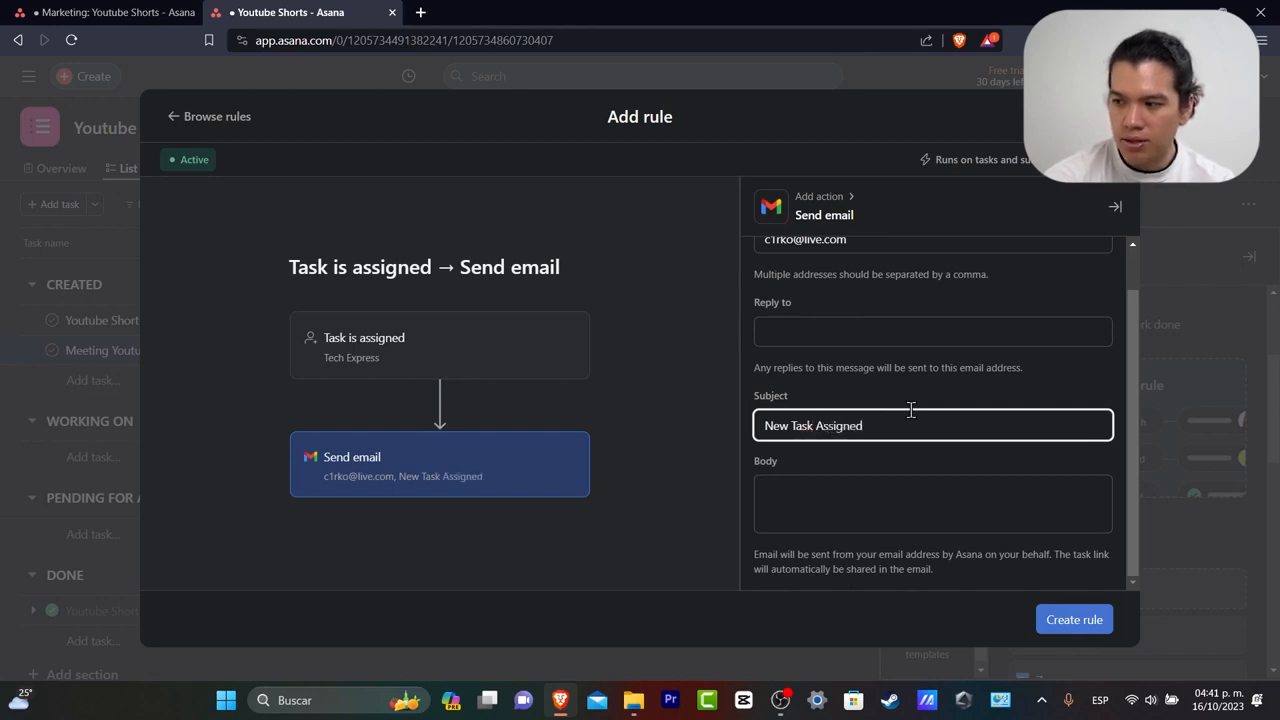
key("Tab")
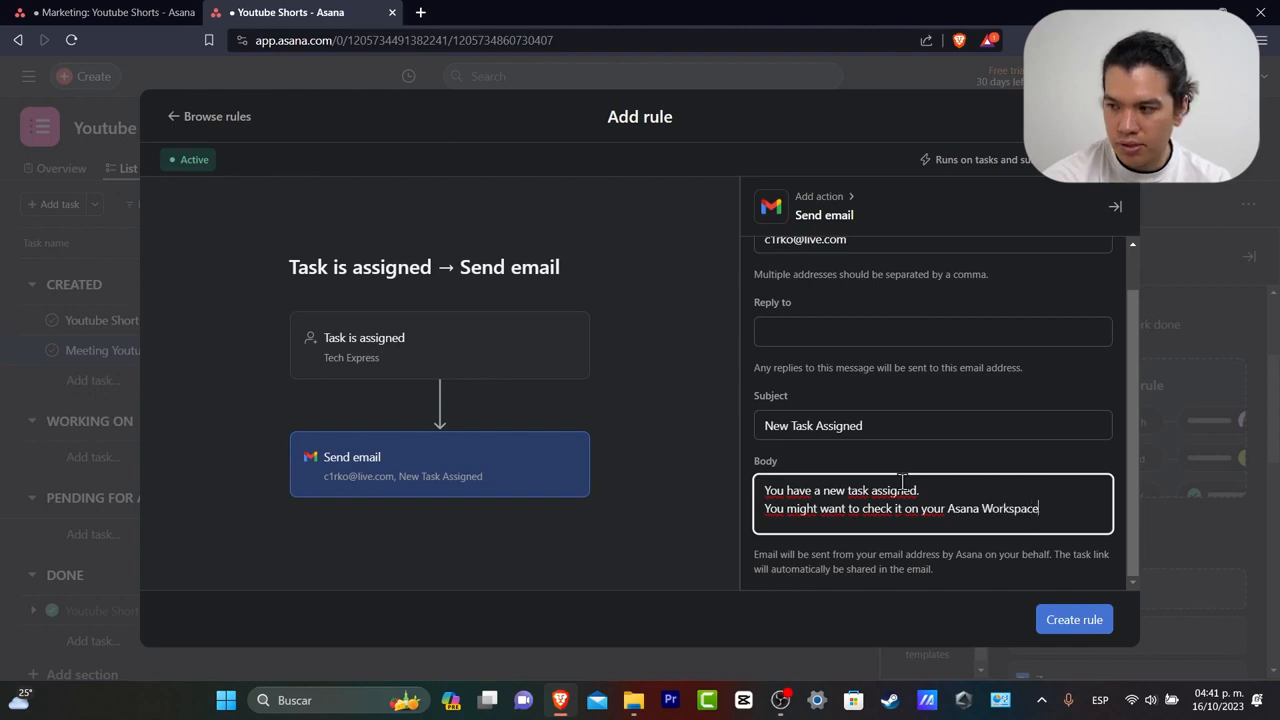
- Review the rule's assignment trigger and Send email action, and create the rule
left_click(418, 370)
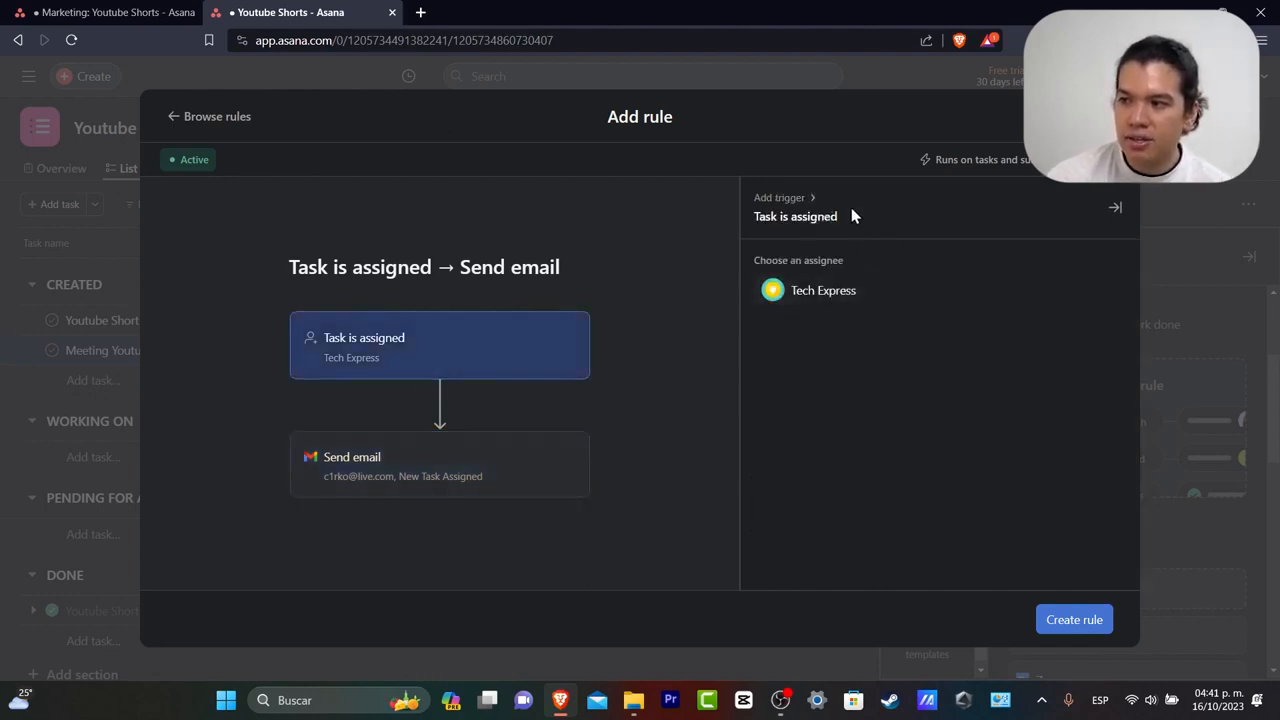
left_click(520, 478)
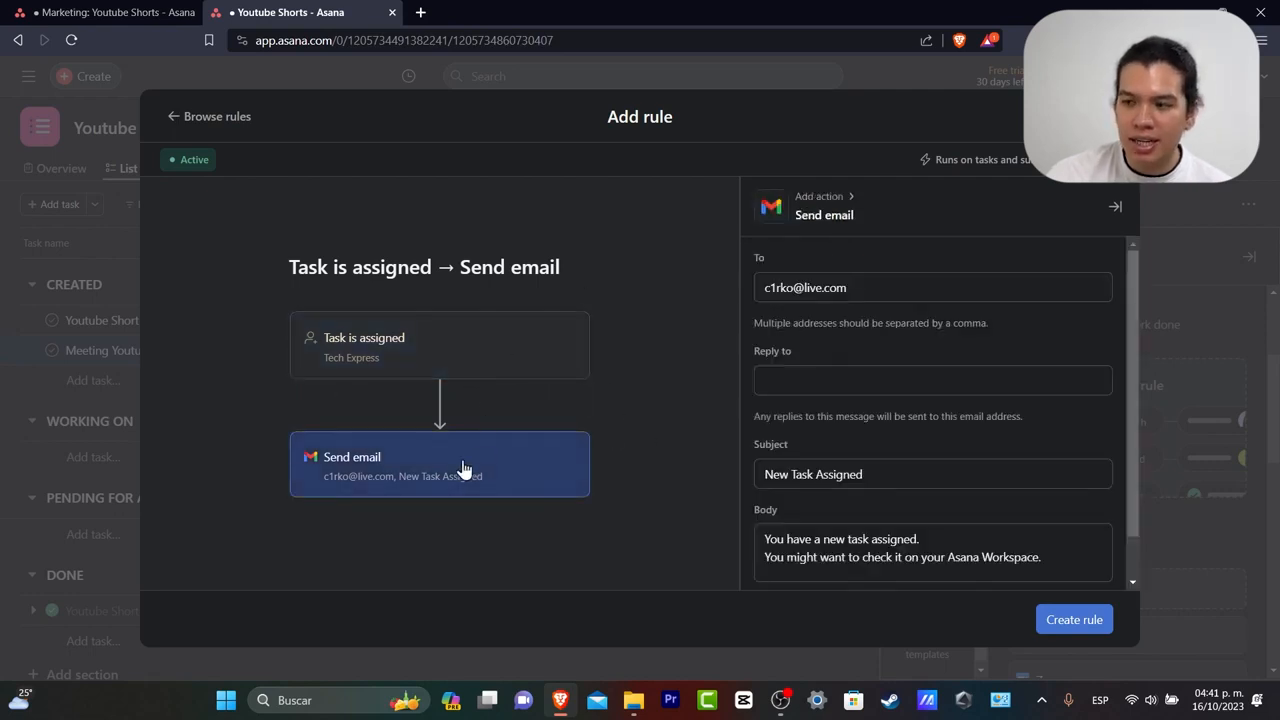
scroll(978, 450, "down", 1)
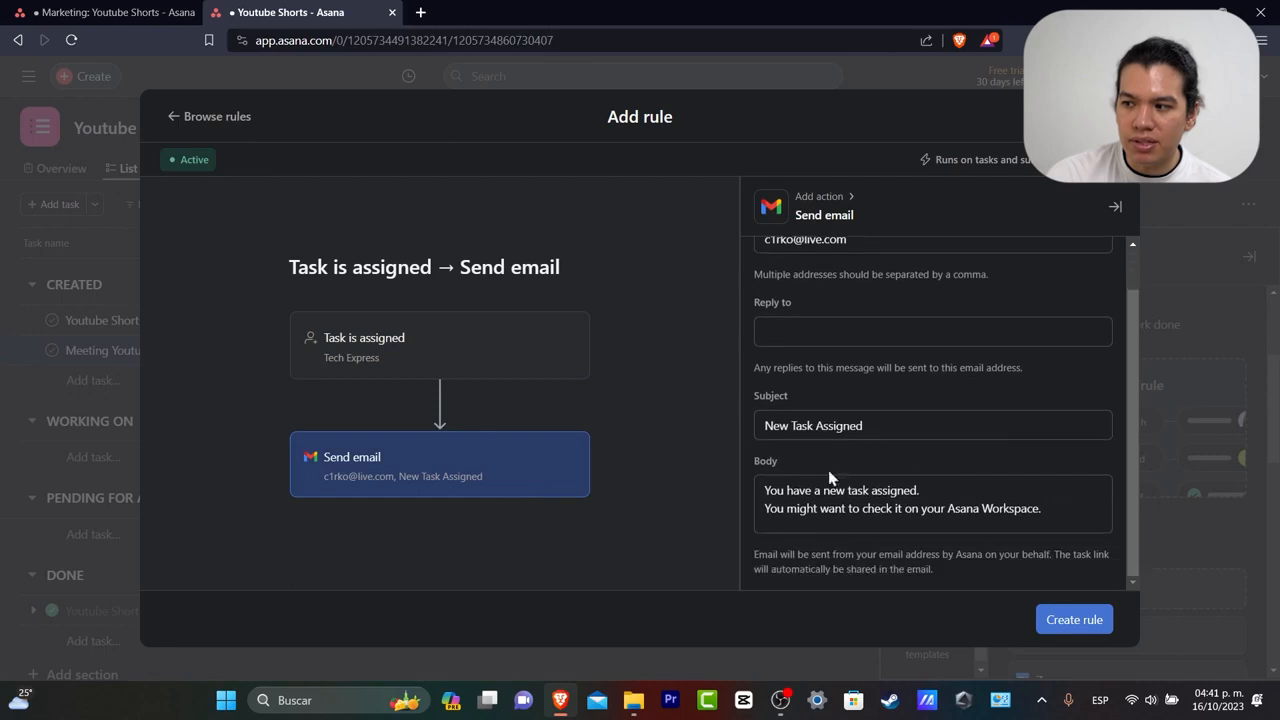
left_click(1070, 619)
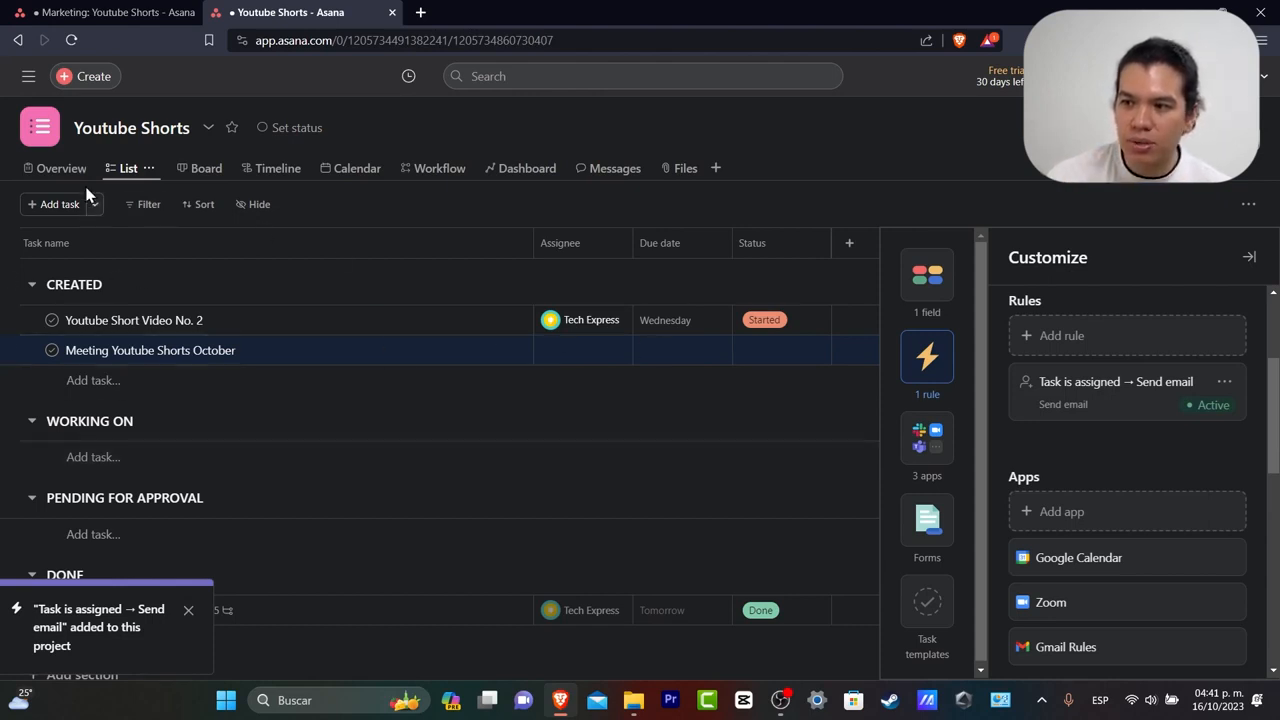
- Add a task named "This is just an example." with Tech Express as assignee and 25 October 2023 as due date
left_click(50, 206)
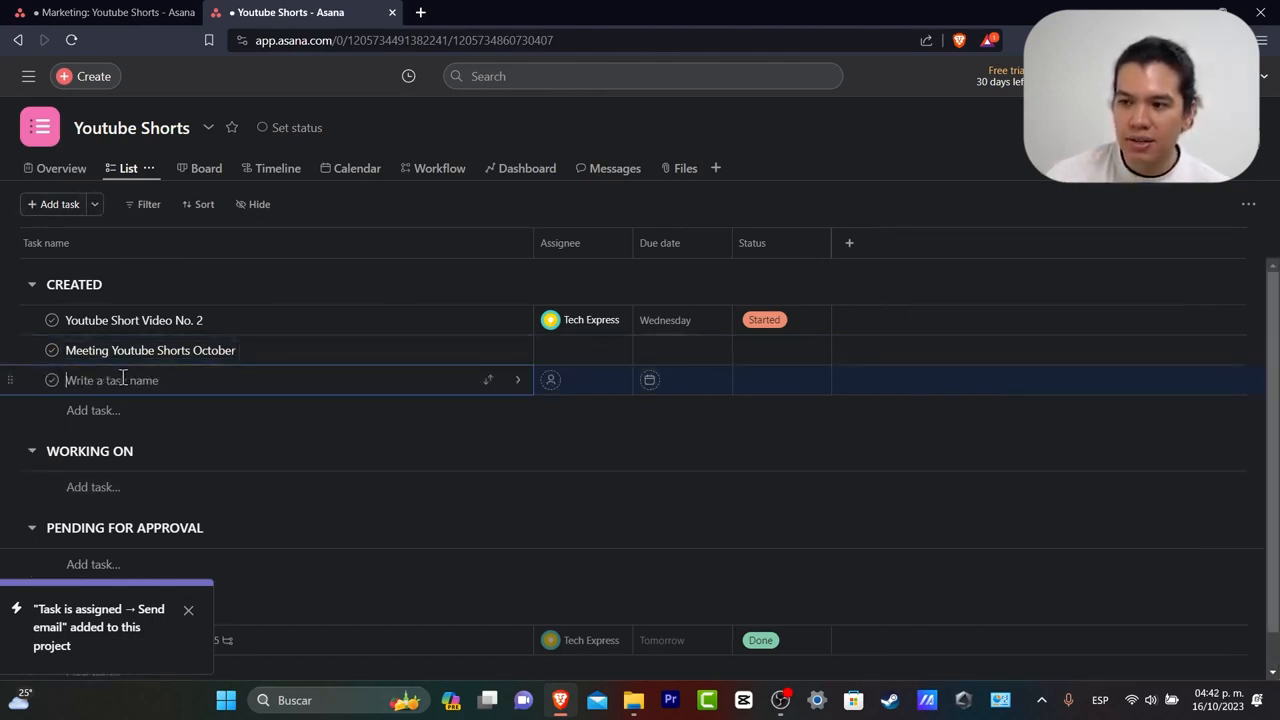
type("Thi si")
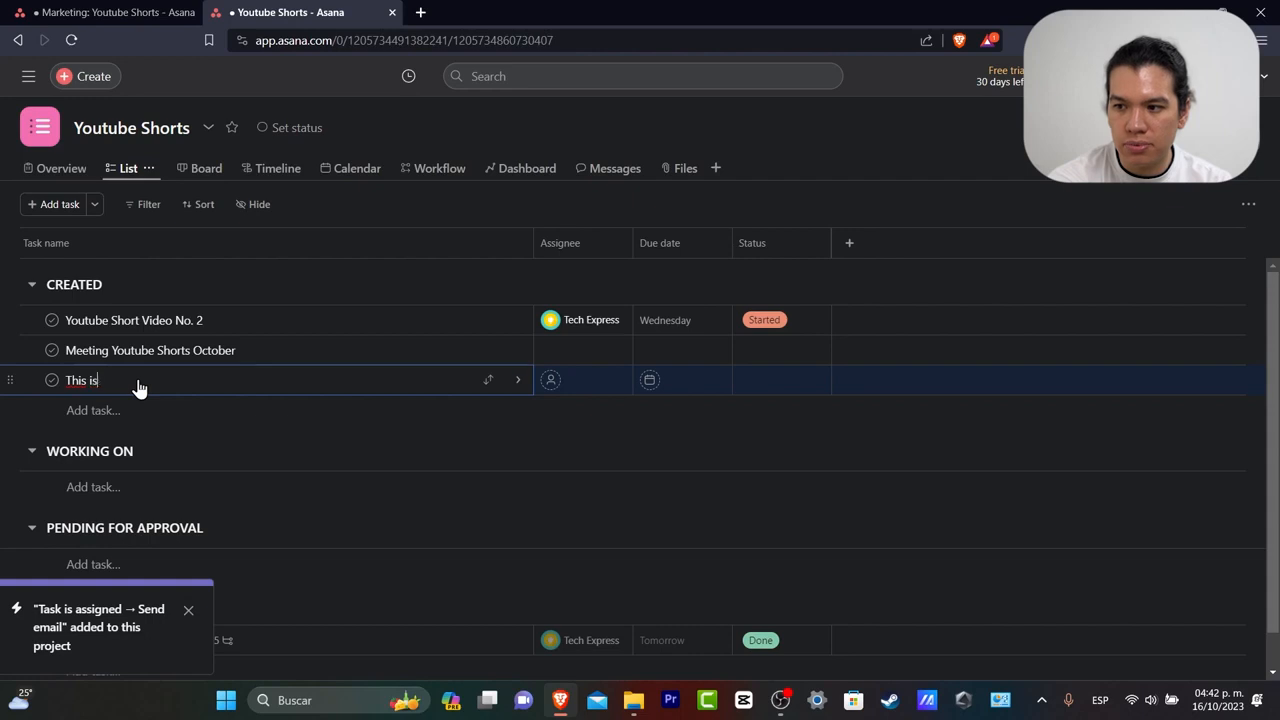
key("BackSpace")
key("BackSpace")
key("BackSpace")
type("ust an example.")
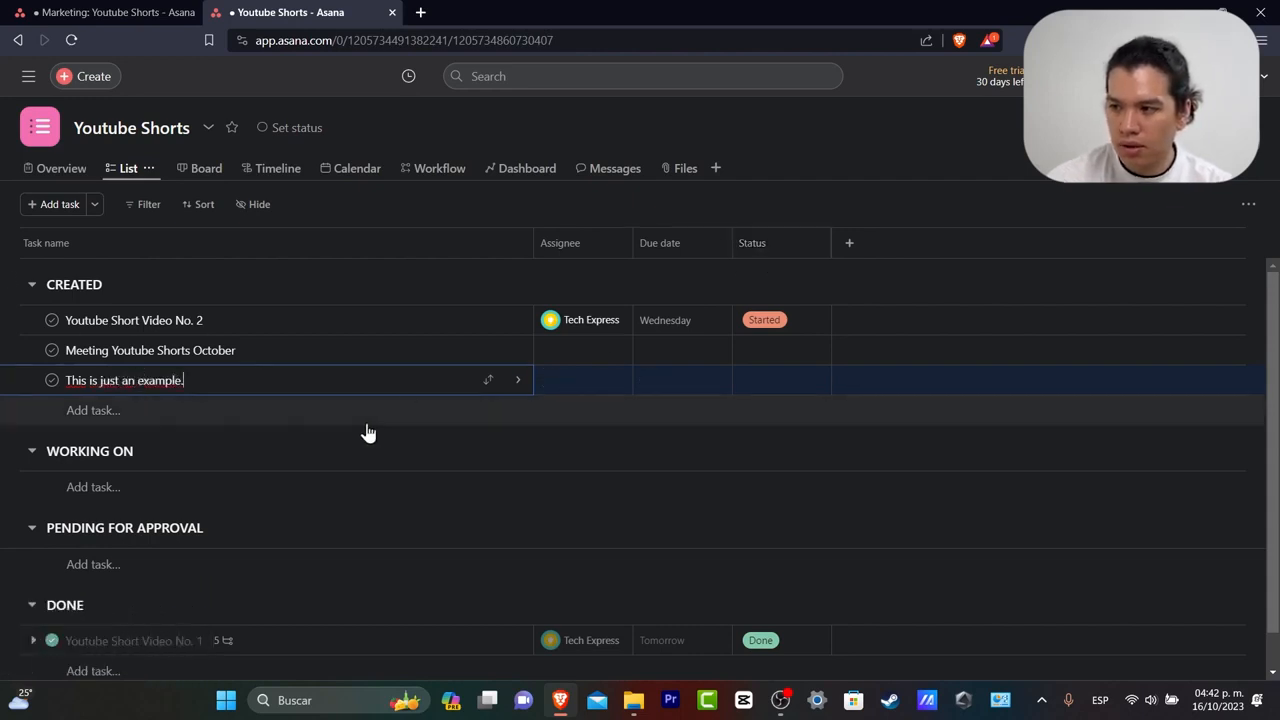
left_click(551, 382)
left_click(595, 417)
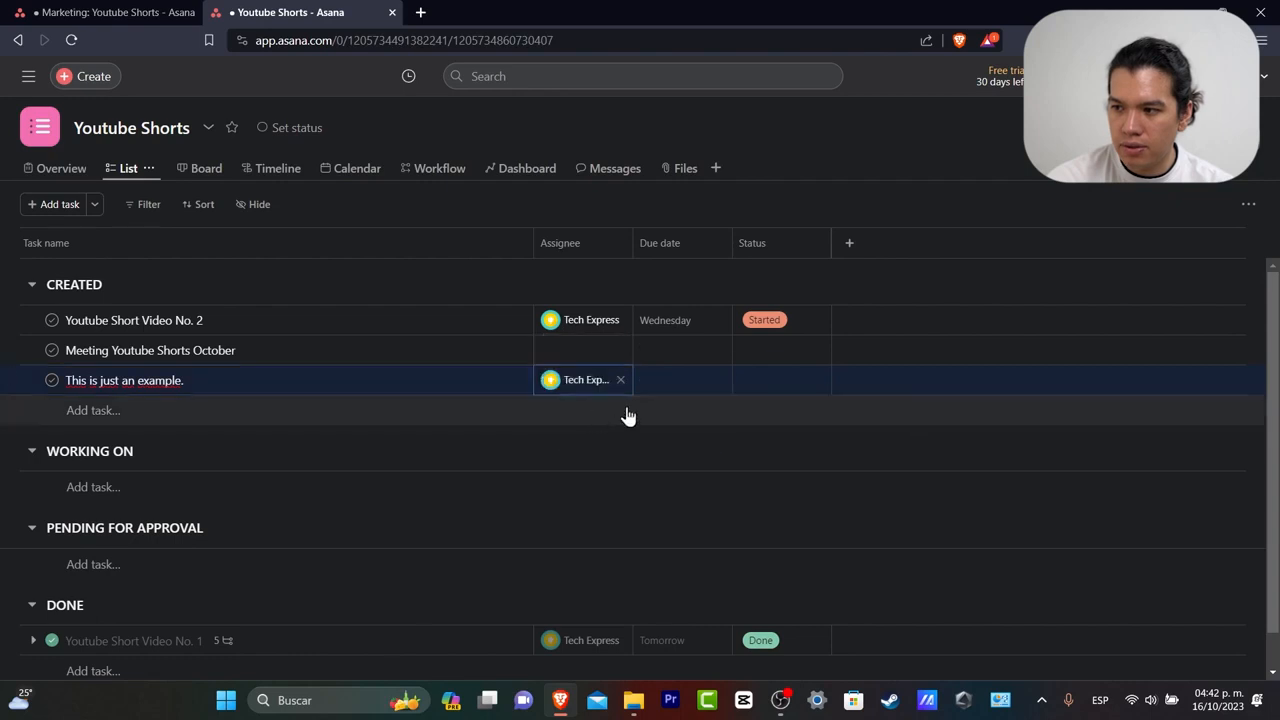
left_click(651, 390)
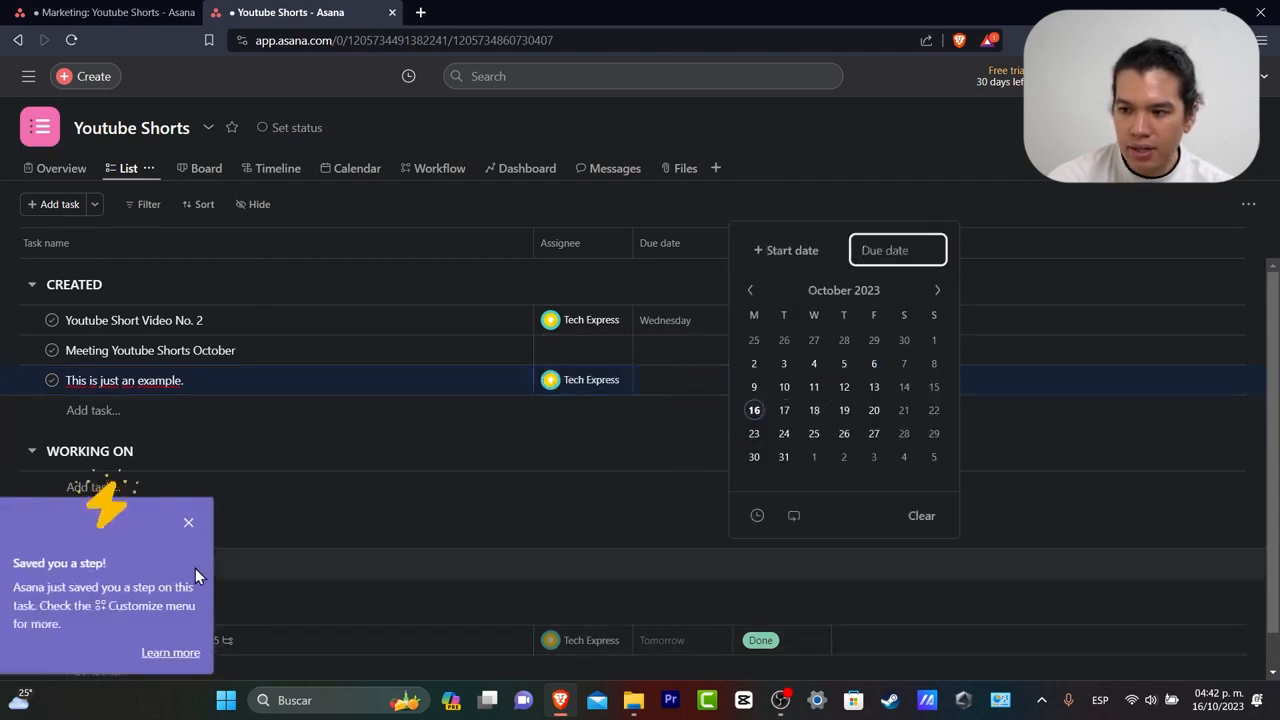
left_click(814, 436)
- Add an unnamed task below the example task and set its status to Started
left_click(650, 418)
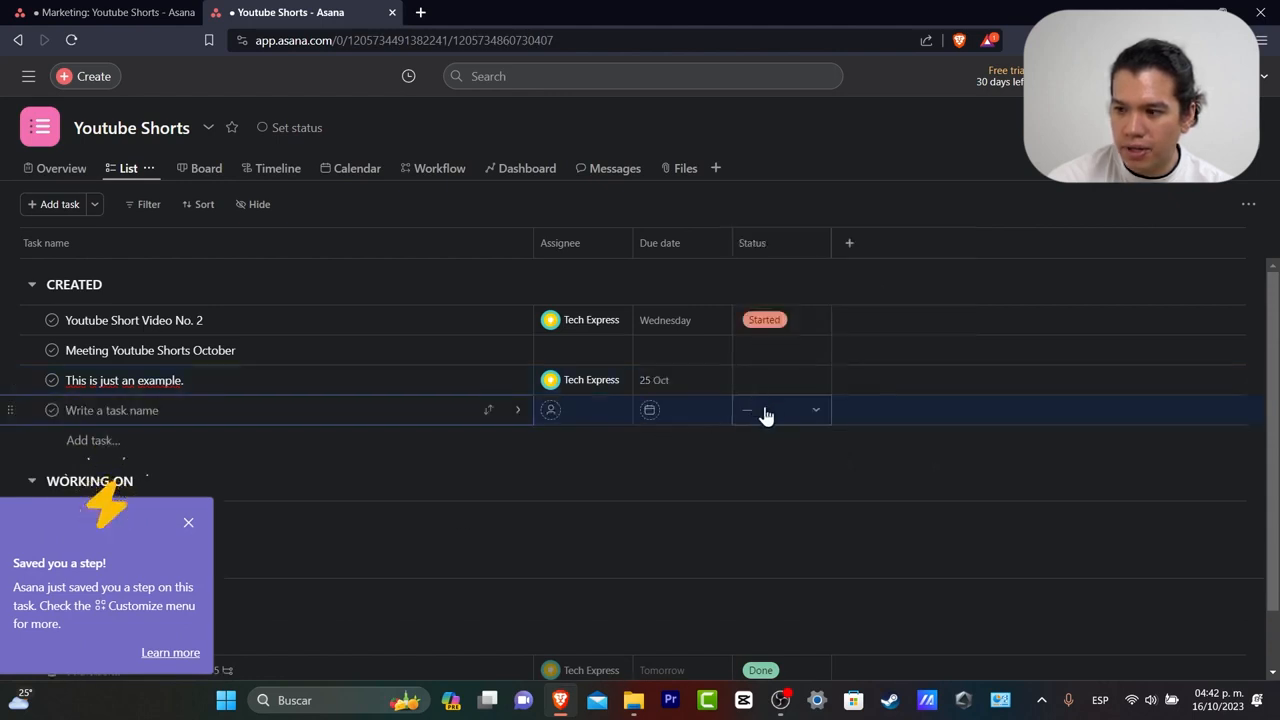
left_click(766, 412)
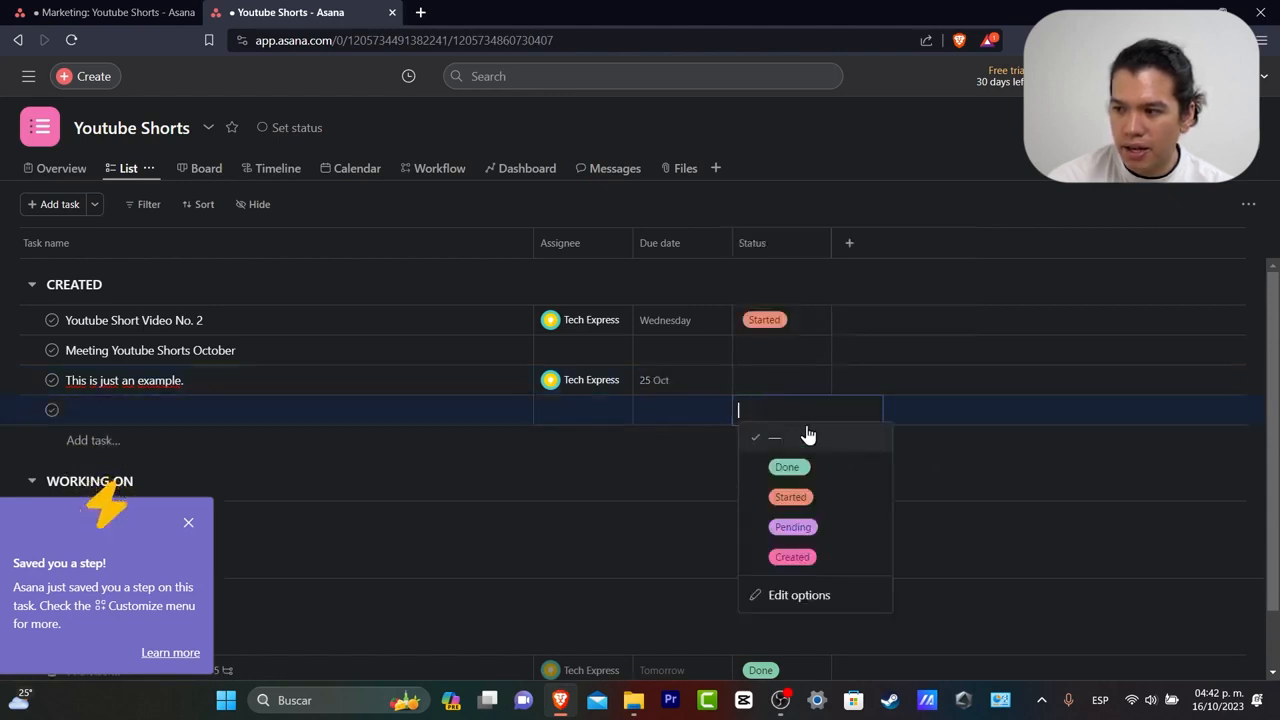
left_click(848, 499)
- Open the help article on rules from the "Saved you a step!" notice
left_click(190, 651)
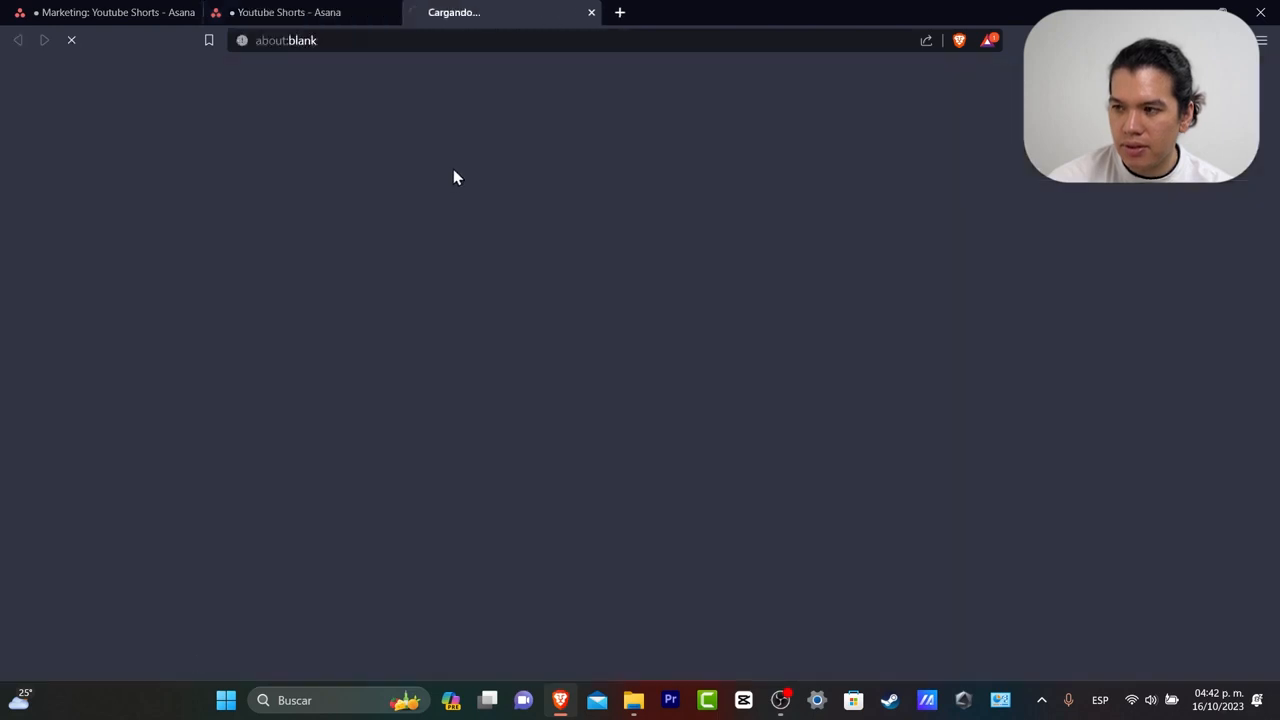
left_click(343, 11)
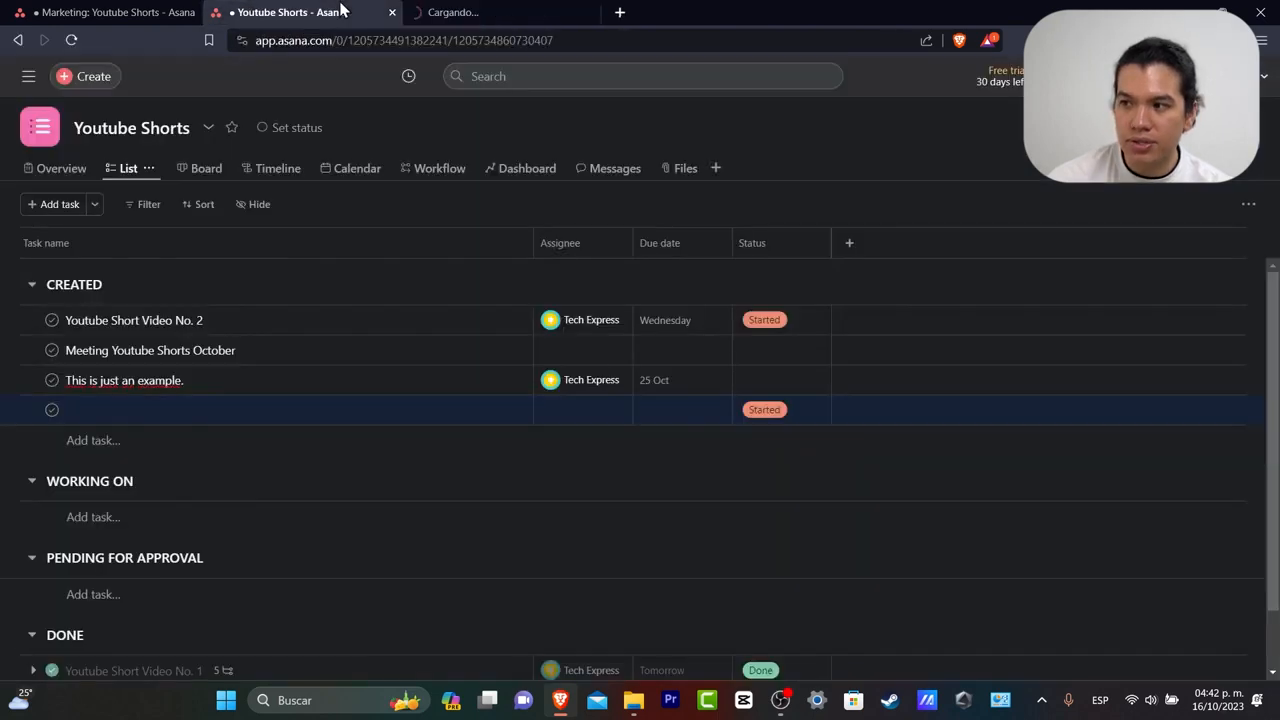
left_click(465, 10)
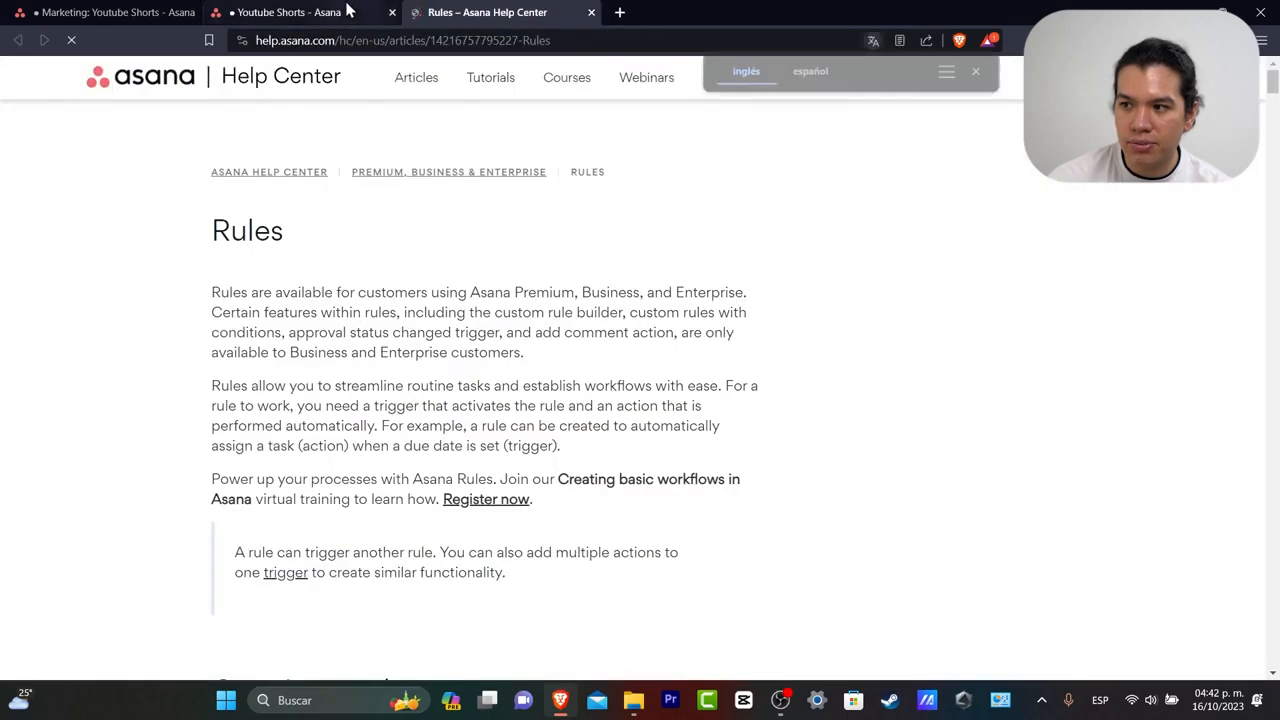
- Go to gmail.com and read the sent "New Task Assigned" email, including its message and Asana link line
left_click(543, 49)
type("gmail.com")
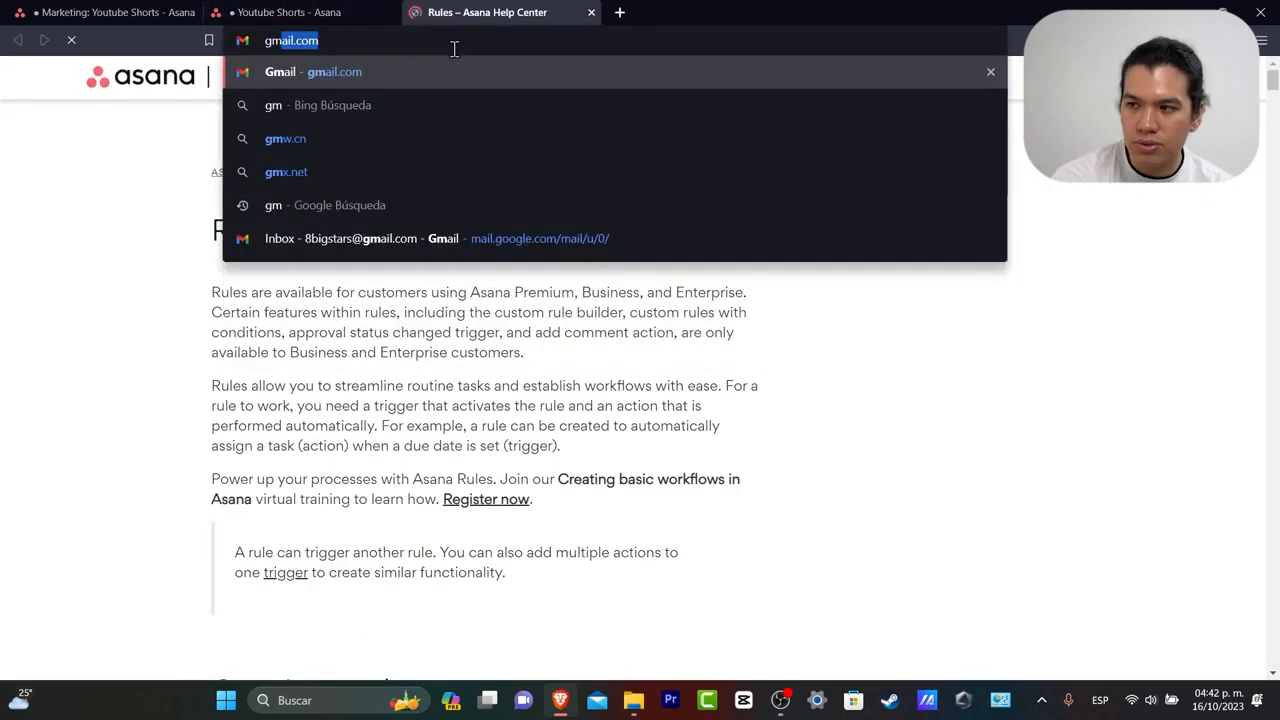
key("Return")
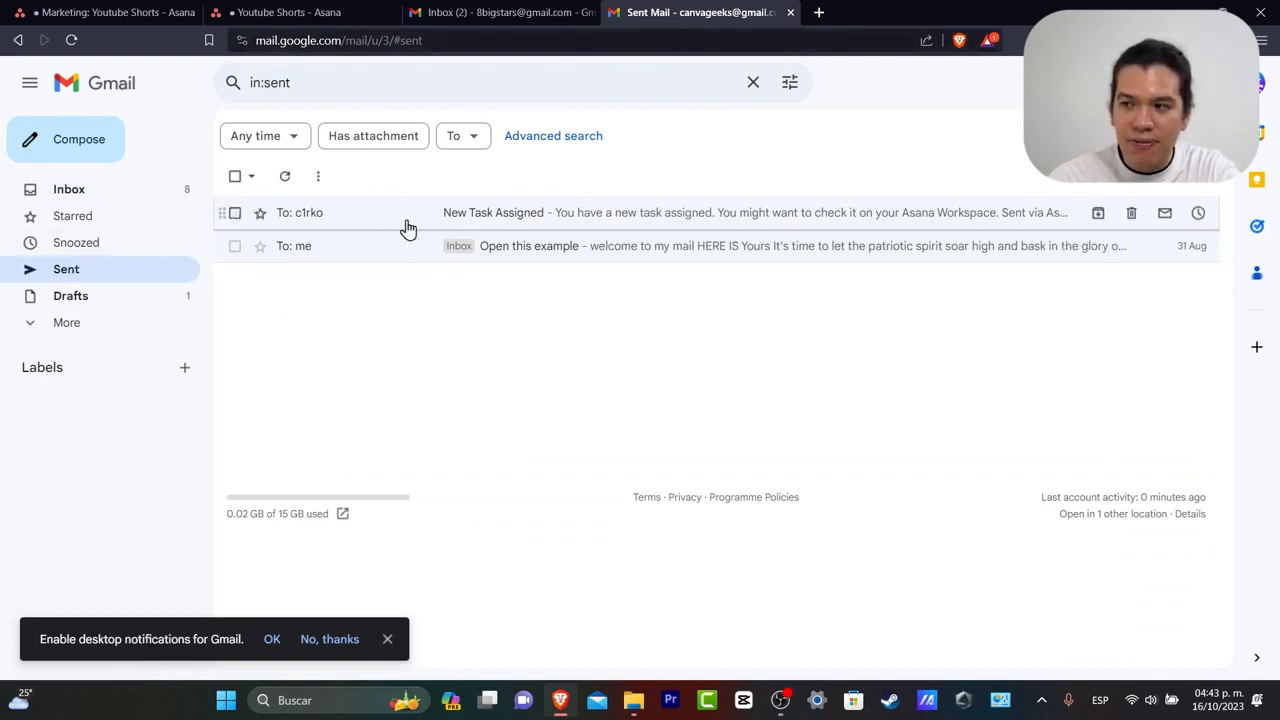
left_click(364, 224)
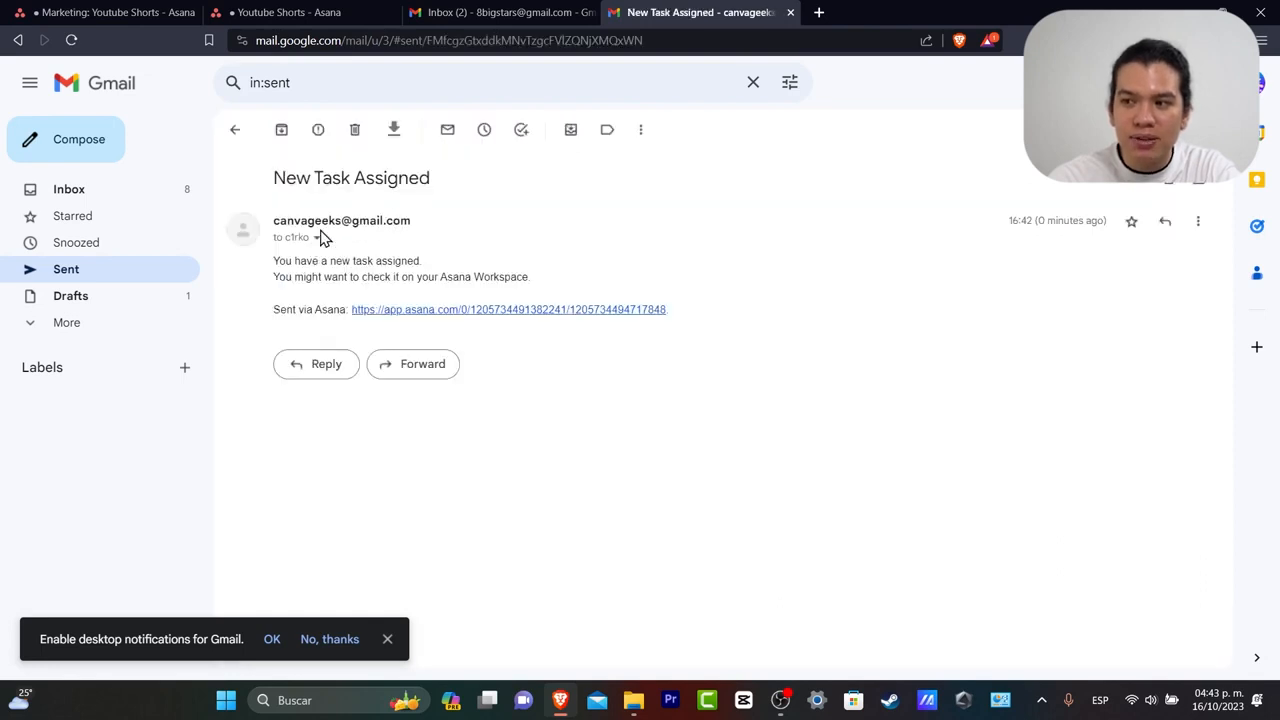
left_click_drag(300, 261, 426, 263)
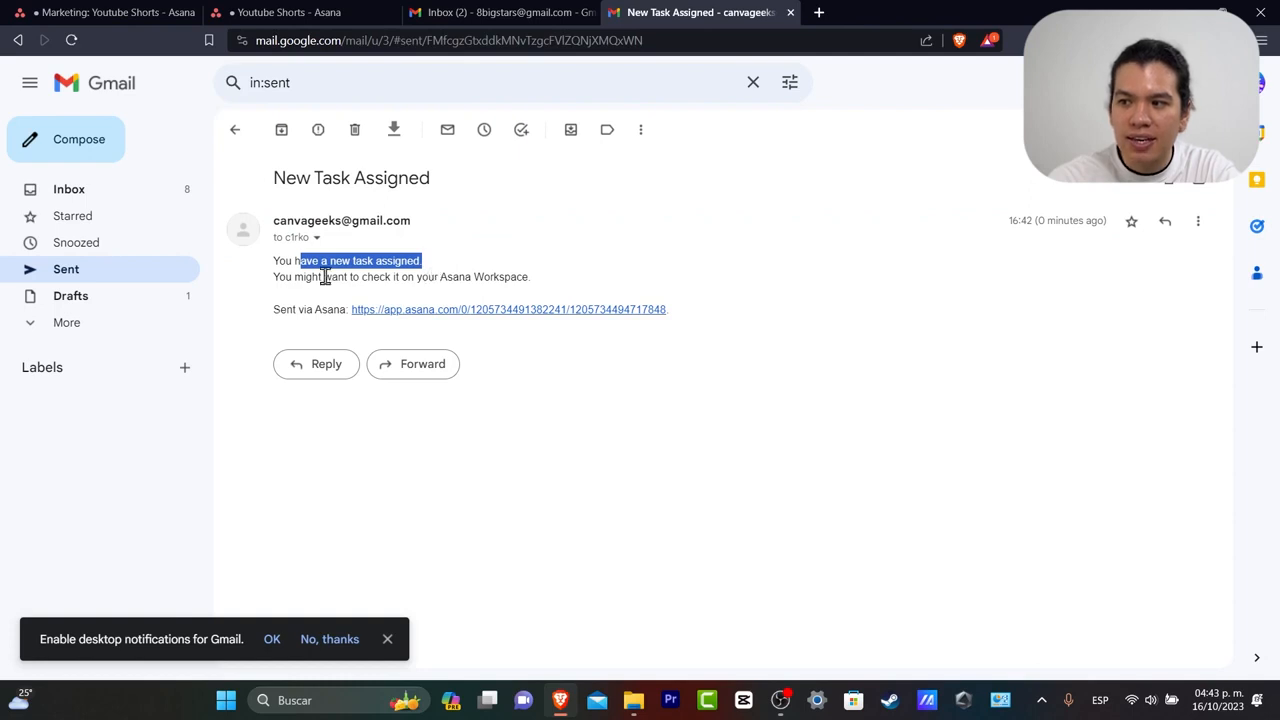
left_click_drag(313, 277, 548, 289)
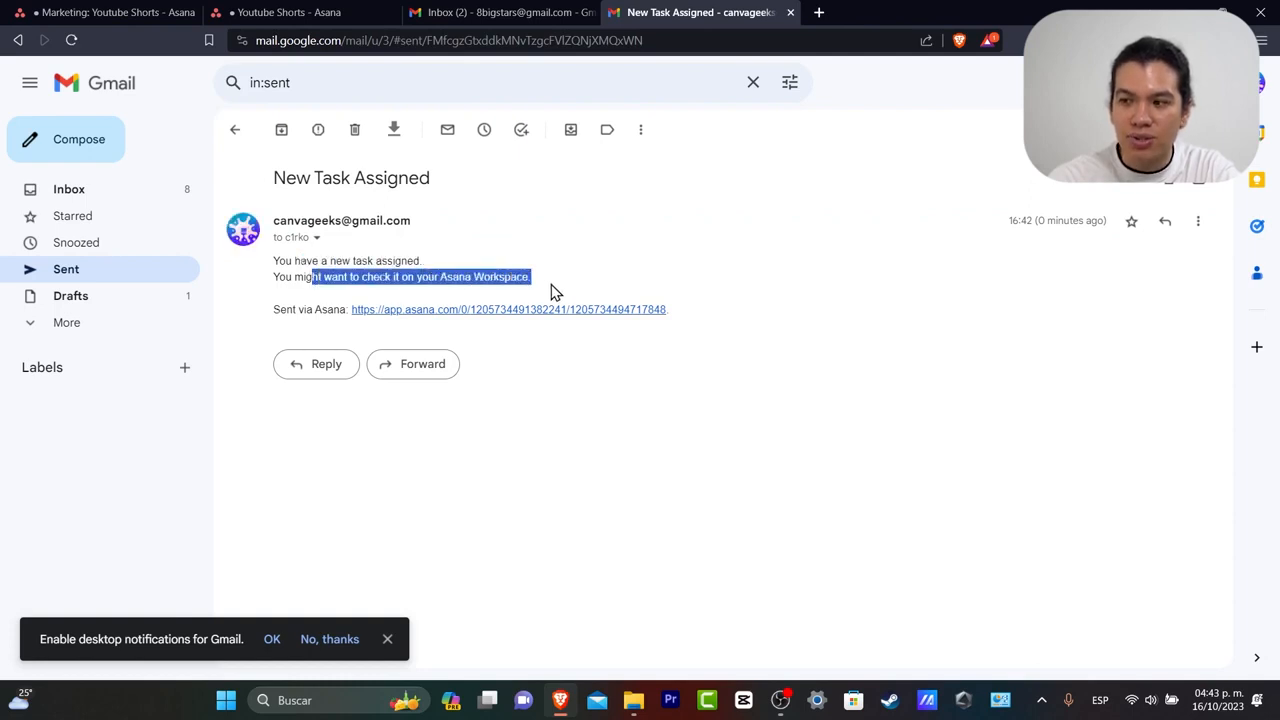
left_click(555, 290)
left_click_drag(297, 309, 340, 315)
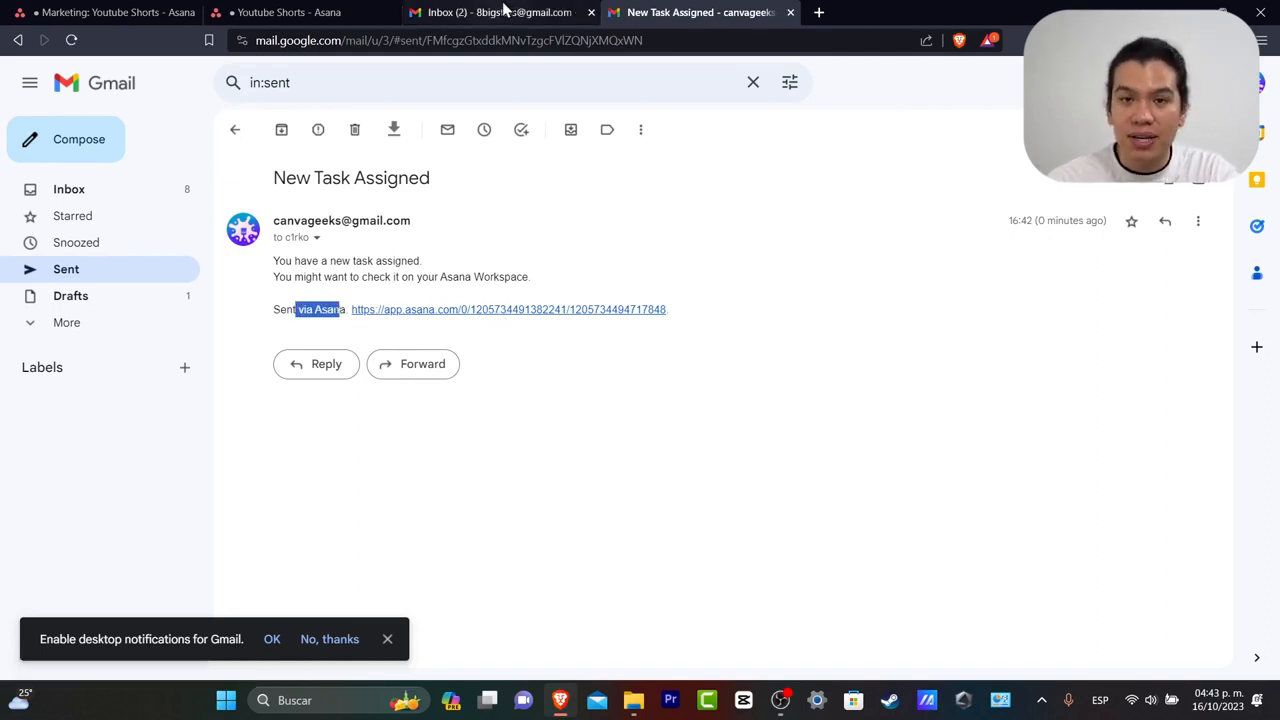
- Return to Asana, look through the Youtube Shorts project's Timeline, Calendar, Workflow, Dashboard and Overview, and open the "Marketing: Youtube Shorts" project
left_click(300, 12)
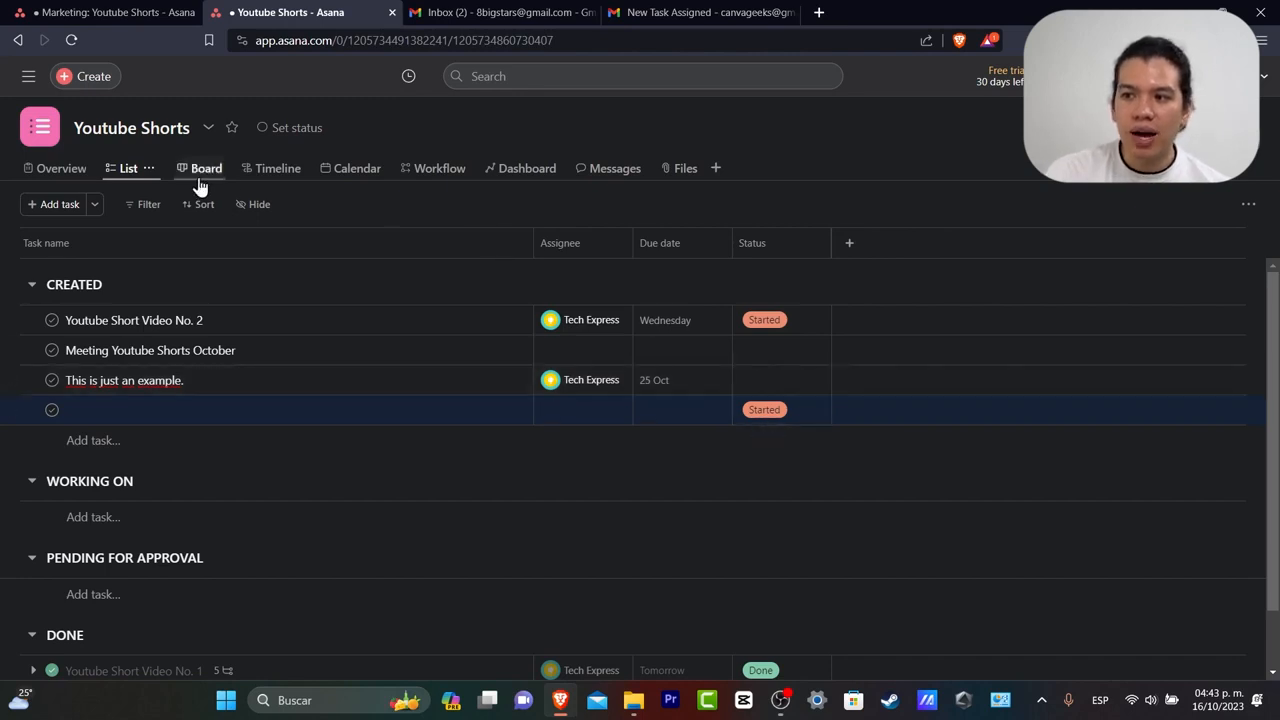
left_click(271, 168)
left_click(333, 168)
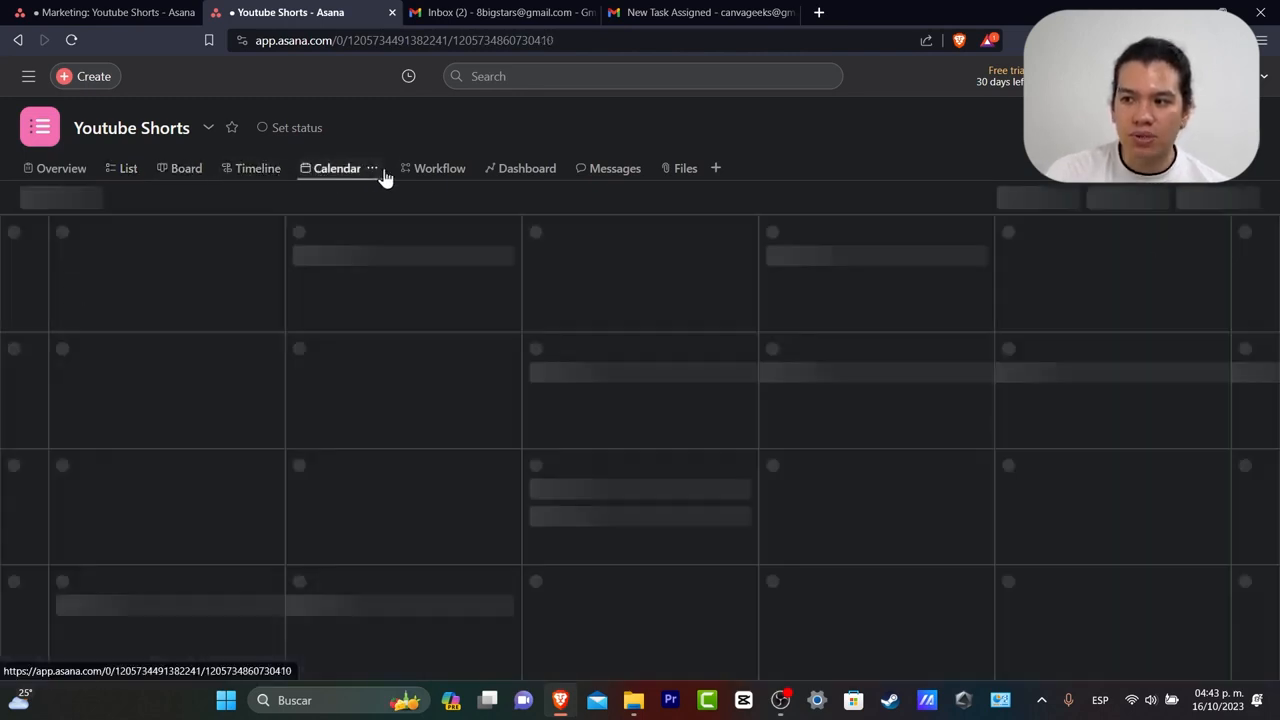
left_click(437, 169)
left_click(535, 169)
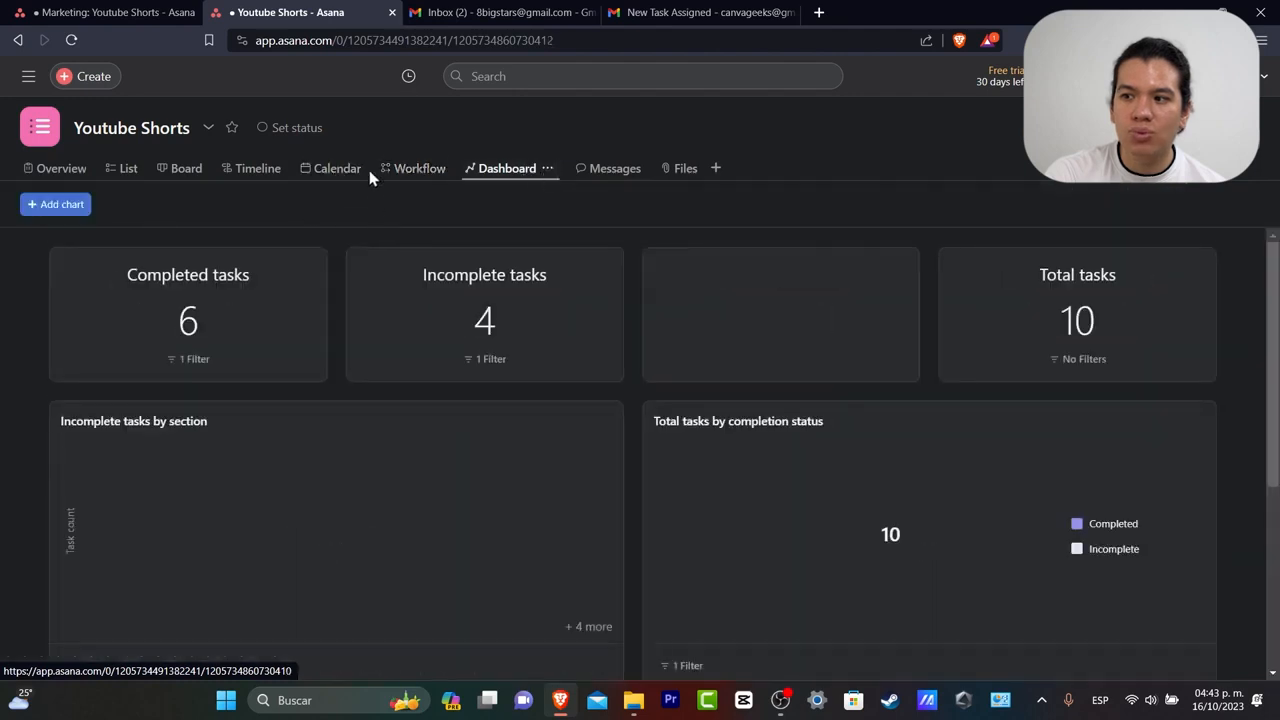
left_click(68, 168)
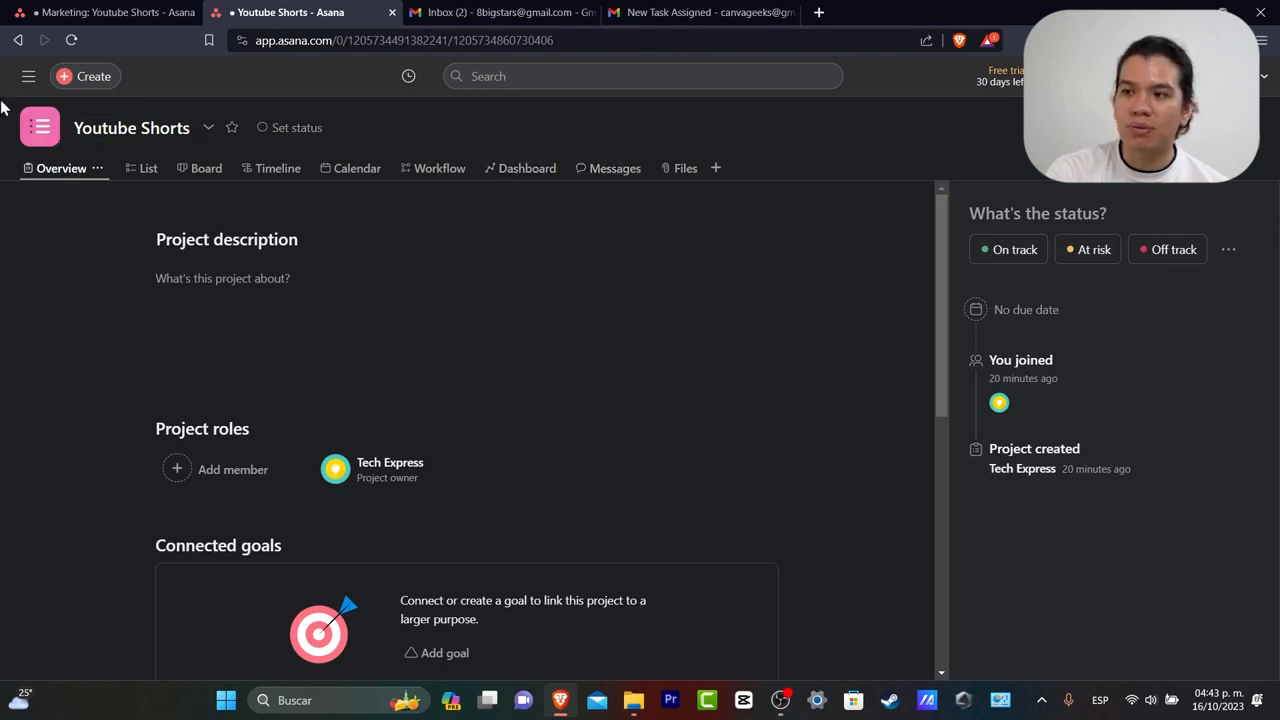
left_click(28, 76)
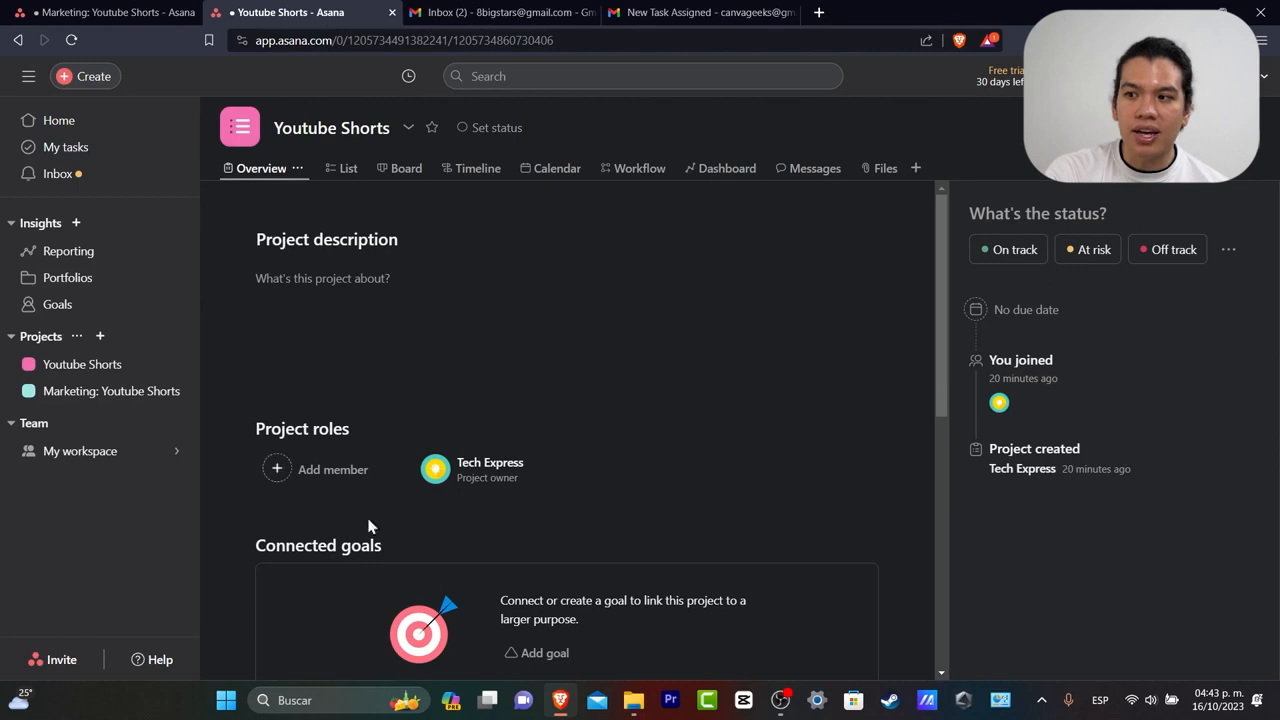
left_click(95, 394)
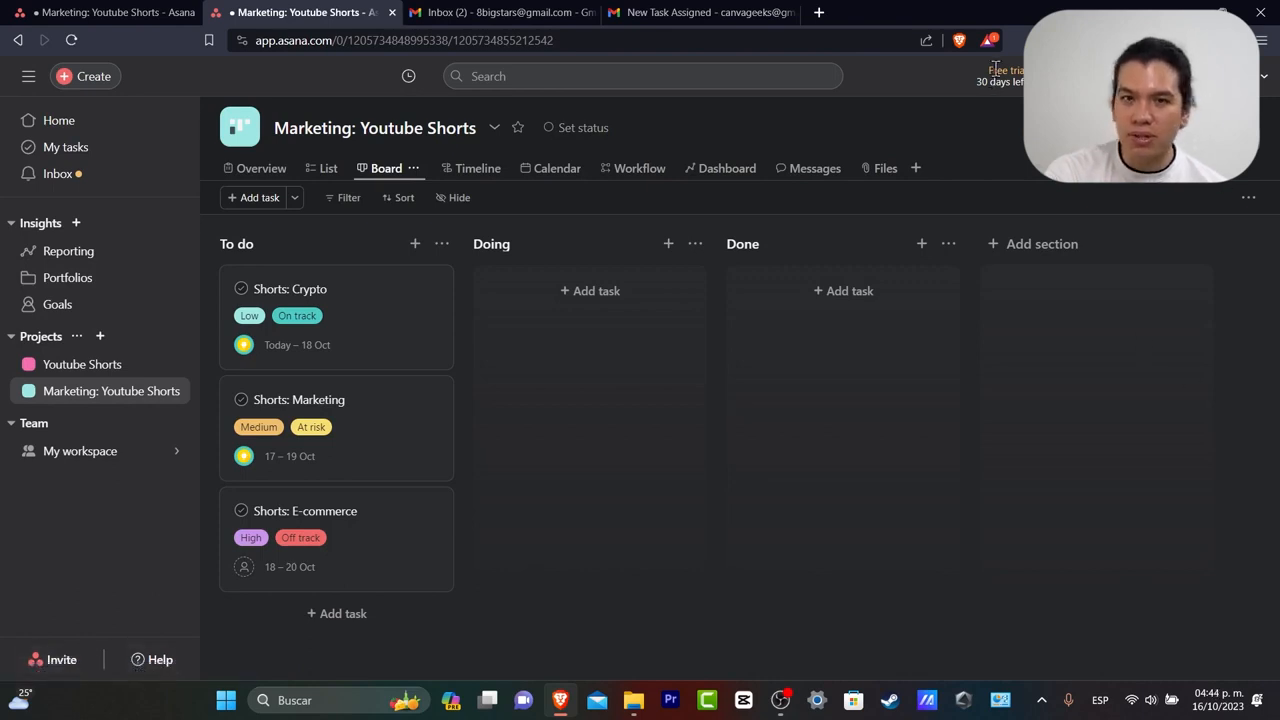
- Open the Admin console, and view the free trial's feature overview from the Marketing: Youtube Shorts project
left_click(1246, 76)
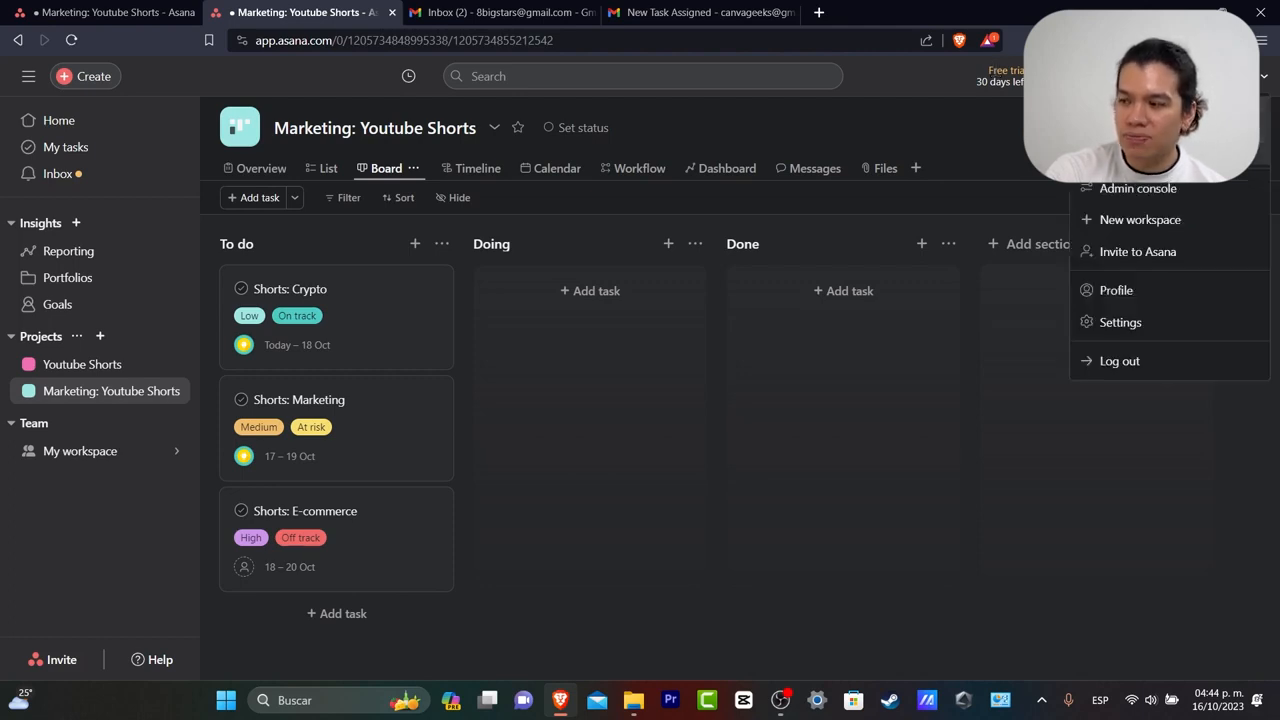
left_click(1138, 187)
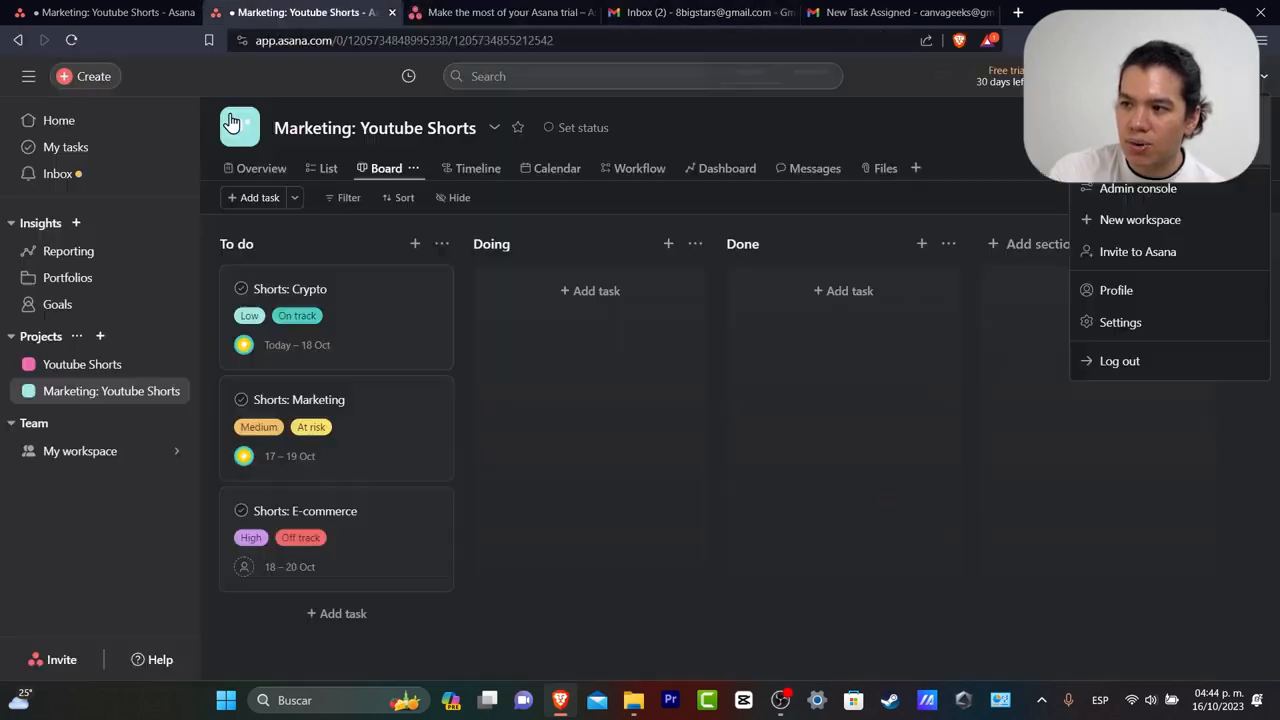
left_click(300, 12)
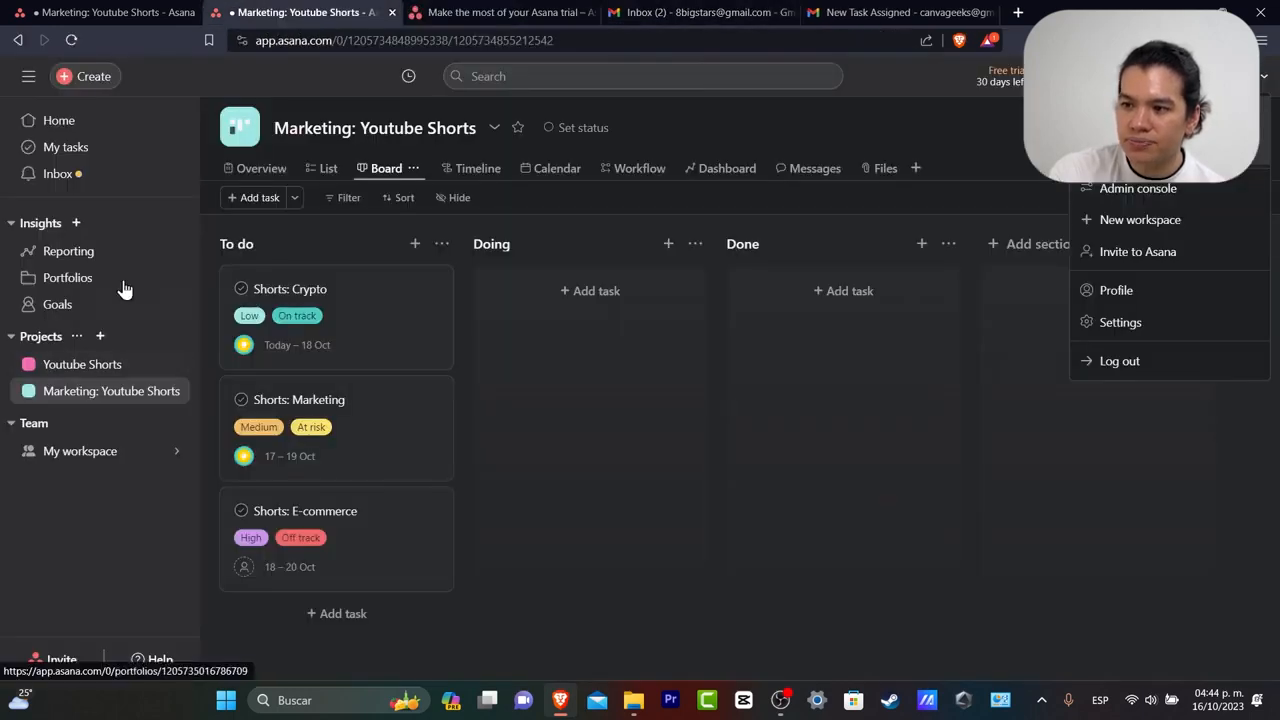
left_click(27, 84)
left_click(27, 84)
left_click(1020, 77)
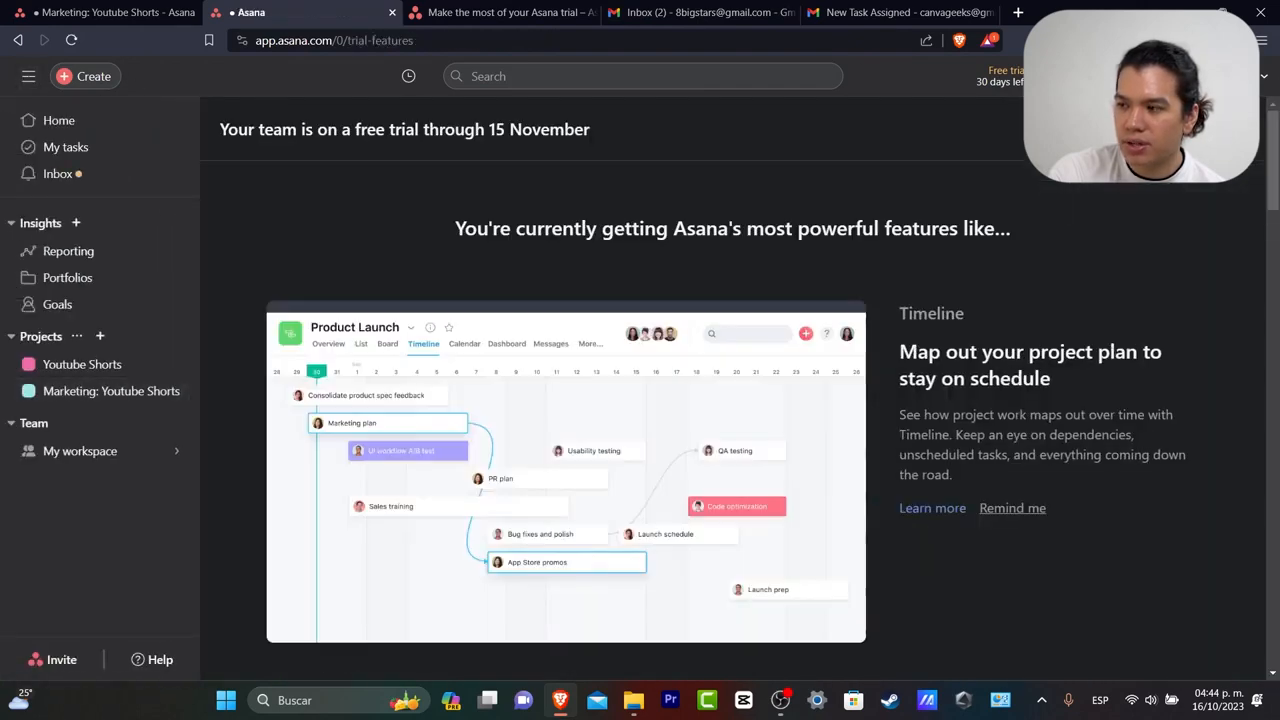
- Open the plan selection page from the trial features overview and check the Premium plan's price per seat
scroll(1154, 326, "down", 3)
scroll(1171, 268, "up", 3)
left_click(1095, 77)
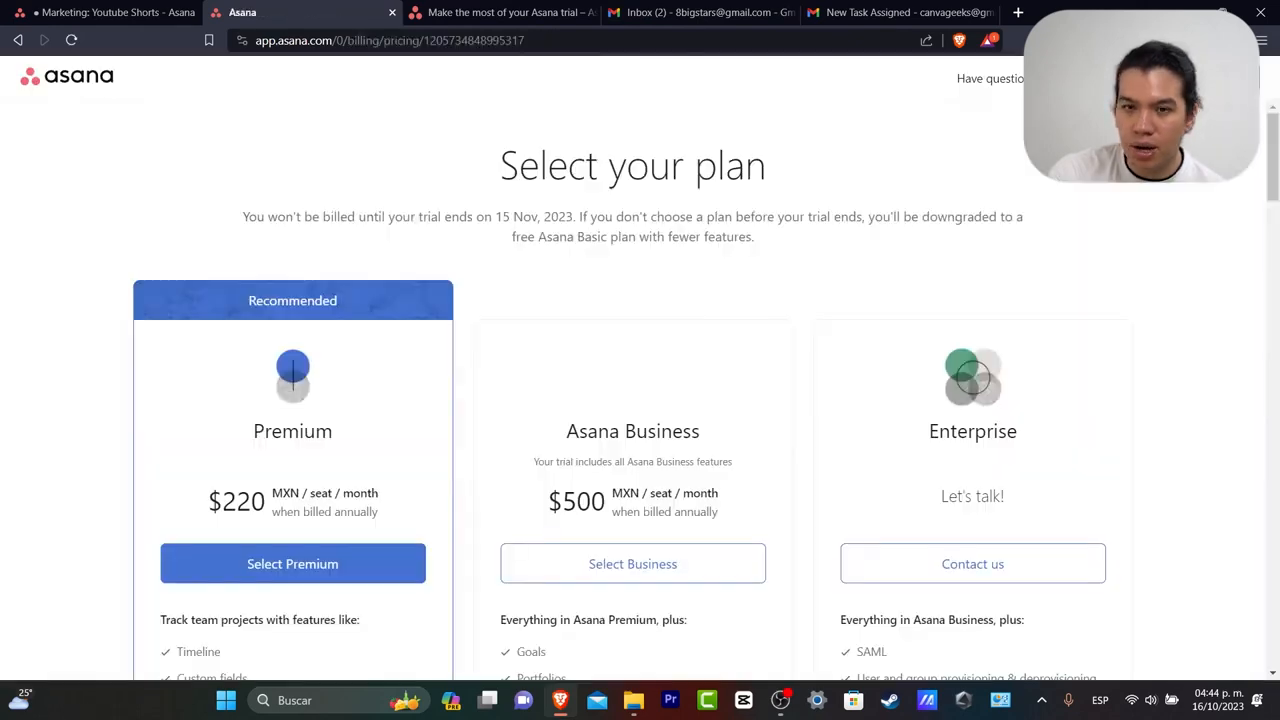
scroll(1129, 316, "down", 3)
scroll(1129, 316, "up", 3)
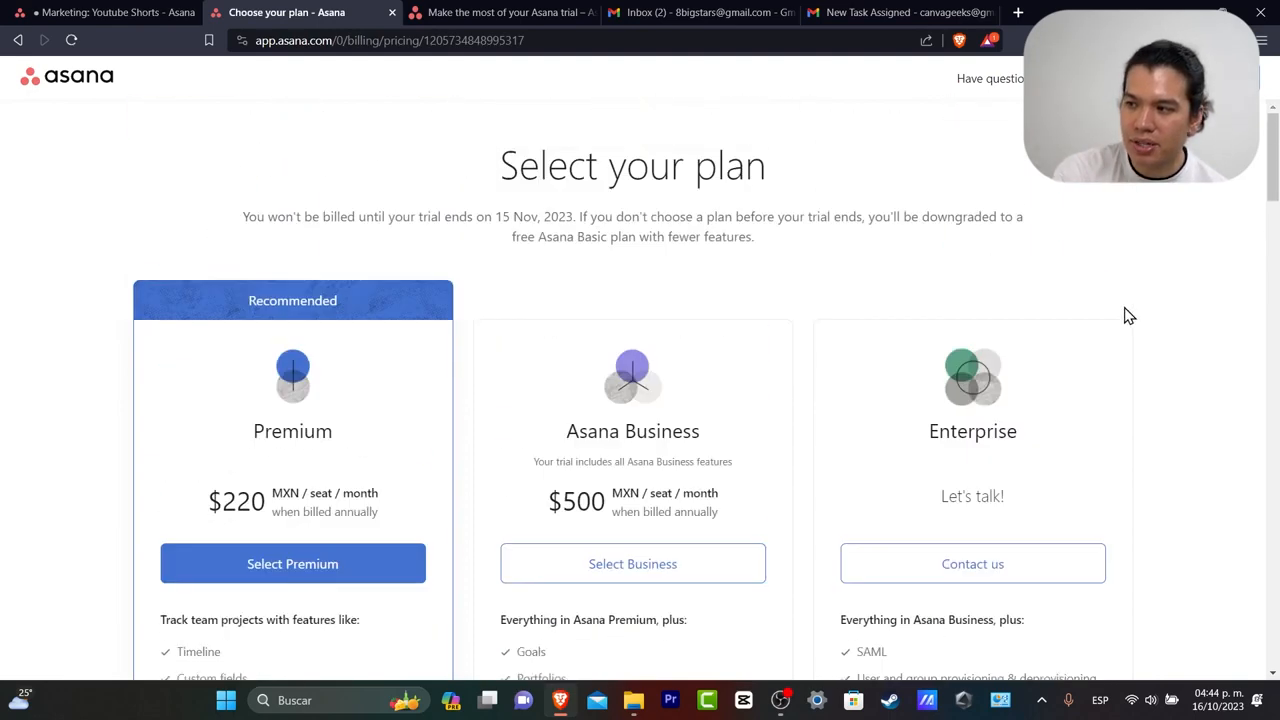
left_click_drag(218, 498, 275, 518)
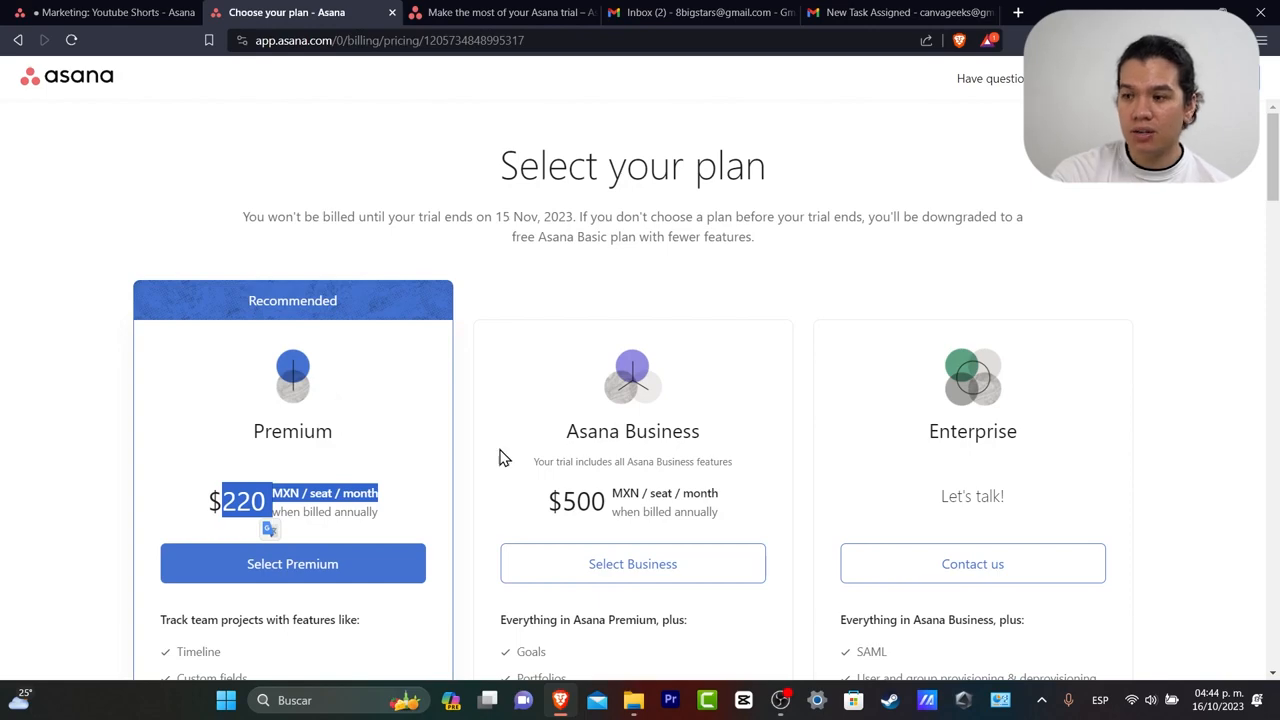
left_click(468, 444)
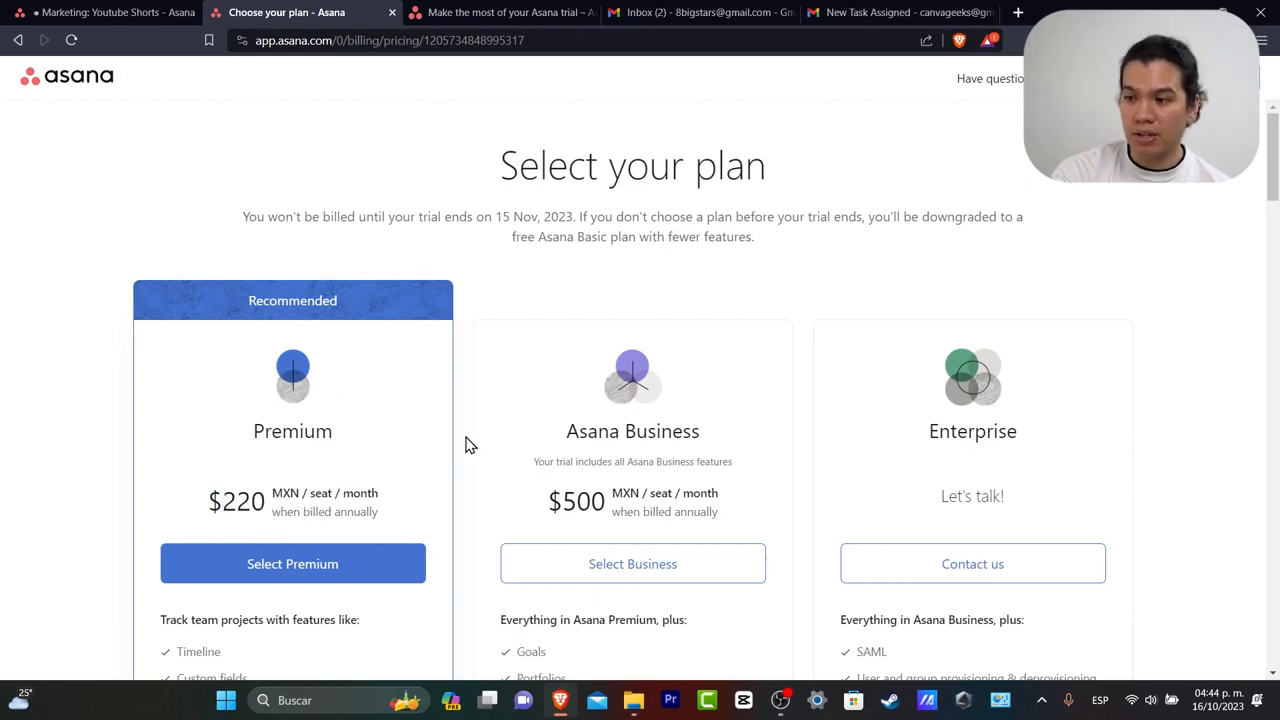
- Compare the feature lists and prices on the Premium, Asana Business and Enterprise plan cards
scroll(468, 446, "down", 3)
scroll(695, 187, "down", 3)
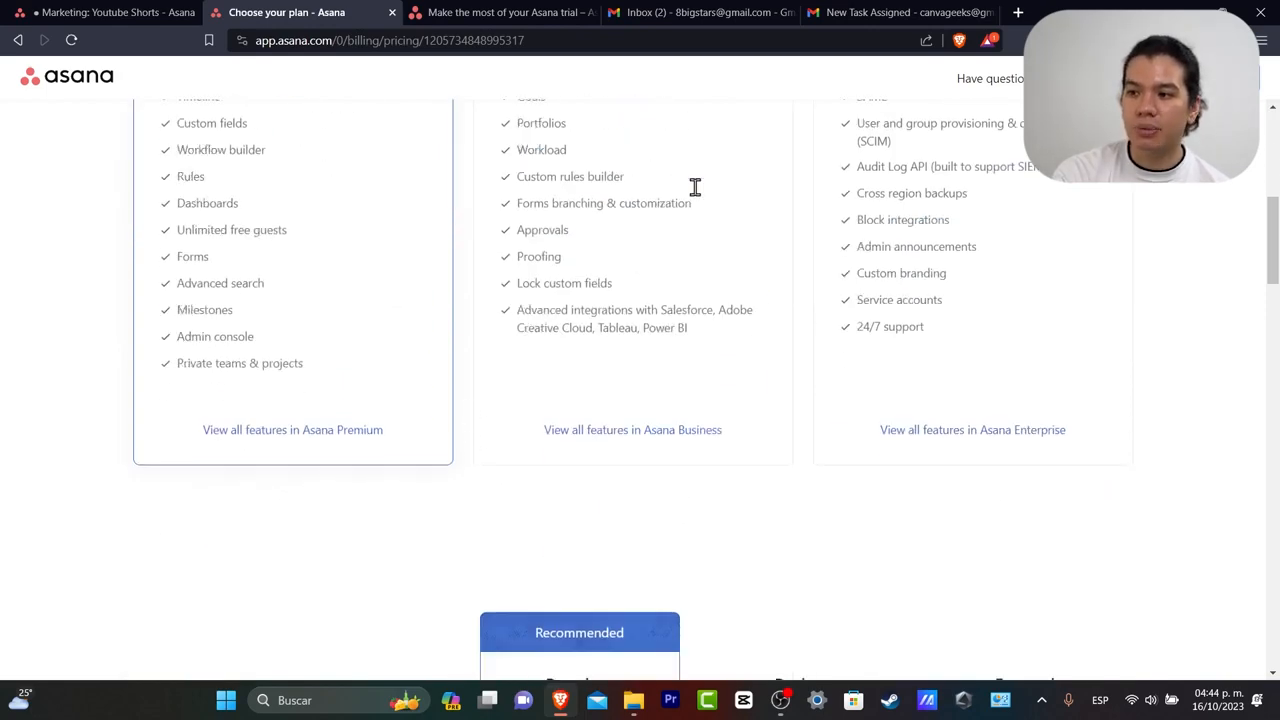
scroll(694, 190, "up", 3)
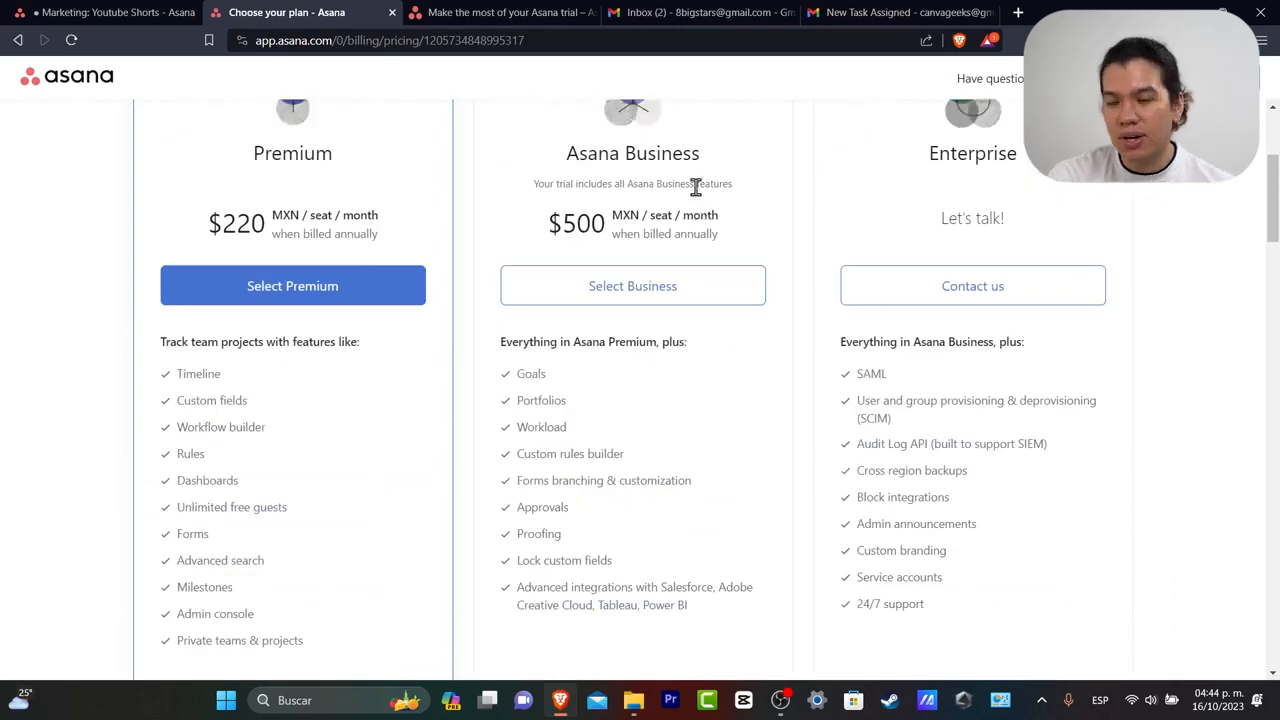
scroll(694, 198, "down", 3)
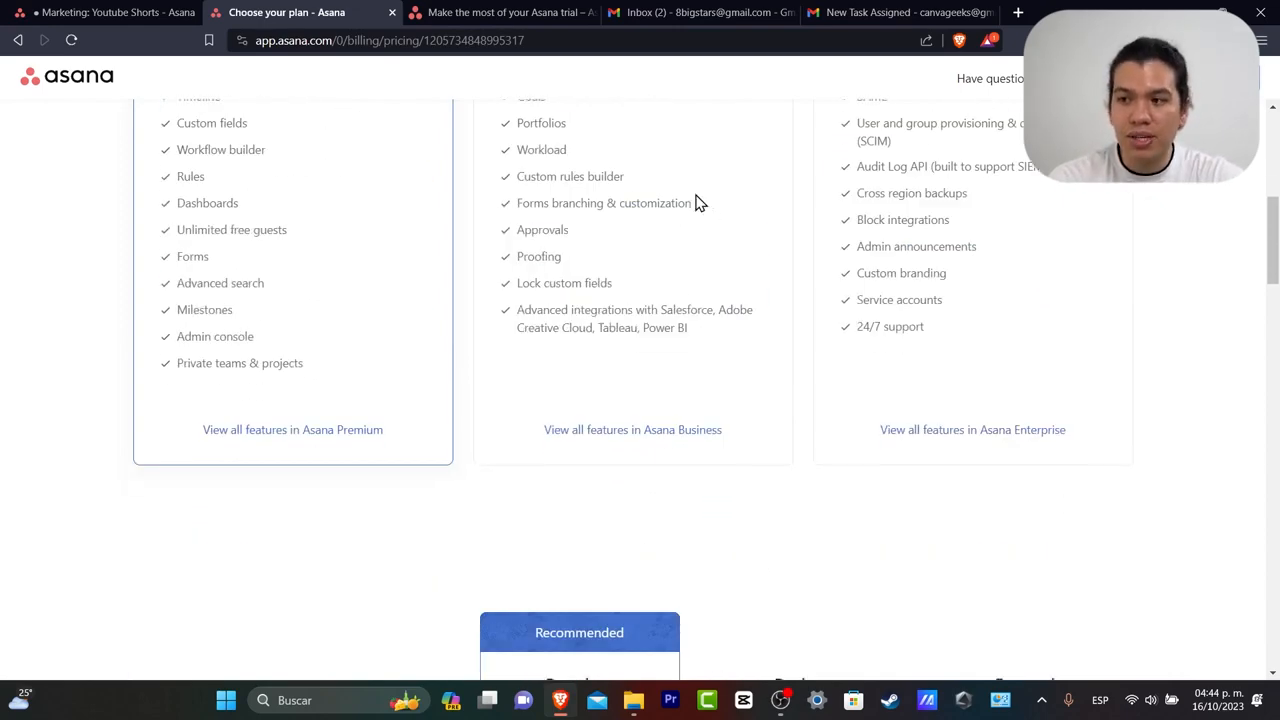
scroll(697, 201, "up", 3)
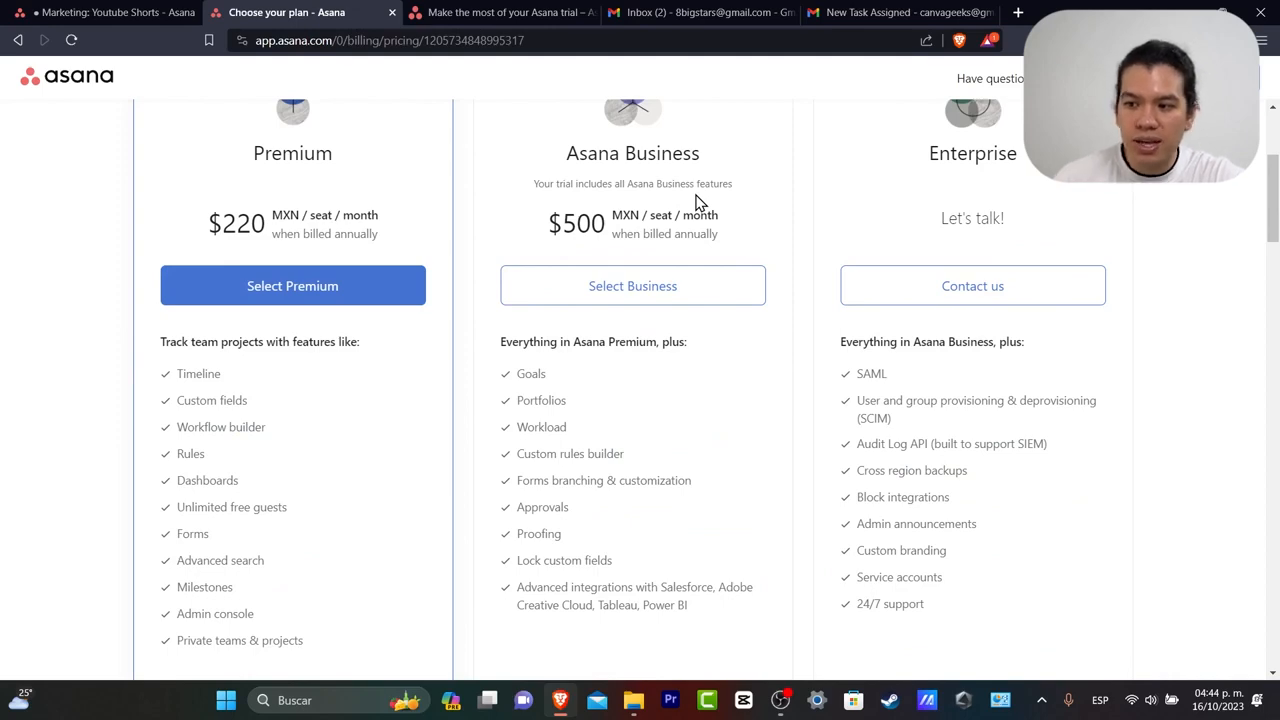
scroll(698, 203, "down", 3)
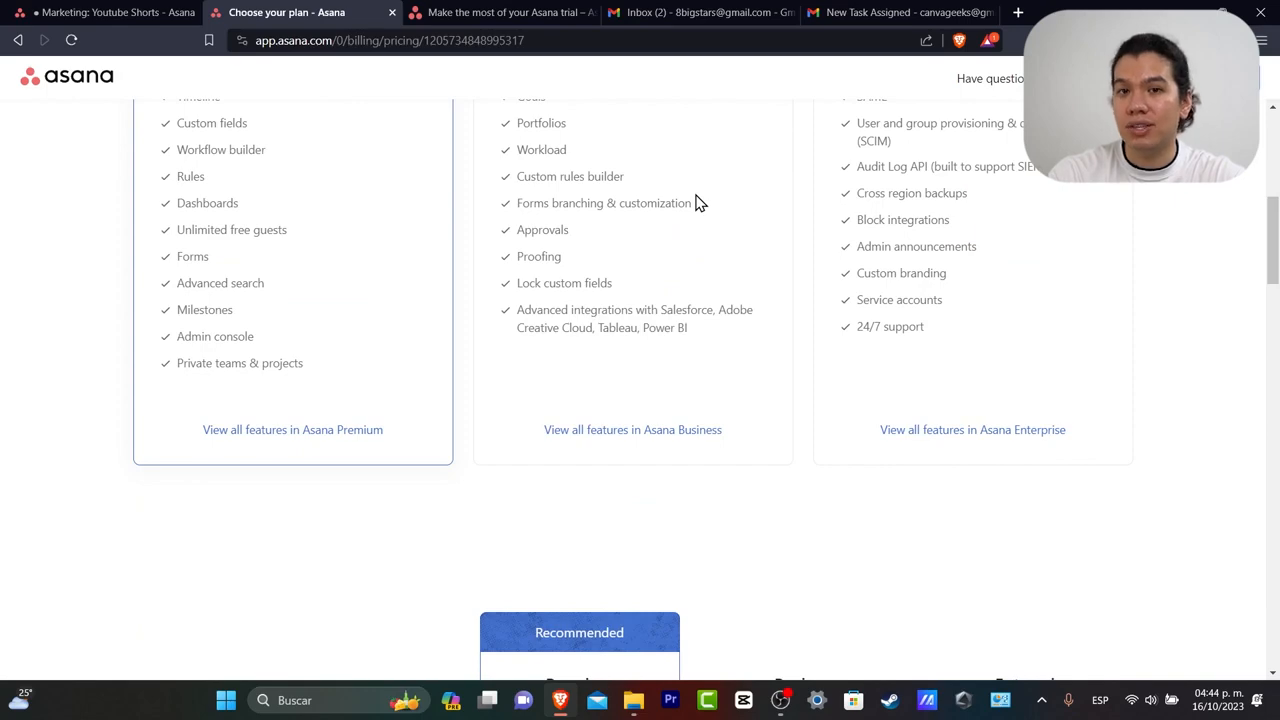
scroll(698, 203, "up", 6)
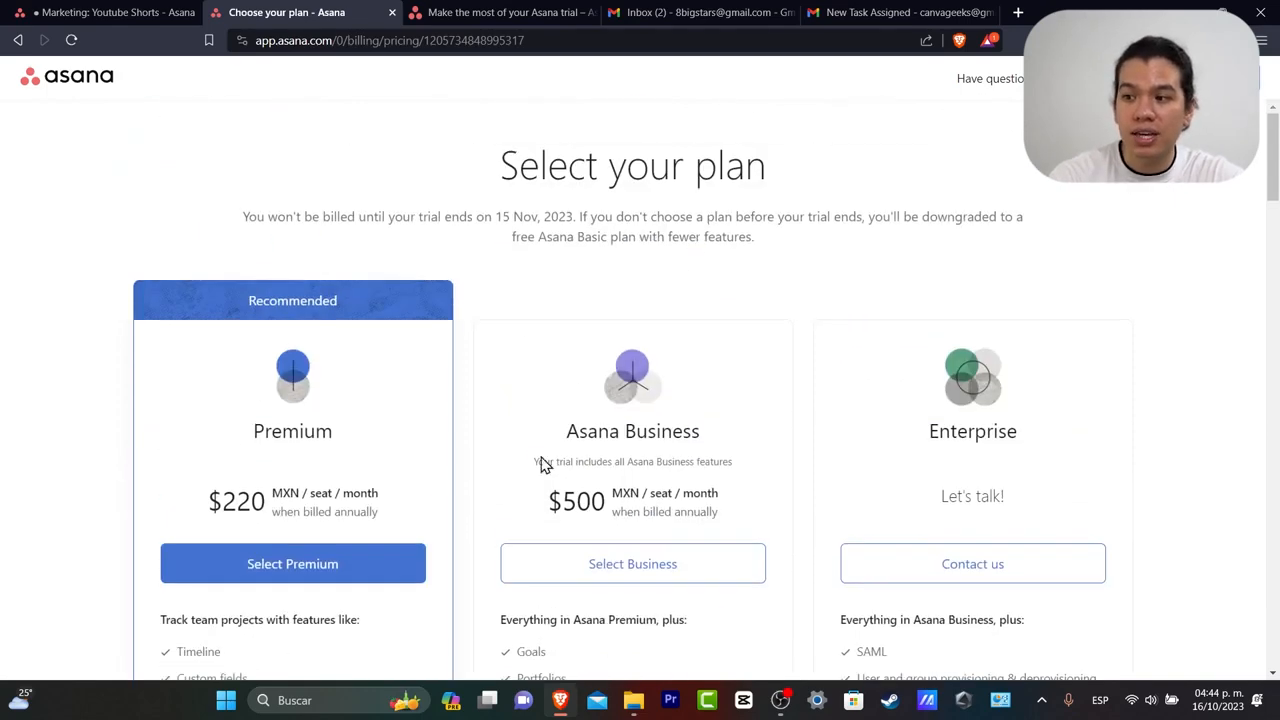
scroll(420, 530, "down", 6)
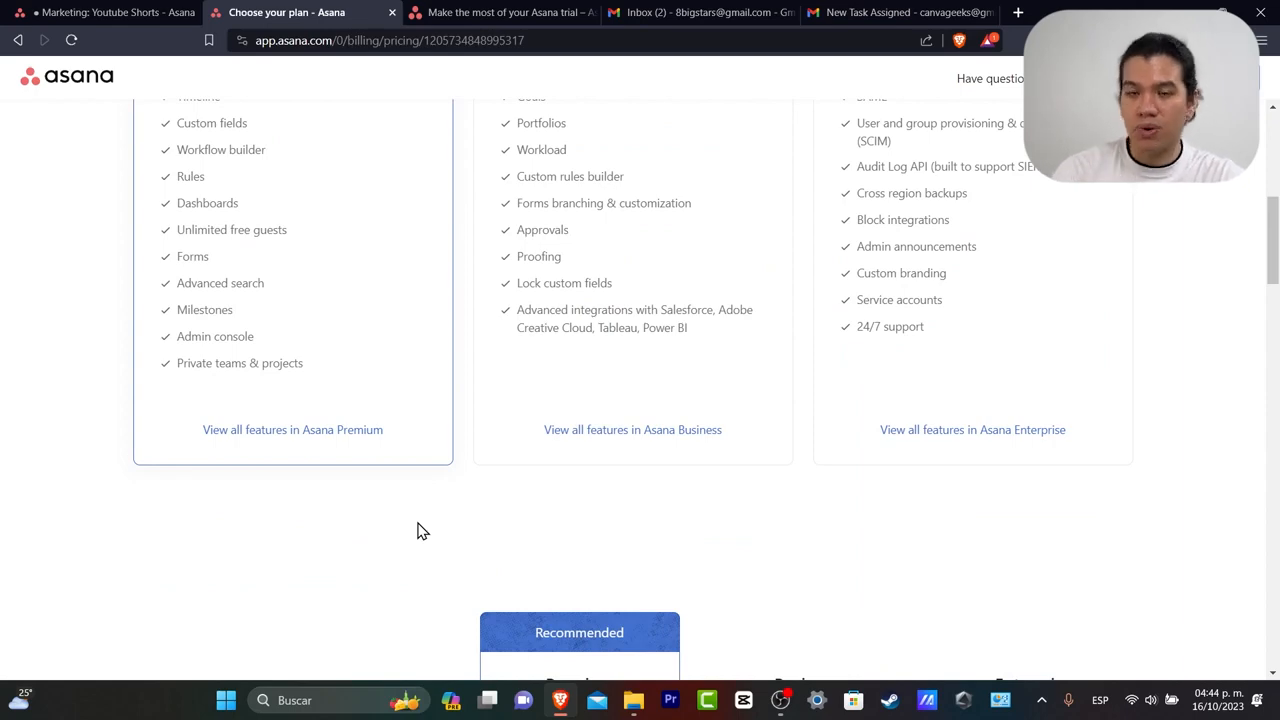
scroll(420, 530, "up", 6)
- Read through the detailed plan comparison table, including the Views & reporting and Support & Control sections, to the page's end
scroll(729, 326, "down", 11)
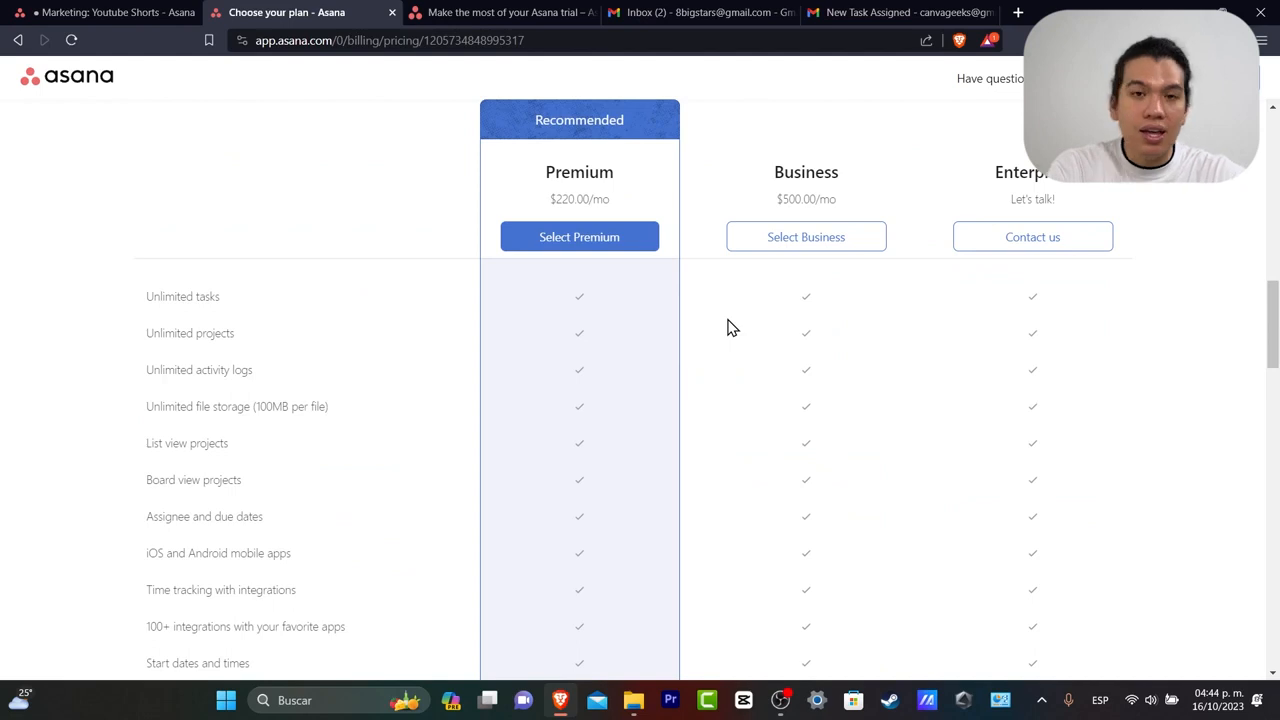
scroll(729, 326, "down", 9)
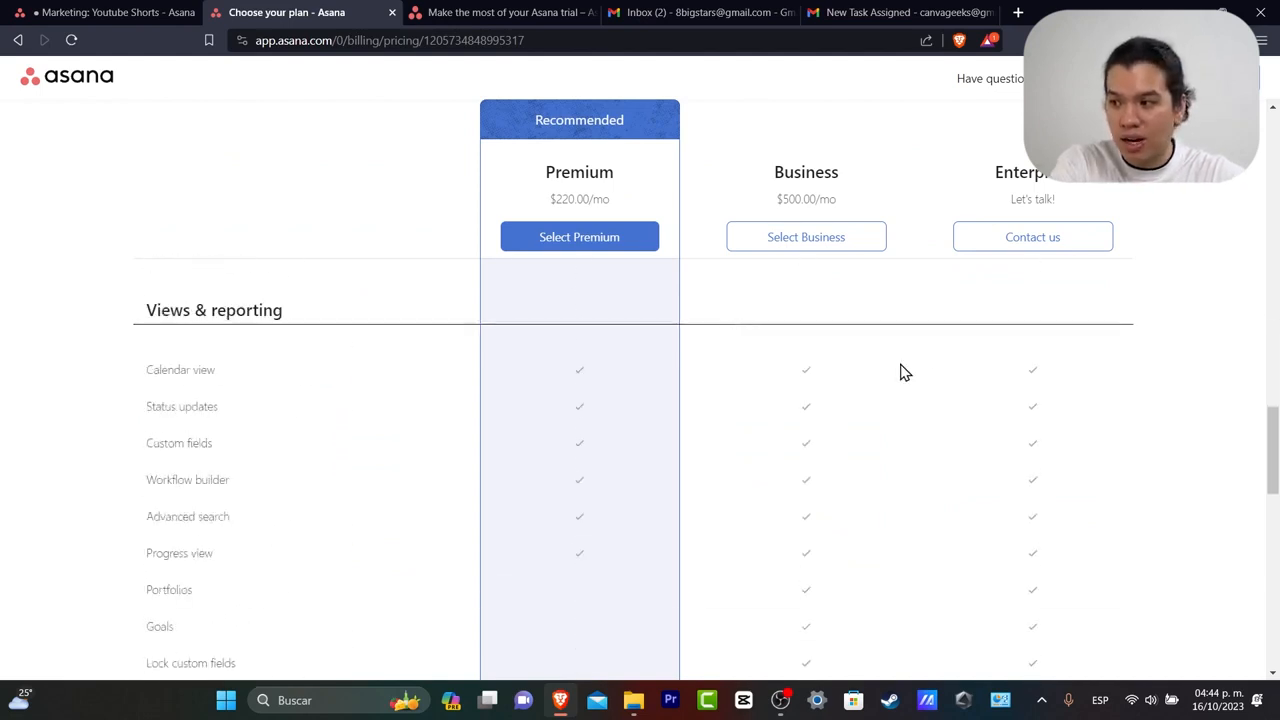
scroll(952, 398, "up", 3)
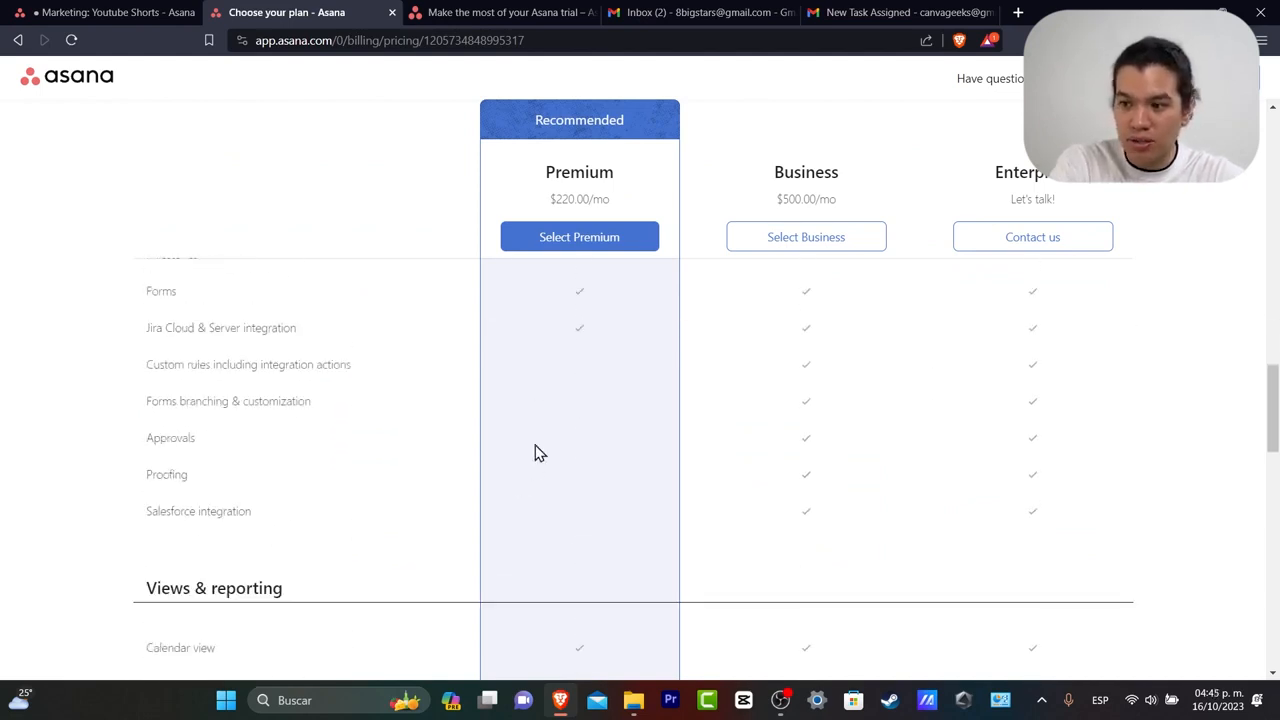
scroll(765, 450, "down", 6)
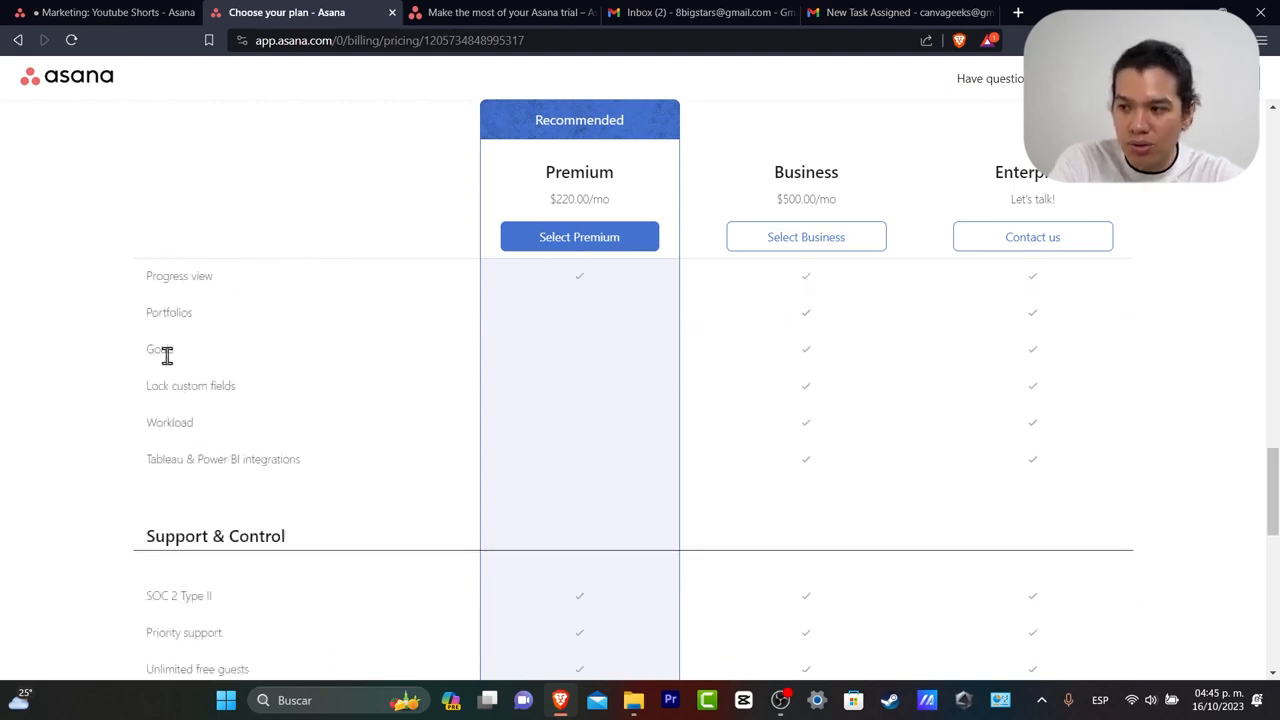
scroll(180, 445, "down", 5)
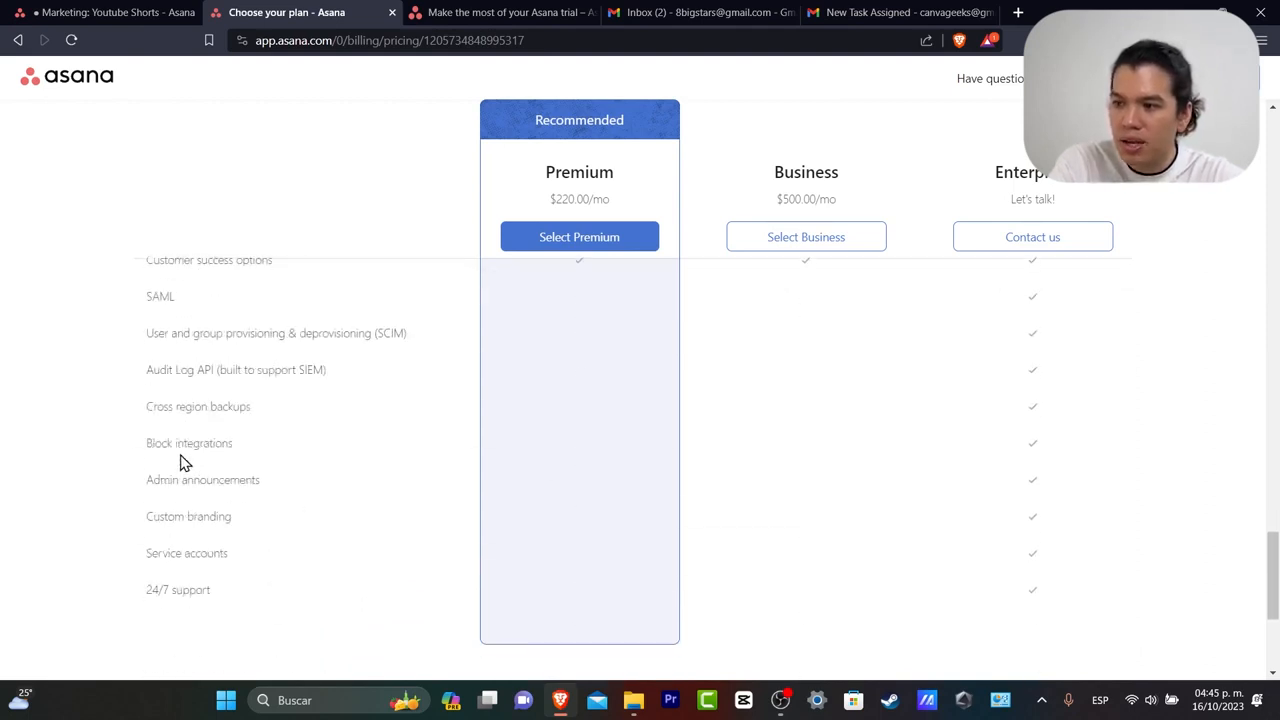
scroll(312, 398, "down", 3)
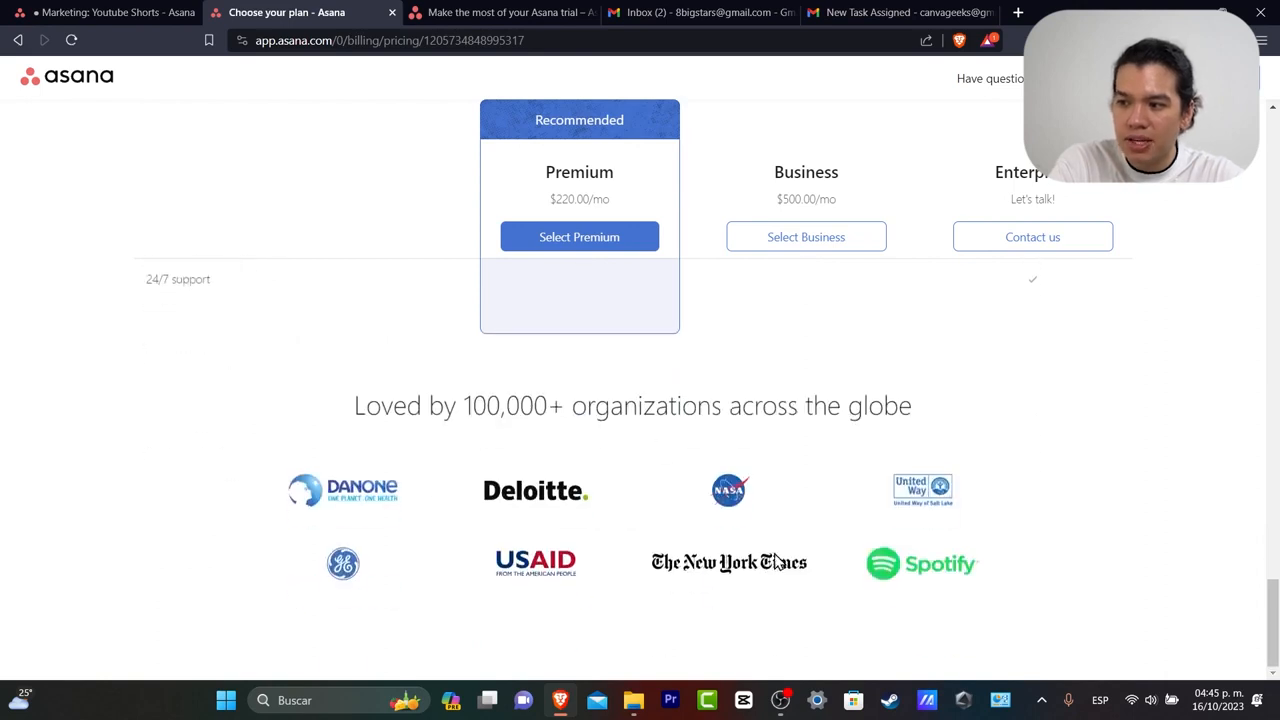